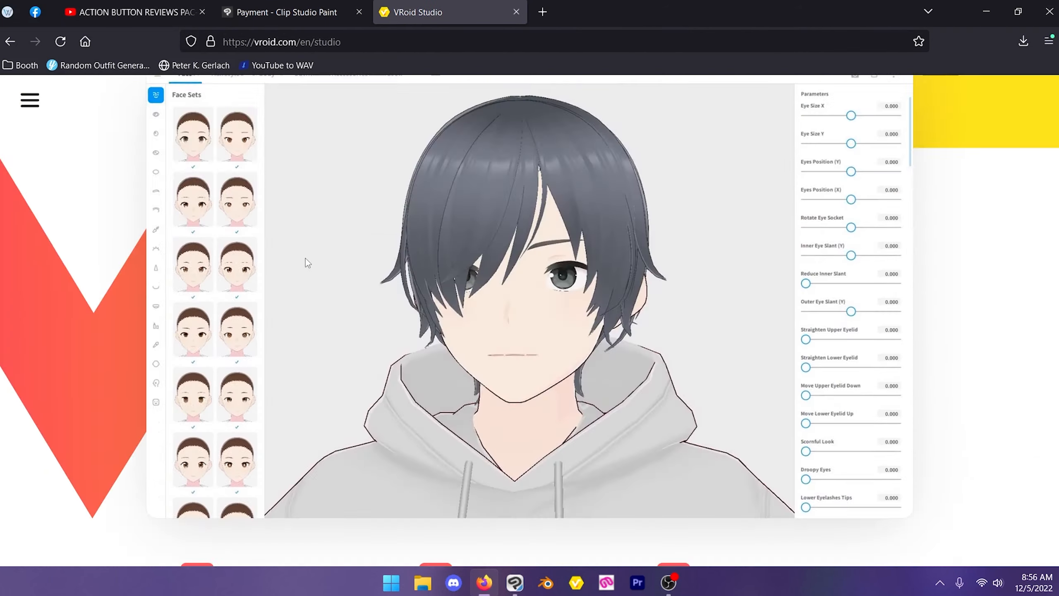
Step: Look through the VRoid Studio web page's features on face and body customization, outfit templates and accessories
{"action": "scroll", "coordinate": [306, 262], "scroll_direction": "up", "scroll_amount": 5}
{"action": "scroll", "coordinate": [307, 262], "scroll_direction": "down", "scroll_amount": 5}
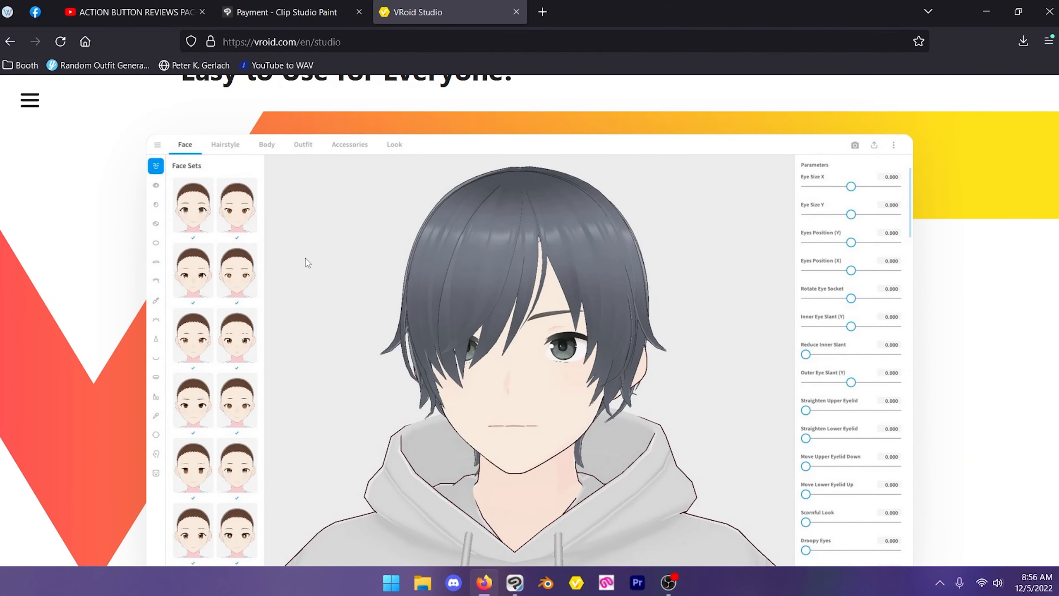
{"action": "scroll", "coordinate": [292, 254], "scroll_direction": "down", "scroll_amount": 10}
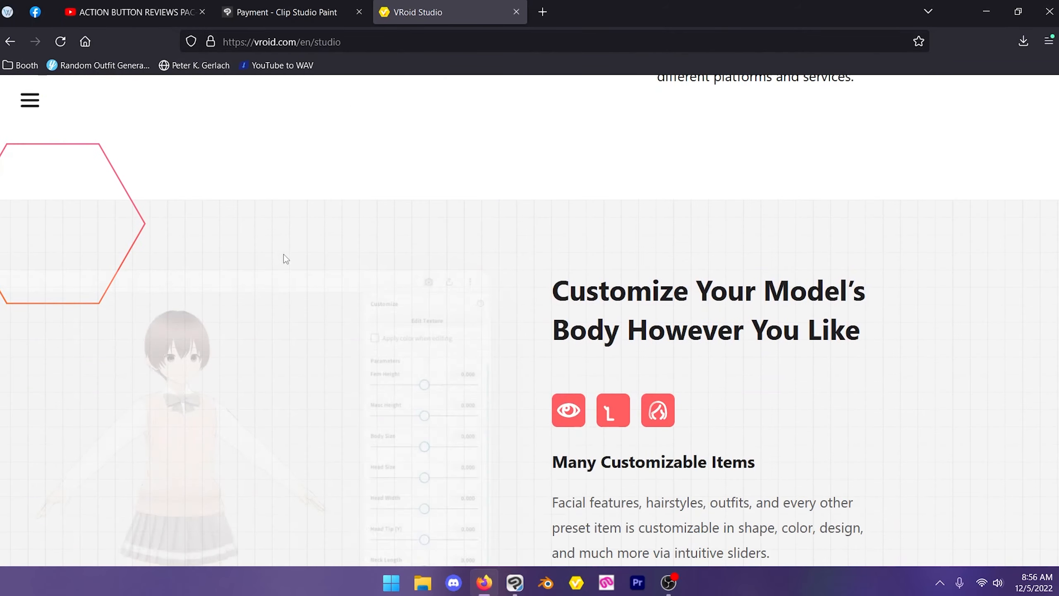
{"action": "scroll", "coordinate": [274, 249], "scroll_direction": "down", "scroll_amount": 5}
{"action": "scroll", "coordinate": [242, 235], "scroll_direction": "up", "scroll_amount": 3}
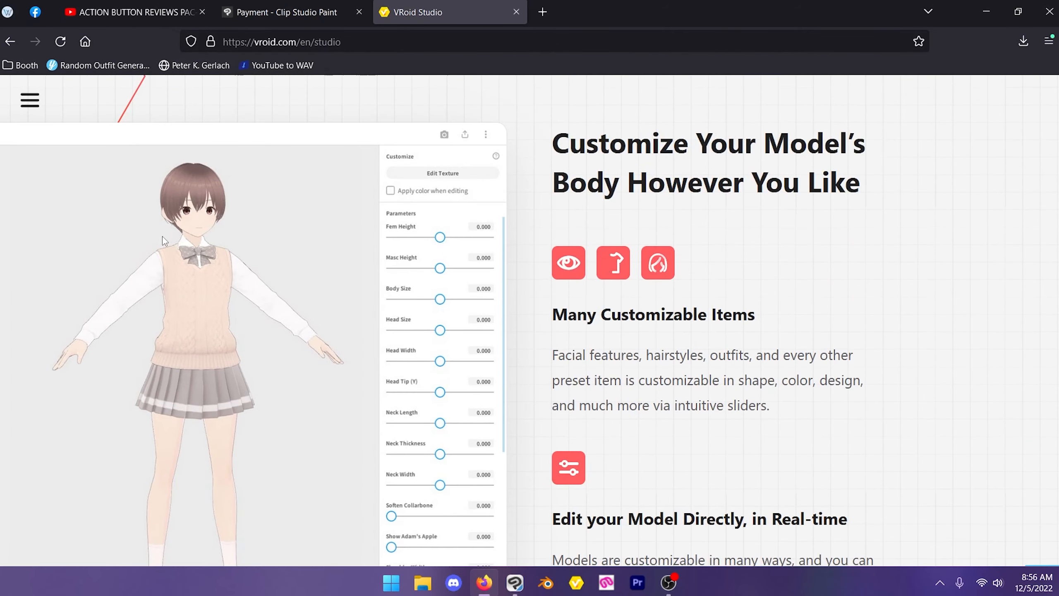
{"action": "scroll", "coordinate": [166, 240], "scroll_direction": "down", "scroll_amount": 2}
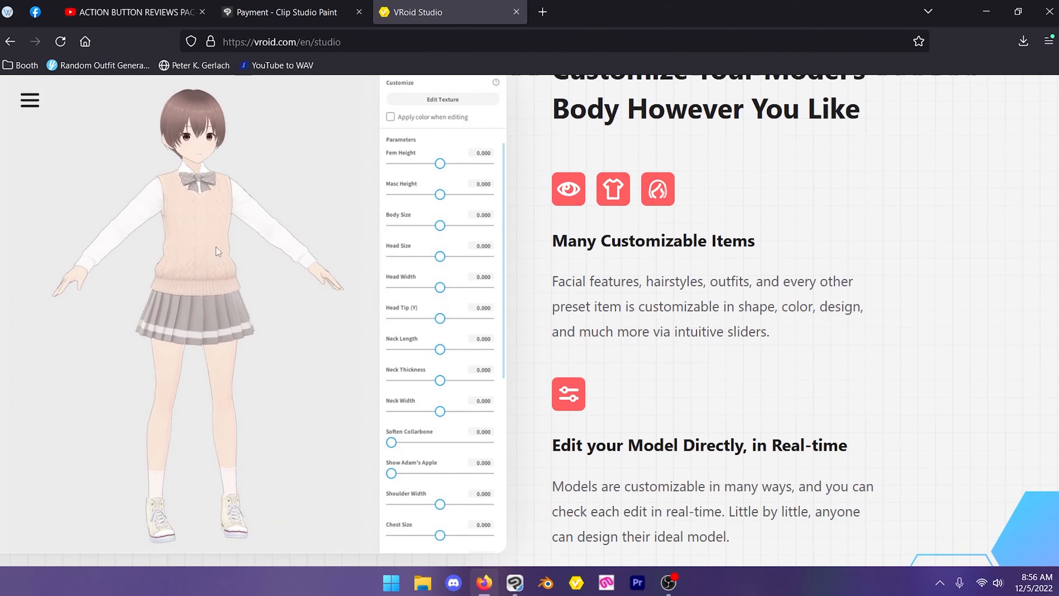
{"action": "scroll", "coordinate": [188, 267], "scroll_direction": "down", "scroll_amount": 12}
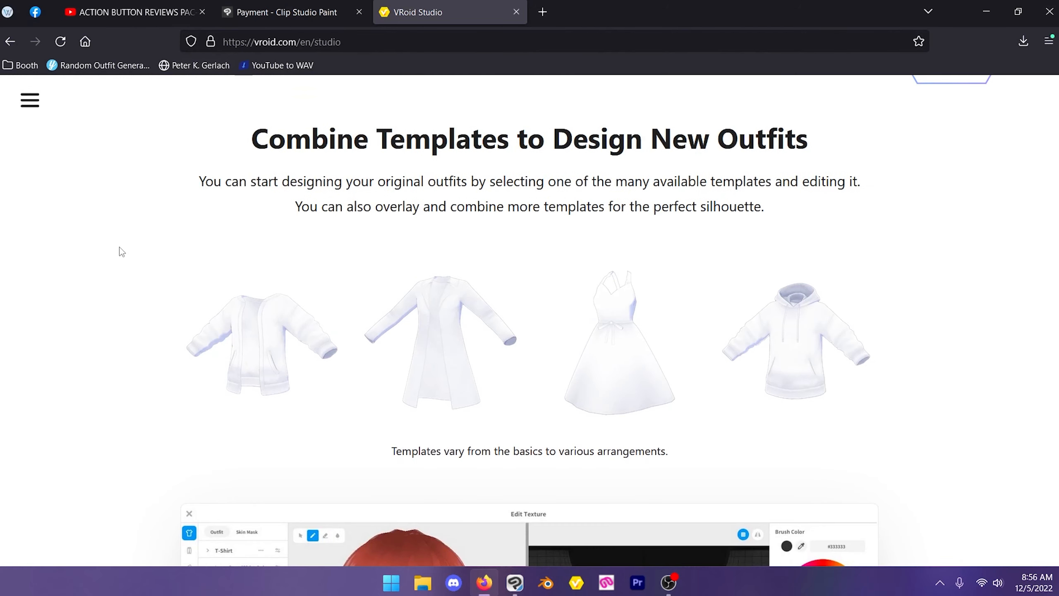
{"action": "scroll", "coordinate": [473, 288], "scroll_direction": "down", "scroll_amount": 8}
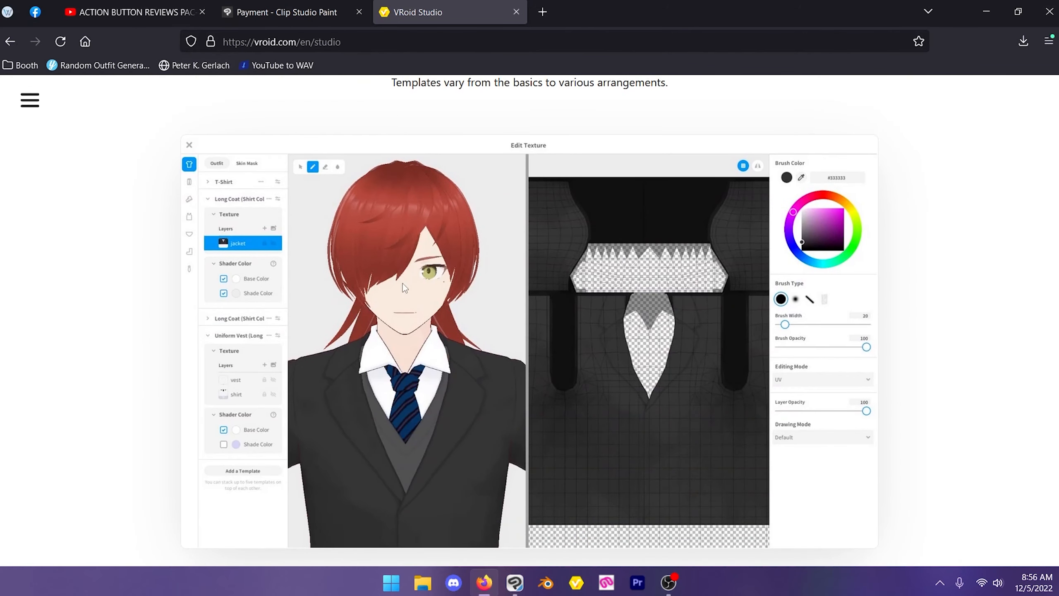
{"action": "scroll", "coordinate": [383, 254], "scroll_direction": "down", "scroll_amount": 14}
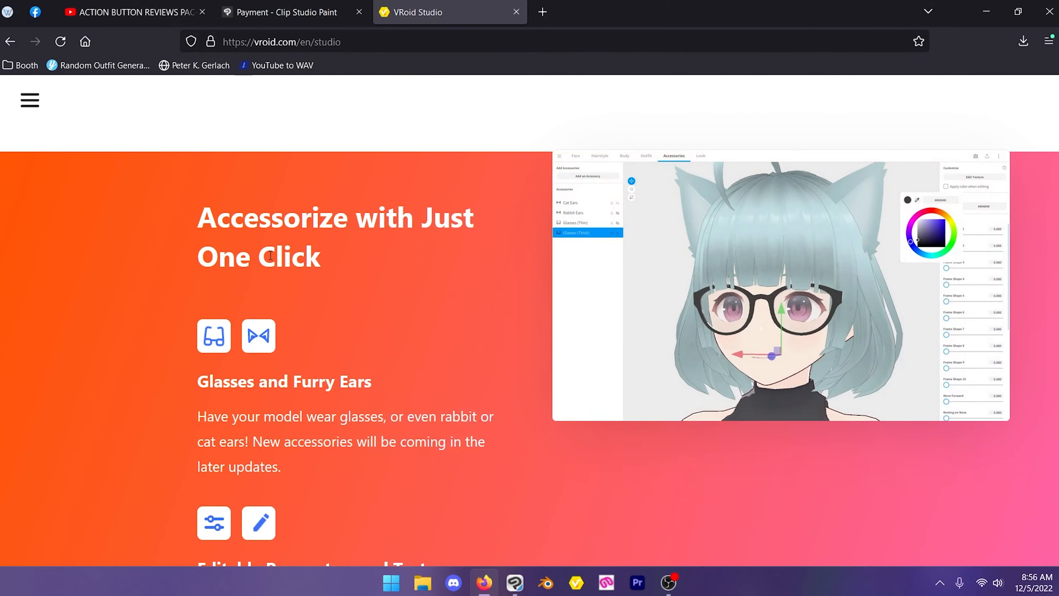
{"action": "scroll", "coordinate": [734, 282], "scroll_direction": "down", "scroll_amount": 15}
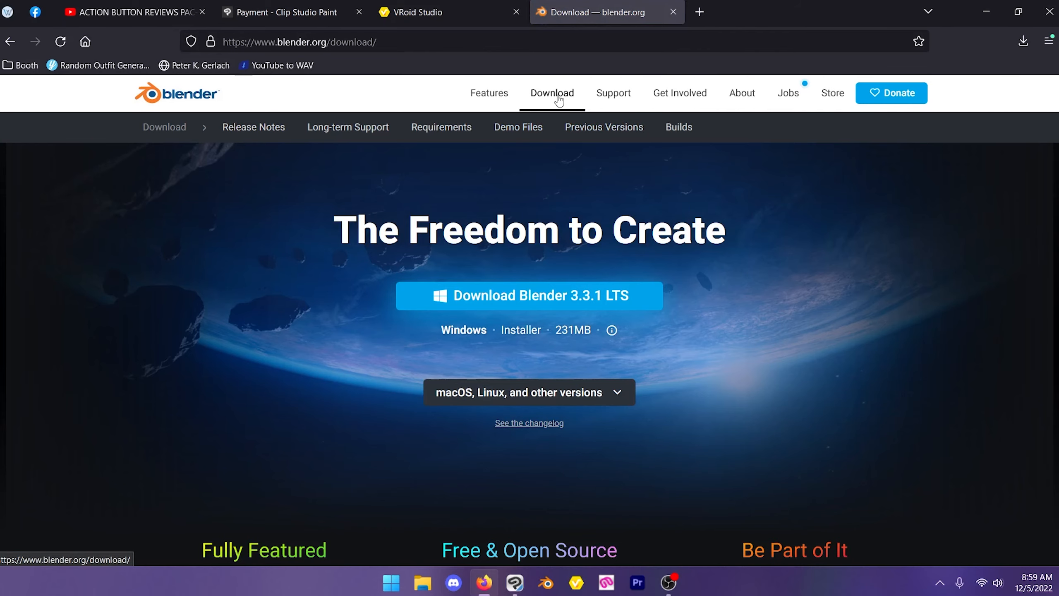
Step: Download the cats-blender-plugin GitHub repository as a ZIP archive named cats-blender-plugin-master to the Desktop
{"action": "left_click", "coordinate": [268, 139]}
{"action": "scroll", "coordinate": [146, 197], "scroll_direction": "down", "scroll_amount": 20}
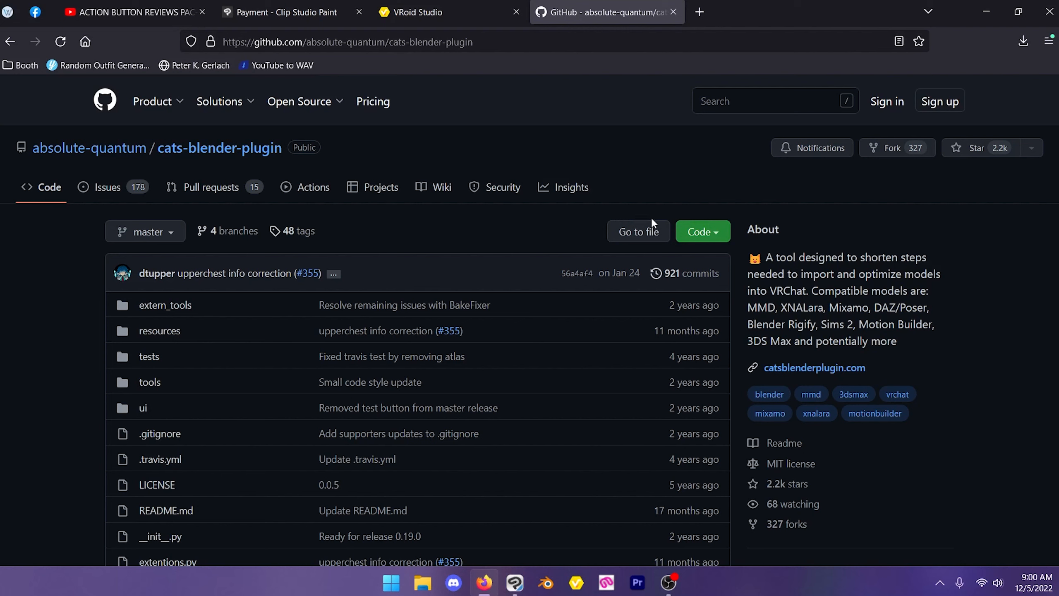
{"action": "left_click", "coordinate": [698, 227]}
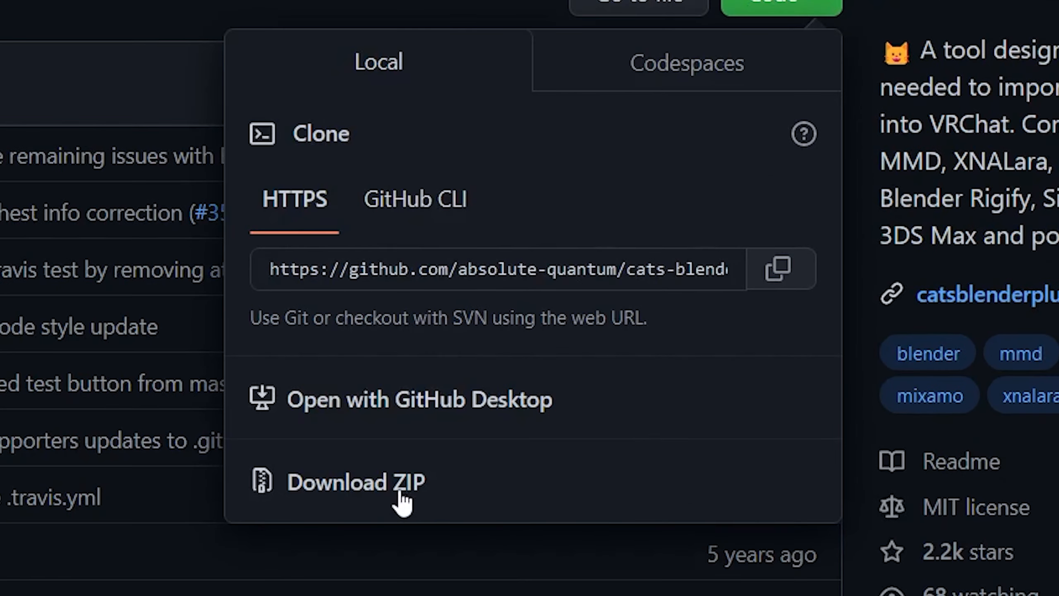
{"action": "left_click", "coordinate": [403, 501]}
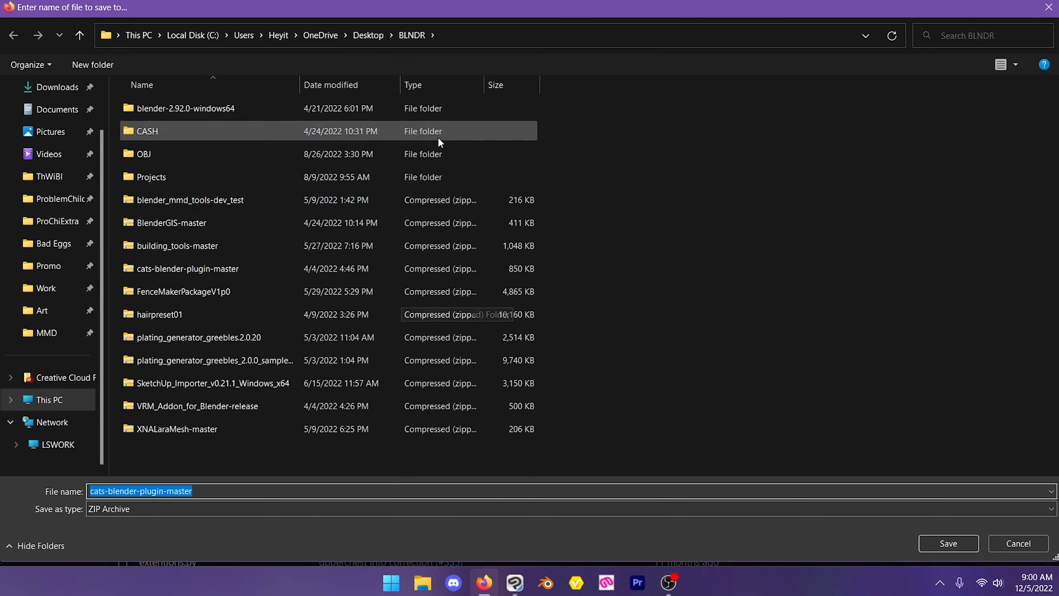
{"action": "scroll", "coordinate": [50, 200], "scroll_direction": "up", "scroll_amount": 2}
{"action": "left_click", "coordinate": [48, 133]}
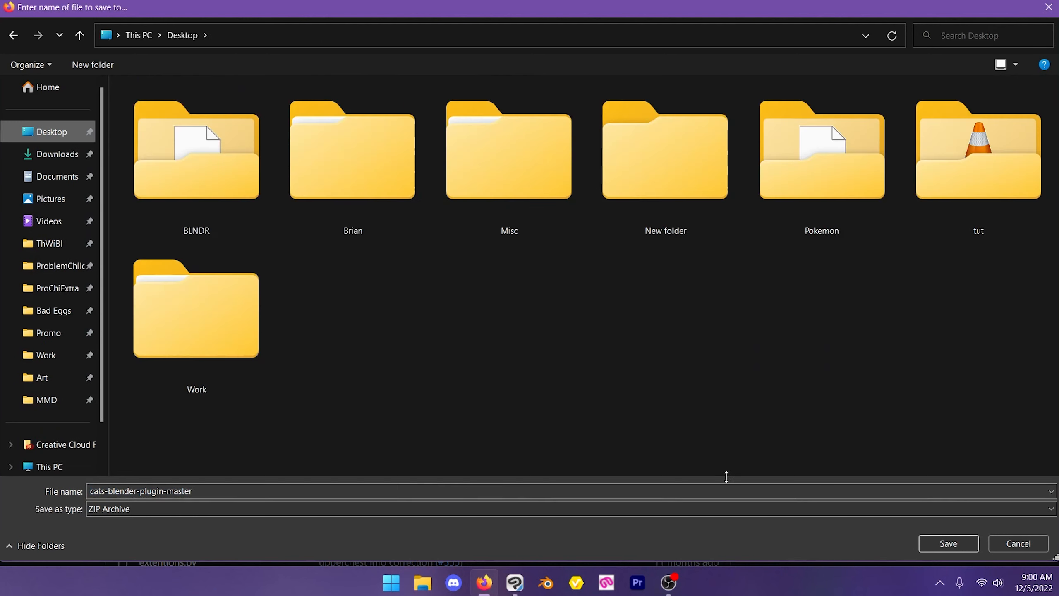
{"action": "left_click", "coordinate": [949, 543]}
Step: Switch to Blender, start a new General file and open the Blender preferences
{"action": "left_click", "coordinate": [546, 582]}
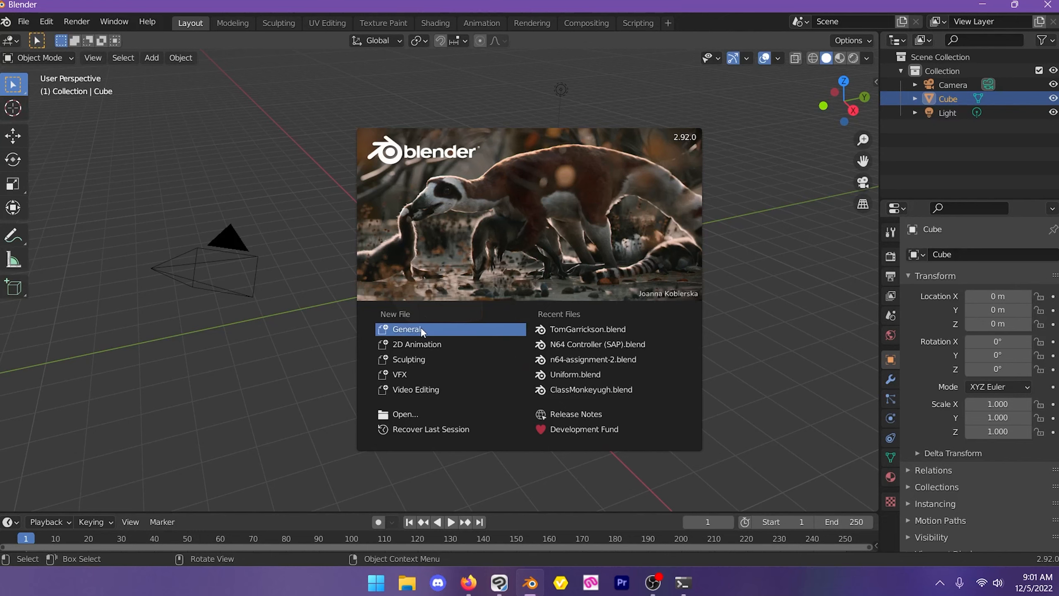
{"action": "left_click", "coordinate": [422, 329]}
{"action": "left_click", "coordinate": [21, 22]}
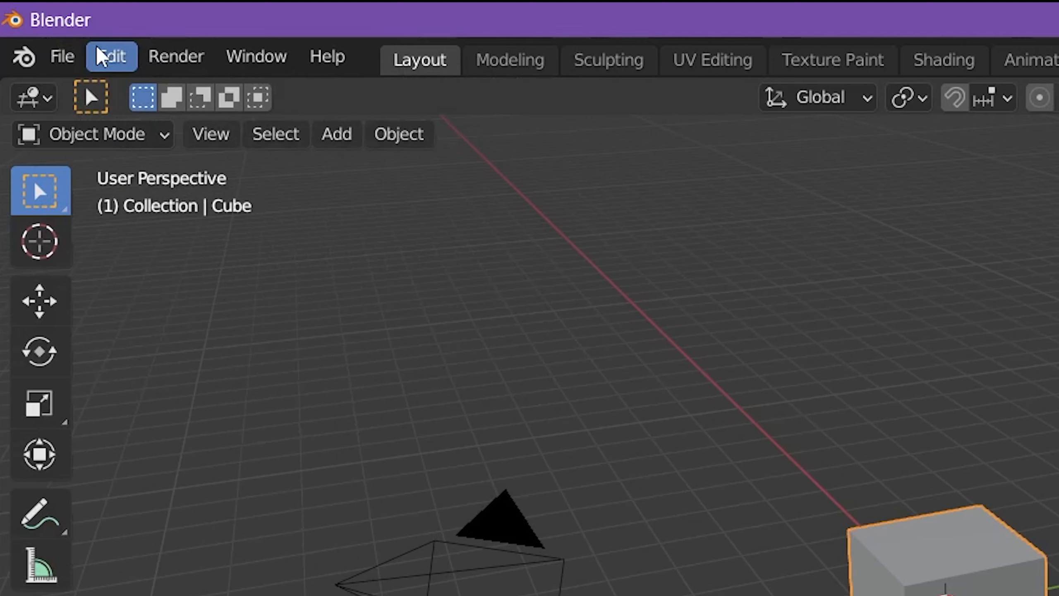
{"action": "left_click", "coordinate": [44, 21]}
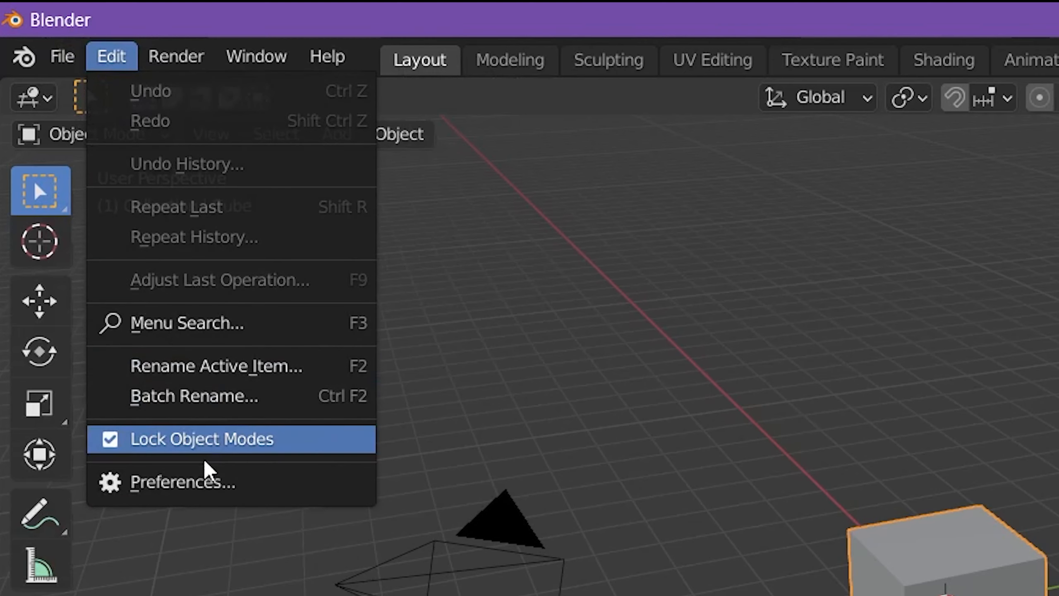
{"action": "left_click", "coordinate": [196, 493]}
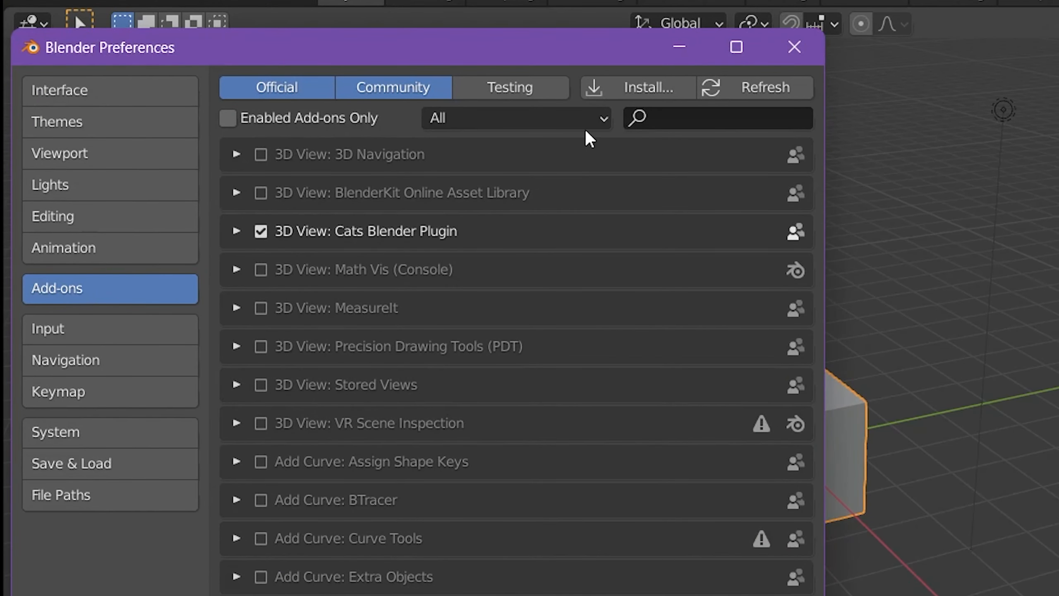
Step: Install the add-on from cats-blender-plugin-master.zip on the Desktop and close the preferences
{"action": "left_click", "coordinate": [656, 85]}
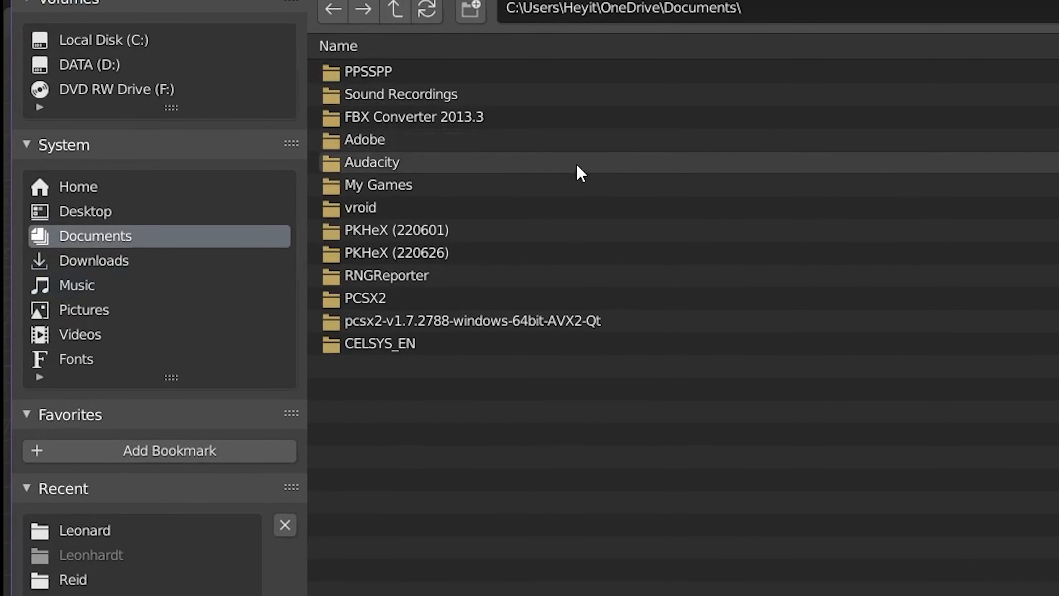
{"action": "left_click", "coordinate": [107, 186]}
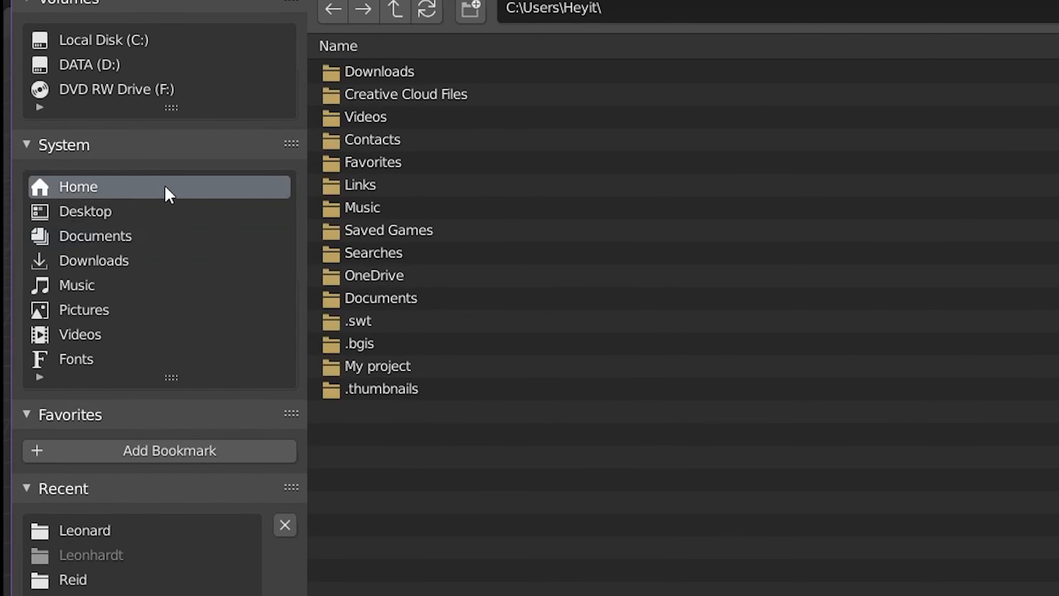
{"action": "left_click", "coordinate": [106, 214]}
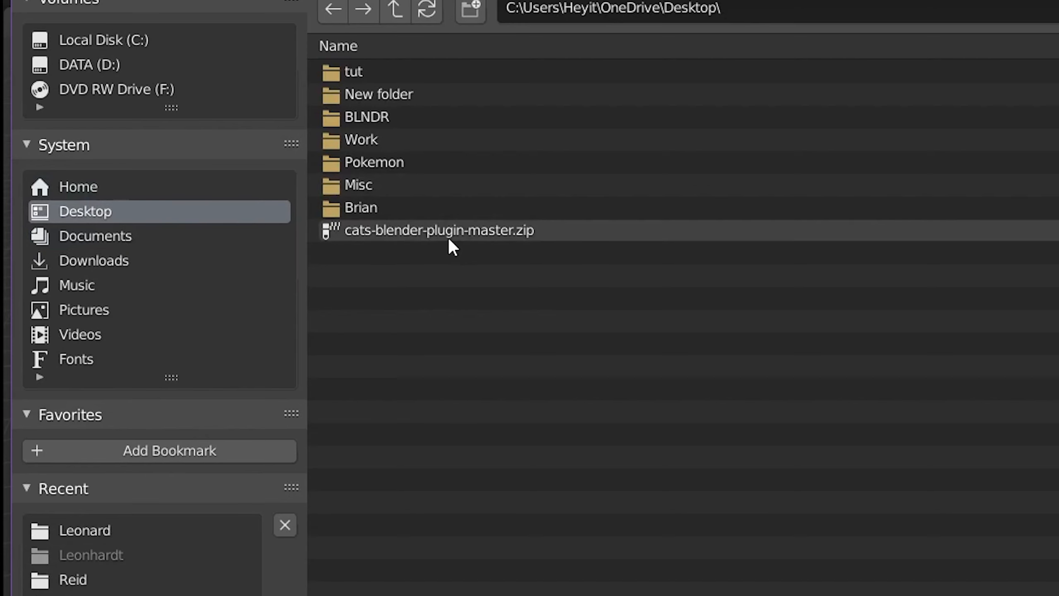
{"action": "double_click", "coordinate": [439, 227]}
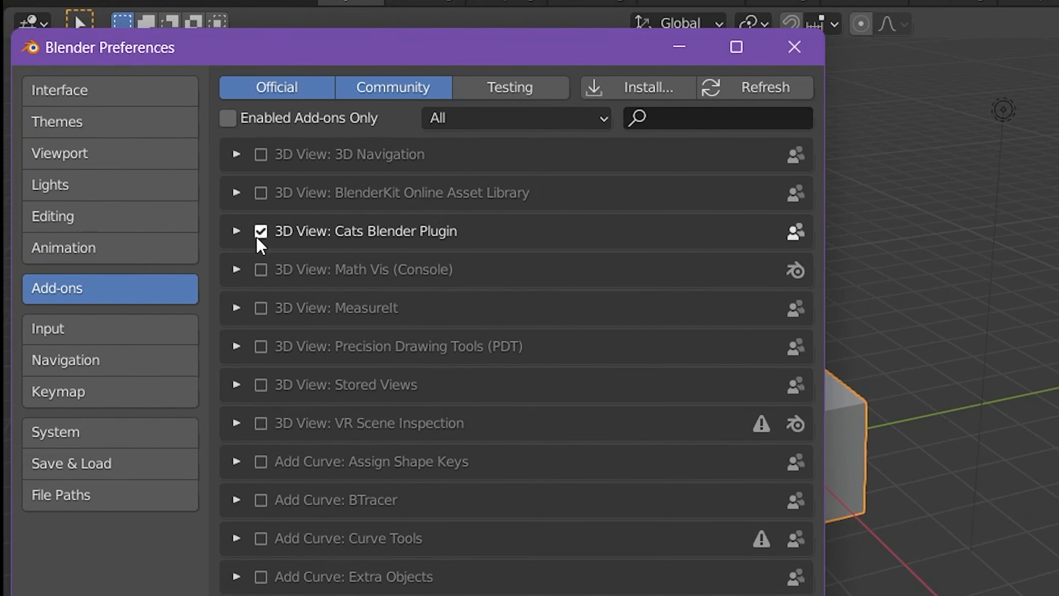
{"action": "left_click", "coordinate": [794, 47]}
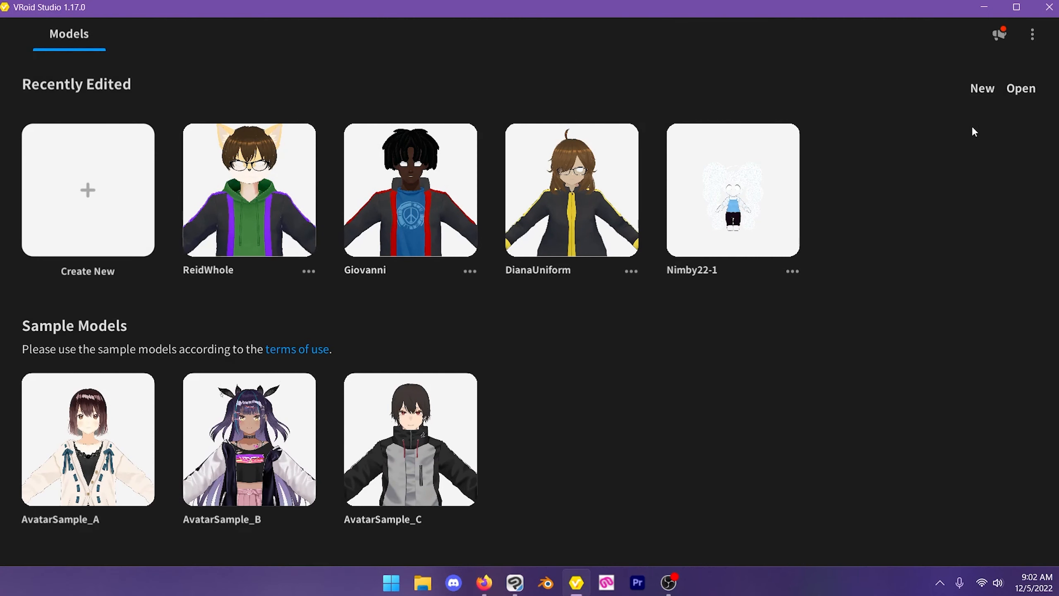
Step: Switch to VRoid Studio and create a new model from the Fem base
{"action": "left_click", "coordinate": [978, 92]}
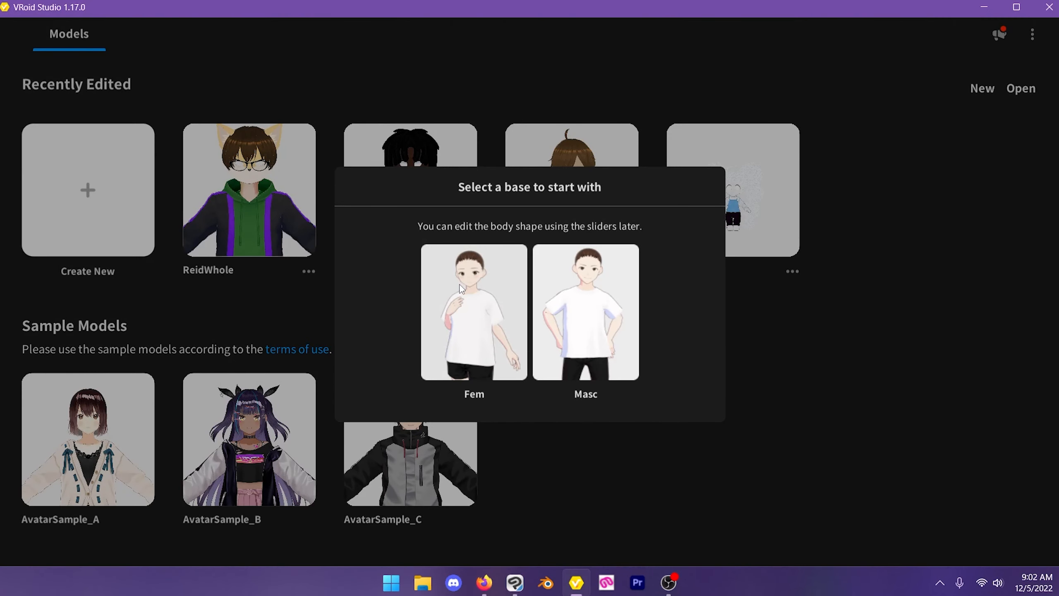
{"action": "left_click", "coordinate": [502, 295]}
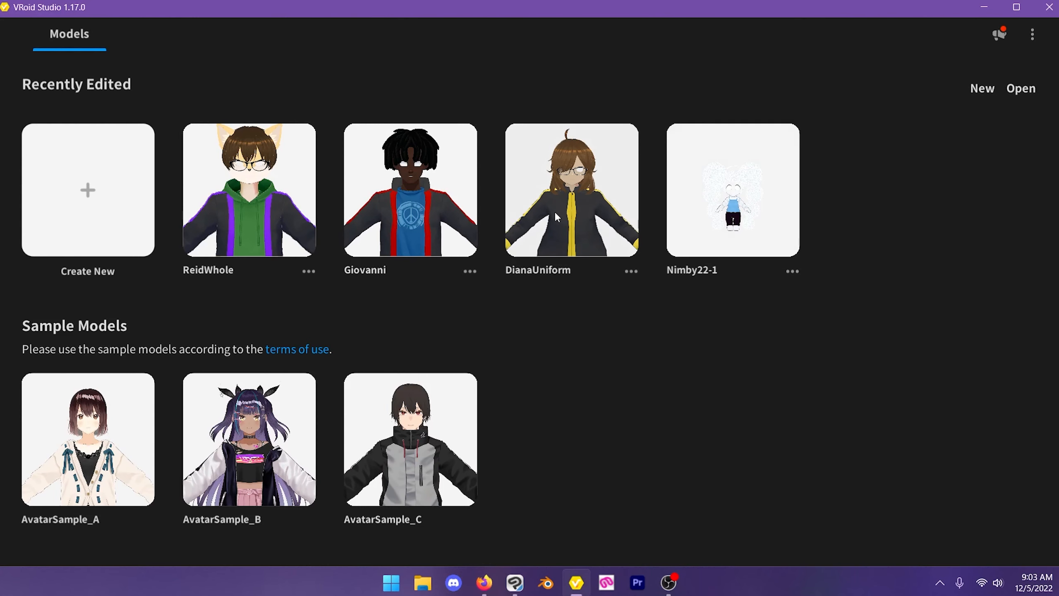
Step: Open the recently edited DianaUniform model
{"action": "left_click", "coordinate": [545, 192]}
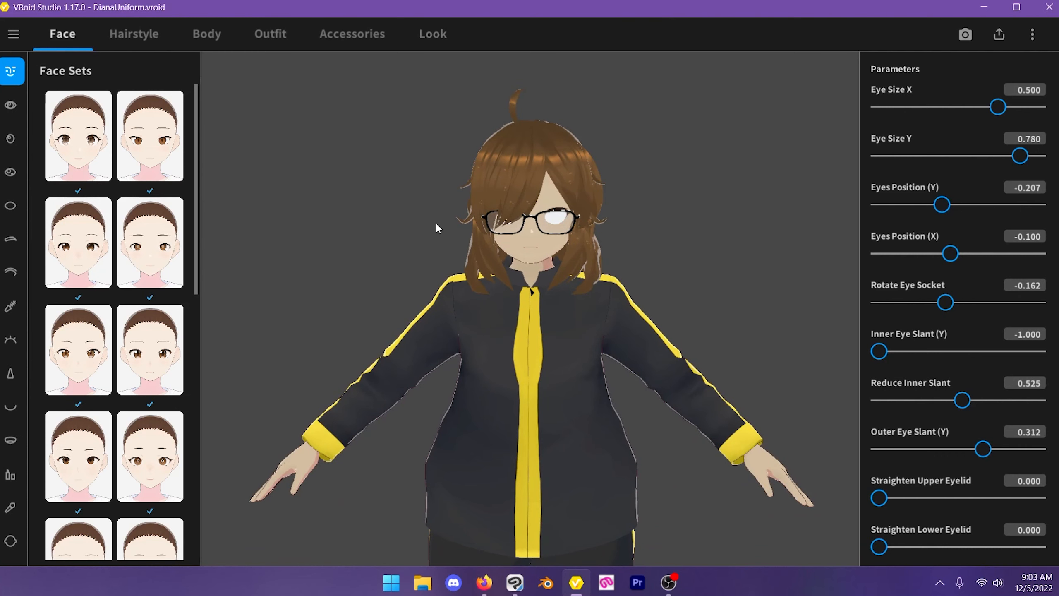
{"action": "scroll", "coordinate": [439, 219], "scroll_direction": "up", "scroll_amount": 6}
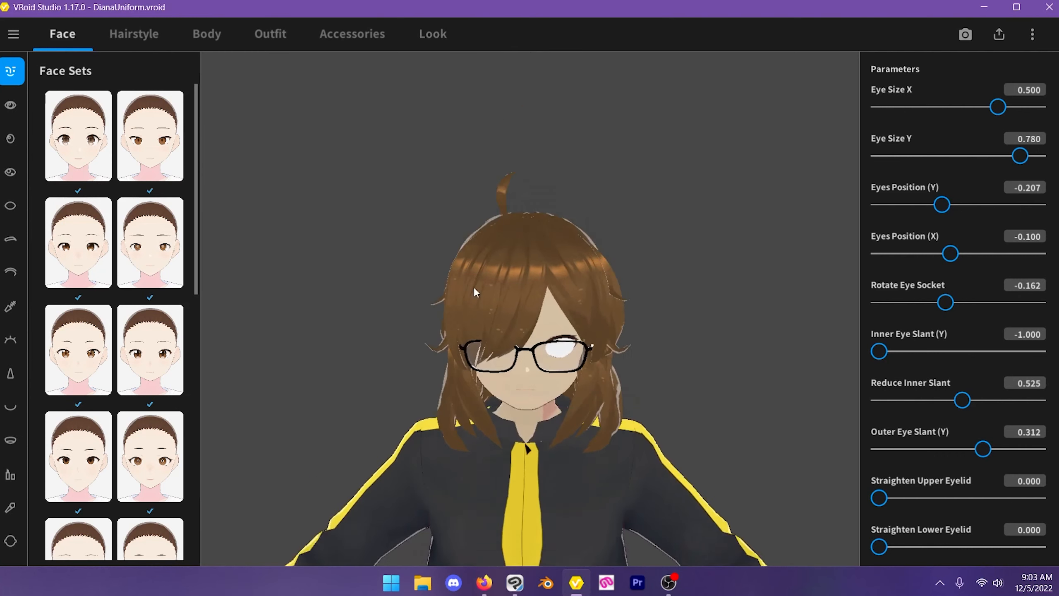
Step: Apply the second iris preset, with the brown iris, and show the eye highlight presets
{"action": "left_click", "coordinate": [8, 139]}
{"action": "left_click", "coordinate": [11, 70]}
{"action": "left_click", "coordinate": [10, 139]}
{"action": "left_click", "coordinate": [150, 171]}
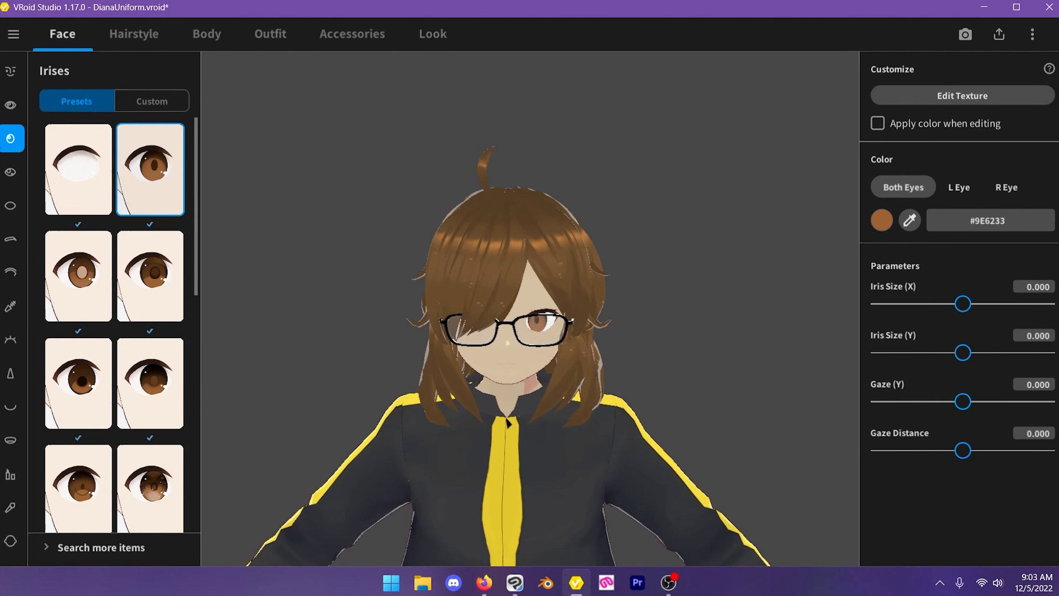
{"action": "left_click", "coordinate": [11, 172]}
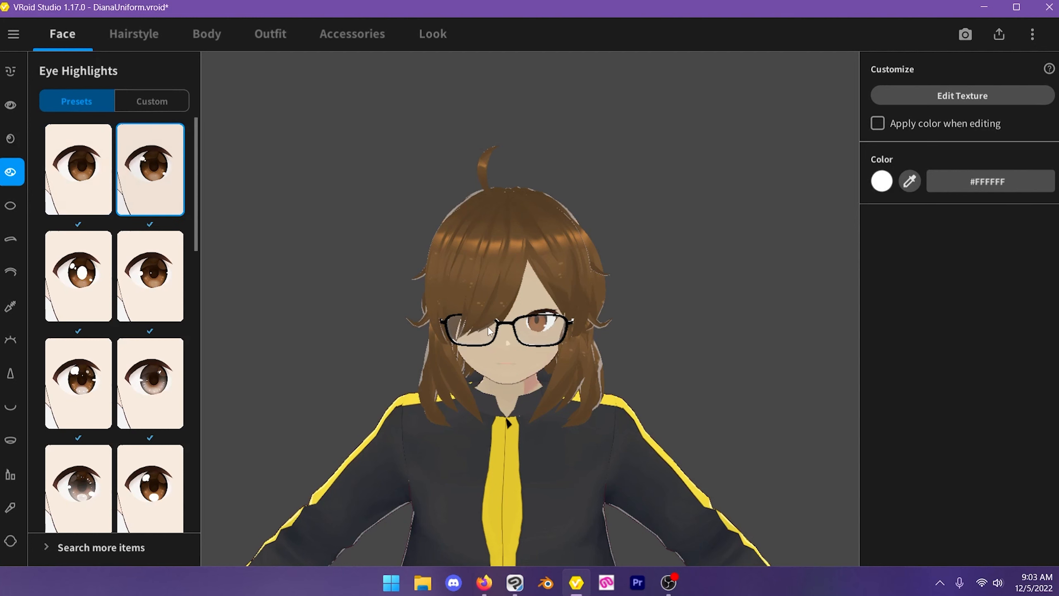
Step: Apply the second eyebrow preset, with thin eyebrows, to the model
{"action": "left_click", "coordinate": [18, 244]}
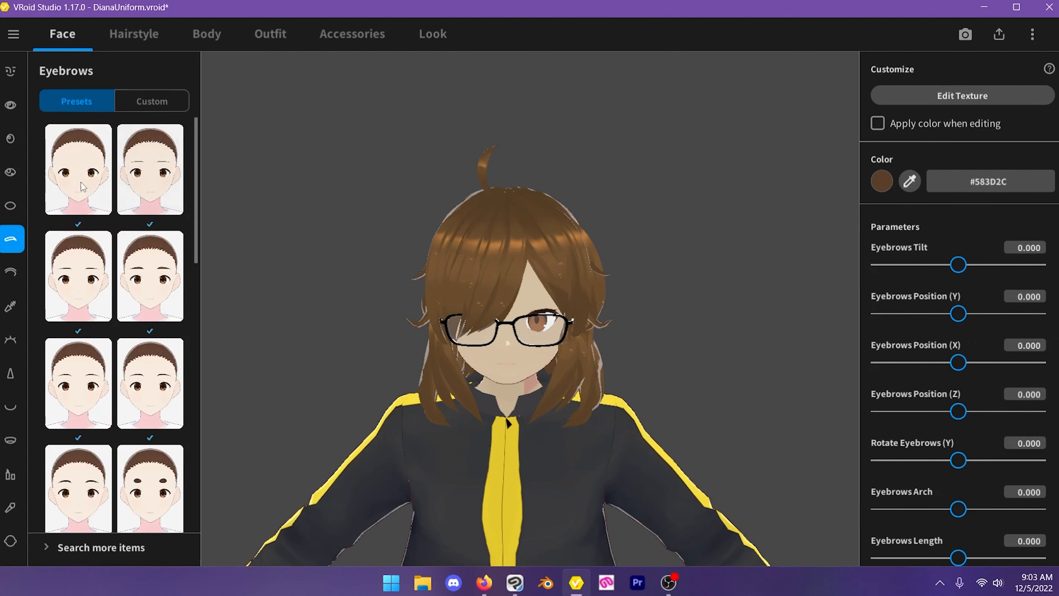
{"action": "left_click", "coordinate": [123, 184]}
{"action": "scroll", "coordinate": [443, 337], "scroll_direction": "down", "scroll_amount": 3}
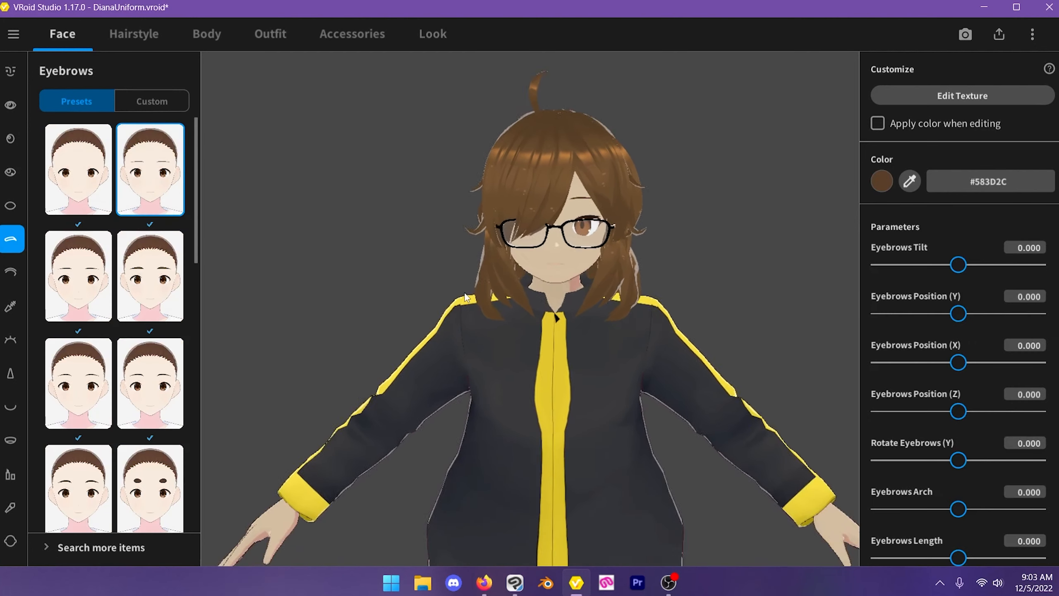
Step: Restore the blank eyes and eyebrows by applying the first preset for irises, eye highlights and eyebrows
{"action": "left_click", "coordinate": [11, 140]}
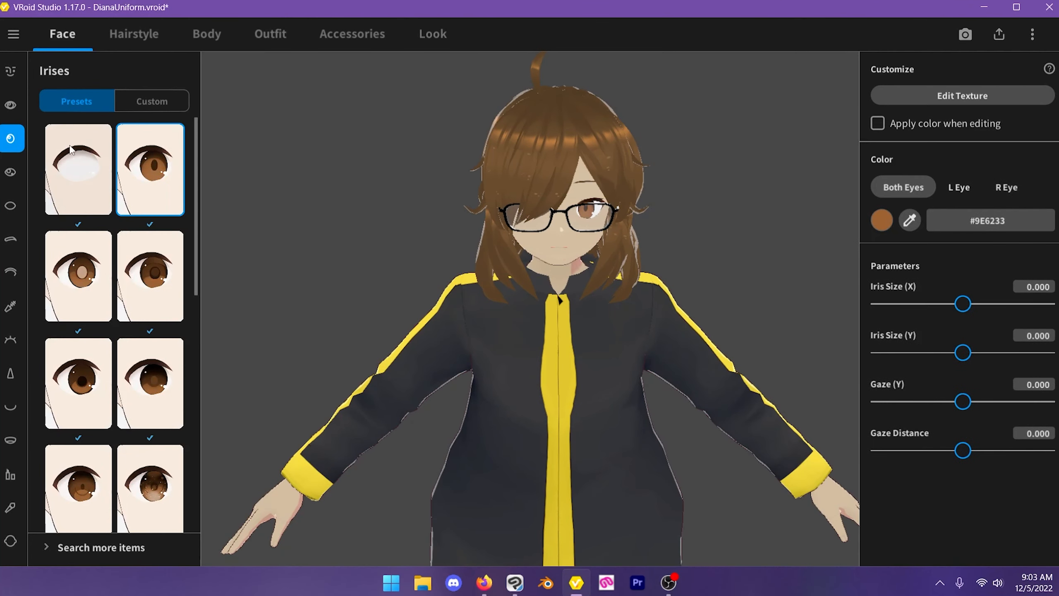
{"action": "left_click", "coordinate": [10, 172]}
{"action": "left_click", "coordinate": [83, 177]}
{"action": "left_click", "coordinate": [11, 238]}
{"action": "left_click", "coordinate": [89, 189]}
Step: Examine the model's face, glasses, hair and jacket up close and from different angles
{"action": "scroll", "coordinate": [520, 215], "scroll_direction": "up", "scroll_amount": 5}
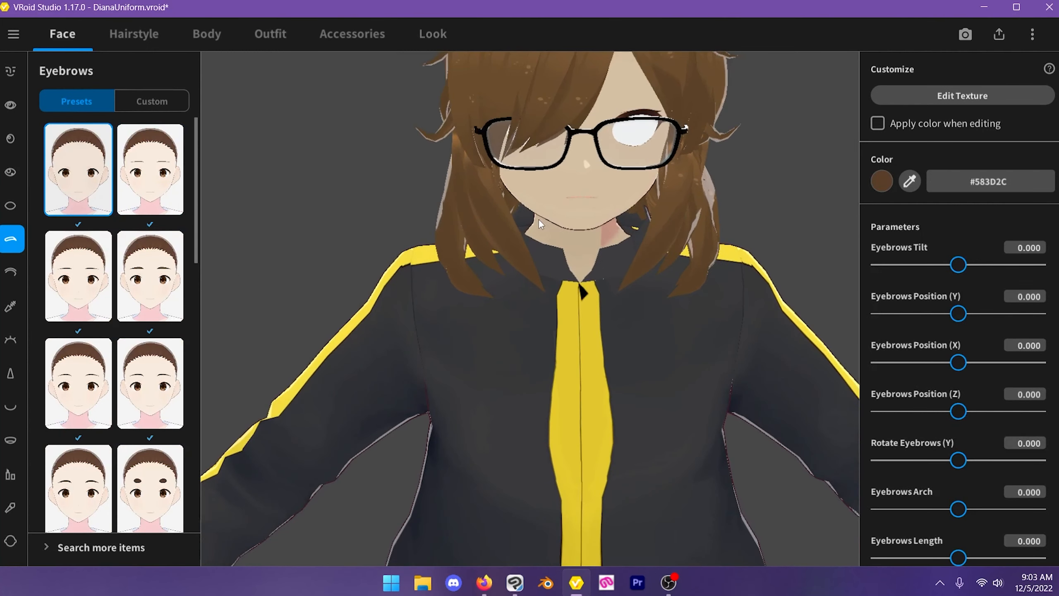
{"action": "left_click_drag", "start_coordinate": [535, 216], "coordinate": [513, 230]}
{"action": "scroll", "coordinate": [532, 234], "scroll_direction": "up", "scroll_amount": 5}
{"action": "scroll", "coordinate": [527, 219], "scroll_direction": "down", "scroll_amount": 5}
{"action": "scroll", "coordinate": [515, 232], "scroll_direction": "up", "scroll_amount": 2}
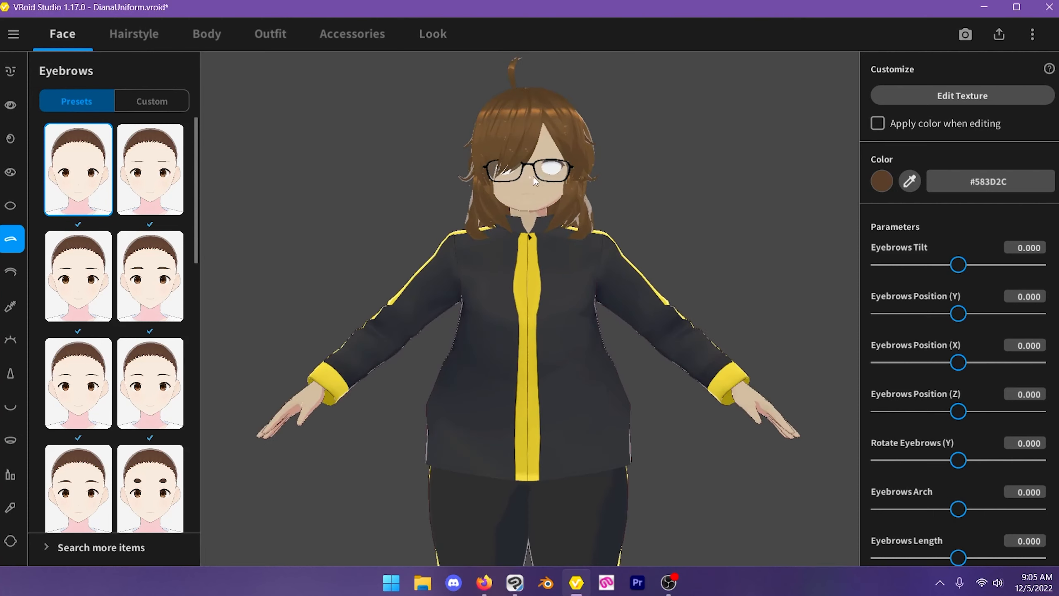
{"action": "scroll", "coordinate": [534, 176], "scroll_direction": "up", "scroll_amount": 4}
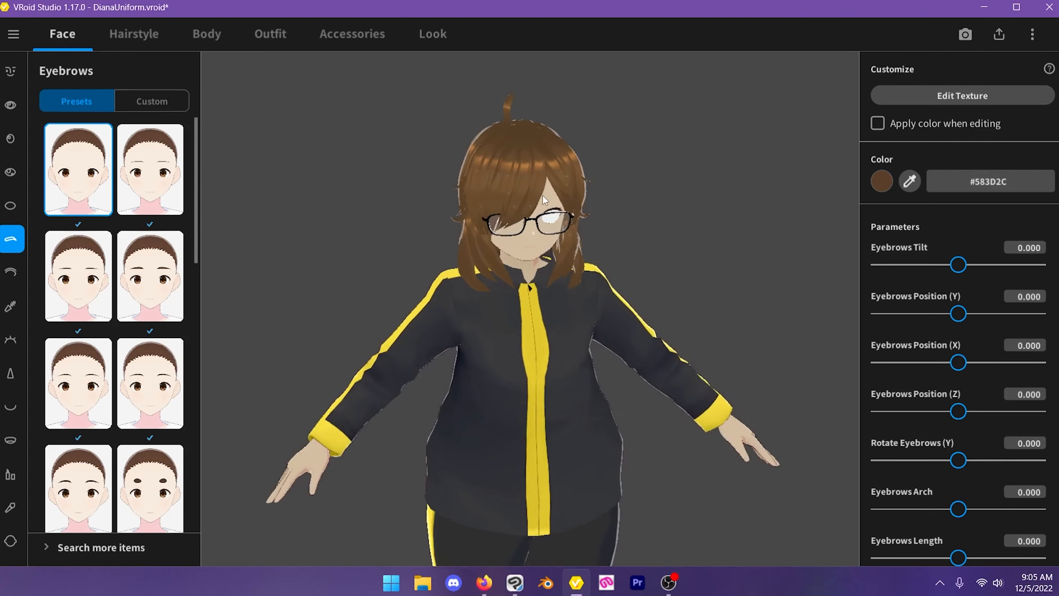
{"action": "scroll", "coordinate": [526, 200], "scroll_direction": "up", "scroll_amount": 8}
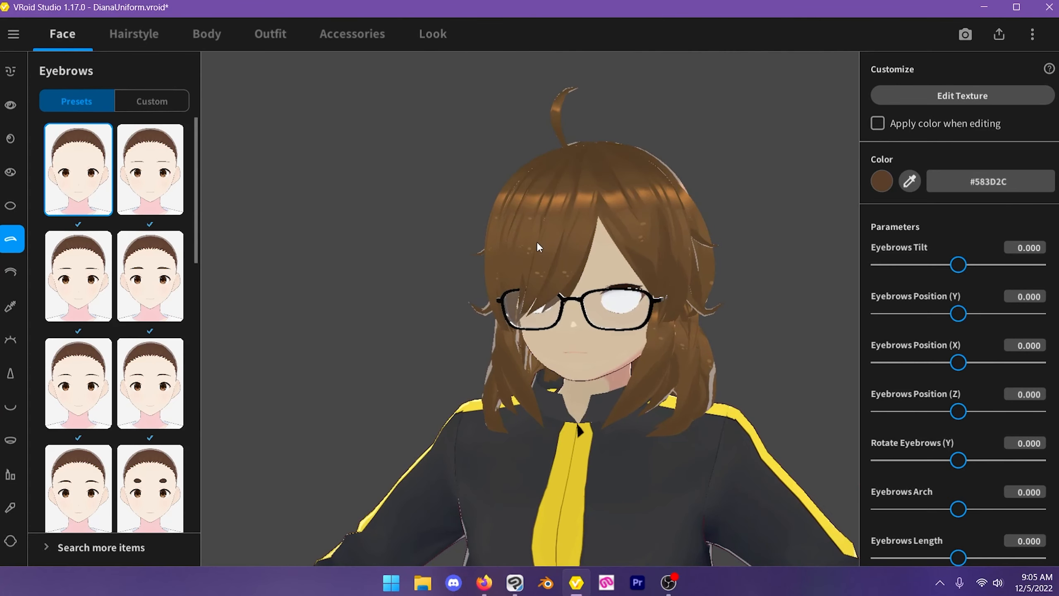
{"action": "scroll", "coordinate": [537, 234], "scroll_direction": "down", "scroll_amount": 10}
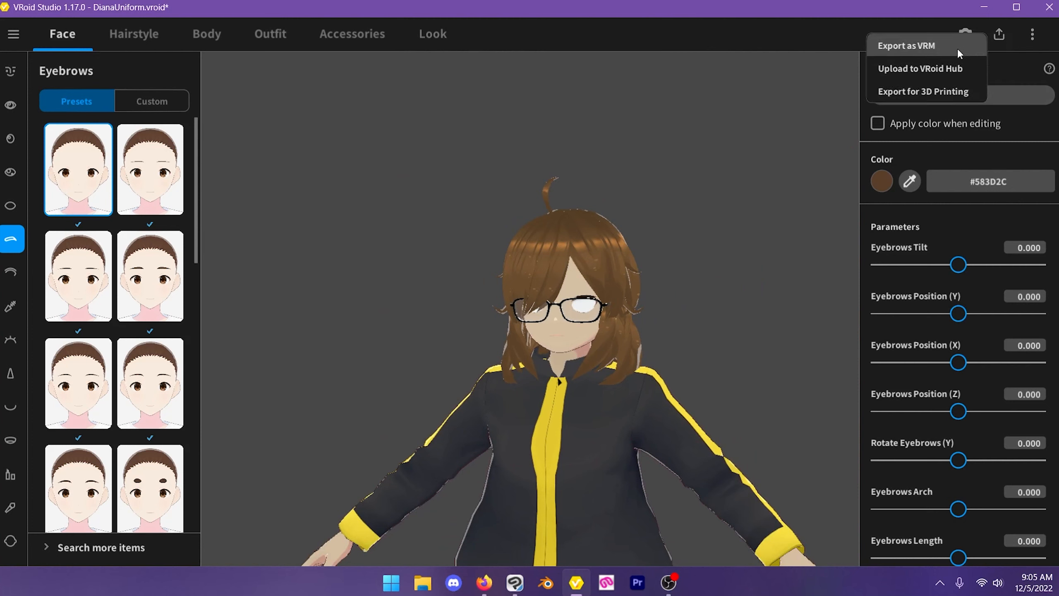
Step: Start exporting the character as VRM and enable Edit Hair Cross-Section in the polygon reduction options
{"action": "left_click", "coordinate": [917, 46]}
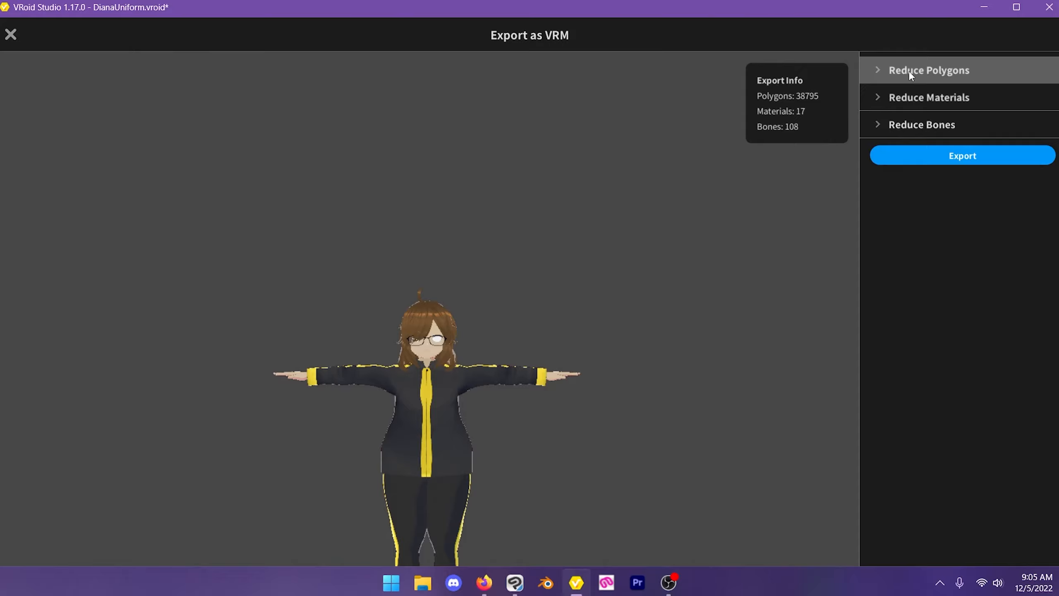
{"action": "scroll", "coordinate": [374, 351], "scroll_direction": "up", "scroll_amount": 3}
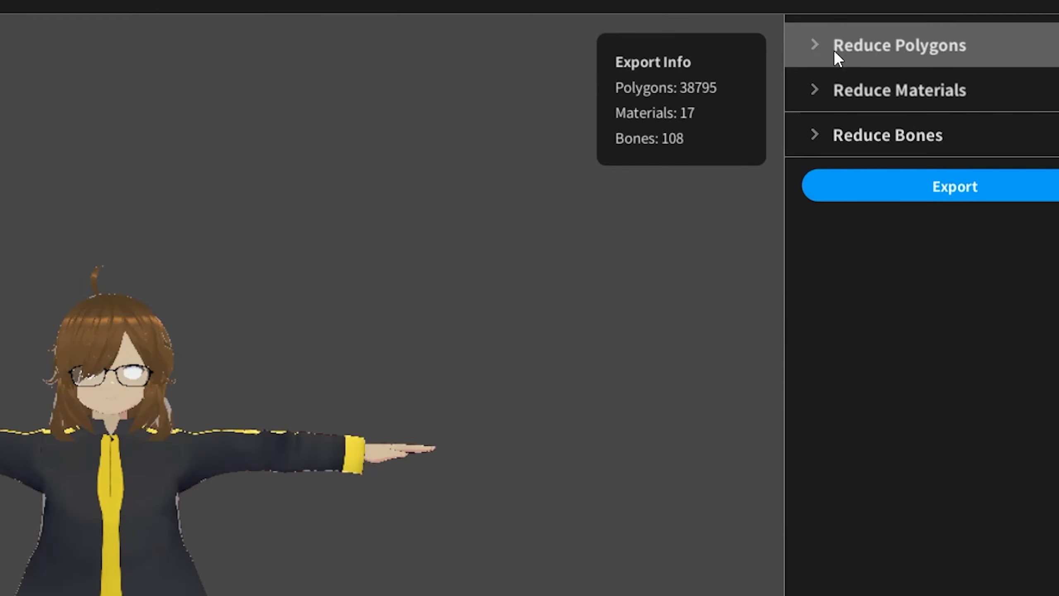
{"action": "left_click", "coordinate": [837, 58]}
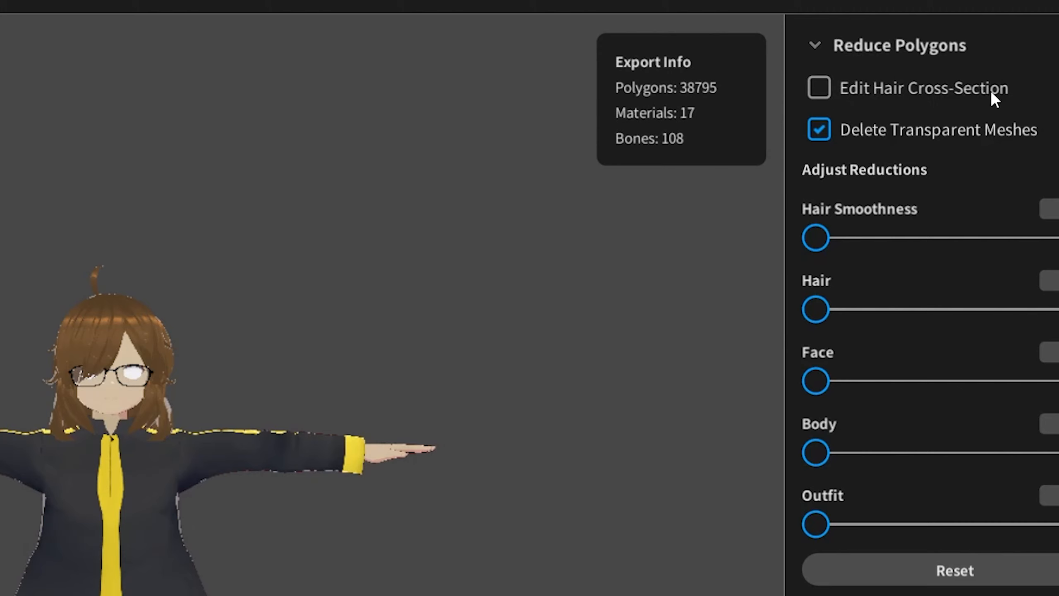
{"action": "left_click", "coordinate": [819, 89]}
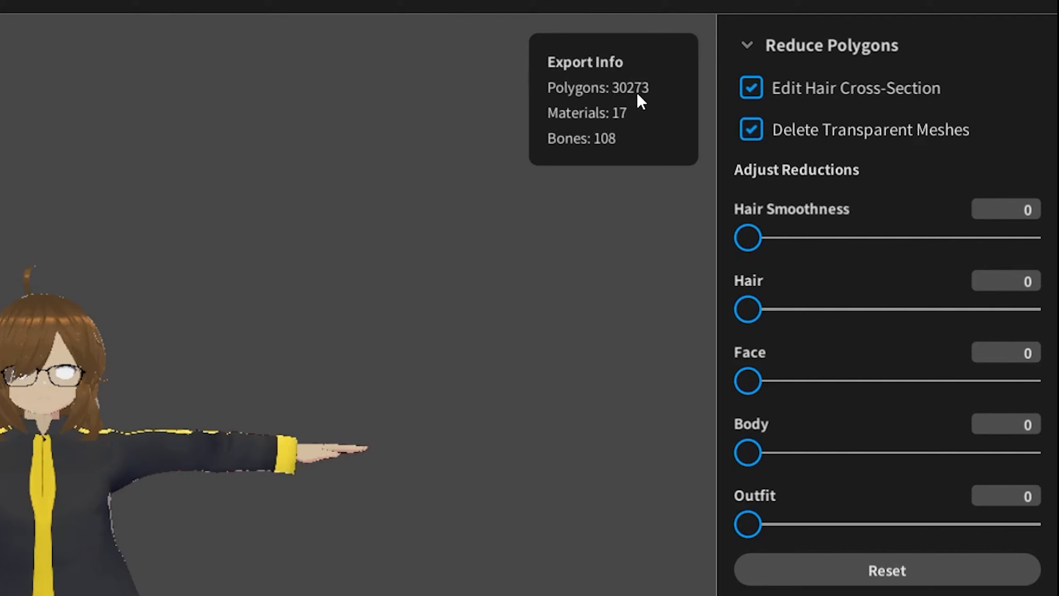
Step: Set the Outfit and Body polygon reductions to 100, checking the effect on the jacket and arm
{"action": "left_click_drag", "start_coordinate": [8, 363], "coordinate": [20, 366]}
{"action": "scroll", "coordinate": [86, 400], "scroll_direction": "up", "scroll_amount": 5}
{"action": "left_click_drag", "start_coordinate": [18, 419], "coordinate": [2, 421]}
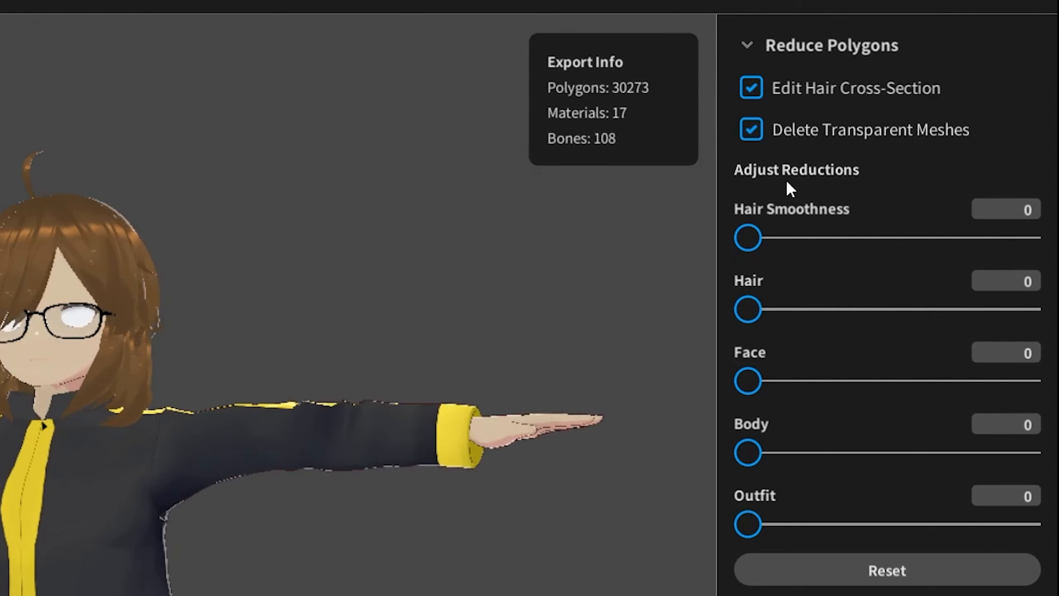
{"action": "left_click_drag", "start_coordinate": [753, 528], "coordinate": [1025, 524]}
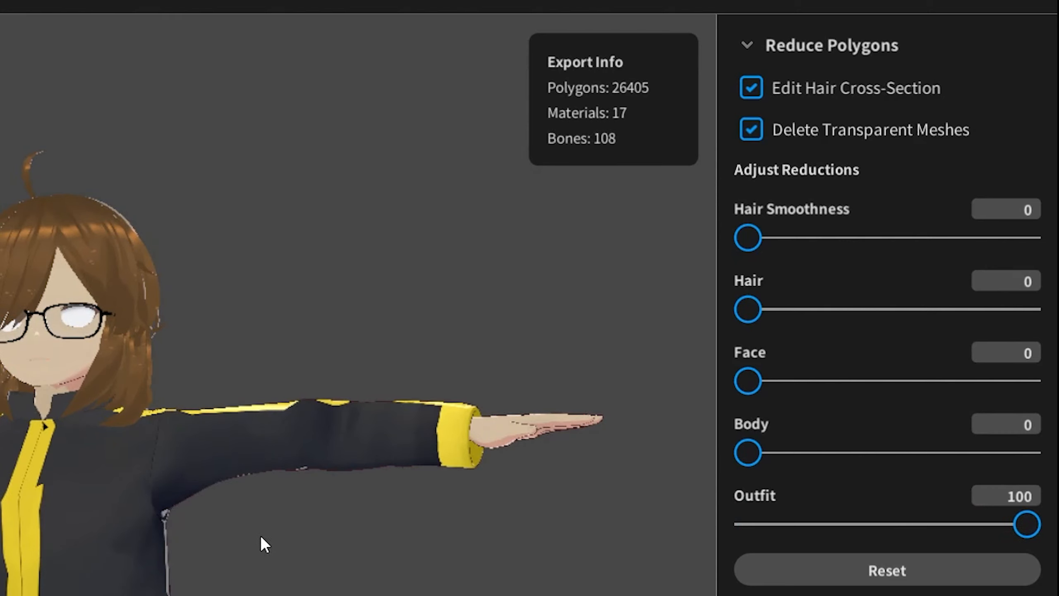
{"action": "left_click_drag", "start_coordinate": [744, 466], "coordinate": [1031, 456]}
{"action": "mouse_move", "coordinate": [149, 463]}
{"action": "left_mouse_down"}
{"action": "mouse_move", "coordinate": [196, 471]}
{"action": "mouse_move", "coordinate": [163, 470]}
{"action": "left_mouse_up"}
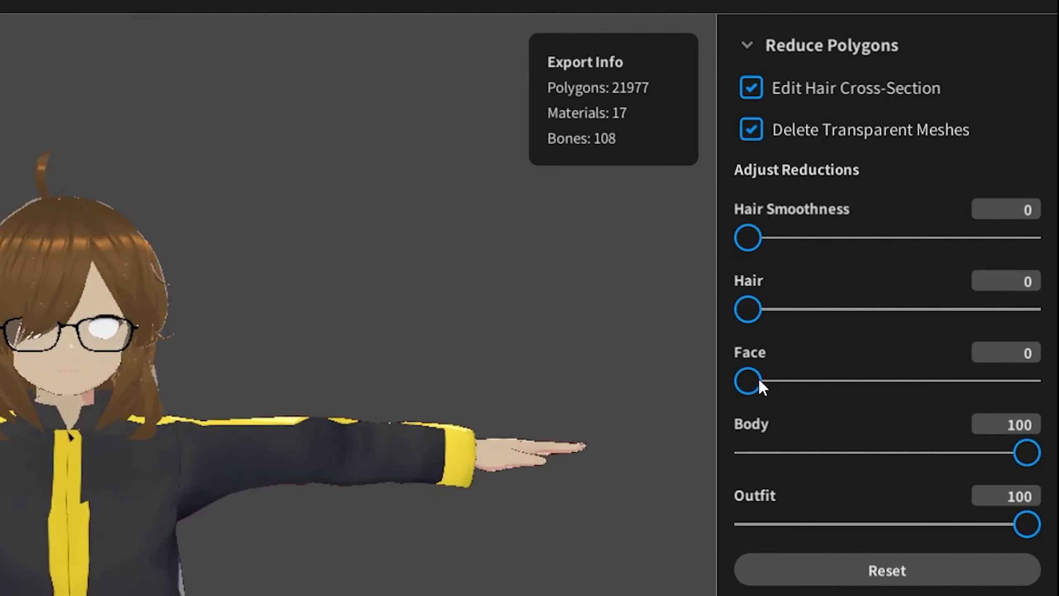
Step: Set the Face polygon reduction to 100 and inspect the face up close
{"action": "scroll", "coordinate": [118, 298], "scroll_direction": "up", "scroll_amount": 10}
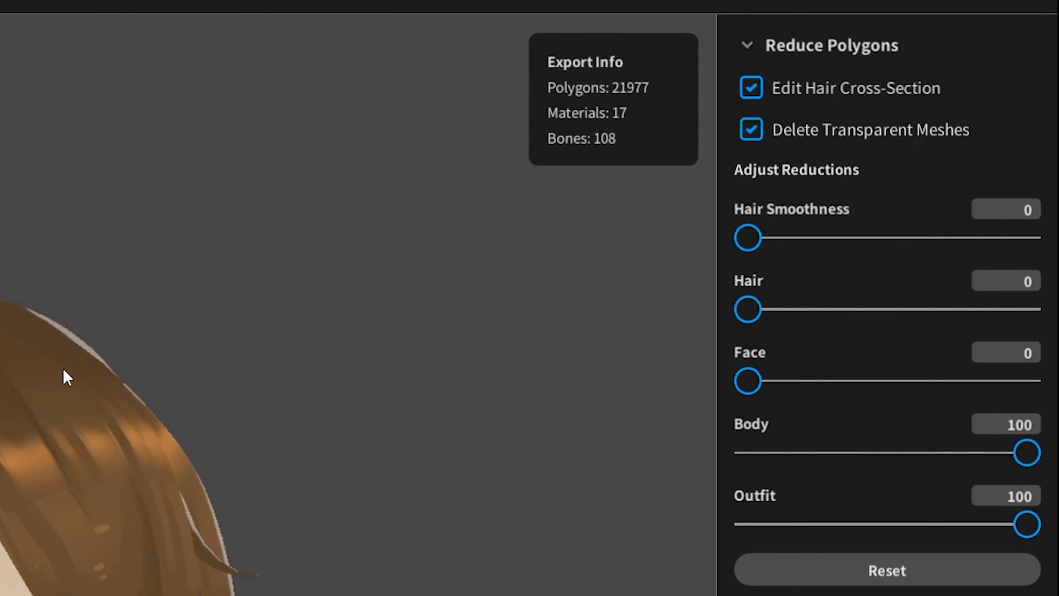
{"action": "left_click_drag", "start_coordinate": [64, 370], "coordinate": [75, 318]}
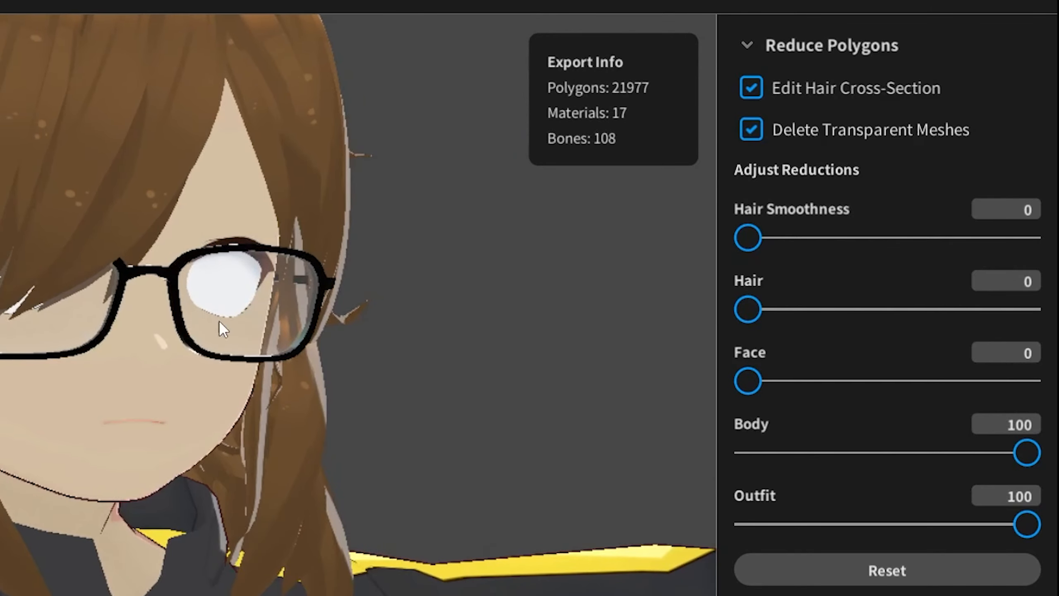
{"action": "left_click_drag", "start_coordinate": [748, 376], "coordinate": [1030, 386]}
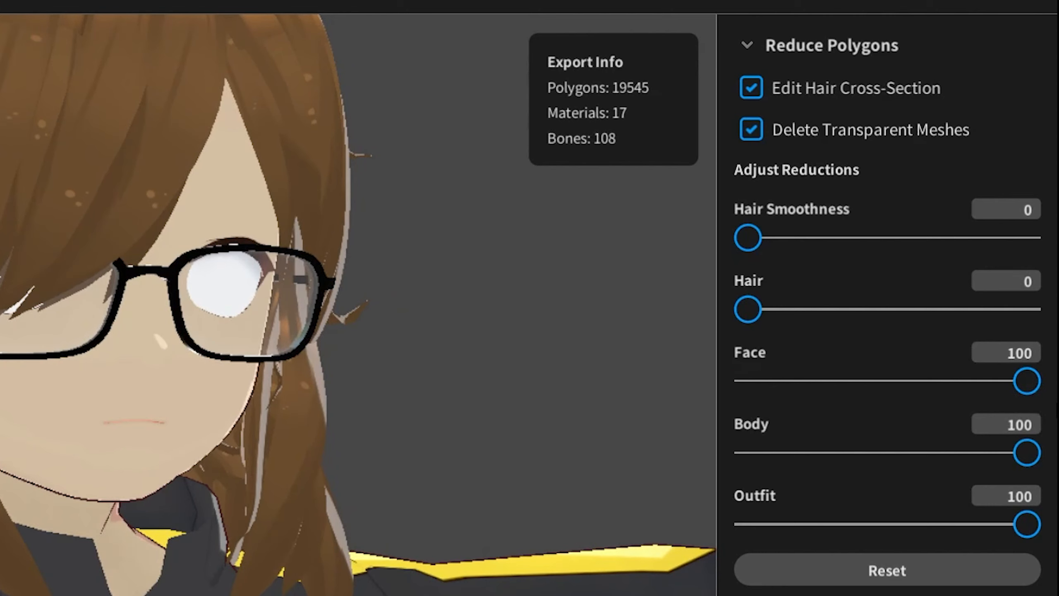
{"action": "mouse_move", "coordinate": [255, 346]}
{"action": "left_mouse_down"}
{"action": "mouse_move", "coordinate": [210, 343]}
{"action": "mouse_move", "coordinate": [221, 357]}
{"action": "mouse_move", "coordinate": [274, 336]}
{"action": "mouse_move", "coordinate": [248, 378]}
{"action": "mouse_move", "coordinate": [228, 370]}
{"action": "mouse_move", "coordinate": [252, 363]}
{"action": "left_mouse_up"}
{"action": "scroll", "coordinate": [247, 379], "scroll_direction": "up", "scroll_amount": 4}
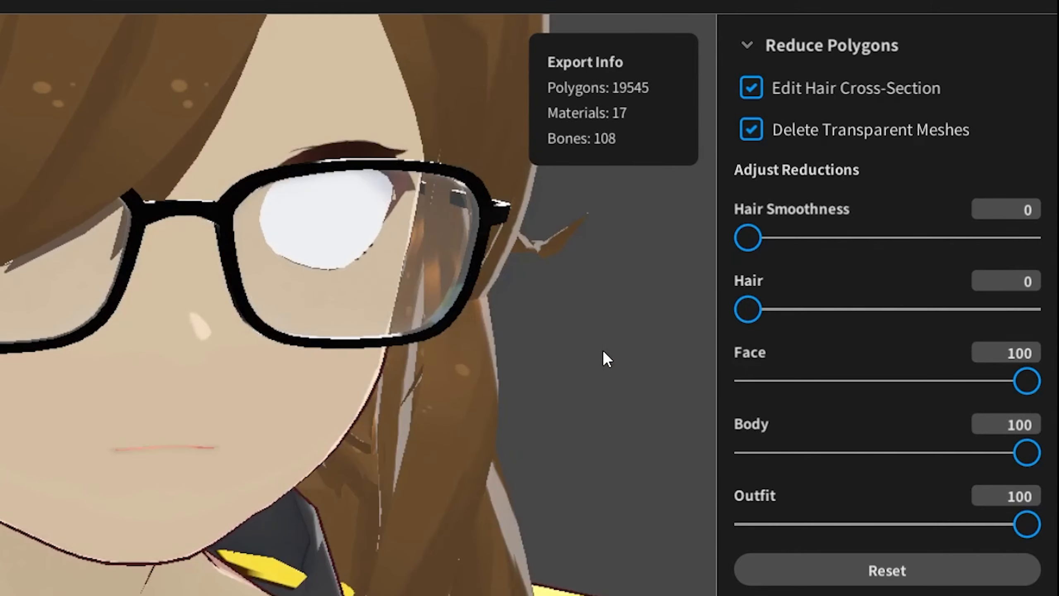
{"action": "scroll", "coordinate": [479, 355], "scroll_direction": "down", "scroll_amount": 4}
{"action": "scroll", "coordinate": [430, 371], "scroll_direction": "down", "scroll_amount": 2}
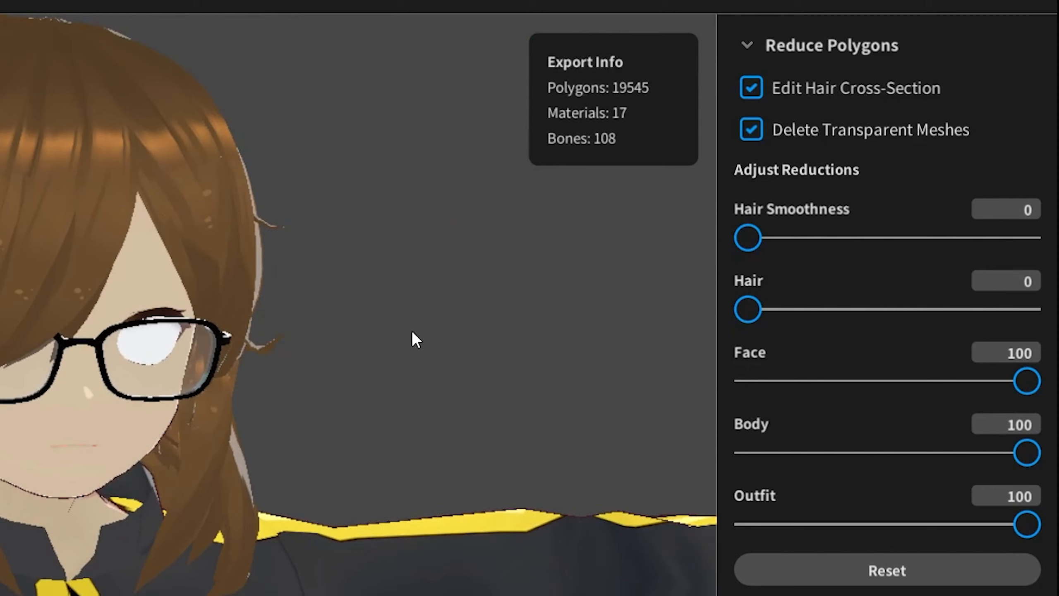
{"action": "left_click_drag", "start_coordinate": [470, 353], "coordinate": [463, 362]}
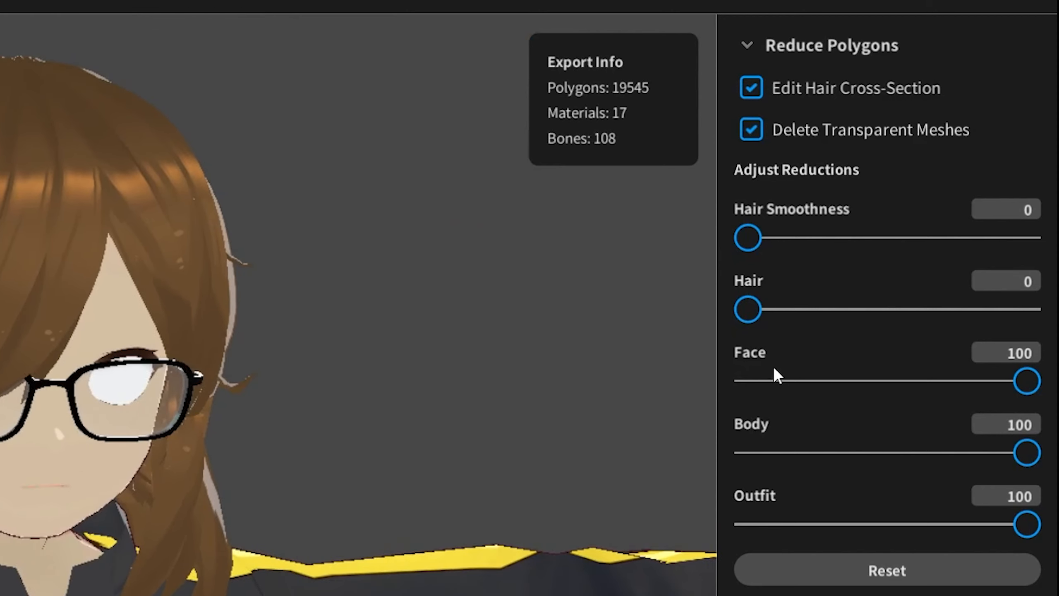
Step: Try a Hair polygon reduction of 100 and return it to 0
{"action": "left_click_drag", "start_coordinate": [314, 417], "coordinate": [334, 446]}
{"action": "left_click_drag", "start_coordinate": [762, 314], "coordinate": [1051, 318]}
{"action": "left_click_drag", "start_coordinate": [323, 350], "coordinate": [283, 347]}
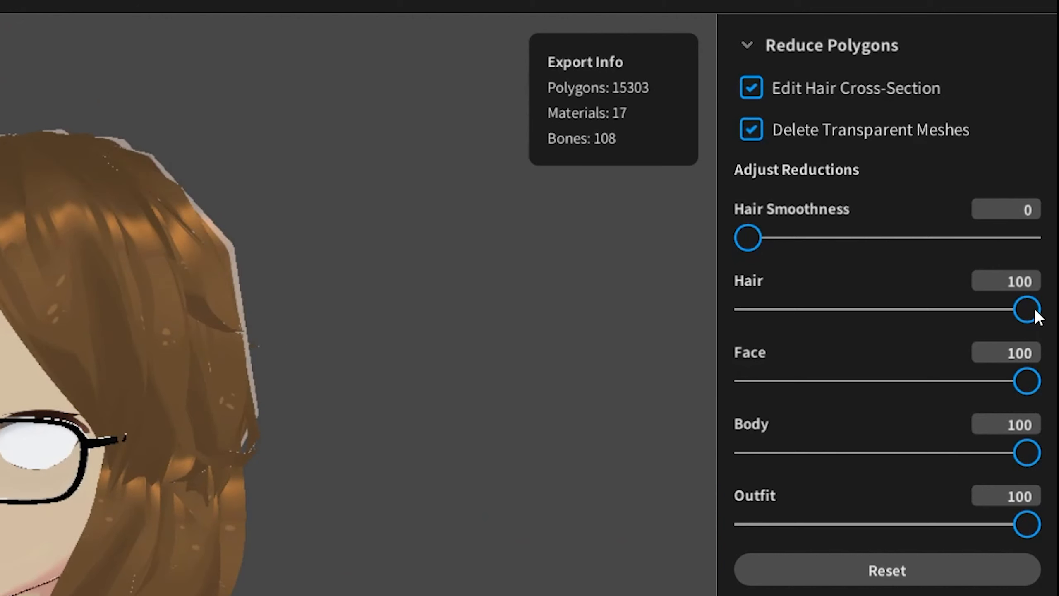
{"action": "left_click_drag", "start_coordinate": [812, 319], "coordinate": [671, 336]}
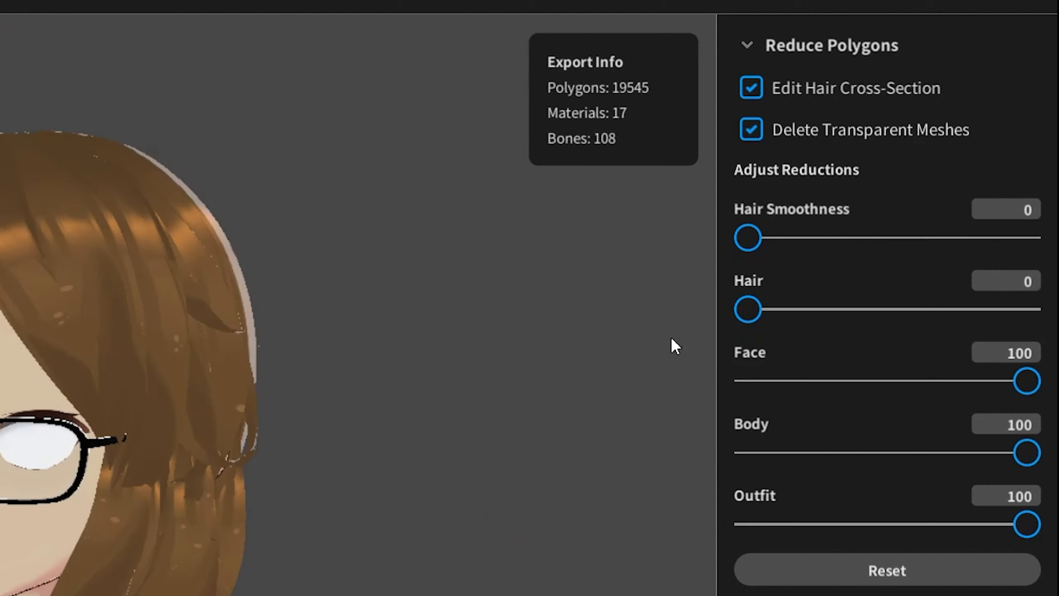
Step: Set the Outfit polygon reduction to 50 and proceed to the VRM export settings
{"action": "scroll", "coordinate": [417, 483], "scroll_direction": "down", "scroll_amount": 5}
{"action": "left_click_drag", "start_coordinate": [351, 471], "coordinate": [448, 109]}
{"action": "left_click_drag", "start_coordinate": [1024, 520], "coordinate": [884, 540]}
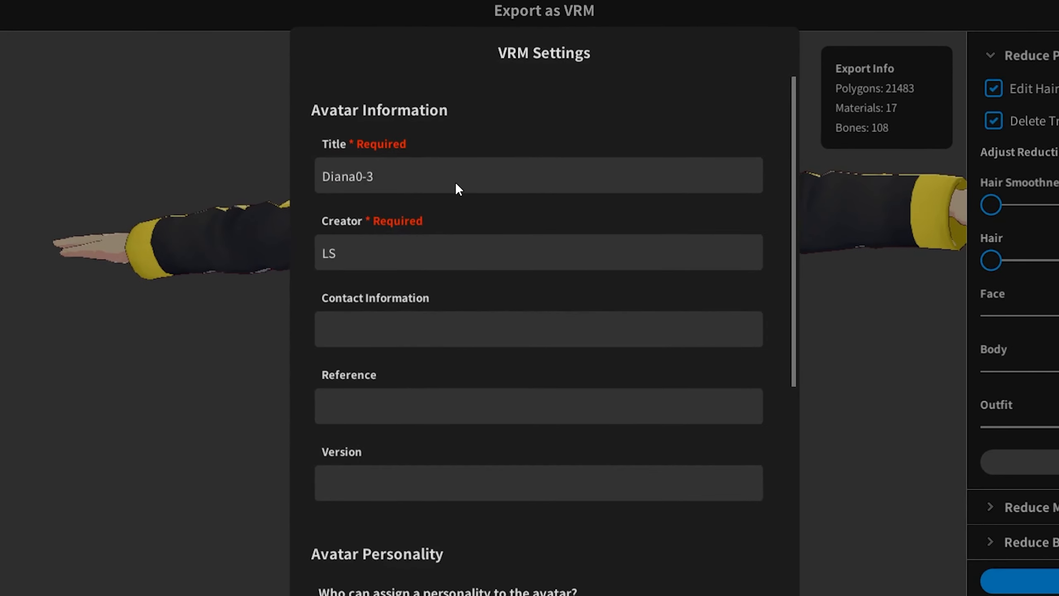
Step: Title the avatar DianaTutorial in the VRM settings and review the remaining personality and license options
{"action": "left_click", "coordinate": [456, 178]}
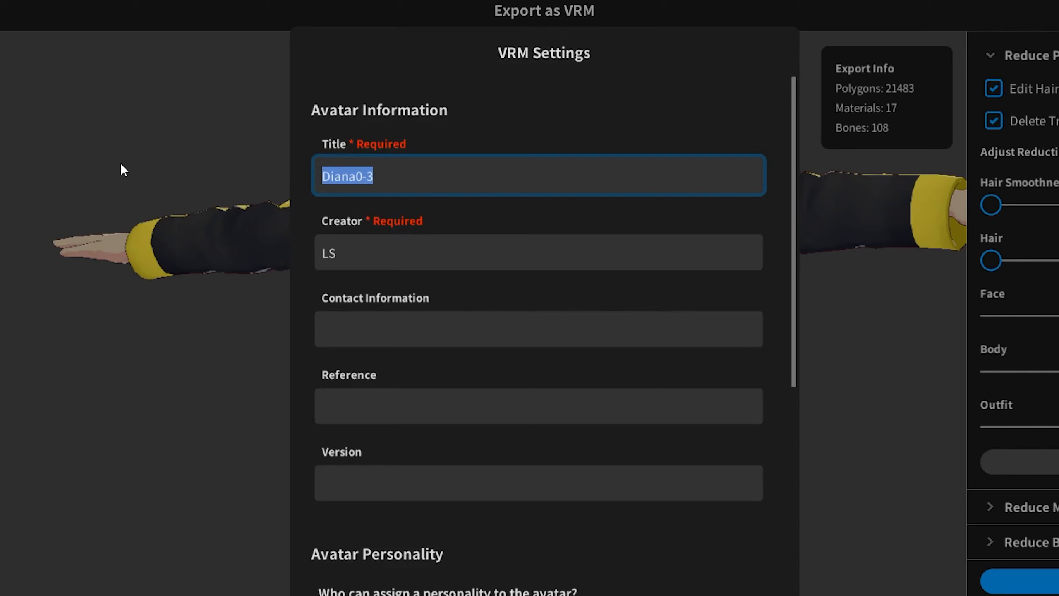
{"action": "type", "text": "D"}
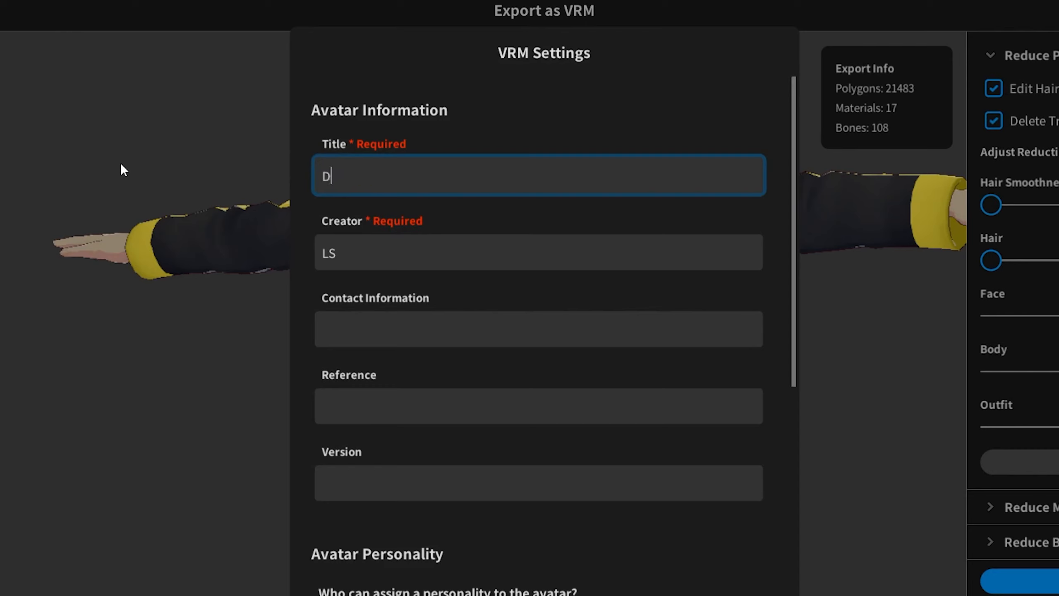
{"action": "type", "text": "ianaTutorial"}
{"action": "left_click", "coordinate": [393, 258]}
{"action": "scroll", "coordinate": [384, 254], "scroll_direction": "down", "scroll_amount": 6}
{"action": "scroll", "coordinate": [402, 248], "scroll_direction": "up", "scroll_amount": 6}
{"action": "scroll", "coordinate": [446, 243], "scroll_direction": "down", "scroll_amount": 2}
{"action": "scroll", "coordinate": [417, 259], "scroll_direction": "down", "scroll_amount": 4}
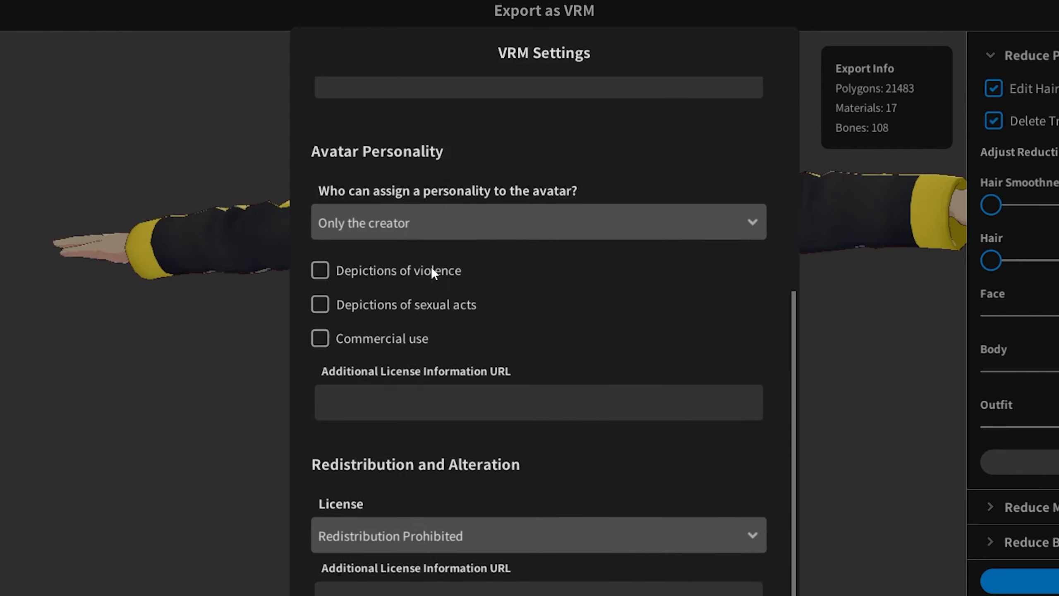
{"action": "scroll", "coordinate": [480, 258], "scroll_direction": "down", "scroll_amount": 2}
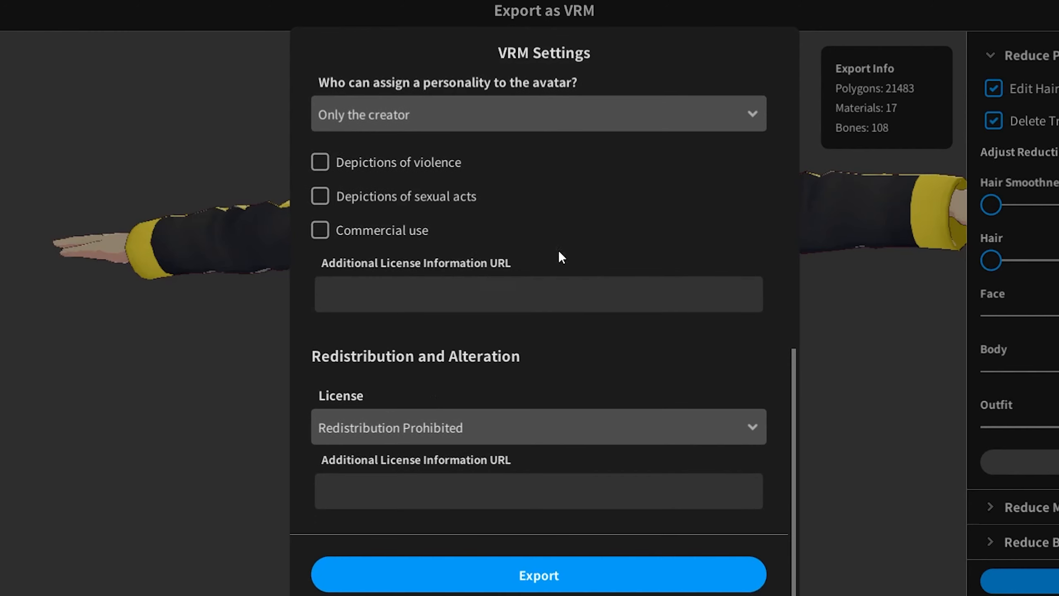
Step: Export the avatar and save it to the Desktop as the VRM file DianaTutorial
{"action": "left_click", "coordinate": [566, 564]}
{"action": "left_click", "coordinate": [1, 376]}
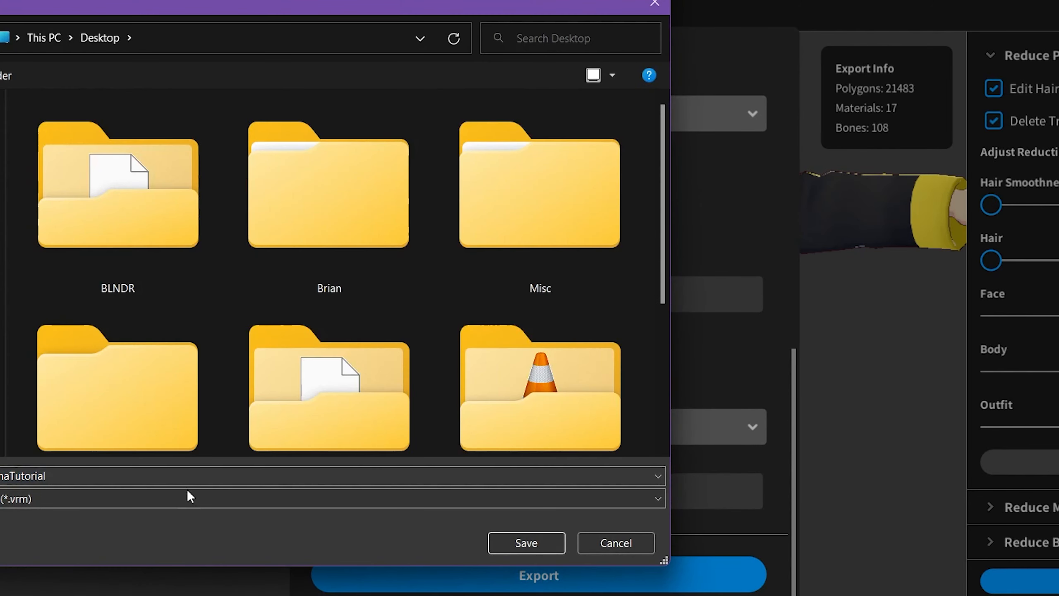
{"action": "scroll", "coordinate": [209, 338], "scroll_direction": "down", "scroll_amount": 3}
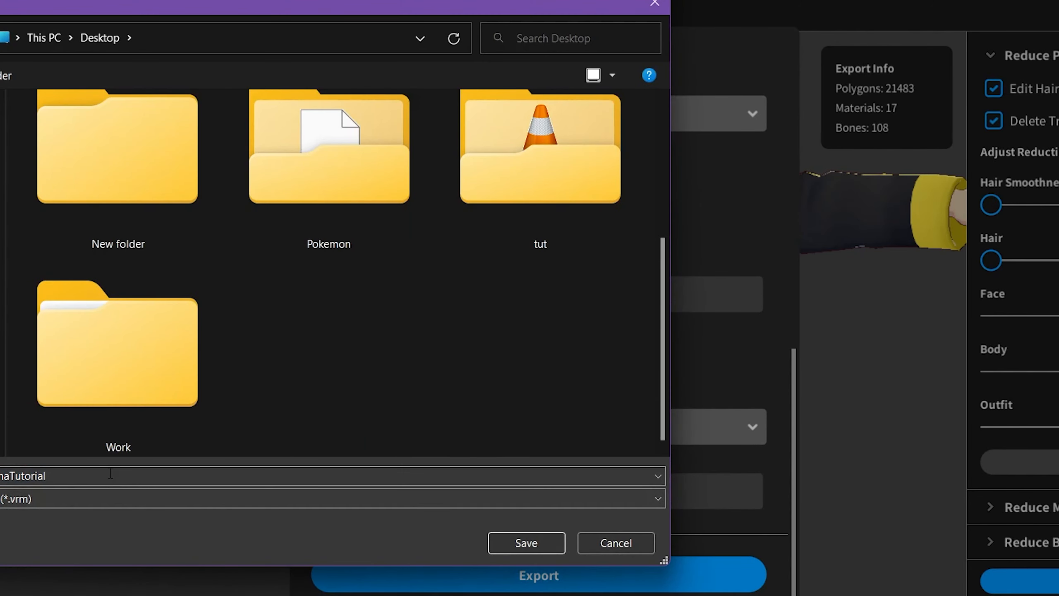
{"action": "left_click", "coordinate": [539, 550]}
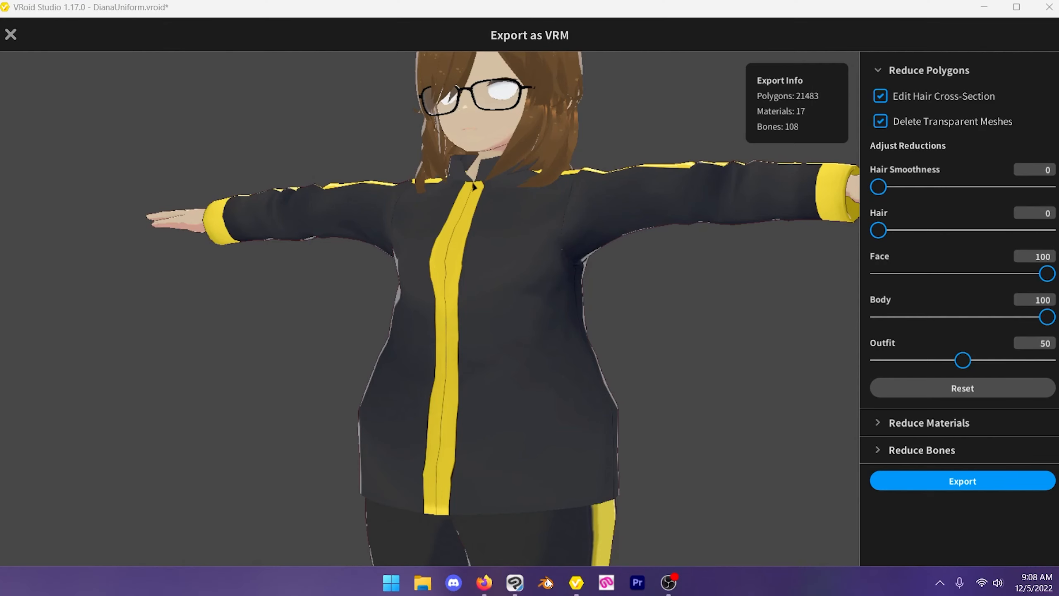
Step: Switch to Blender, start a new General file and delete the default camera, cube and light
{"action": "left_click", "coordinate": [545, 582]}
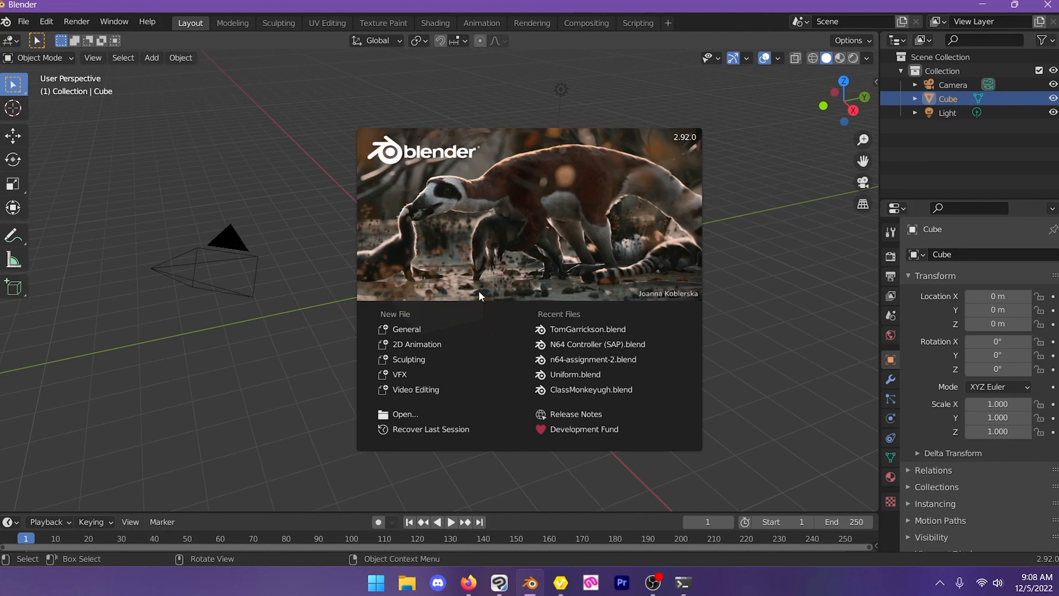
{"action": "left_click", "coordinate": [406, 332]}
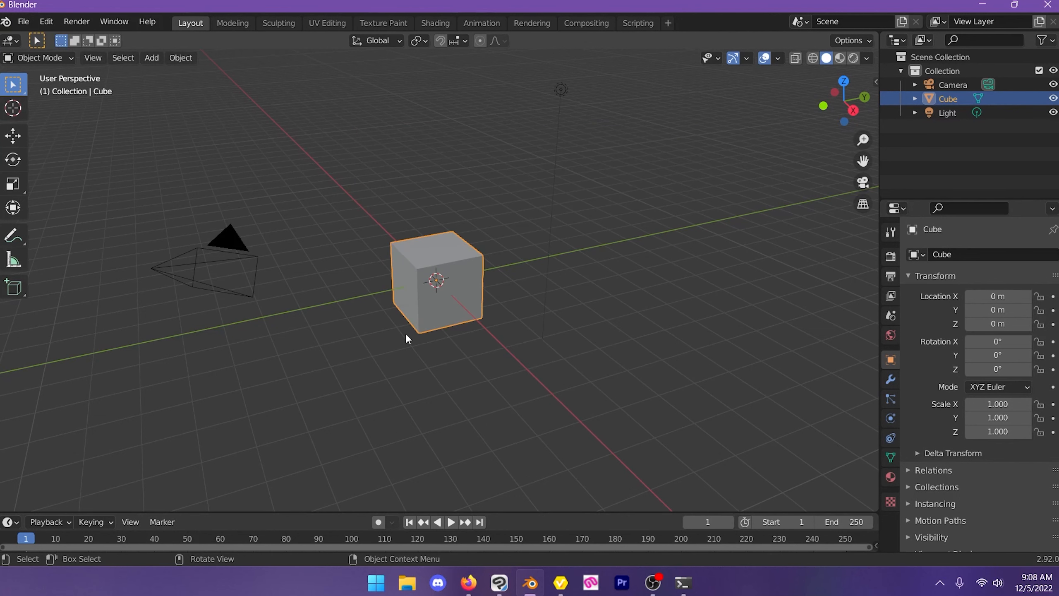
{"action": "key", "text": "a"}
{"action": "key", "text": "x"}
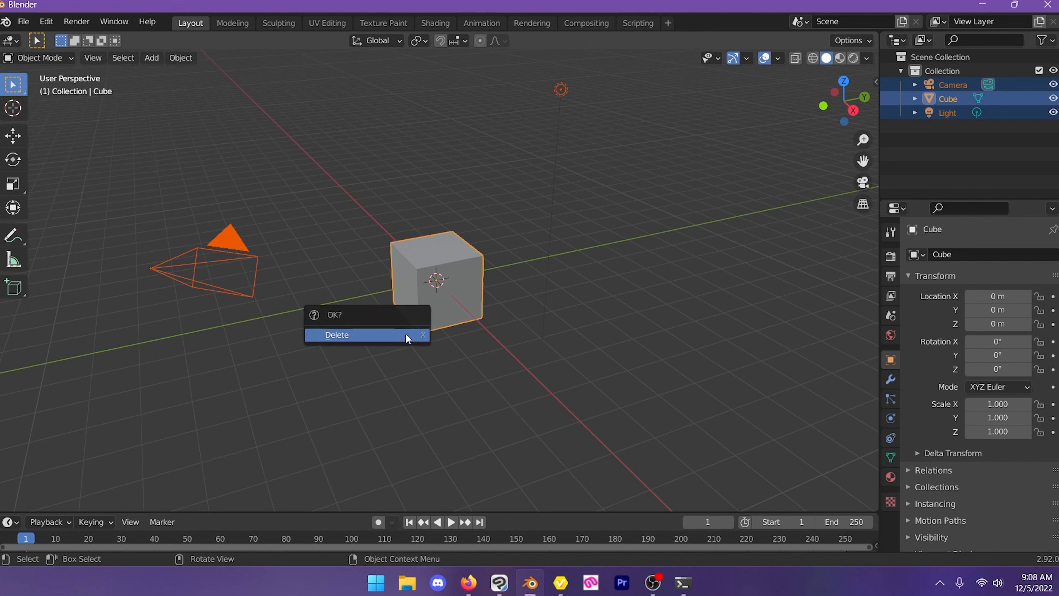
{"action": "left_click", "coordinate": [405, 333]}
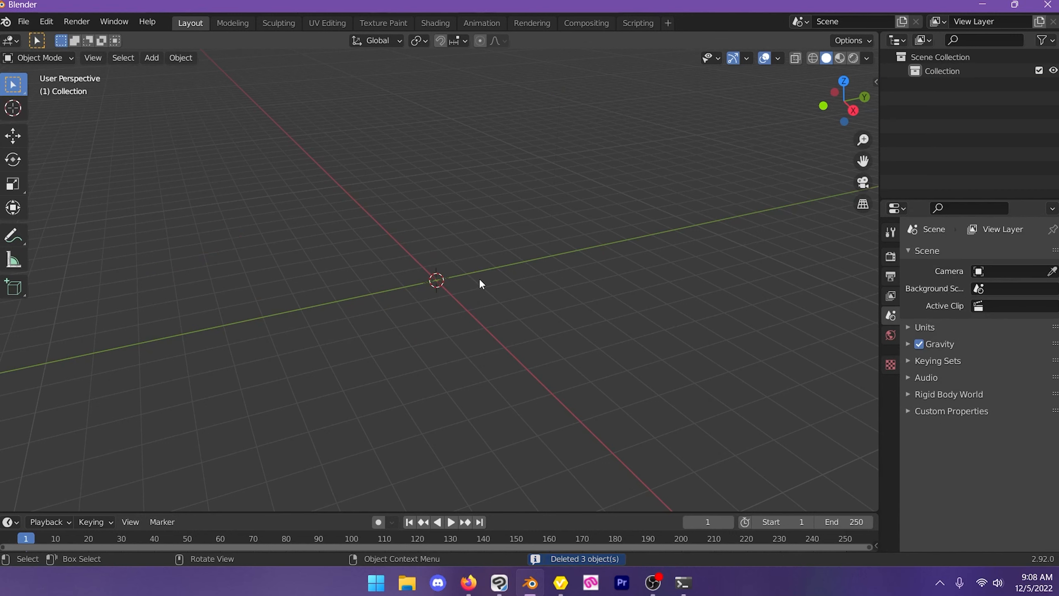
Step: Show the CATS plugin tools beside the 3D viewport
{"action": "key", "text": "n"}
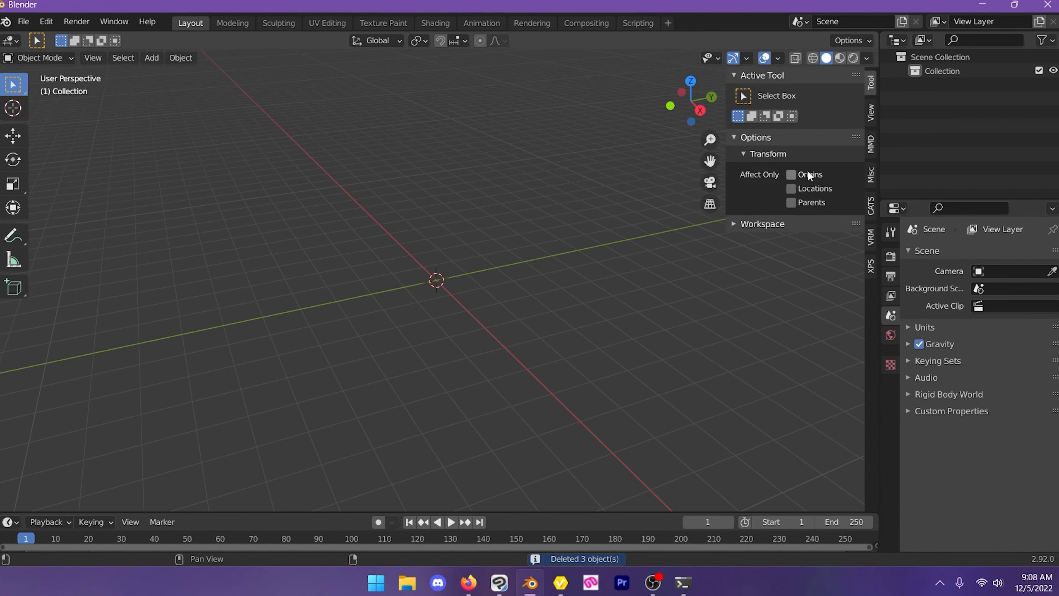
{"action": "key", "text": "n"}
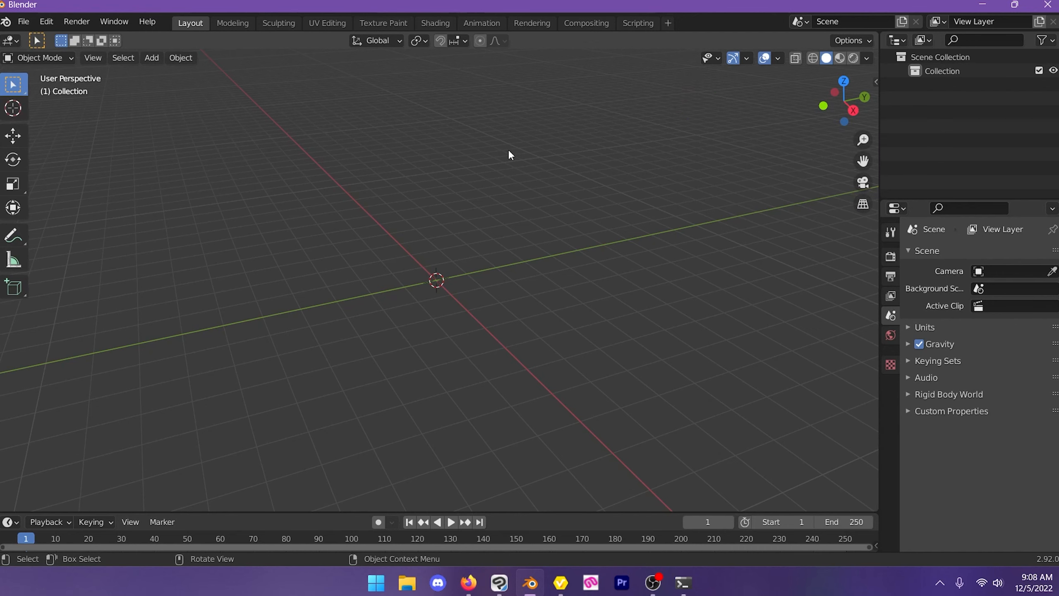
{"action": "key", "text": "n"}
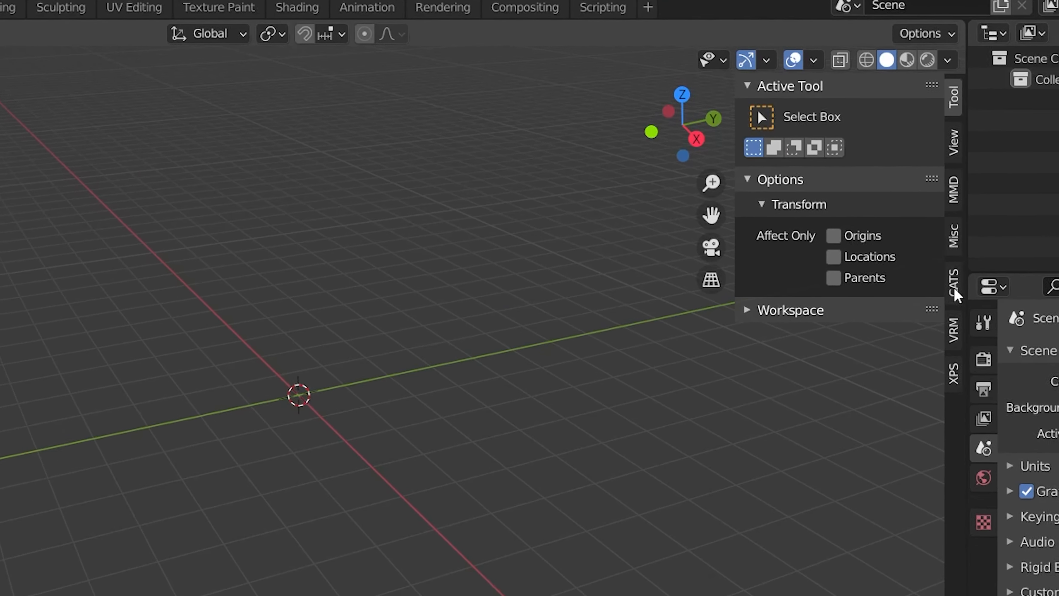
{"action": "left_click", "coordinate": [955, 288]}
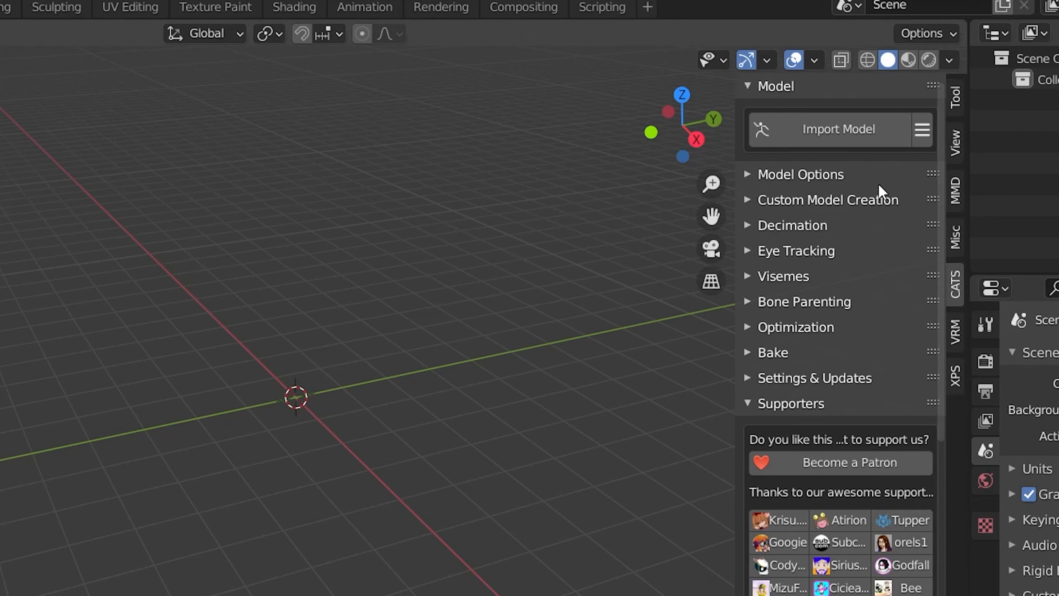
Step: Import DianaTutorial.vrm from the Desktop with the CATS model importer and view the model up close
{"action": "left_click", "coordinate": [801, 134]}
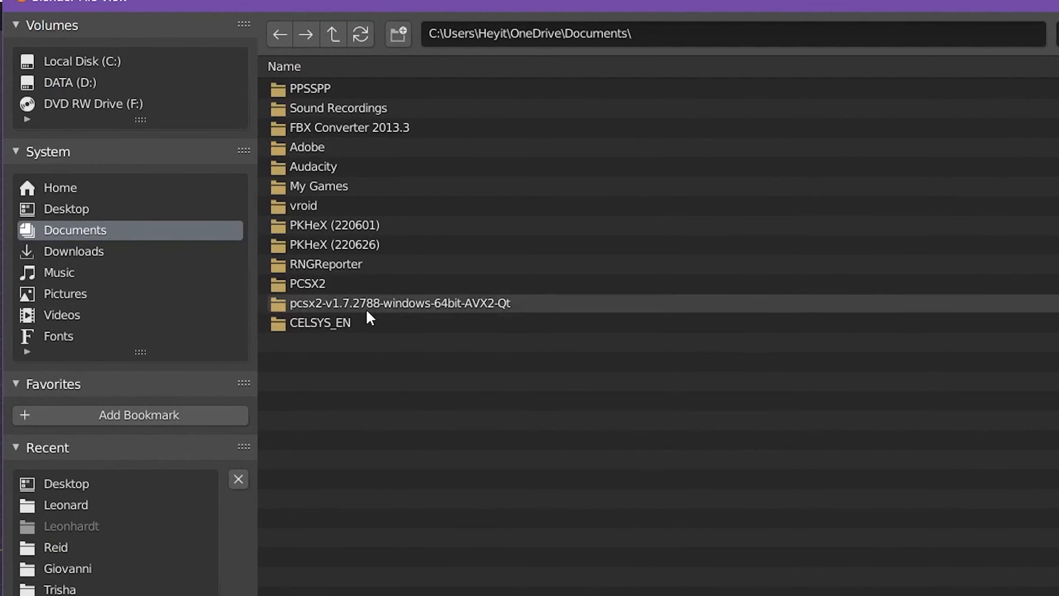
{"action": "left_click", "coordinate": [76, 488]}
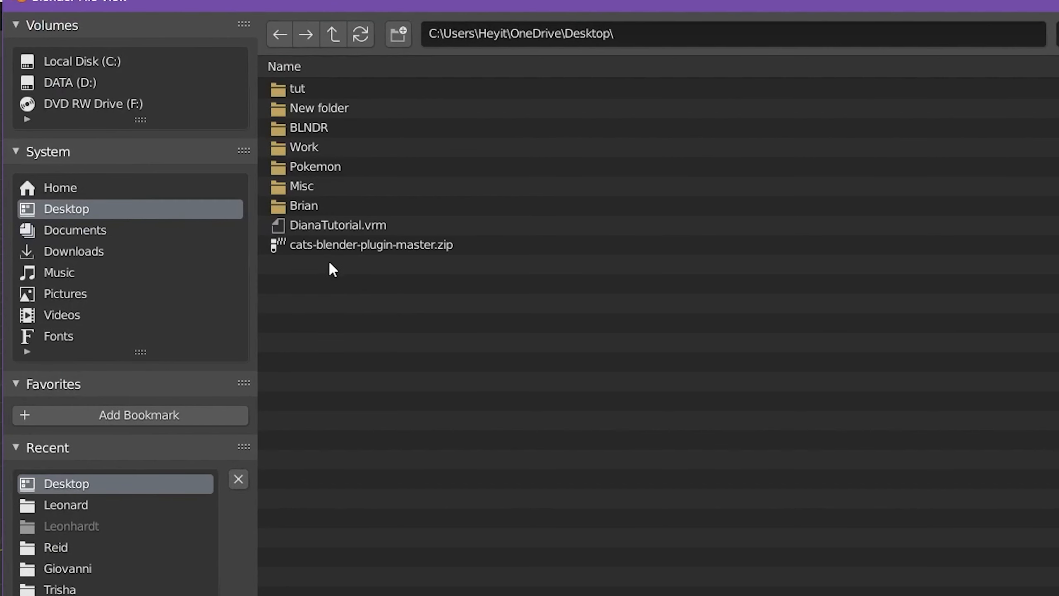
{"action": "double_click", "coordinate": [333, 228]}
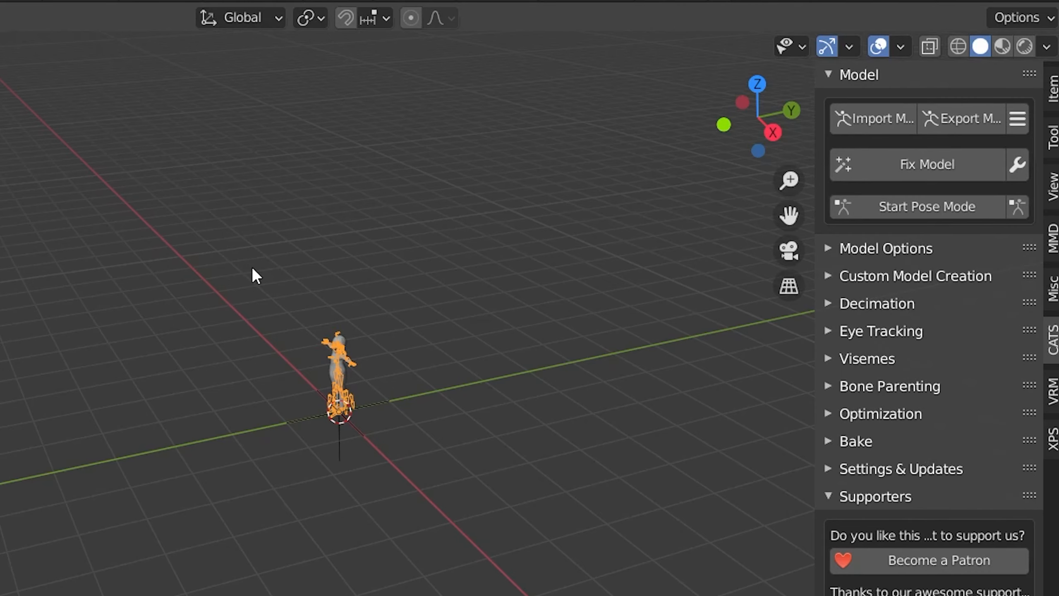
{"action": "scroll", "coordinate": [251, 267], "scroll_direction": "up", "scroll_amount": 10}
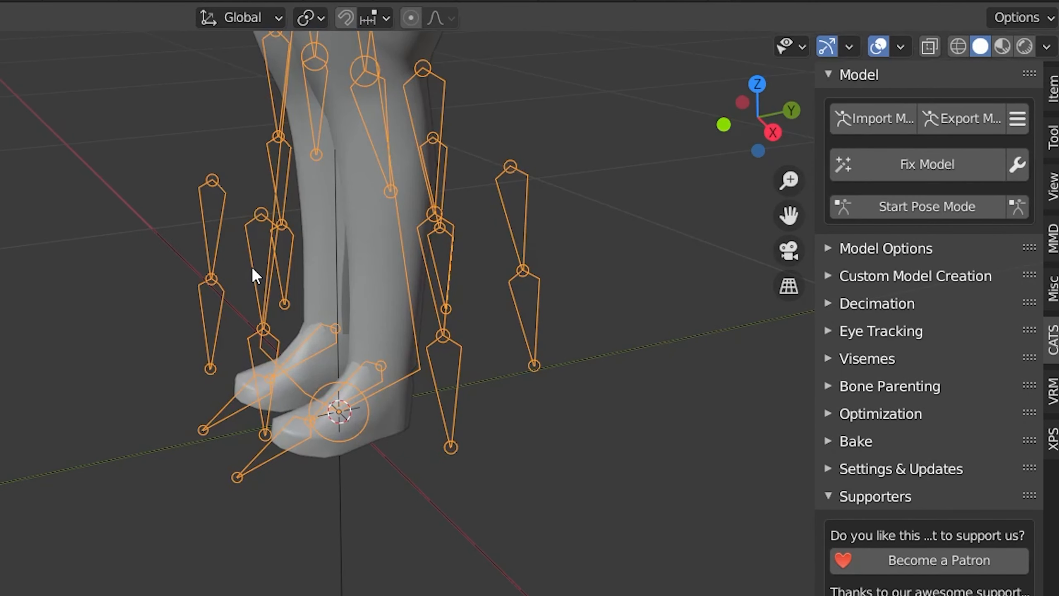
Step: Repair the imported character model with the CATS Fix Model operation
{"action": "left_click_drag", "start_coordinate": [184, 193], "coordinate": [214, 593]}
{"action": "left_click_drag", "start_coordinate": [148, 176], "coordinate": [131, 432]}
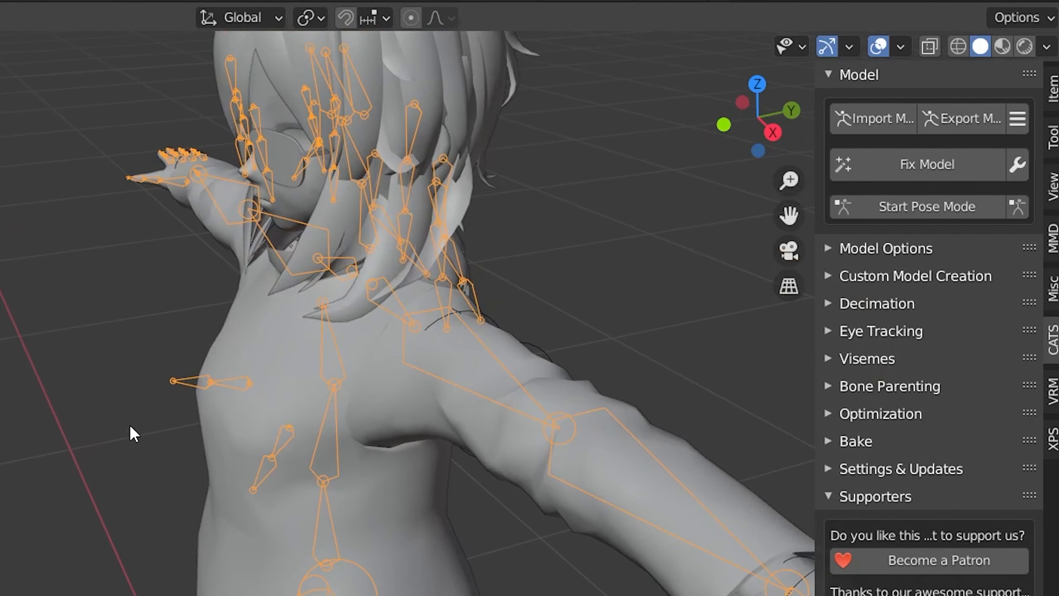
{"action": "right_click", "coordinate": [161, 292]}
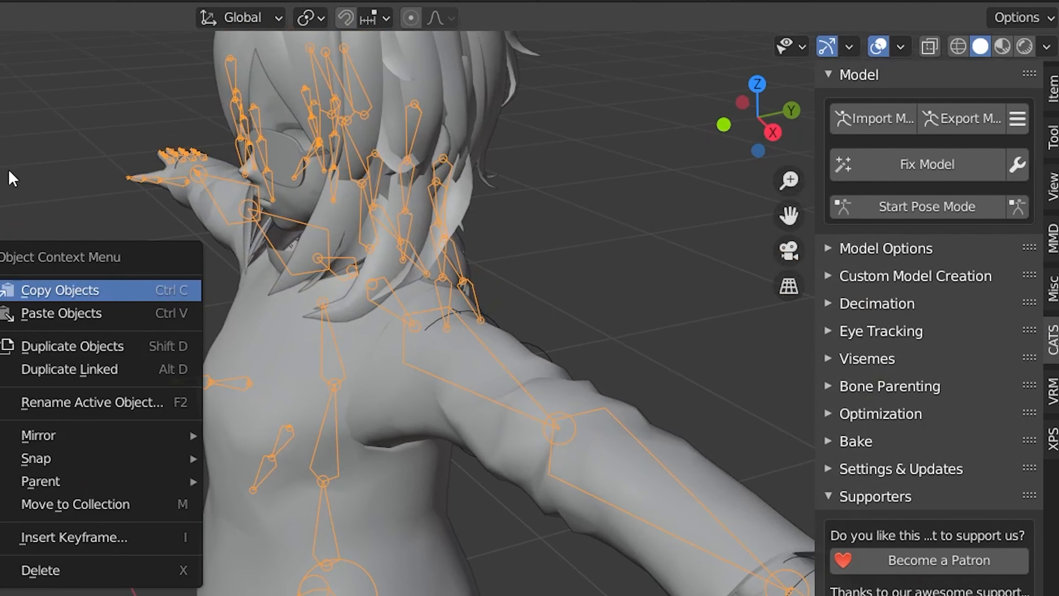
{"action": "left_click_drag", "start_coordinate": [68, 261], "coordinate": [259, 406]}
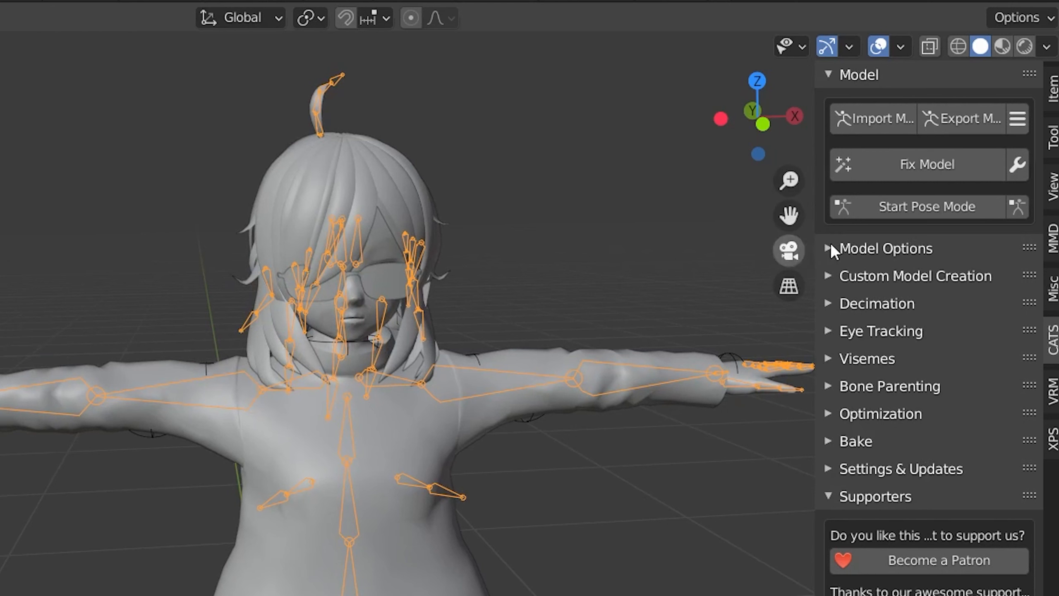
{"action": "left_click", "coordinate": [896, 167]}
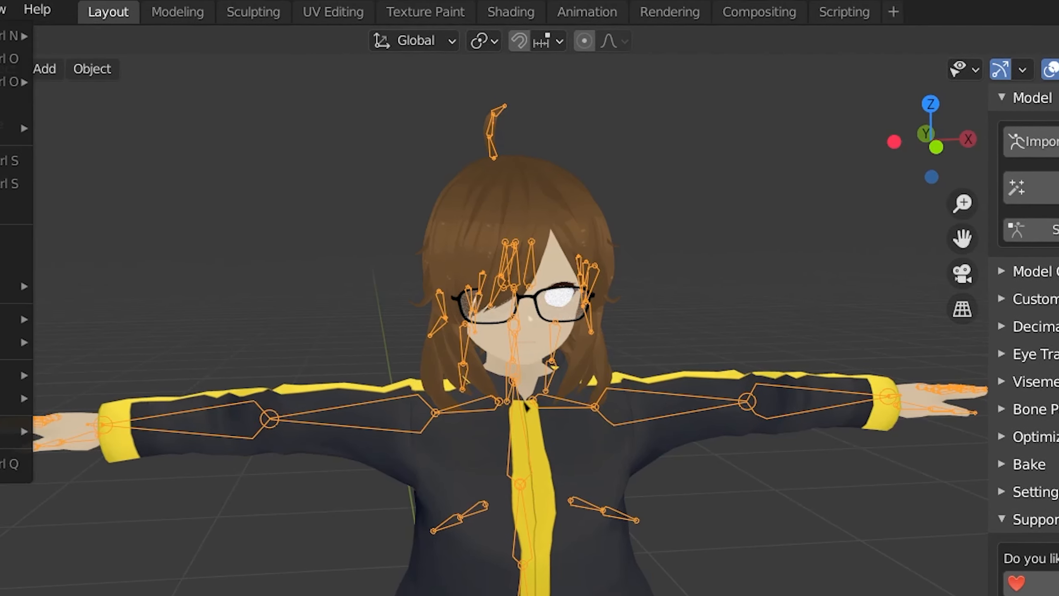
Step: Start an FBX export of the fixed model with the Desktop as the destination folder
{"action": "left_click", "coordinate": [18, 34]}
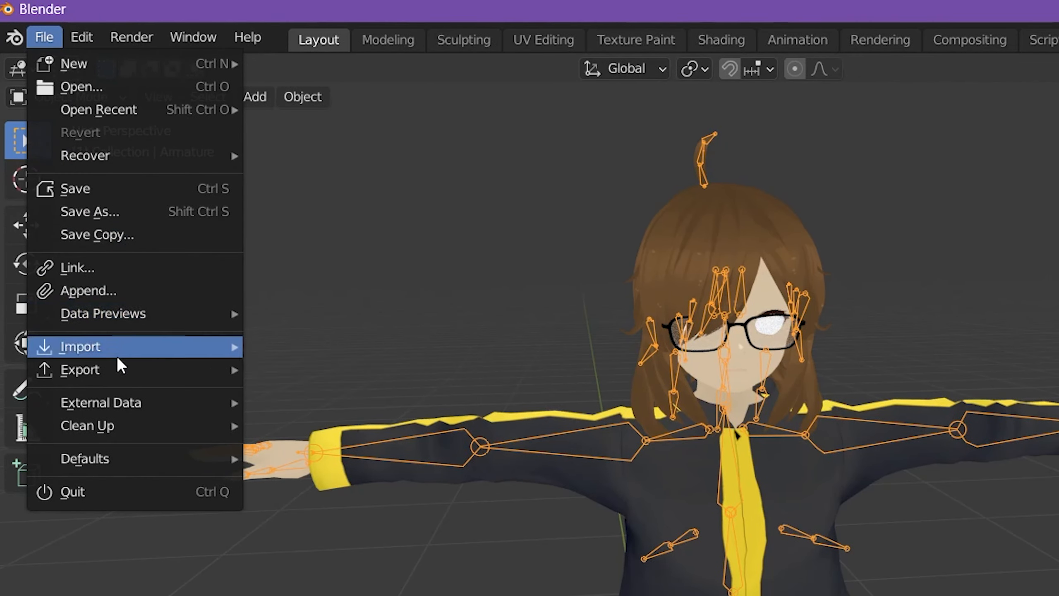
{"action": "mouse_move", "coordinate": [101, 371]}
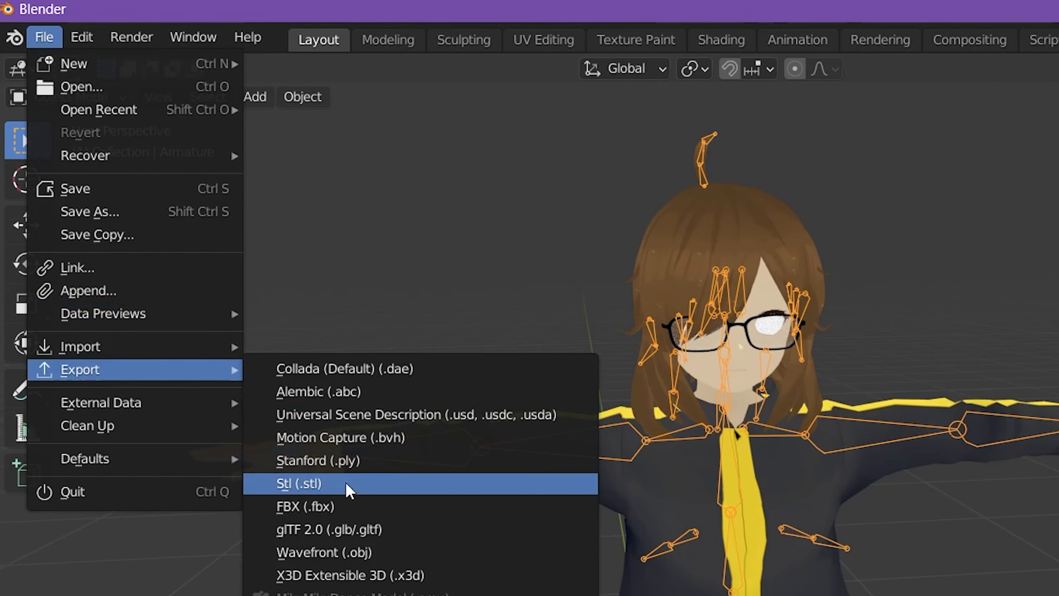
{"action": "left_click", "coordinate": [326, 507]}
{"action": "left_click", "coordinate": [73, 247]}
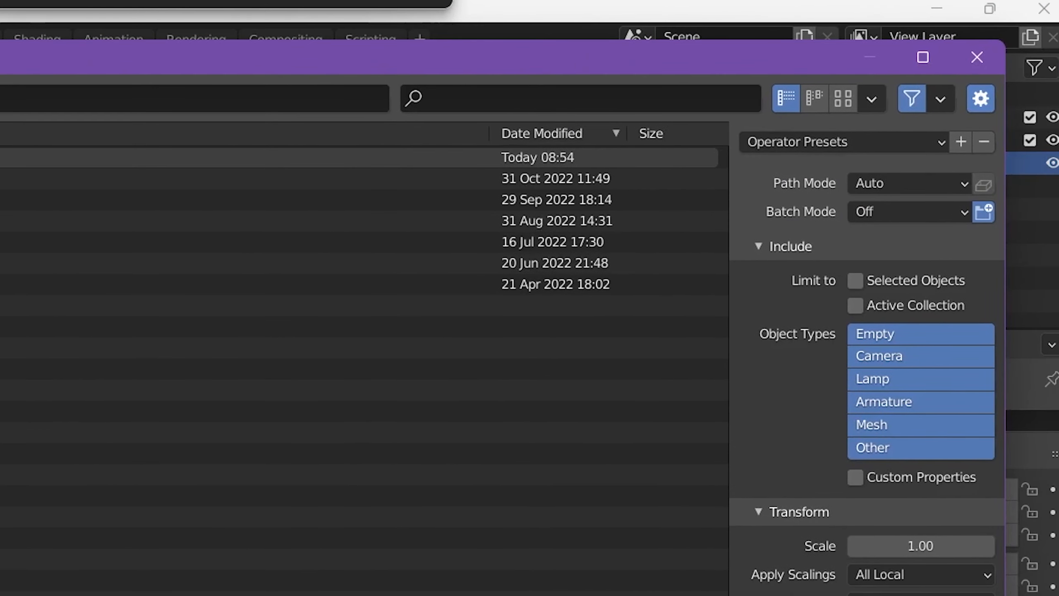
{"action": "left_click_drag", "start_coordinate": [11, 57], "coordinate": [2, 47]}
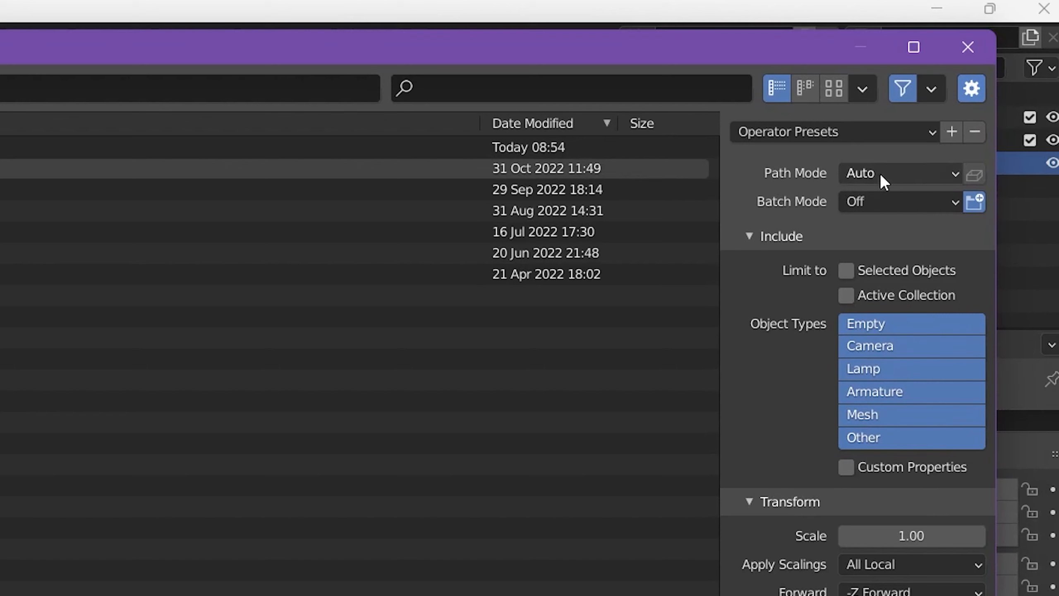
Step: Set the FBX export's path mode to Copy and enable embedding of textures
{"action": "left_click", "coordinate": [863, 180]}
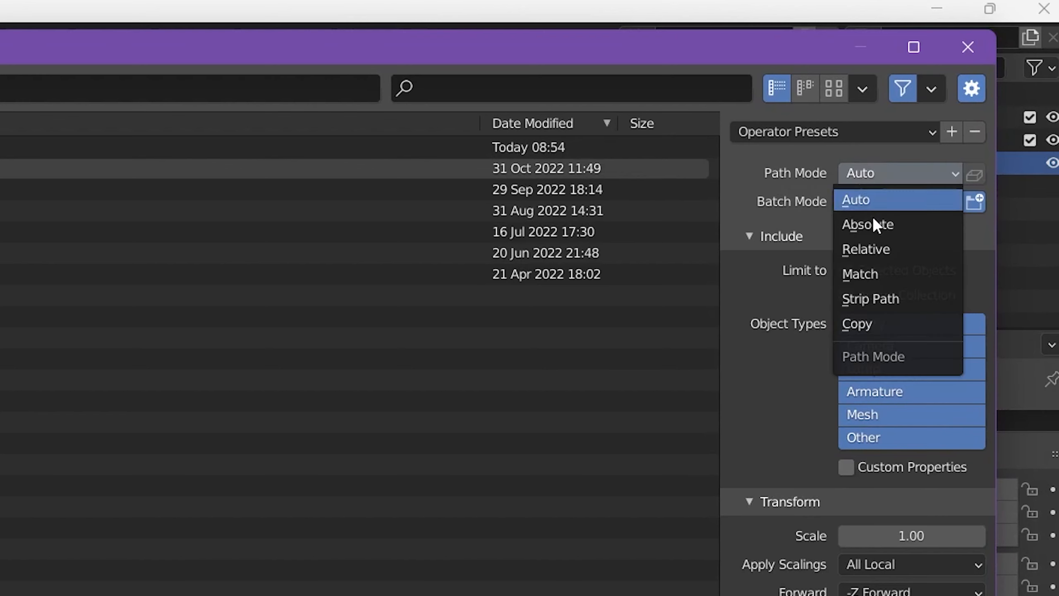
{"action": "left_click", "coordinate": [871, 321]}
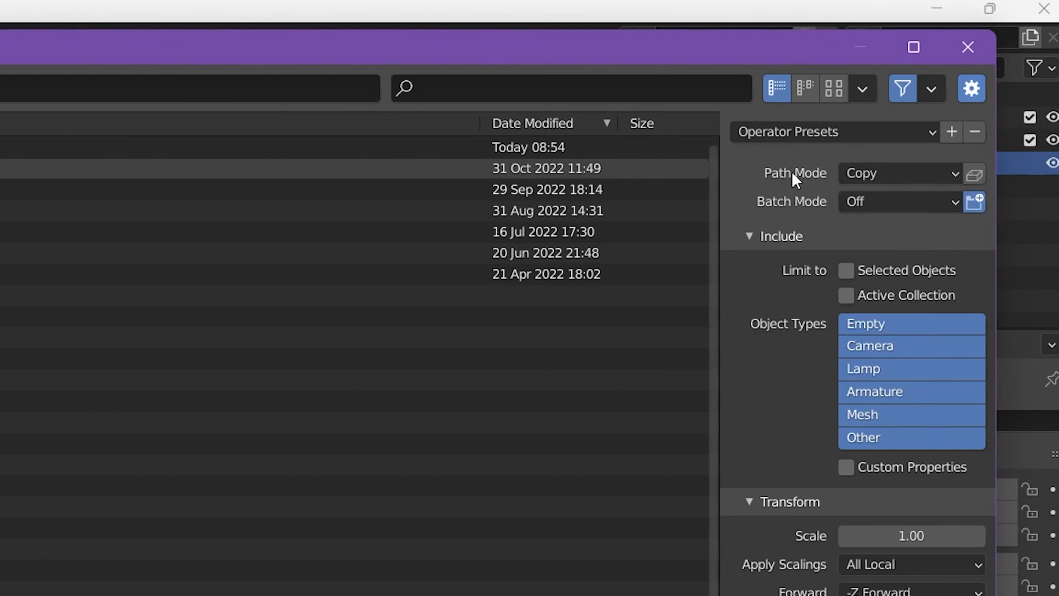
{"action": "left_click", "coordinate": [977, 179]}
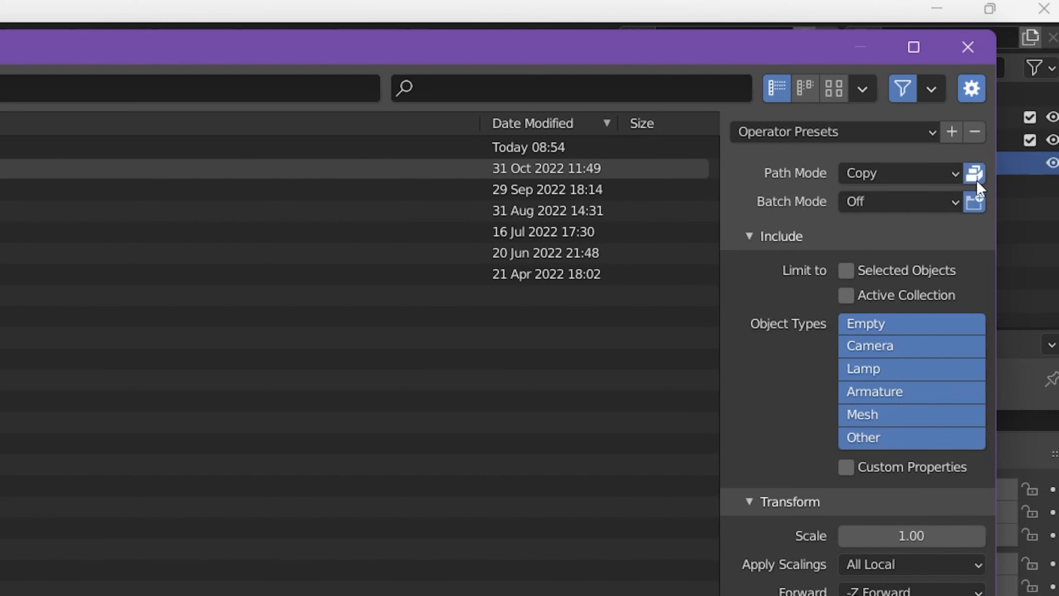
Step: Name the export file DianaTutorial and export it as FBX
{"action": "left_click_drag", "start_coordinate": [7, 31], "coordinate": [46, 67]}
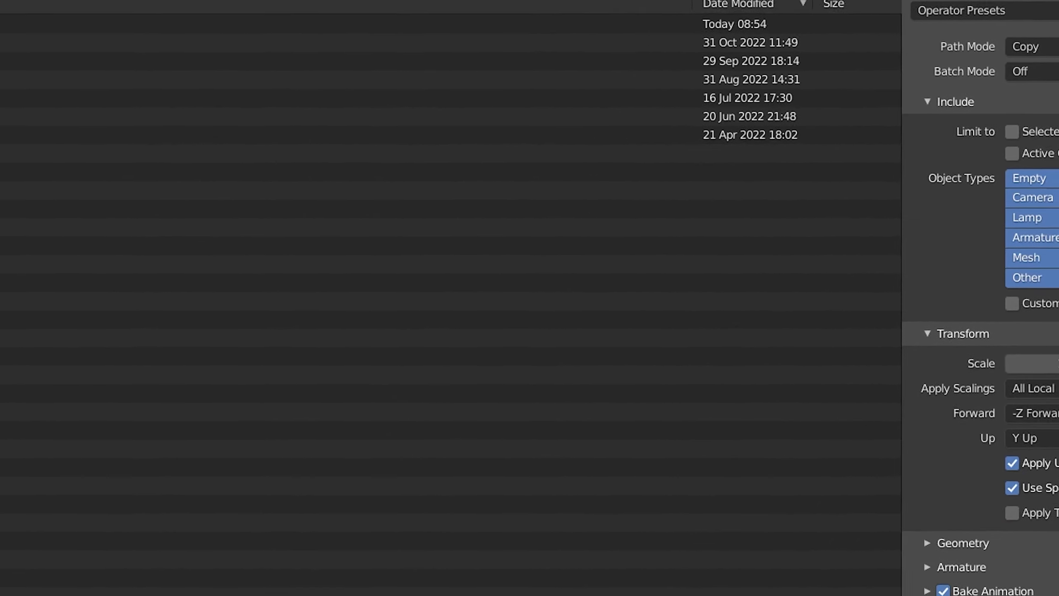
{"action": "type", "text": "Tutorial"}
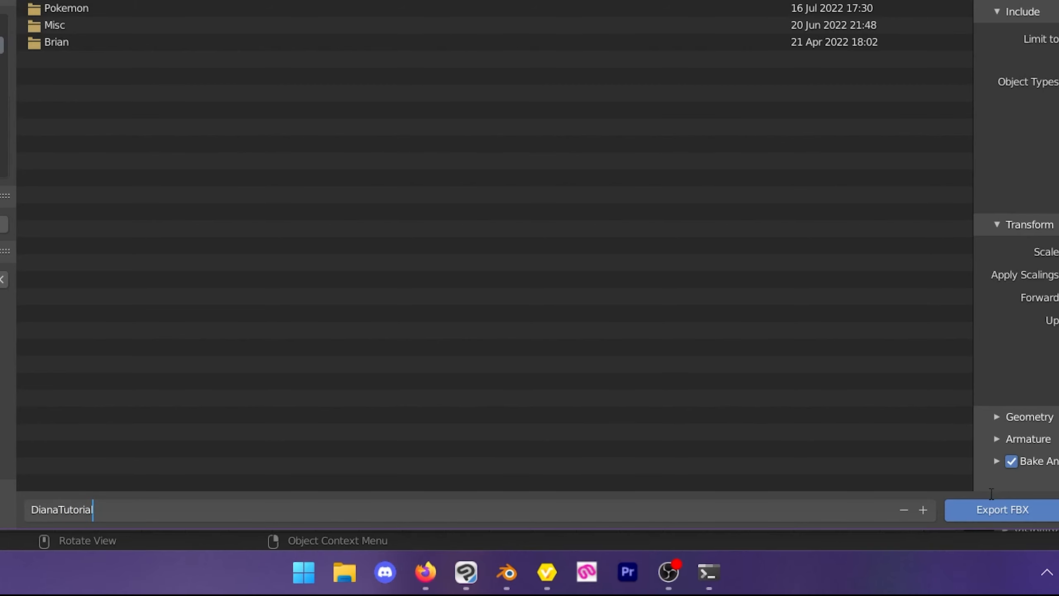
{"action": "key", "text": "Return"}
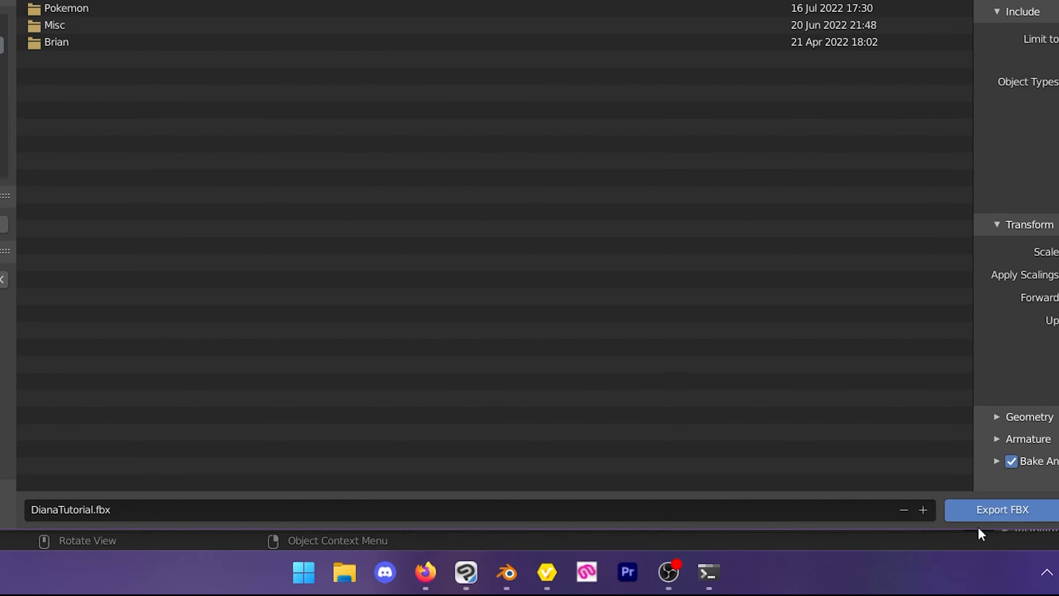
{"action": "left_click", "coordinate": [975, 507]}
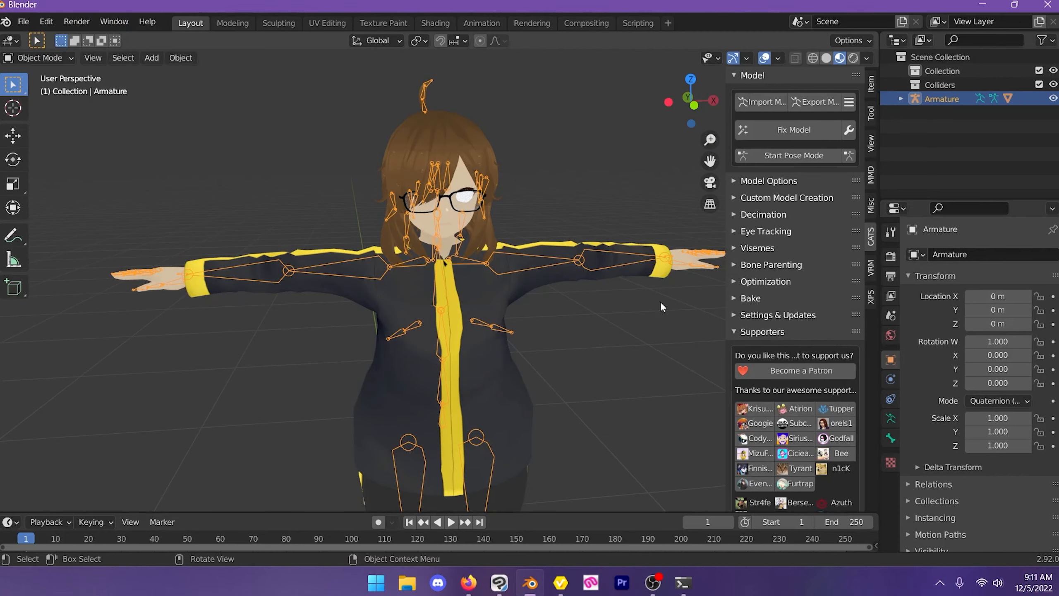
Step: Switch to Clip Studio Paint, go to the Clip Studio launcher and start Clip Studio Modeler
{"action": "left_click", "coordinate": [499, 584]}
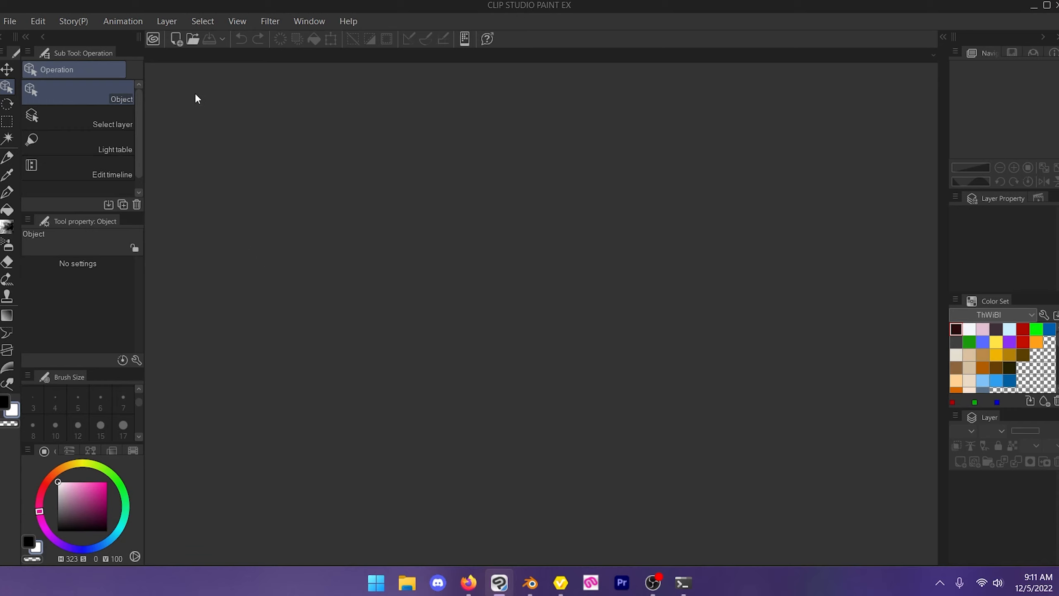
{"action": "left_click", "coordinate": [154, 40]}
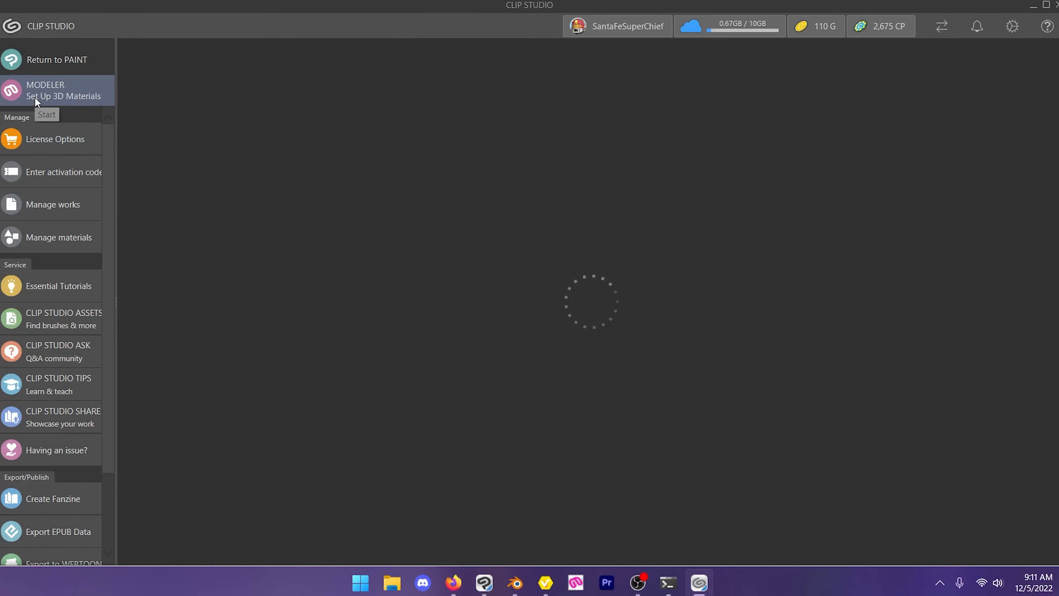
{"action": "left_click", "coordinate": [57, 96]}
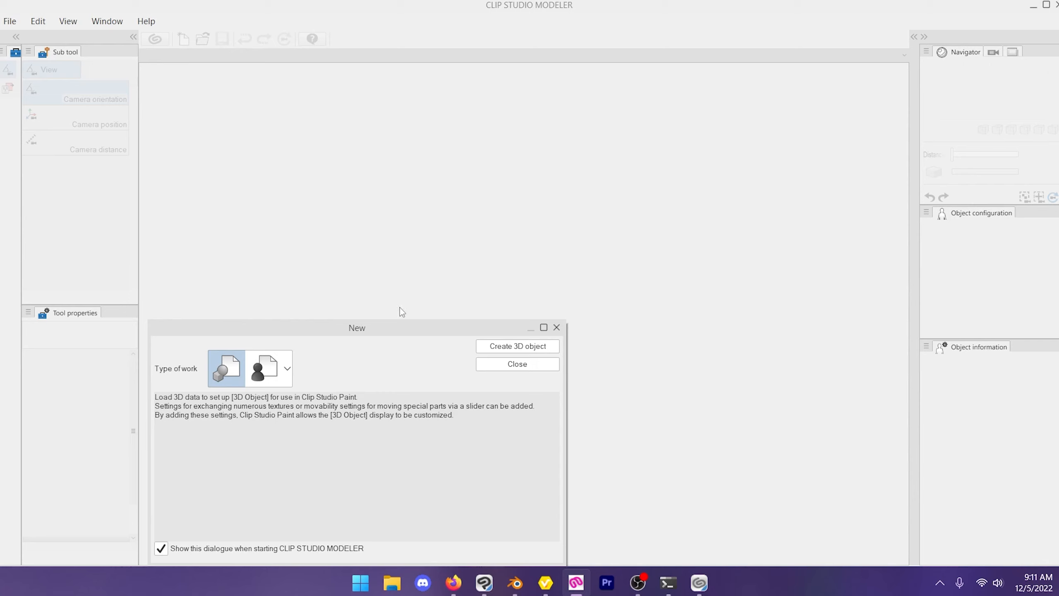
Step: Create a new work of the 3D character type
{"action": "left_click_drag", "start_coordinate": [386, 328], "coordinate": [513, 155]}
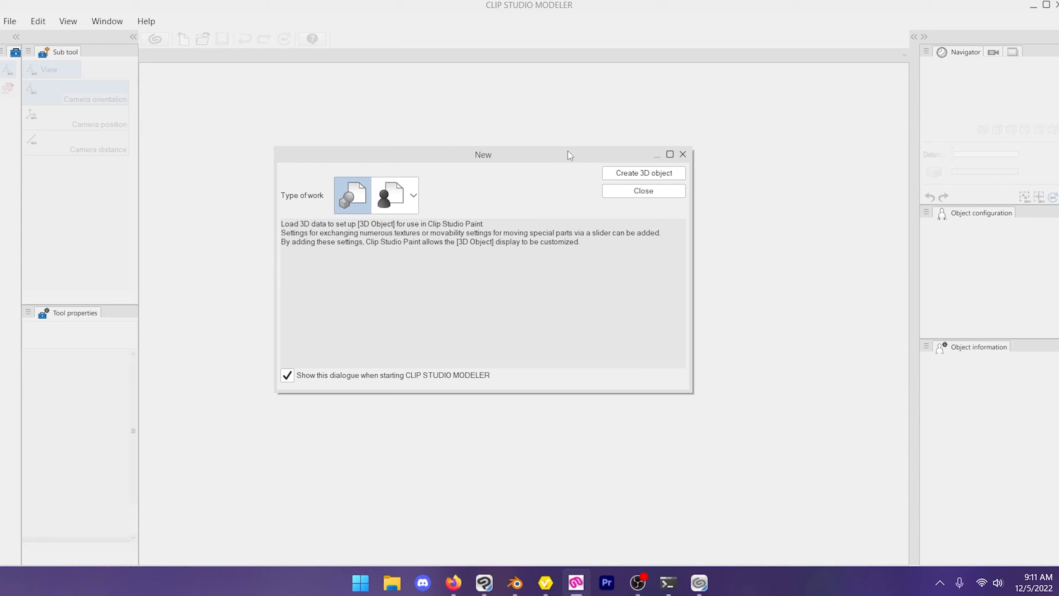
{"action": "left_click_drag", "start_coordinate": [692, 392], "coordinate": [701, 426]}
{"action": "left_click_drag", "start_coordinate": [488, 146], "coordinate": [521, 123]}
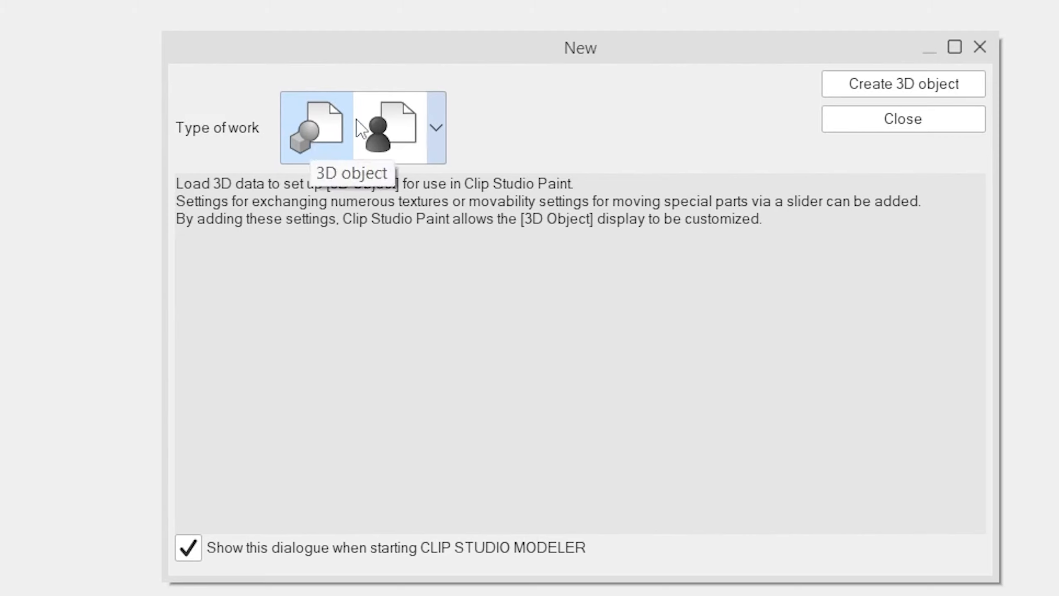
{"action": "left_click", "coordinate": [371, 123]}
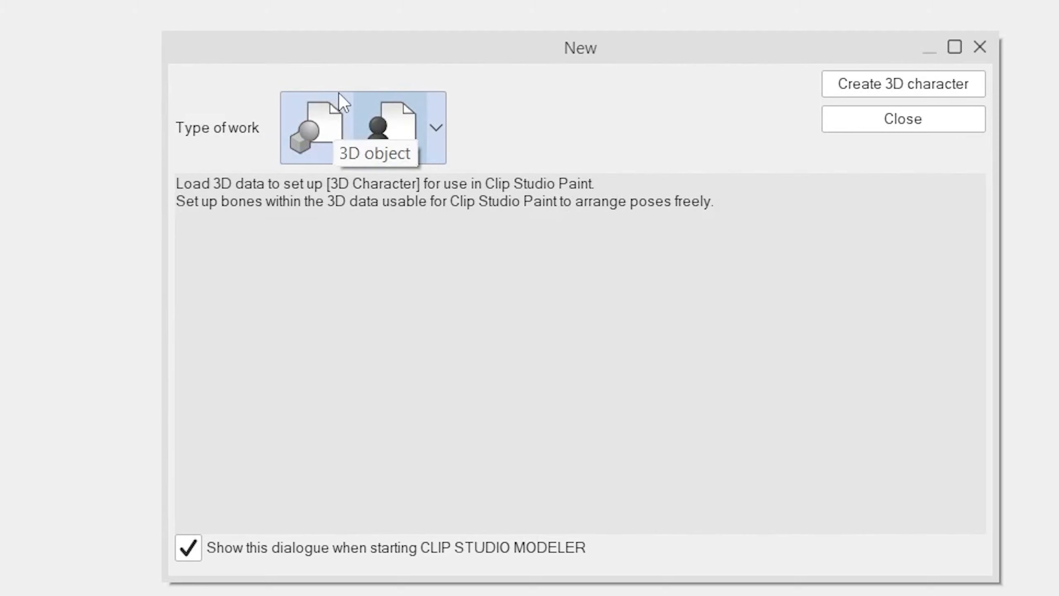
{"action": "left_click", "coordinate": [889, 96]}
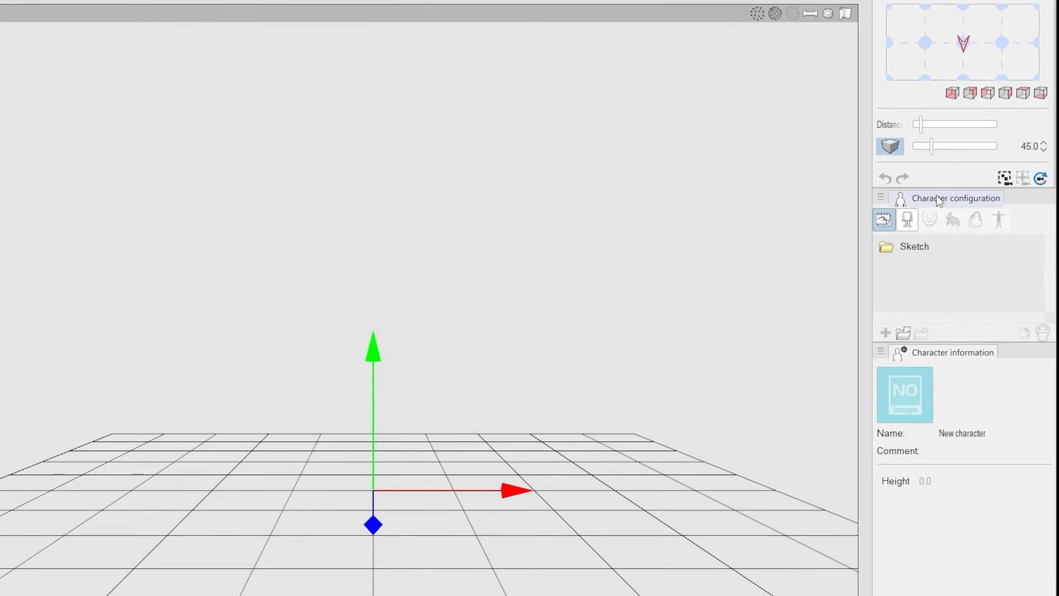
Step: Load DianaTutorial.fbx from the Desktop as the new character's body
{"action": "left_click", "coordinate": [907, 222]}
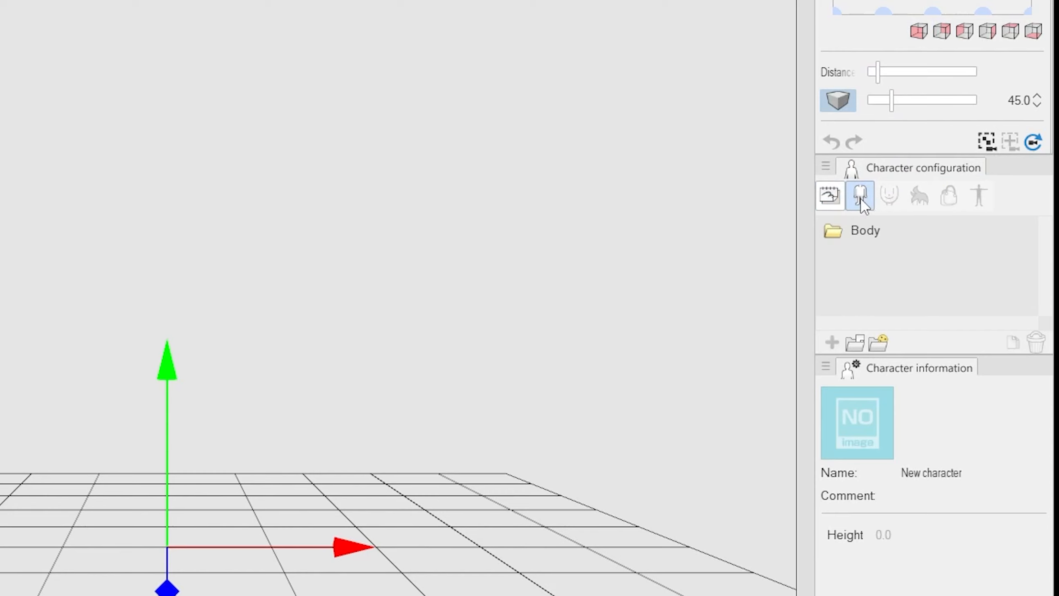
{"action": "left_click", "coordinate": [855, 344]}
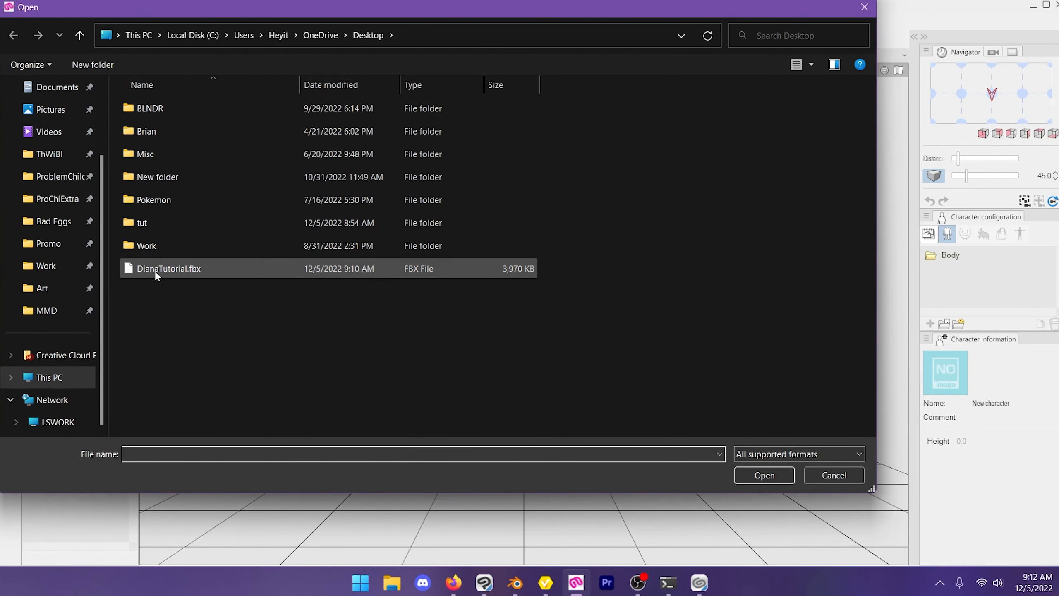
{"action": "double_click", "coordinate": [158, 269]}
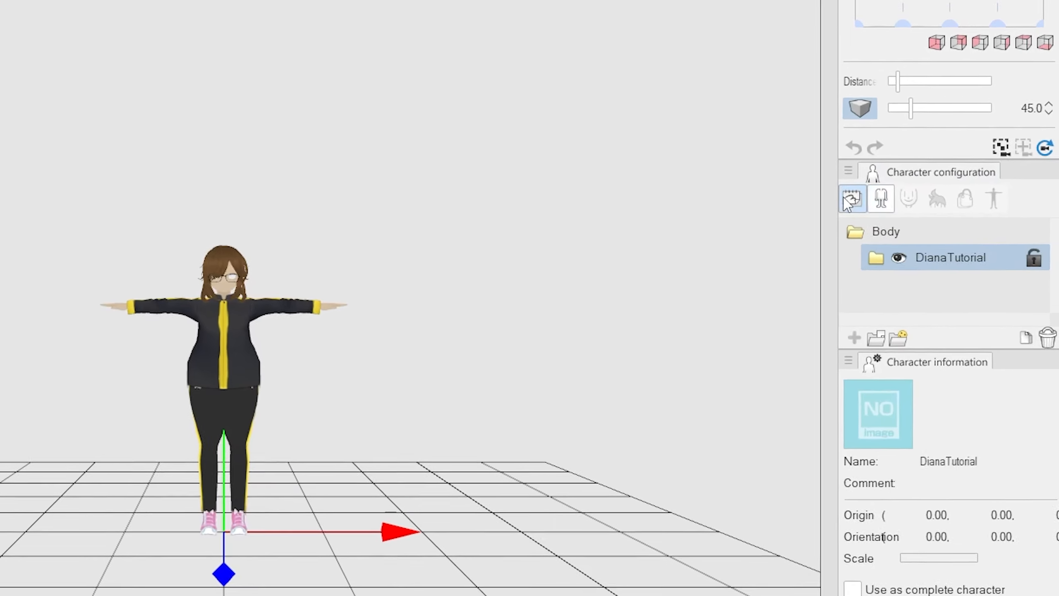
Step: Set the character's height to 160 in its sketch settings
{"action": "left_click", "coordinate": [849, 200]}
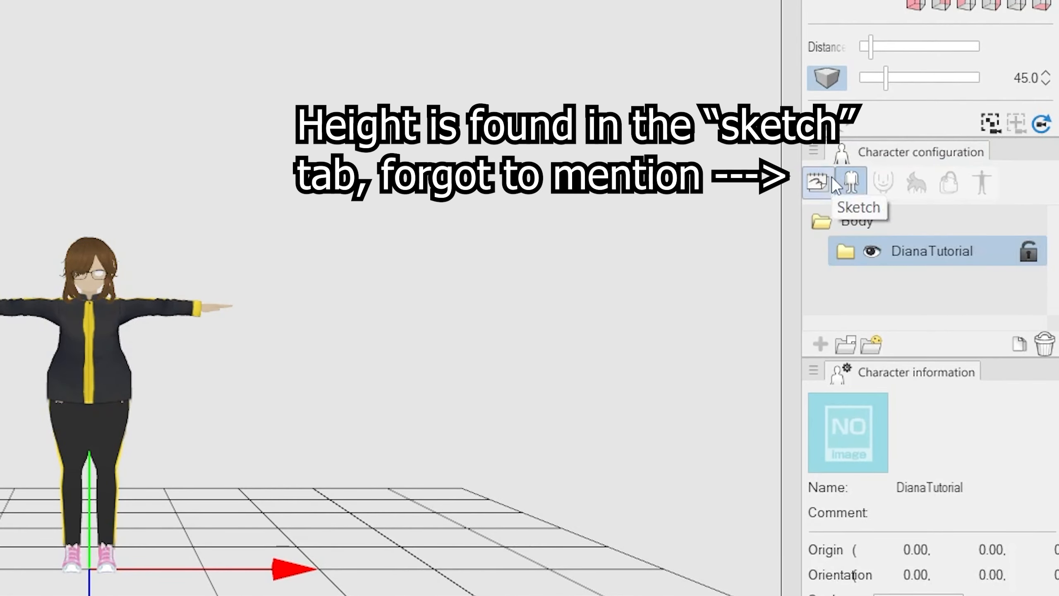
{"action": "left_click", "coordinate": [851, 199]}
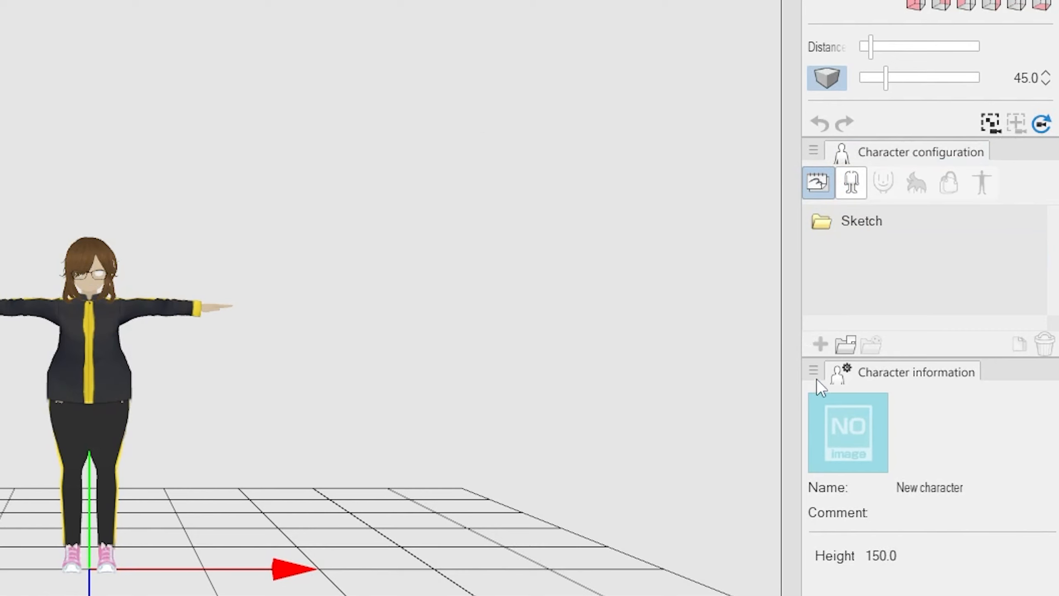
{"action": "left_click", "coordinate": [878, 558]}
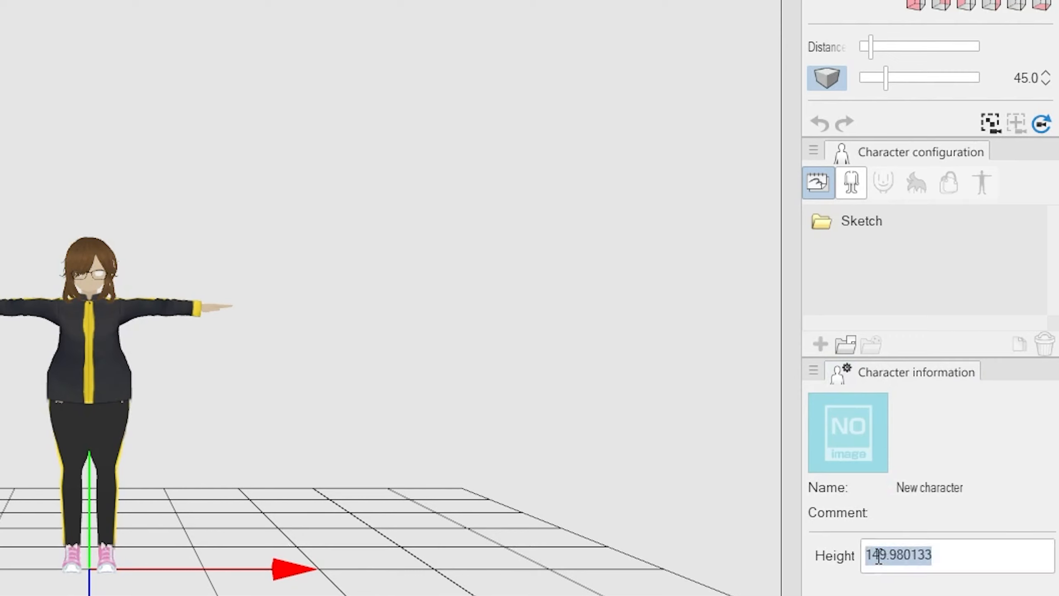
{"action": "type", "text": "160"}
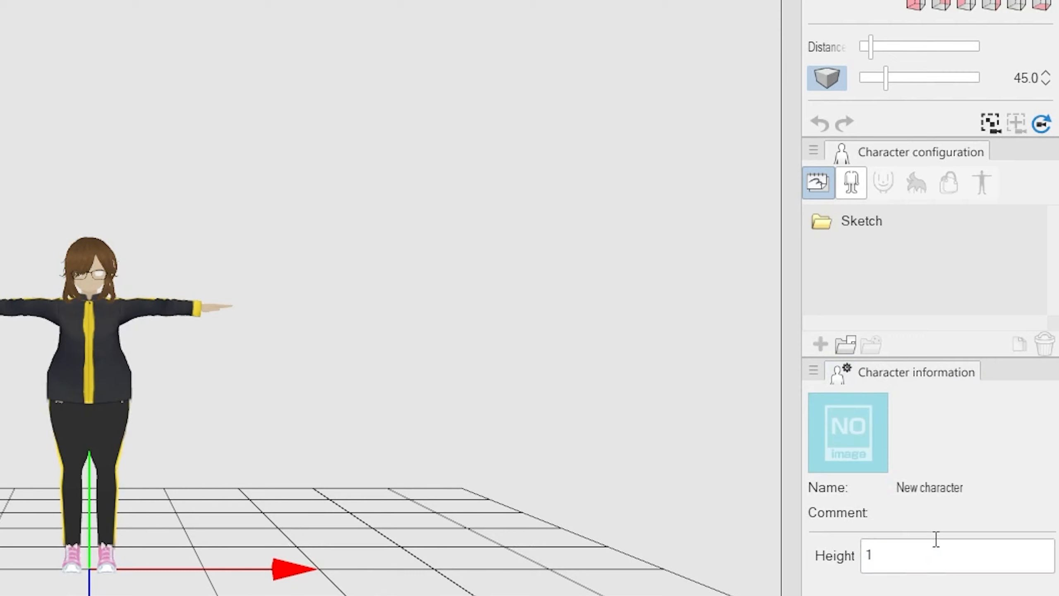
{"action": "key", "text": "Return"}
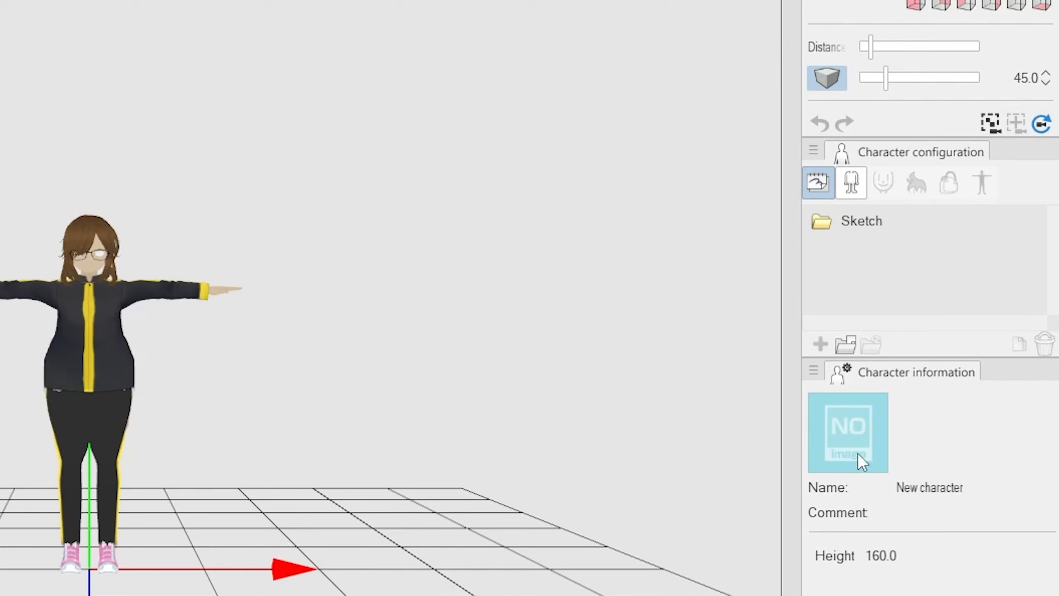
Step: Start standard bone mapping for the DianaTutorial body and agree to proceed
{"action": "left_click", "coordinate": [860, 177]}
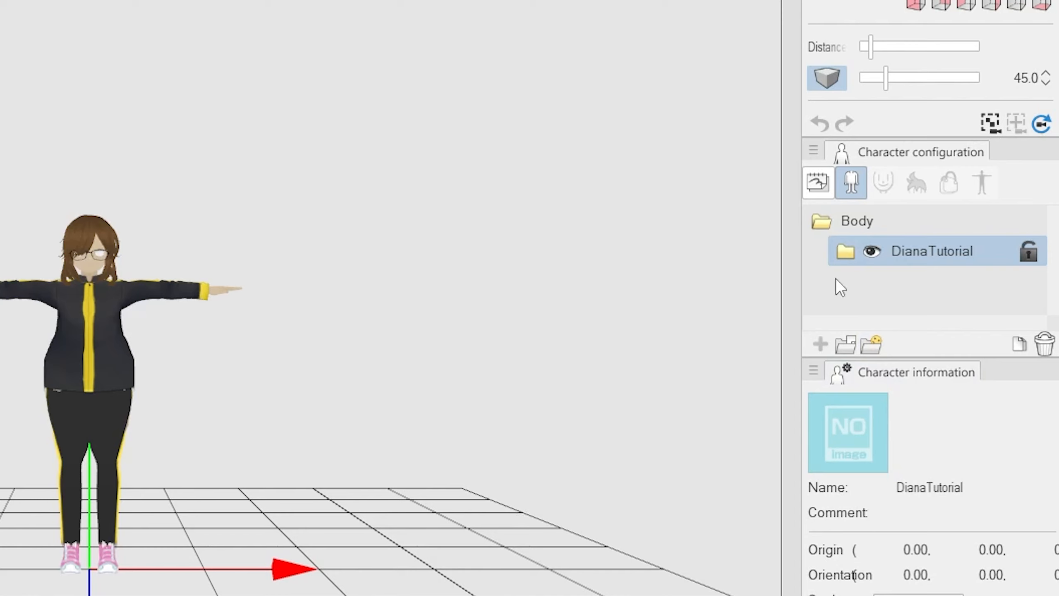
{"action": "left_click", "coordinate": [818, 183]}
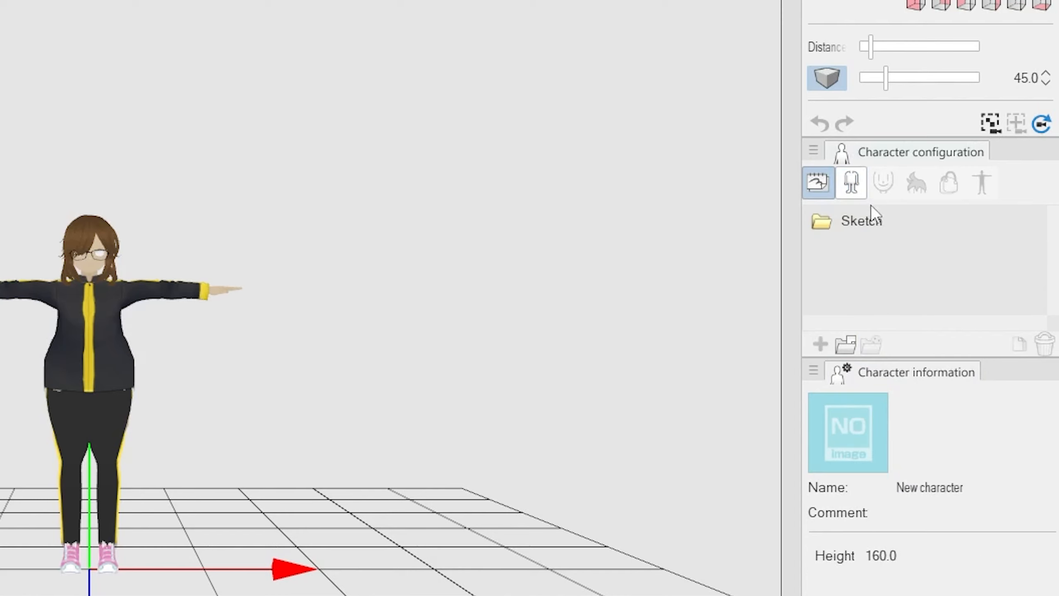
{"action": "left_click", "coordinate": [851, 183]}
{"action": "left_click", "coordinate": [820, 181]}
{"action": "left_click", "coordinate": [851, 179]}
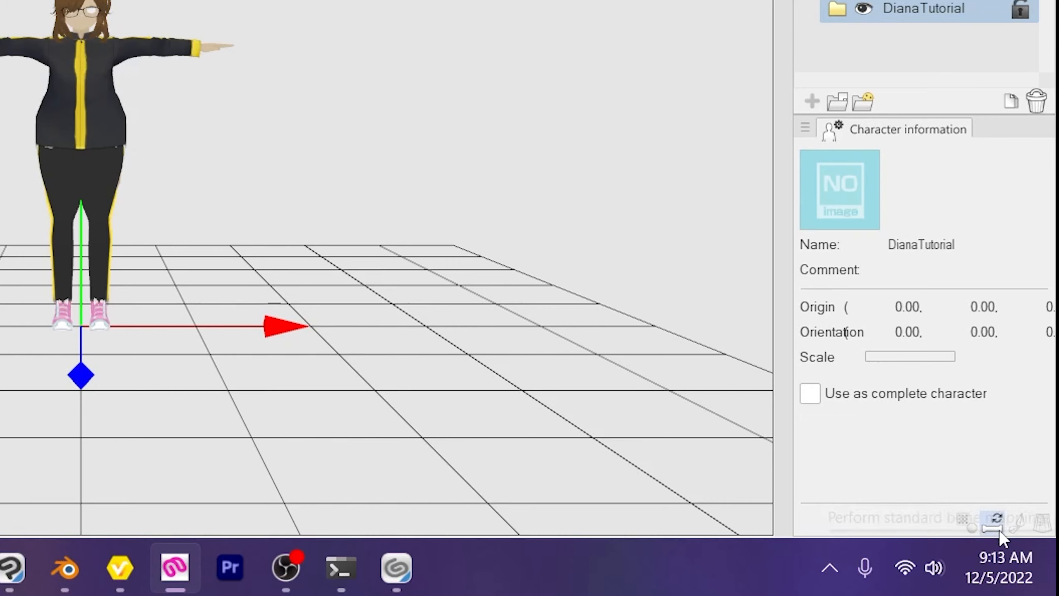
{"action": "left_click", "coordinate": [1032, 543]}
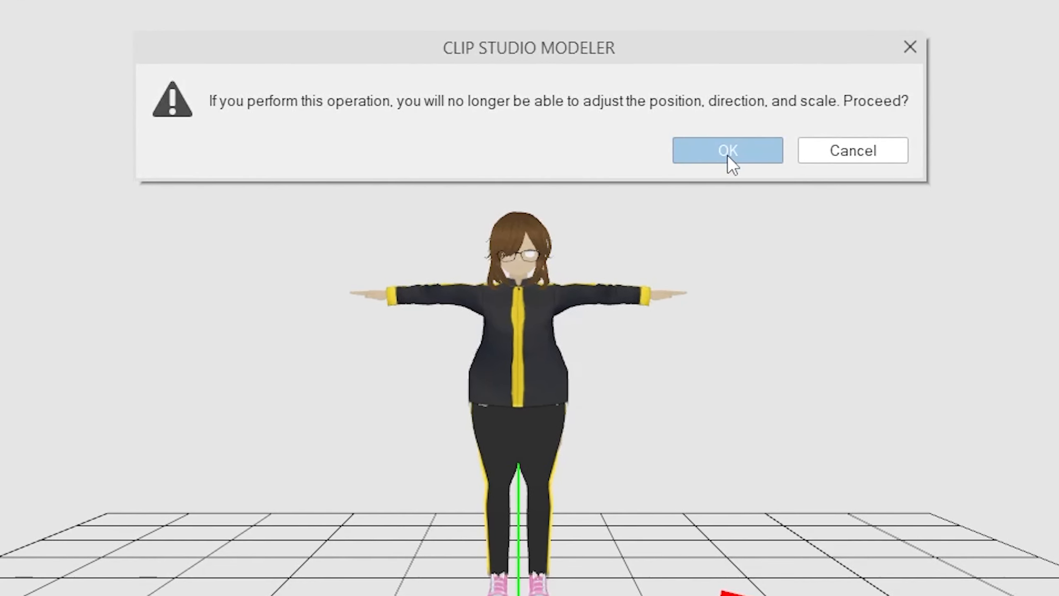
{"action": "left_click", "coordinate": [729, 155]}
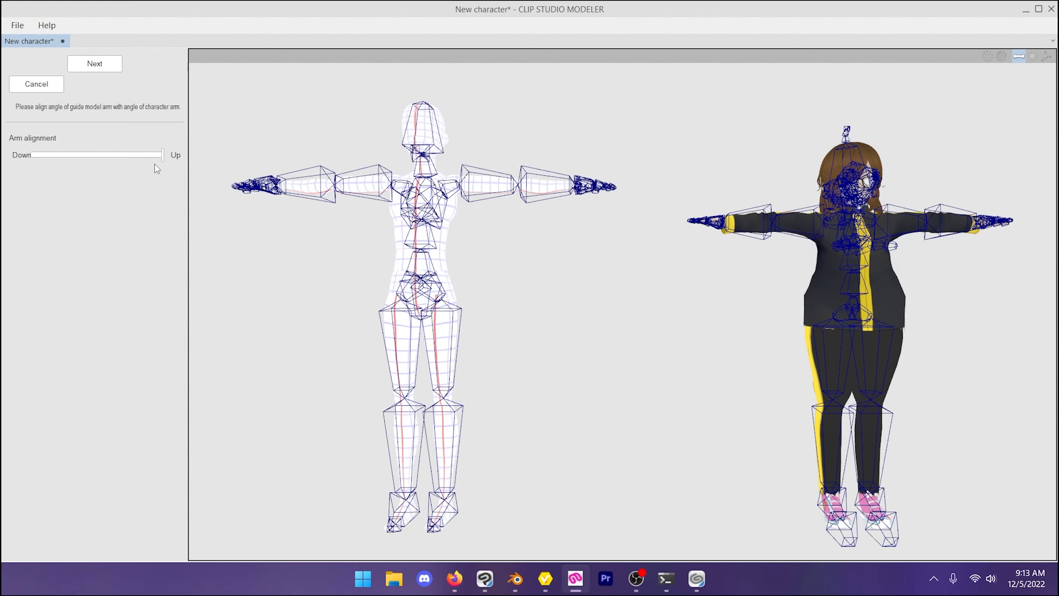
Step: Raise the guide model's arms to match the character, and specify its head, right arm, left arm, right leg and left leg bones
{"action": "mouse_move", "coordinate": [164, 153]}
{"action": "left_mouse_down"}
{"action": "mouse_move", "coordinate": [101, 145]}
{"action": "mouse_move", "coordinate": [57, 169]}
{"action": "mouse_move", "coordinate": [172, 159]}
{"action": "left_mouse_up"}
{"action": "left_click", "coordinate": [99, 66]}
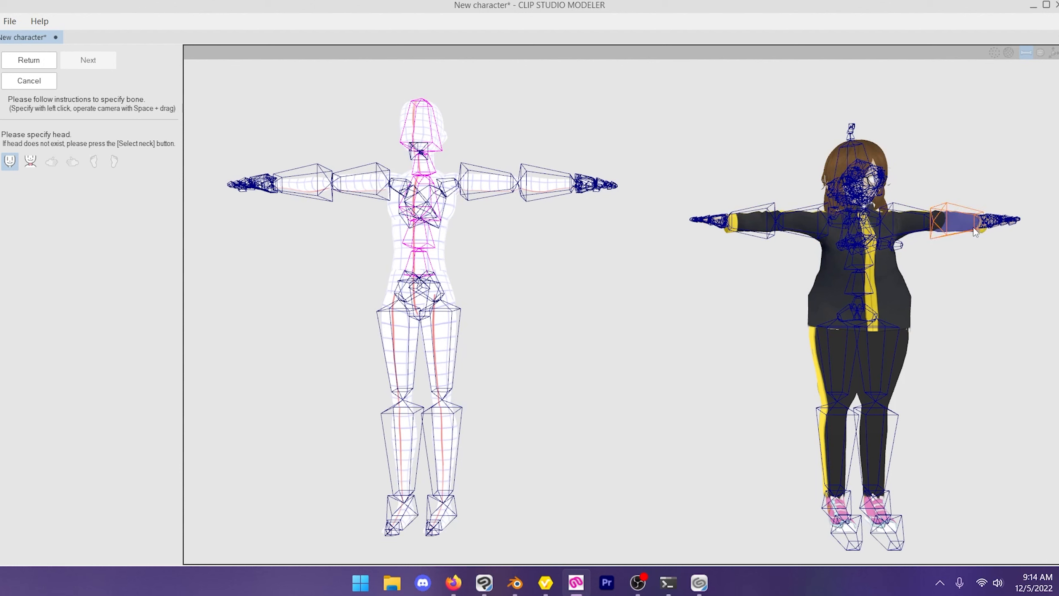
{"action": "left_click", "coordinate": [881, 156]}
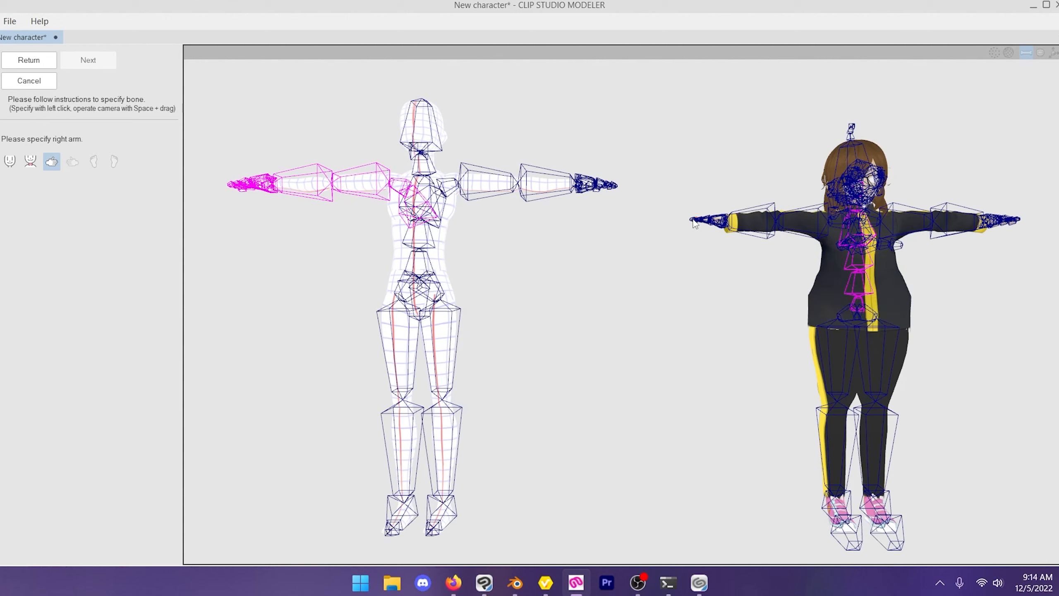
{"action": "left_click", "coordinate": [803, 227]}
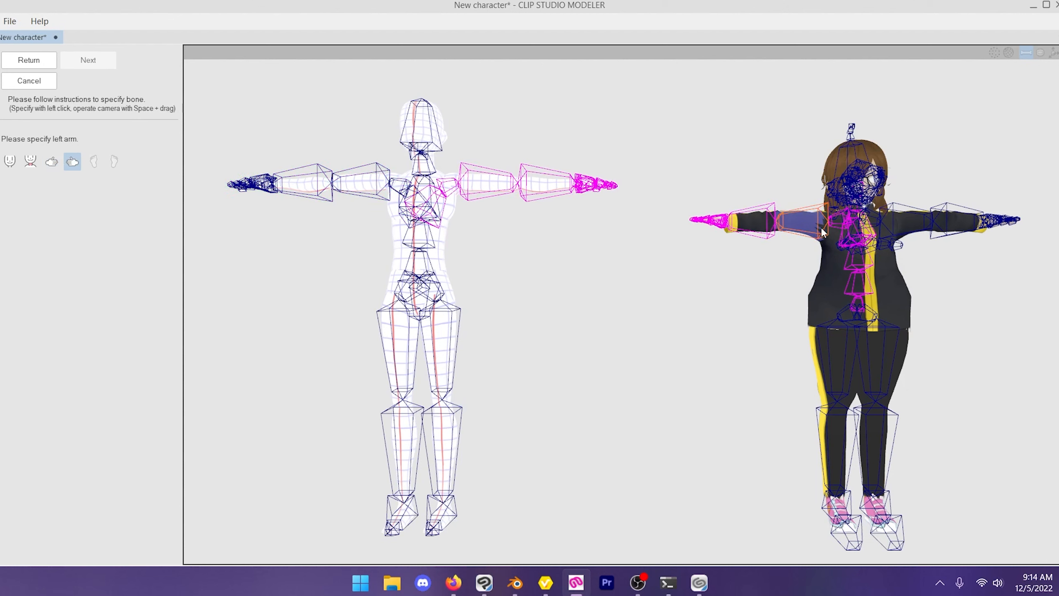
{"action": "left_click", "coordinate": [923, 231]}
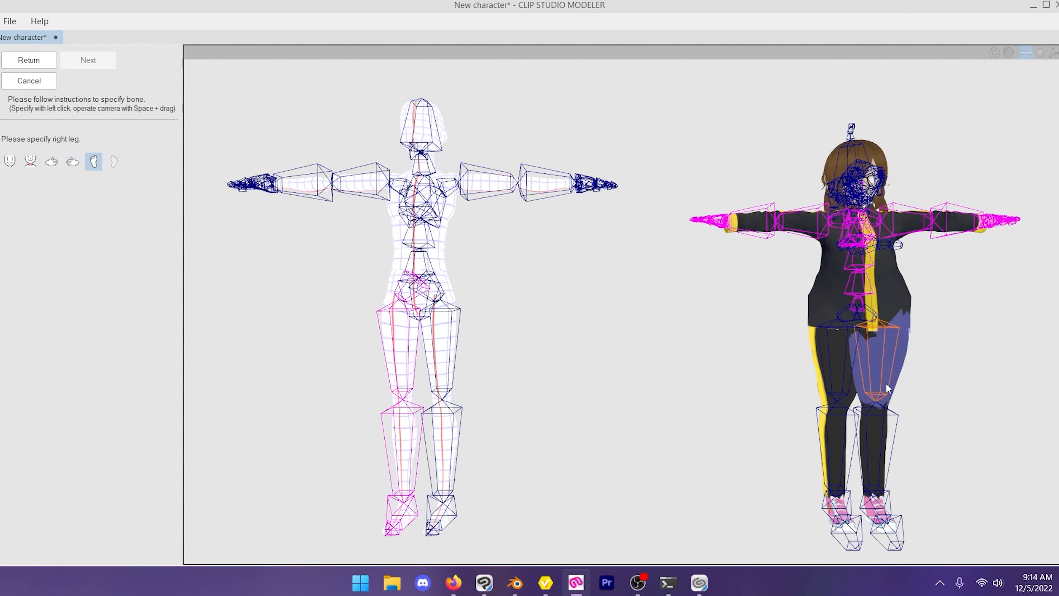
{"action": "left_click", "coordinate": [834, 437]}
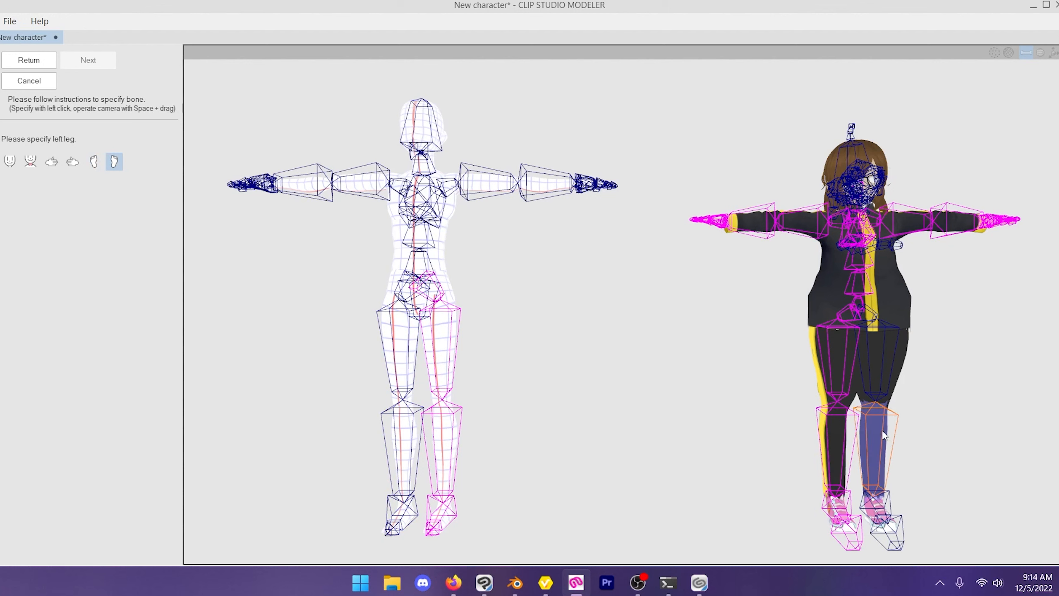
{"action": "left_click", "coordinate": [872, 438]}
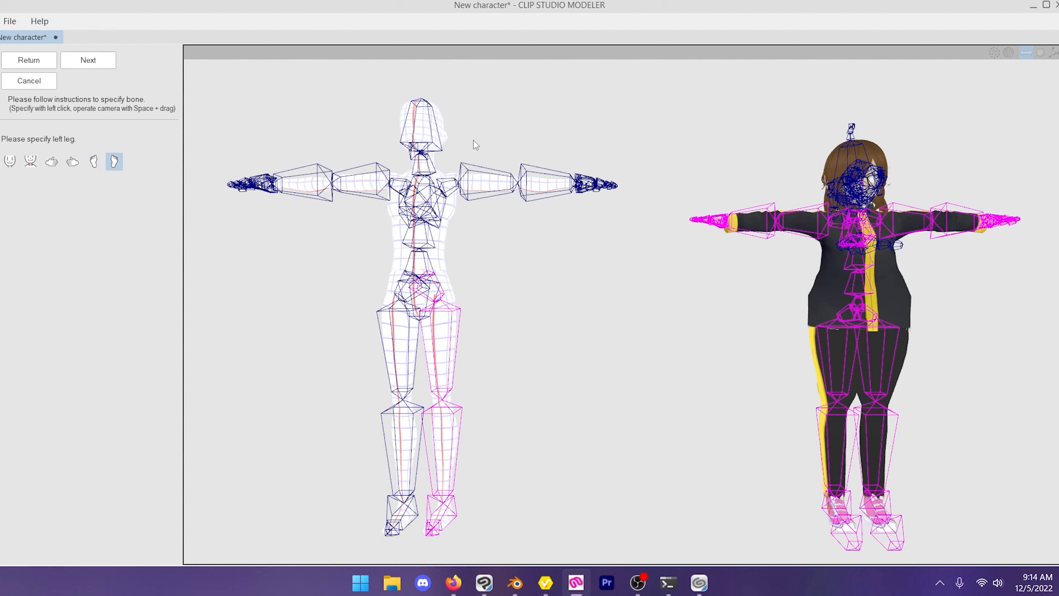
{"action": "left_click", "coordinate": [92, 64]}
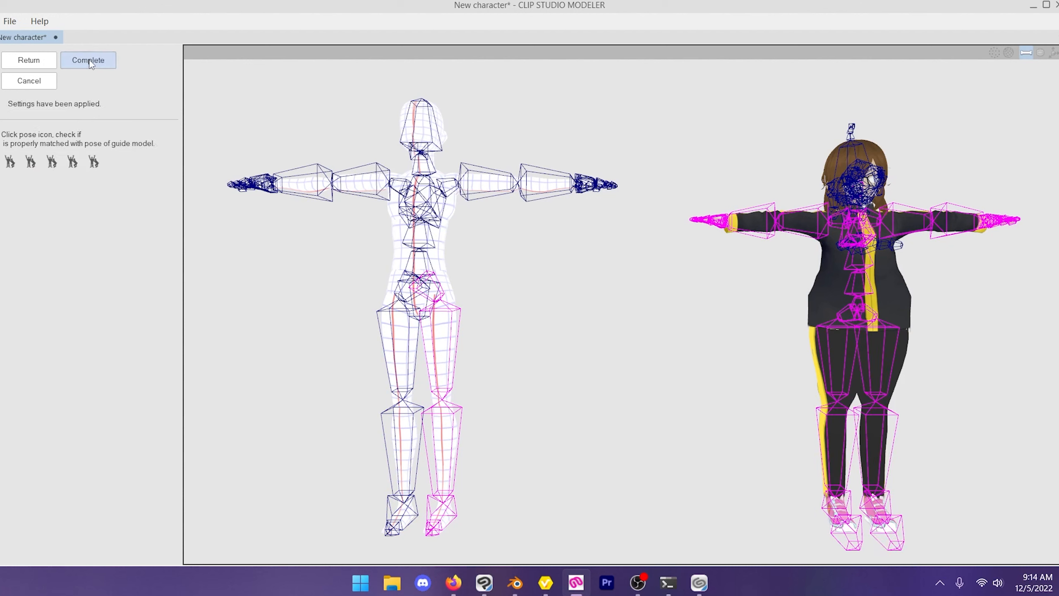
Step: Test the mapping with the sample poses against the guide model, and complete the standard bone mapping
{"action": "left_click", "coordinate": [52, 162]}
{"action": "left_click", "coordinate": [72, 163]}
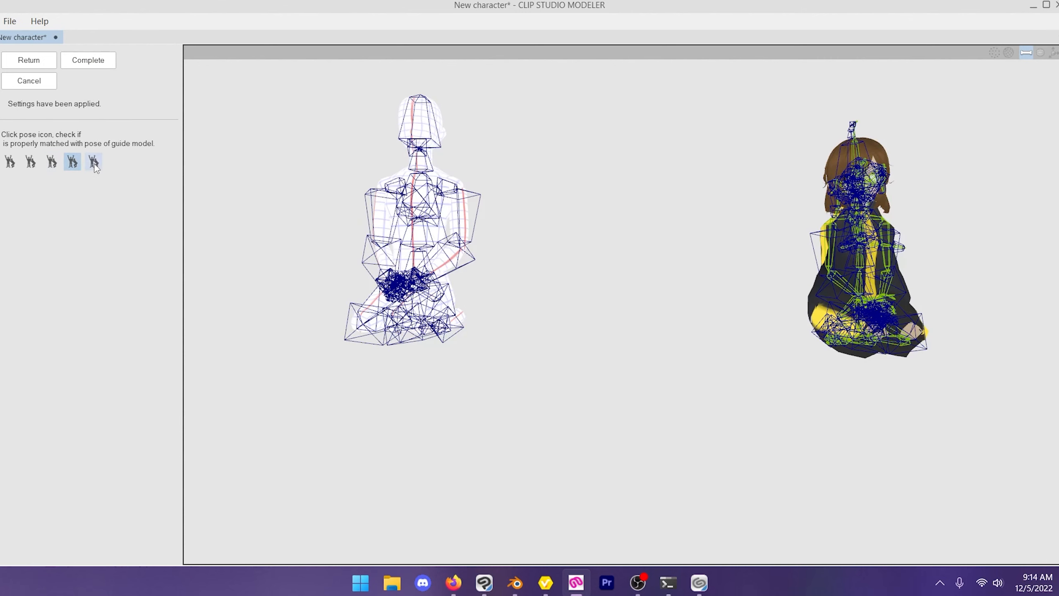
{"action": "left_click", "coordinate": [94, 163]}
{"action": "left_click", "coordinate": [31, 162]}
{"action": "left_click", "coordinate": [12, 162]}
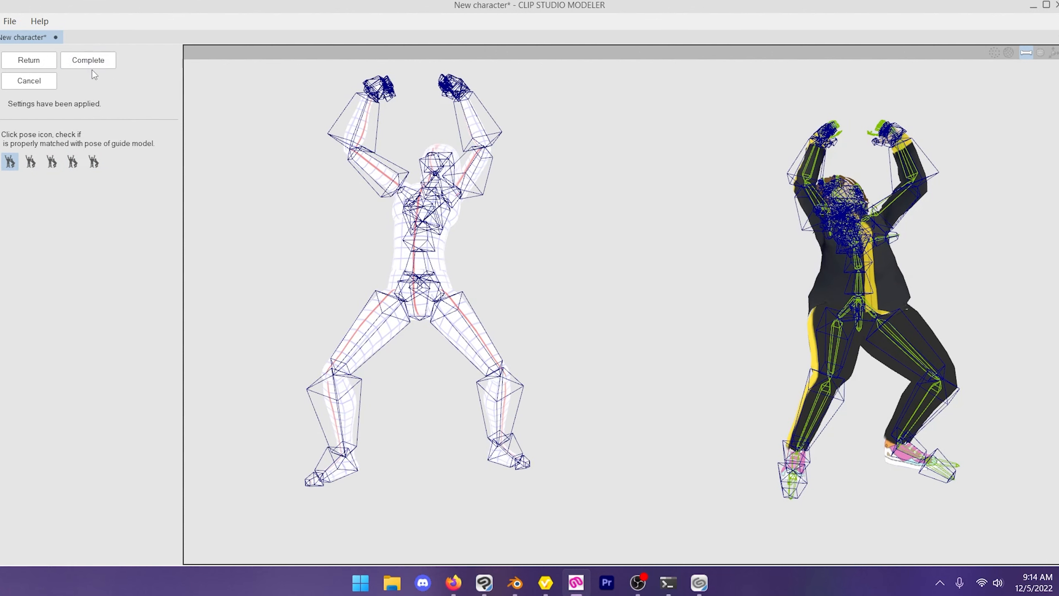
{"action": "left_click", "coordinate": [79, 58]}
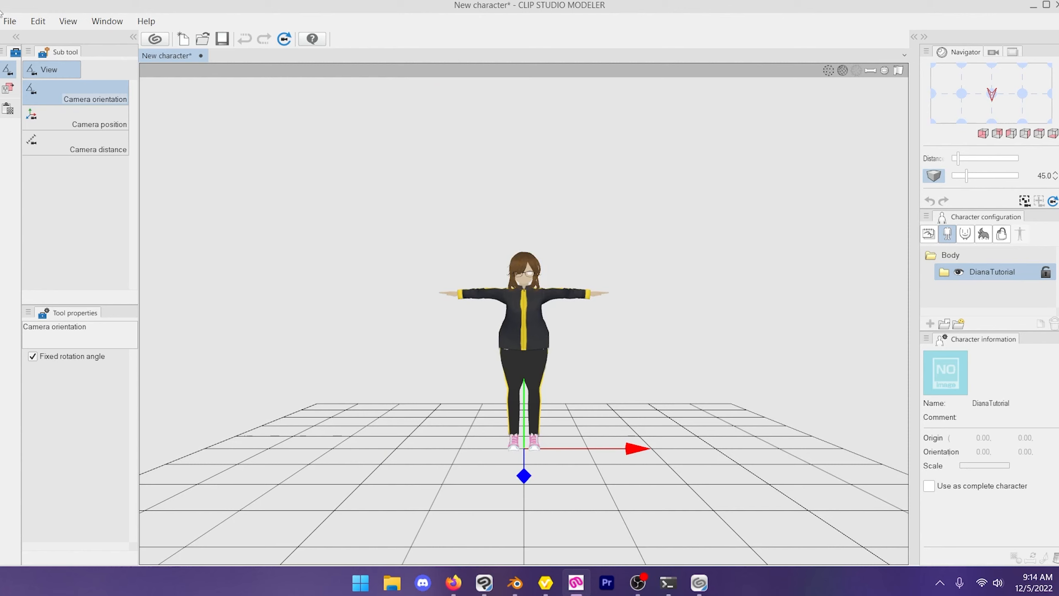
Step: Start registering the character as a new material, with the Diana folder under 3D > ThWiBl > Protagonists as its save location
{"action": "left_click", "coordinate": [8, 21]}
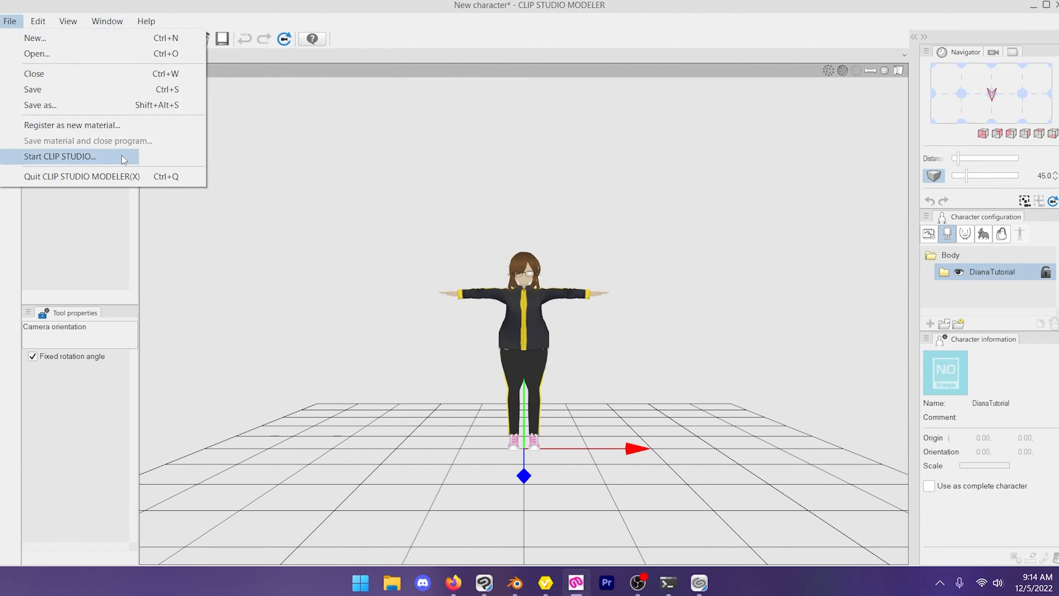
{"action": "left_click", "coordinate": [483, 190]}
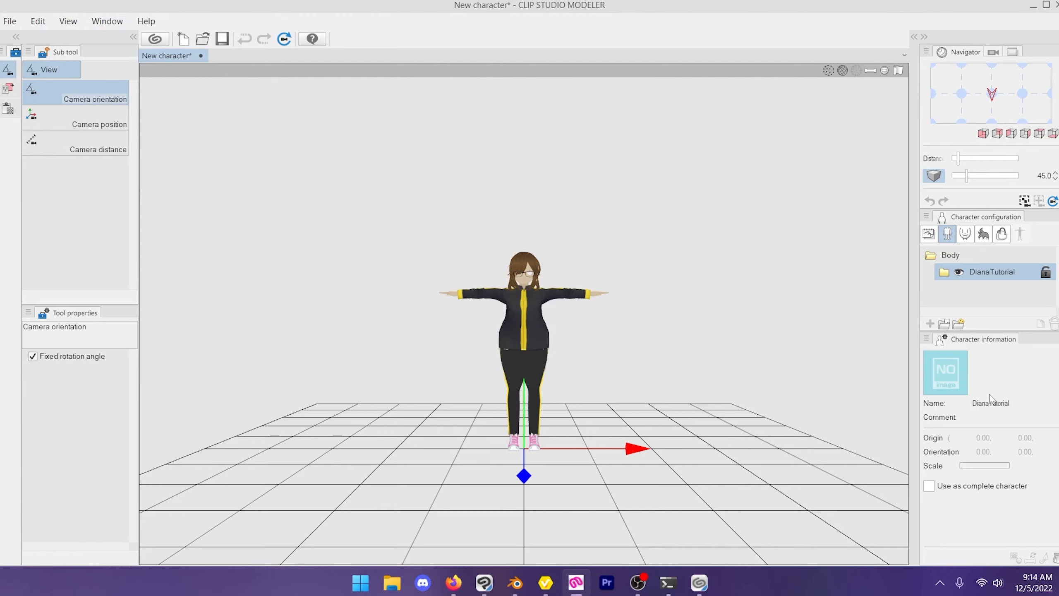
{"action": "left_click", "coordinate": [12, 21]}
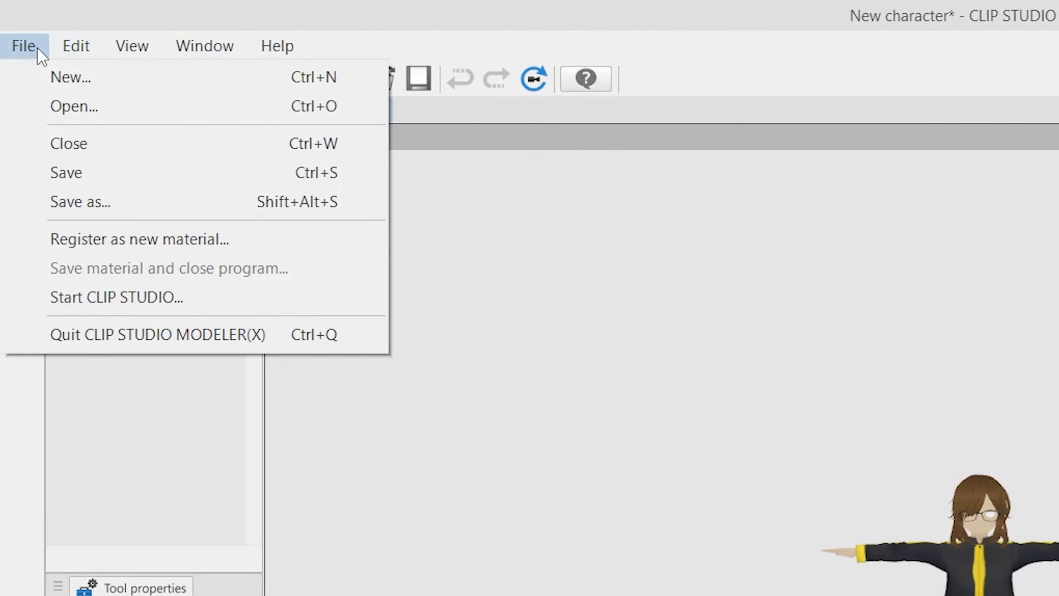
{"action": "left_click", "coordinate": [106, 242]}
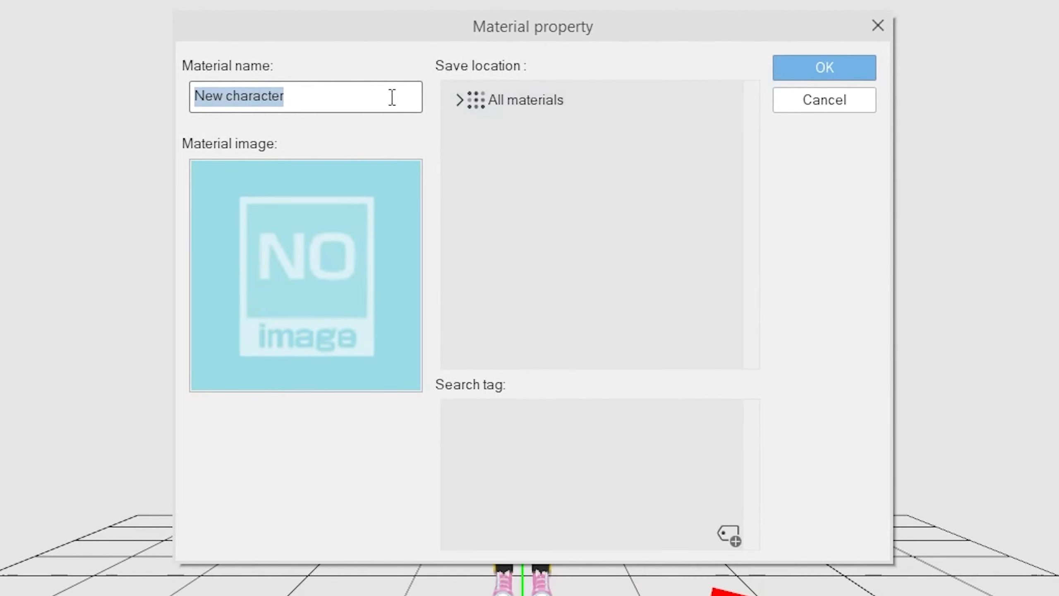
{"action": "left_click", "coordinate": [458, 101]}
{"action": "left_click", "coordinate": [457, 98]}
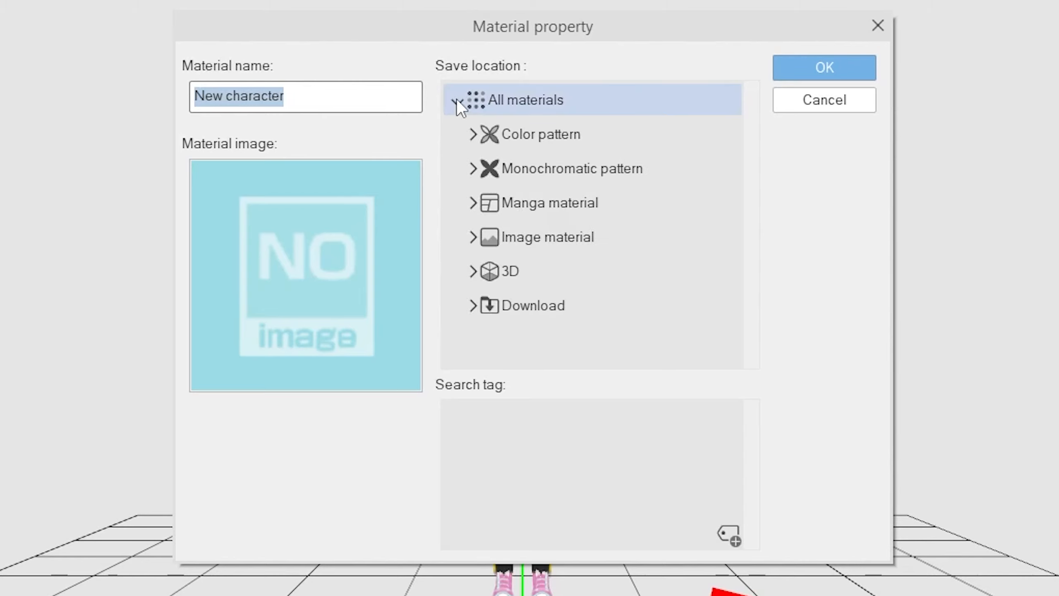
{"action": "left_click", "coordinate": [474, 273]}
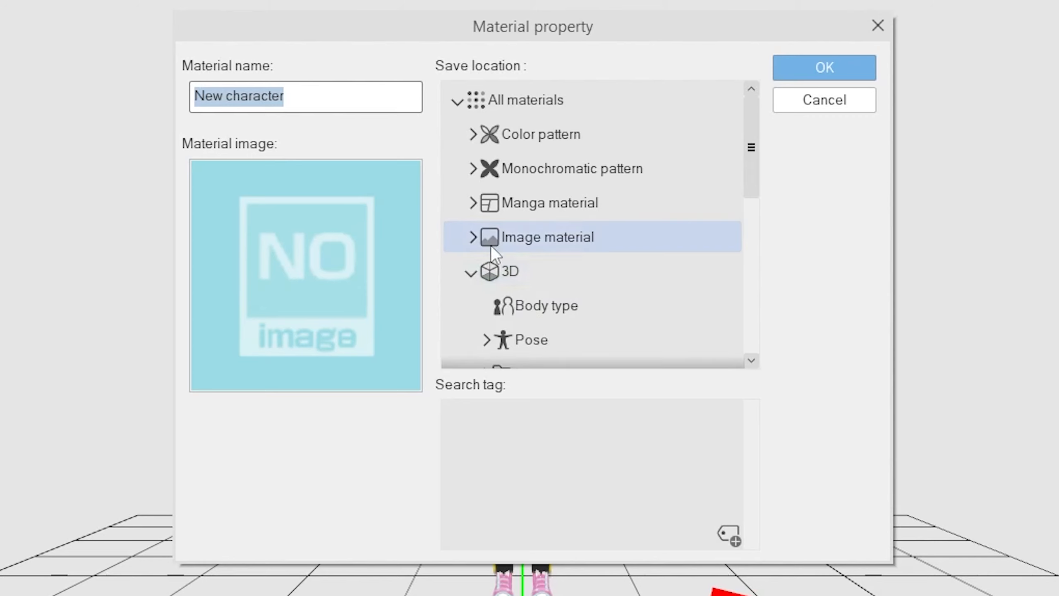
{"action": "scroll", "coordinate": [534, 200], "scroll_direction": "down", "scroll_amount": 3}
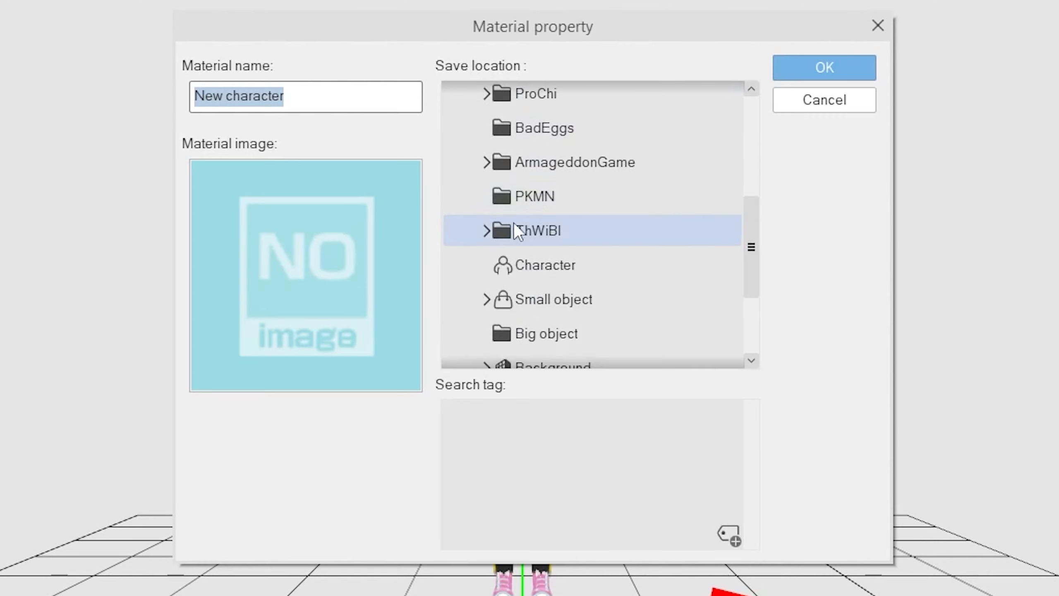
{"action": "left_click", "coordinate": [485, 231]}
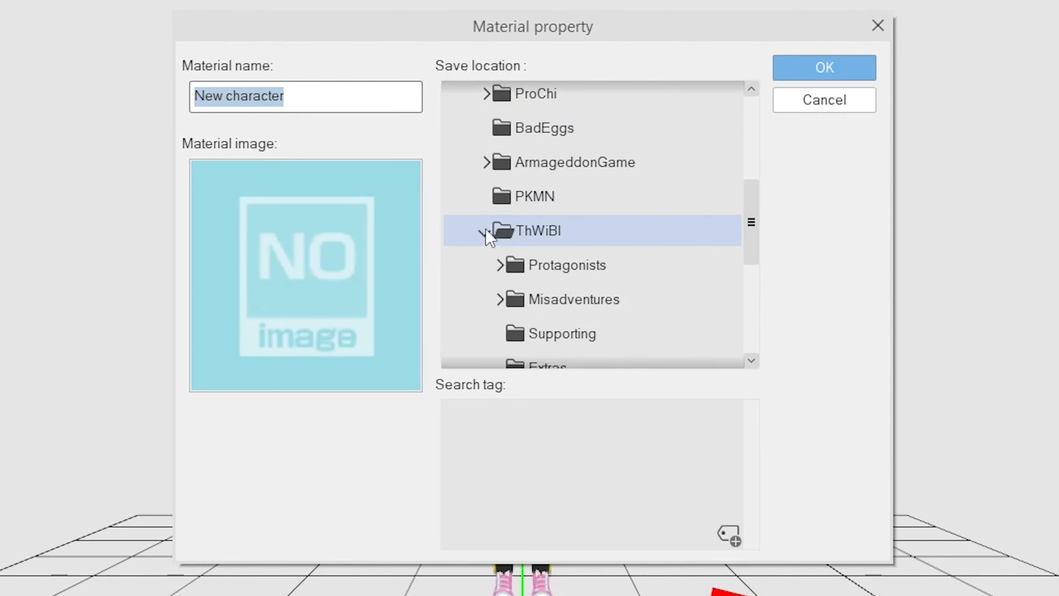
{"action": "left_click", "coordinate": [501, 264]}
{"action": "left_click", "coordinate": [568, 277]}
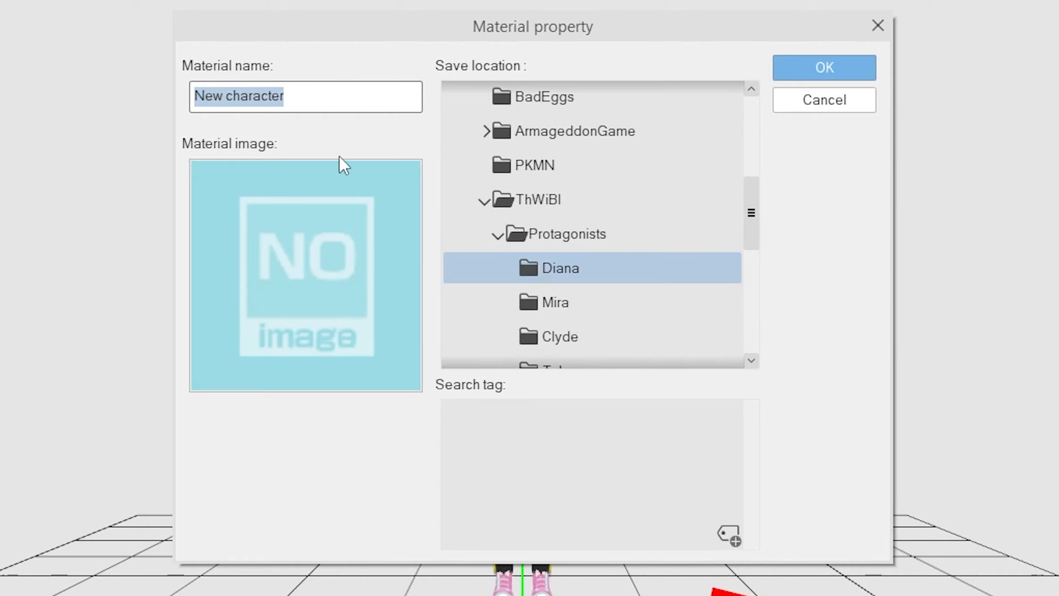
Step: Name the material DianaTutorial and confirm its registration
{"action": "type", "text": "DianaTuto"}
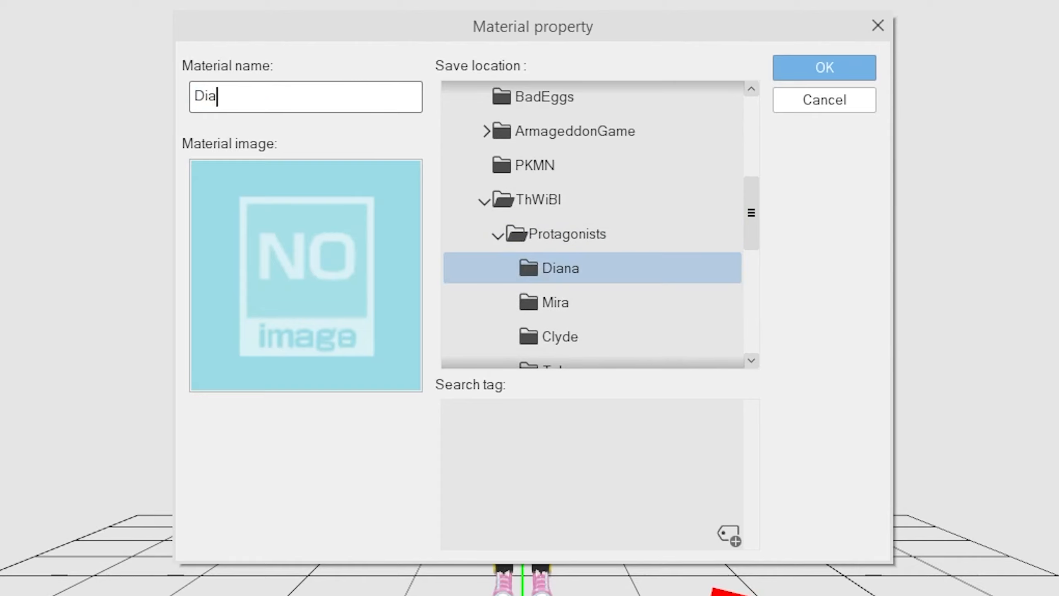
{"action": "type", "text": "rial"}
{"action": "key", "text": "Return"}
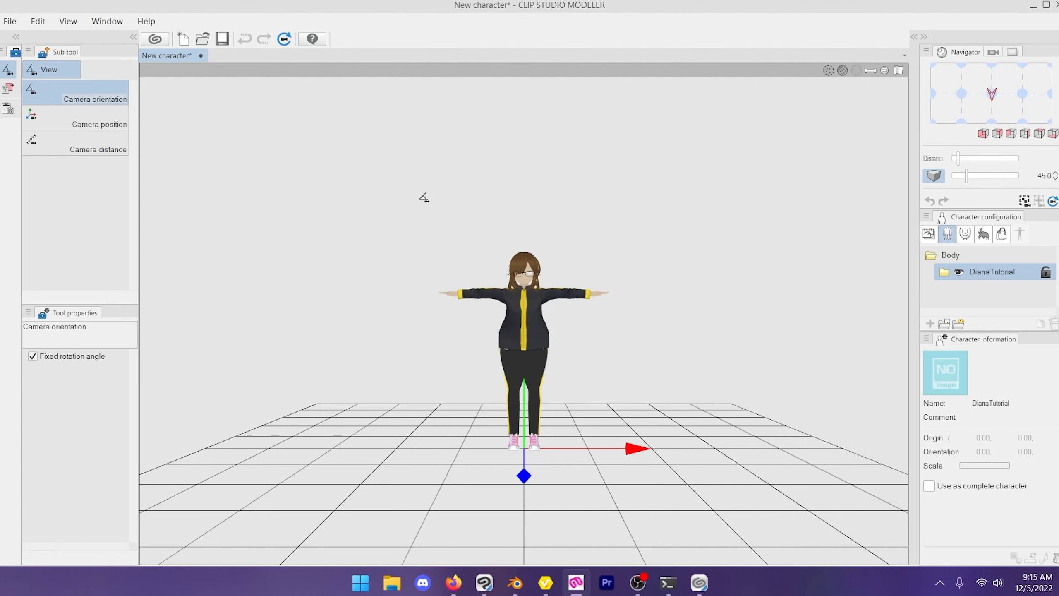
Step: Switch to Clip Studio Paint and create a new 1500 x 1500 px illustration at 300 dpi
{"action": "left_click", "coordinate": [484, 582]}
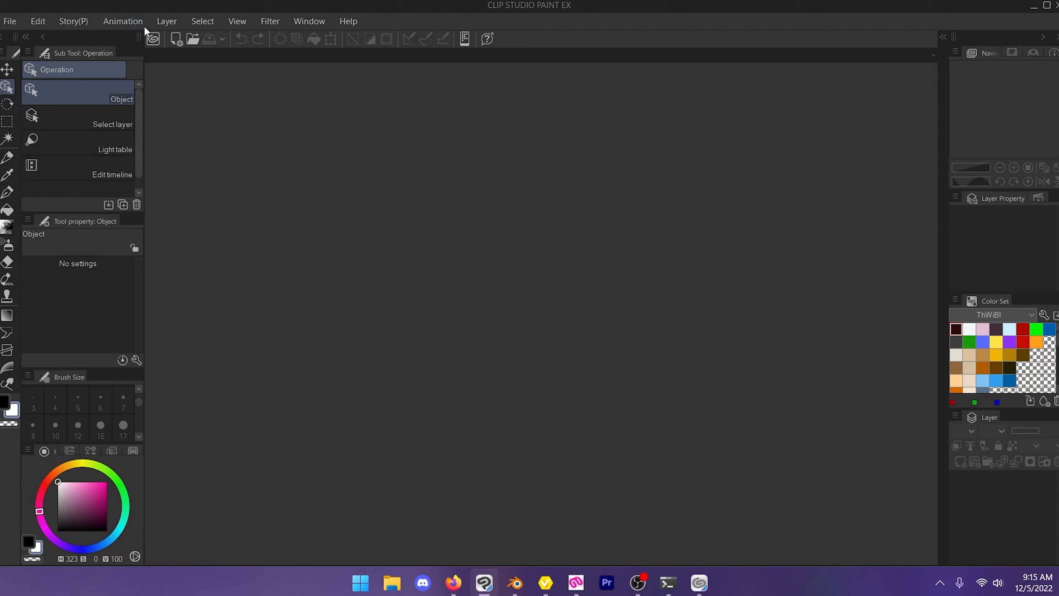
{"action": "left_click", "coordinate": [178, 39]}
{"action": "left_click", "coordinate": [559, 200]}
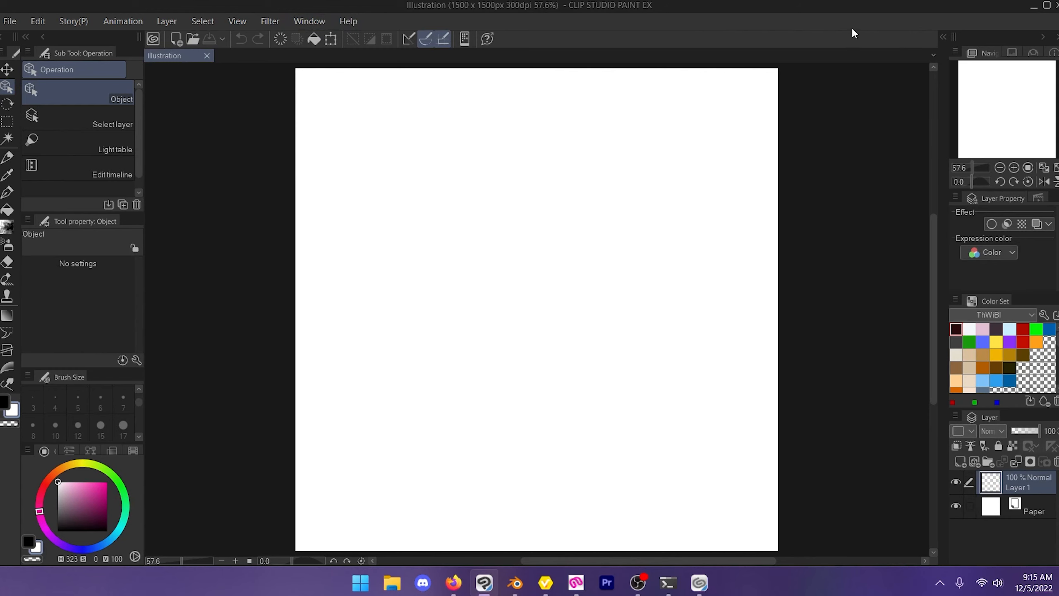
Step: Place the DianaTutorial material from the ThWiBl > Protagonists > Diana folder on the canvas and toggle its physical simulation
{"action": "left_click", "coordinate": [944, 38]}
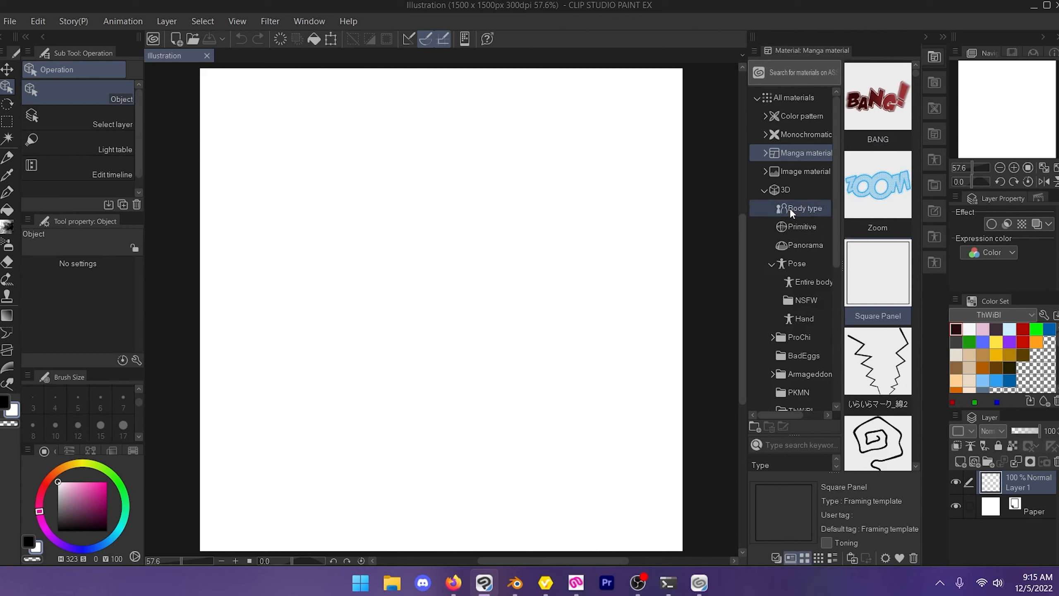
{"action": "scroll", "coordinate": [791, 213], "scroll_direction": "down", "scroll_amount": 5}
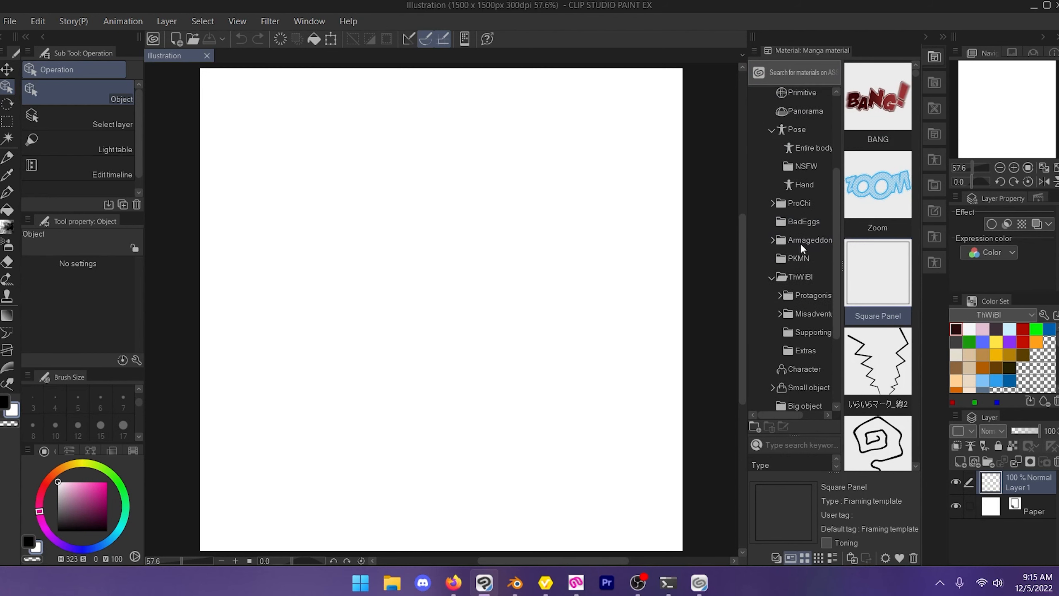
{"action": "left_click", "coordinate": [779, 295]}
{"action": "left_click", "coordinate": [809, 314]}
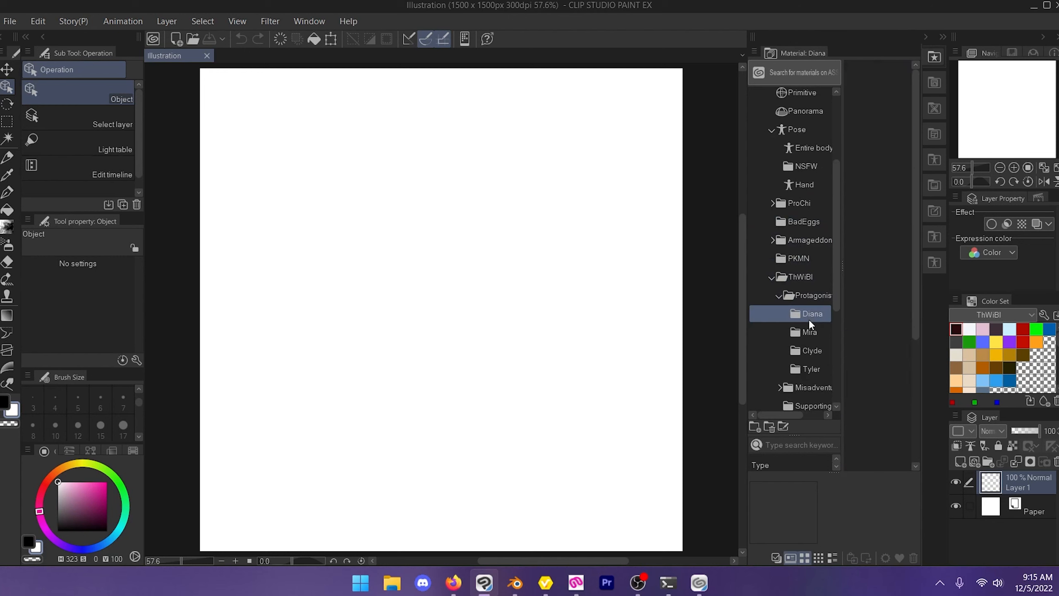
{"action": "left_click", "coordinate": [891, 115]}
{"action": "left_click_drag", "start_coordinate": [866, 122], "coordinate": [445, 250]}
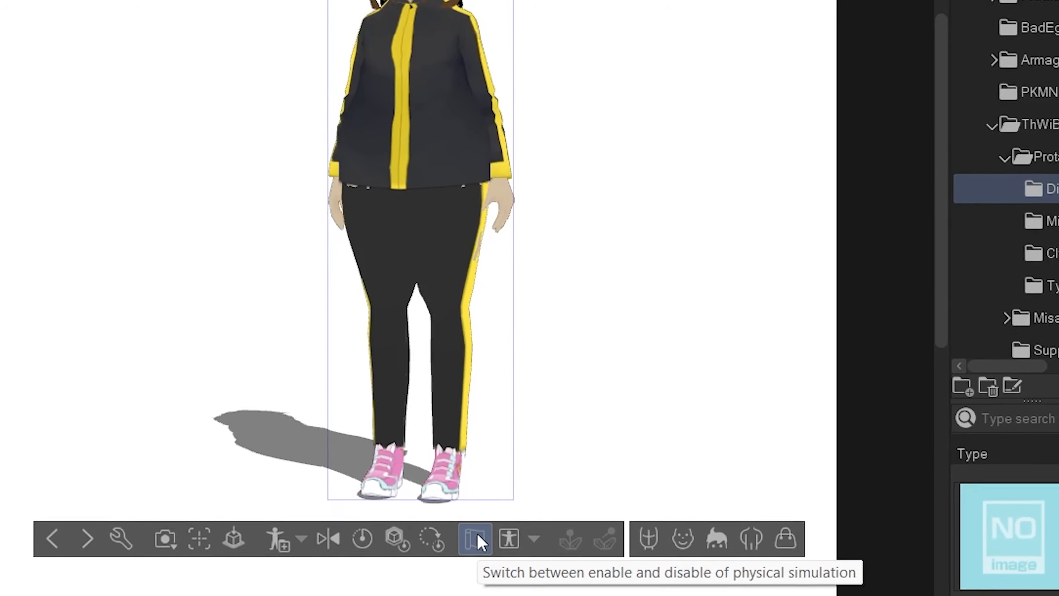
{"action": "left_click", "coordinate": [457, 524]}
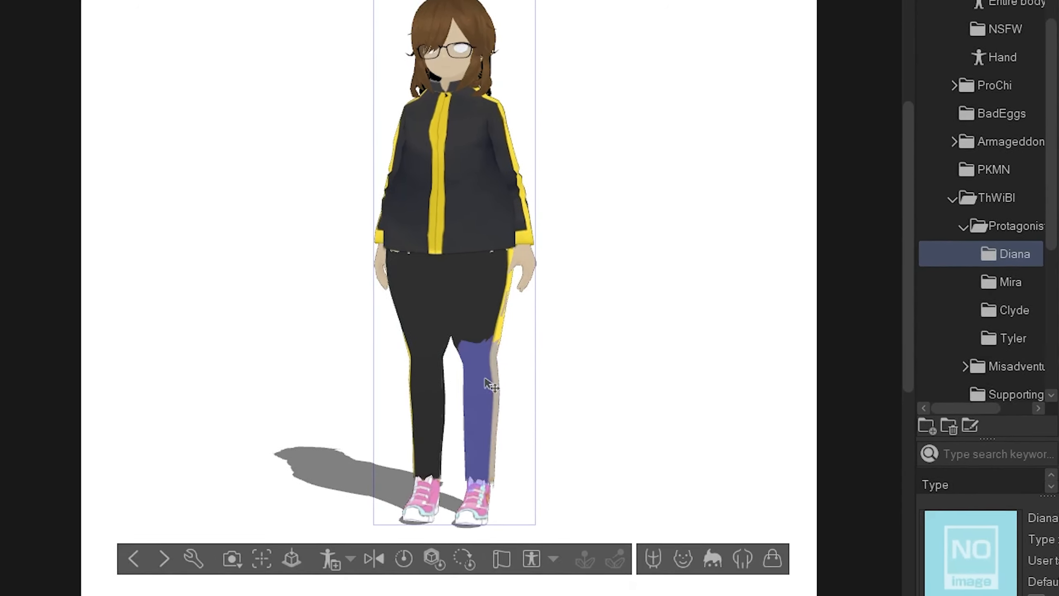
Step: Rotate the character through side and front views, bring the camera close to the upper body, and leave the character at a three-quarter angle
{"action": "left_click_drag", "start_coordinate": [529, 10], "coordinate": [670, 101]}
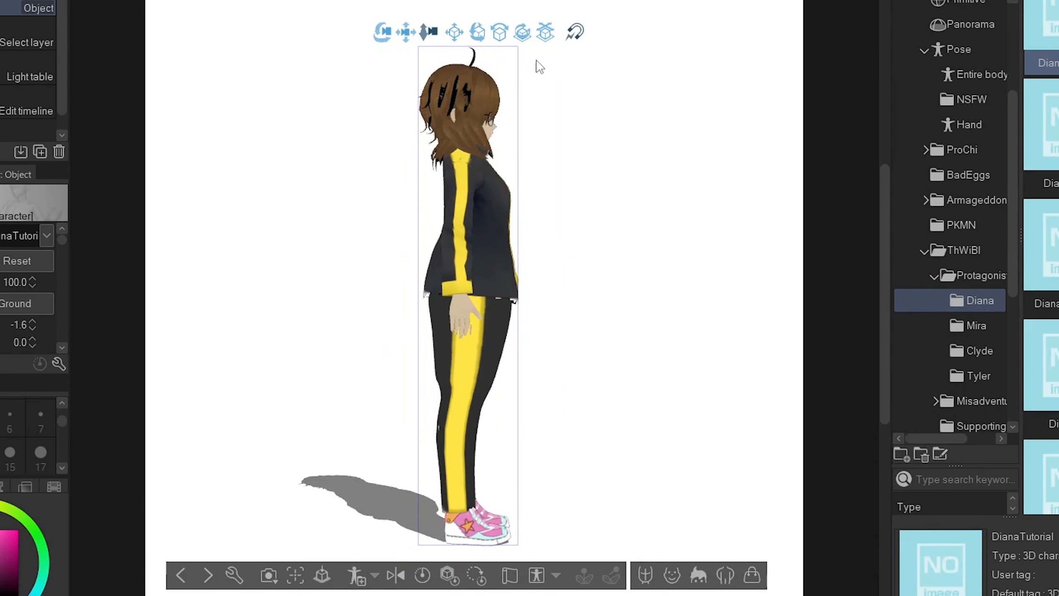
{"action": "left_click_drag", "start_coordinate": [432, 37], "coordinate": [459, 249]}
{"action": "left_click_drag", "start_coordinate": [551, 57], "coordinate": [426, 91]}
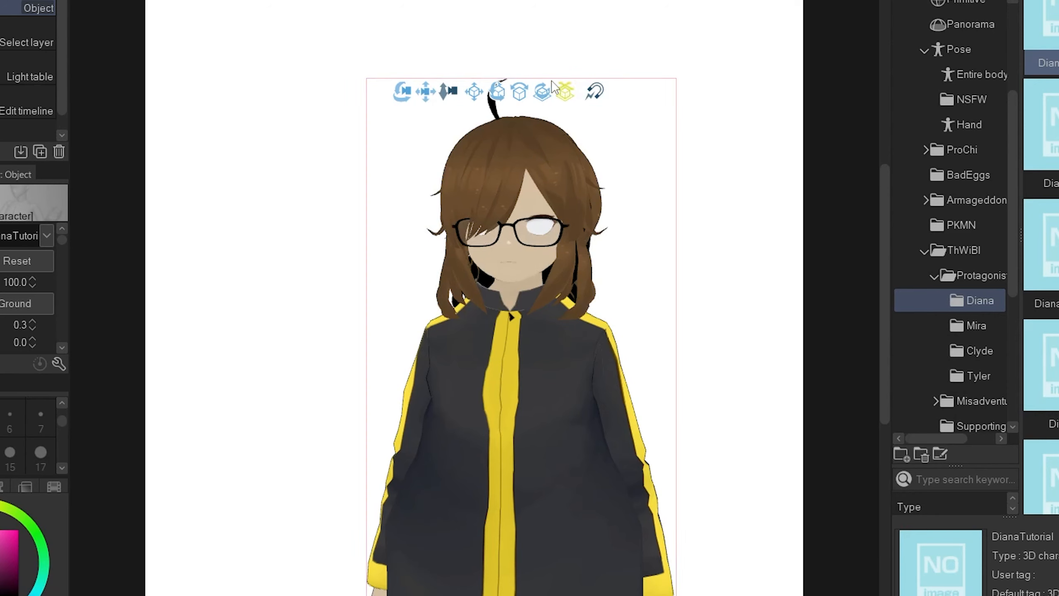
{"action": "left_click_drag", "start_coordinate": [542, 91], "coordinate": [691, 103]}
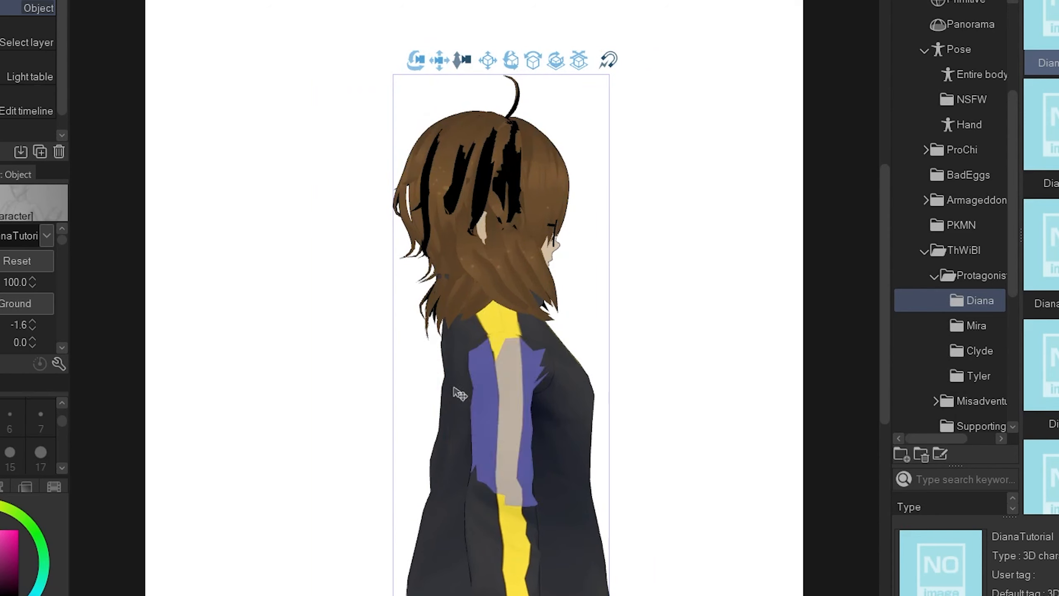
{"action": "left_click_drag", "start_coordinate": [557, 61], "coordinate": [549, 111]}
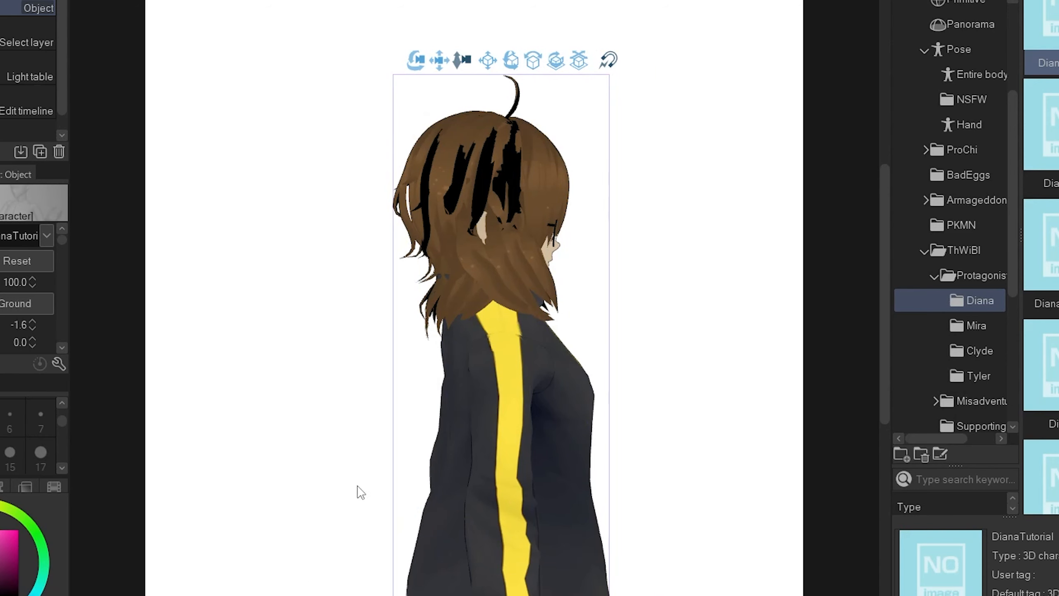
{"action": "left_click_drag", "start_coordinate": [556, 61], "coordinate": [453, 95]}
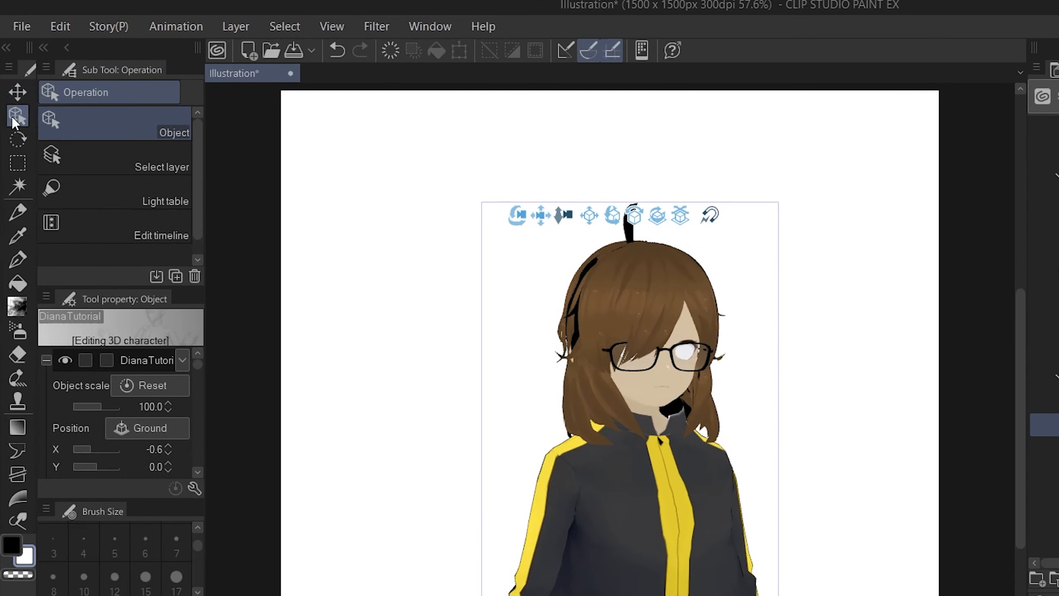
Step: Select the character, open the 3D layer's rendering settings from its preferences, and turn off backface culling
{"action": "left_click", "coordinate": [676, 318]}
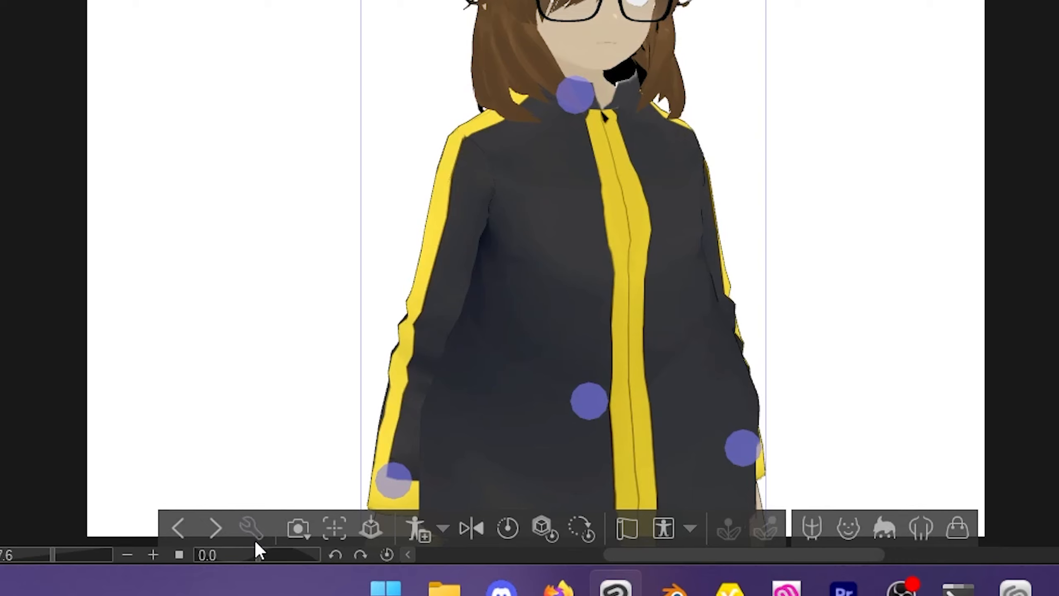
{"action": "left_click", "coordinate": [256, 528]}
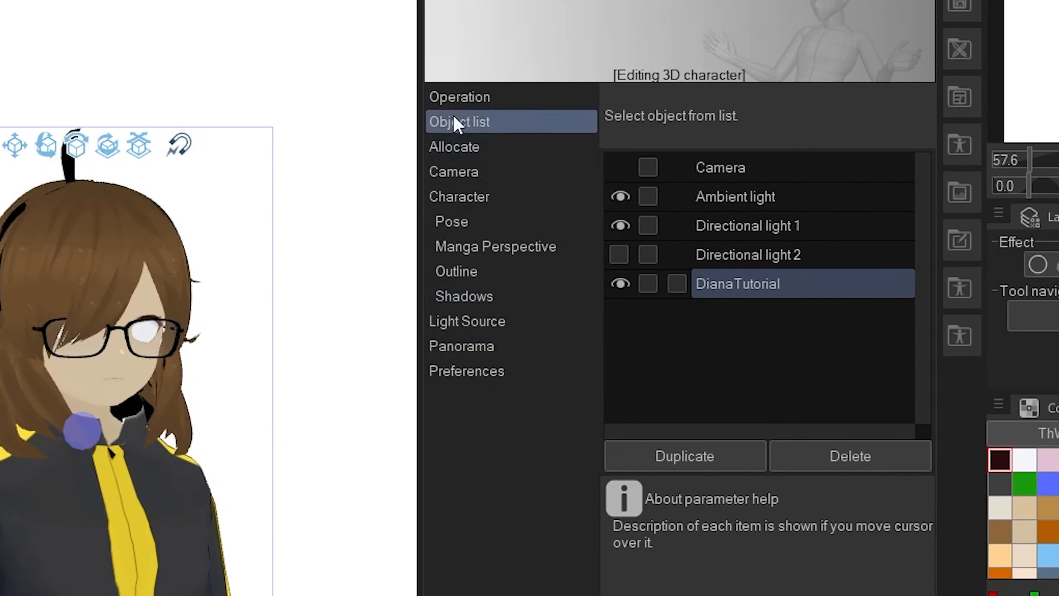
{"action": "left_click", "coordinate": [476, 370]}
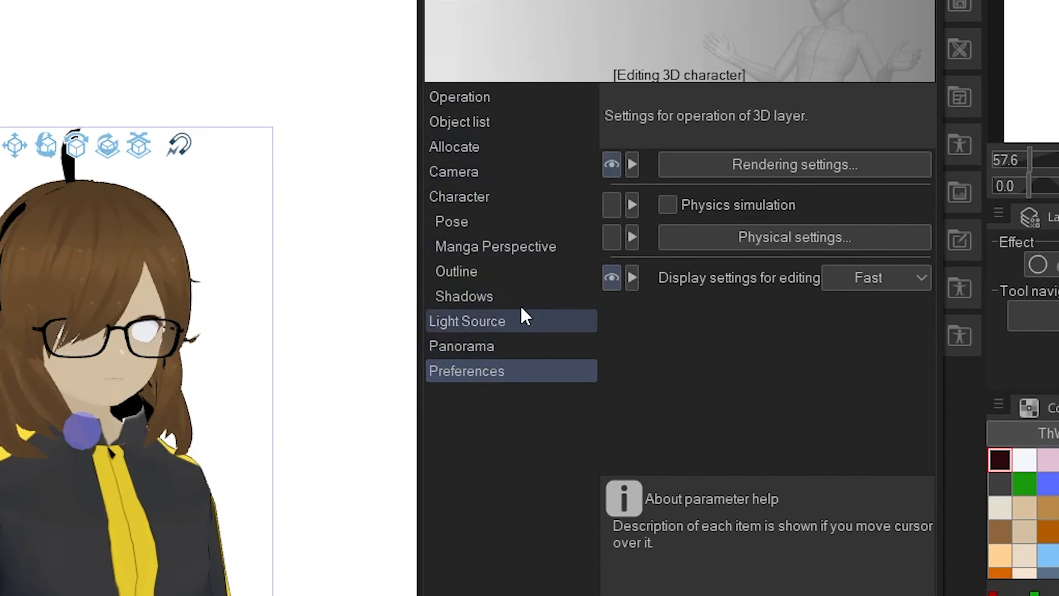
{"action": "left_click", "coordinate": [755, 164]}
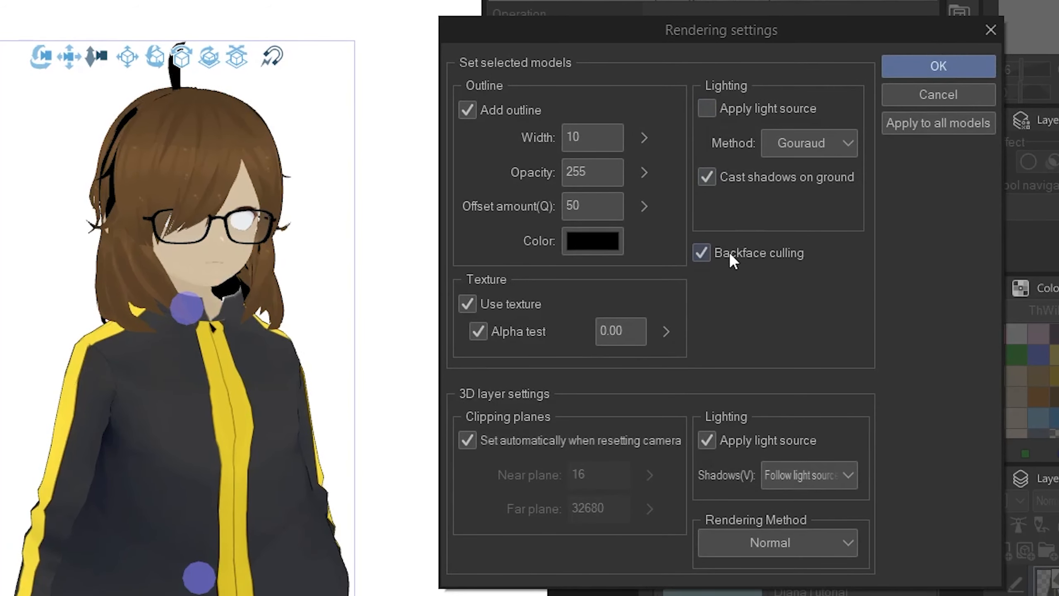
{"action": "left_click", "coordinate": [729, 251]}
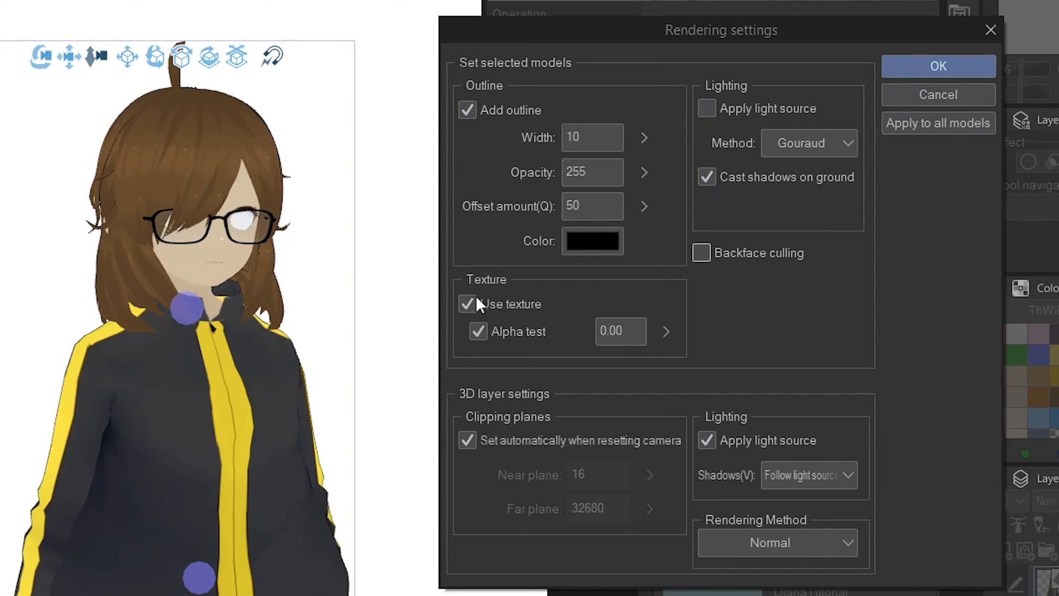
Step: Try applying the light source to the character with the Gouraud method
{"action": "left_click", "coordinate": [739, 108]}
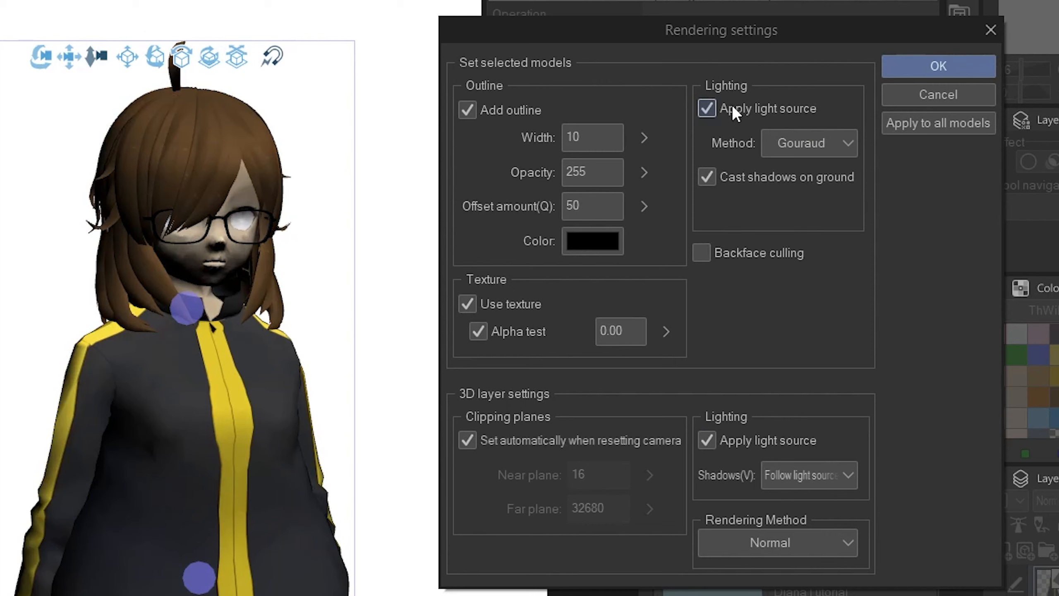
{"action": "left_click", "coordinate": [792, 136]}
{"action": "left_click", "coordinate": [794, 136]}
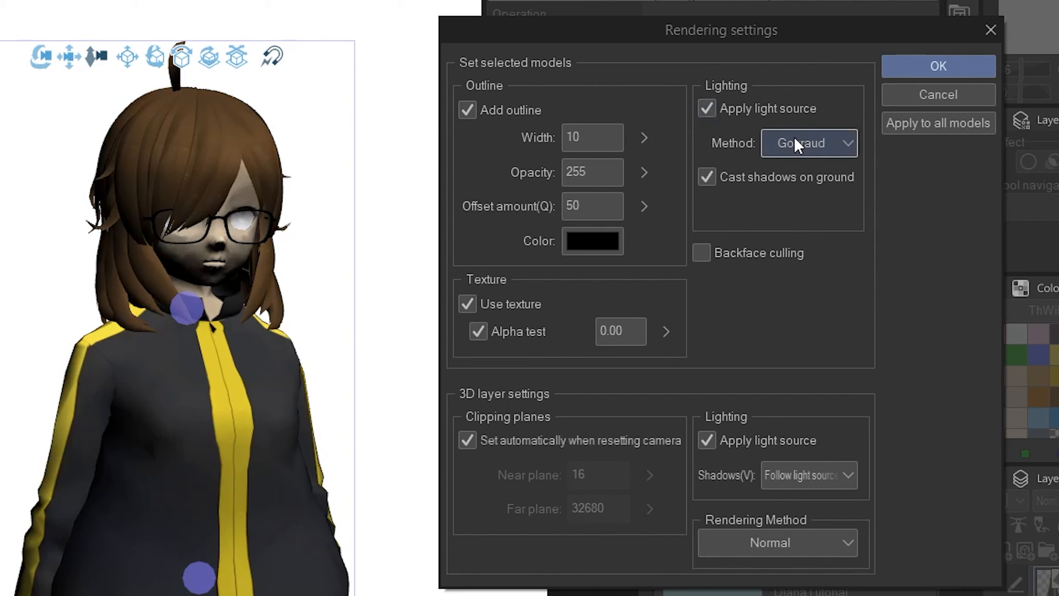
{"action": "left_click", "coordinate": [749, 106]}
Step: Set the character's outline width to 82 and its outline color to red
{"action": "left_click", "coordinate": [645, 138]}
{"action": "left_click_drag", "start_coordinate": [643, 116], "coordinate": [645, 86]}
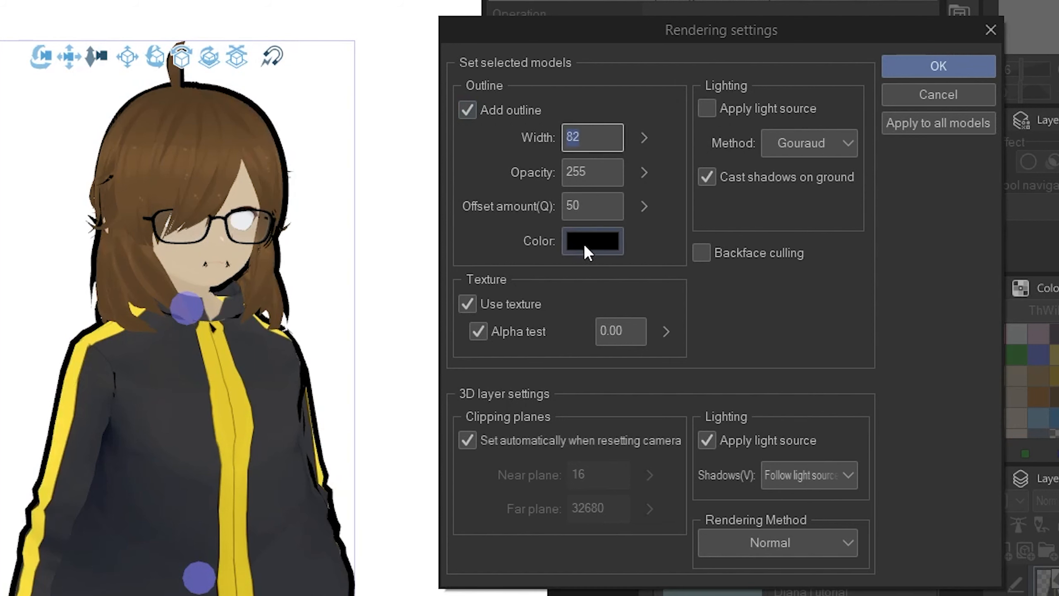
{"action": "left_click", "coordinate": [585, 243]}
{"action": "left_click_drag", "start_coordinate": [542, 425], "coordinate": [668, 424]}
{"action": "left_click", "coordinate": [896, 353]}
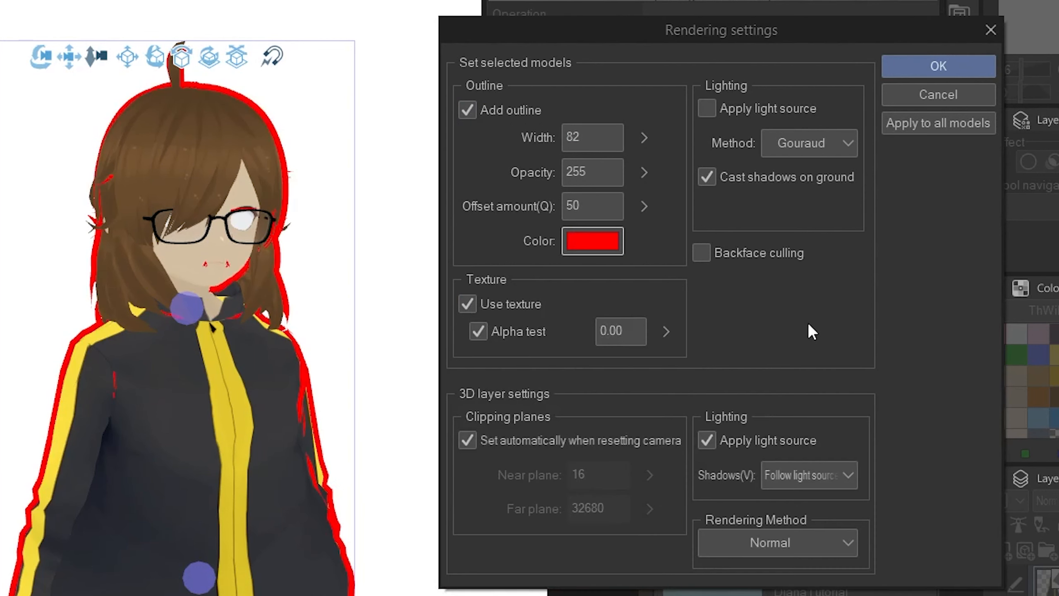
{"action": "left_click", "coordinate": [616, 243]}
{"action": "left_click", "coordinate": [941, 394]}
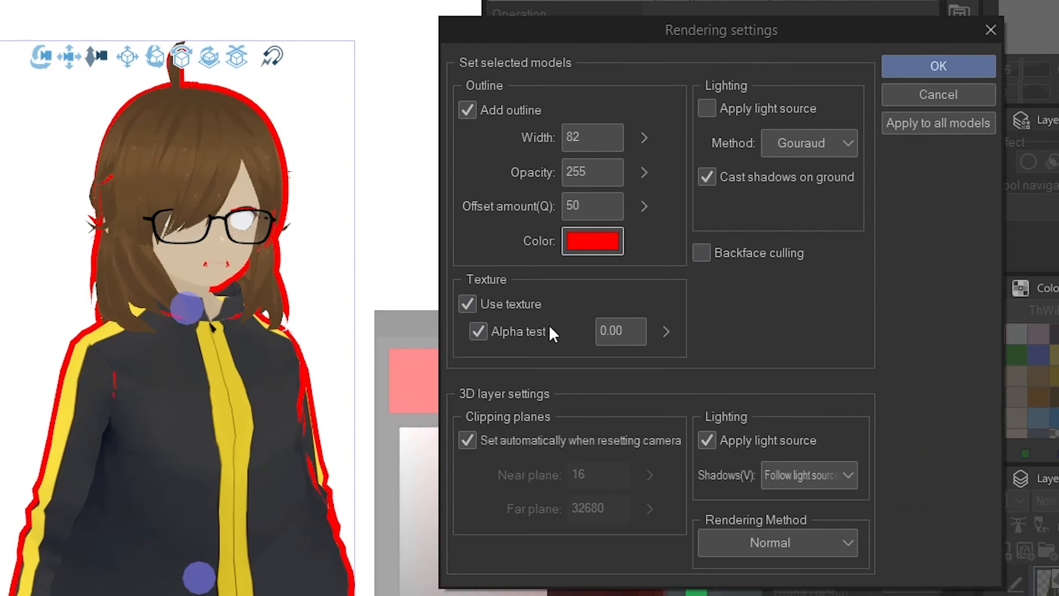
Step: Render the character untextured with the light source applied, and set its outline to black with a width of 35
{"action": "left_click", "coordinate": [473, 303]}
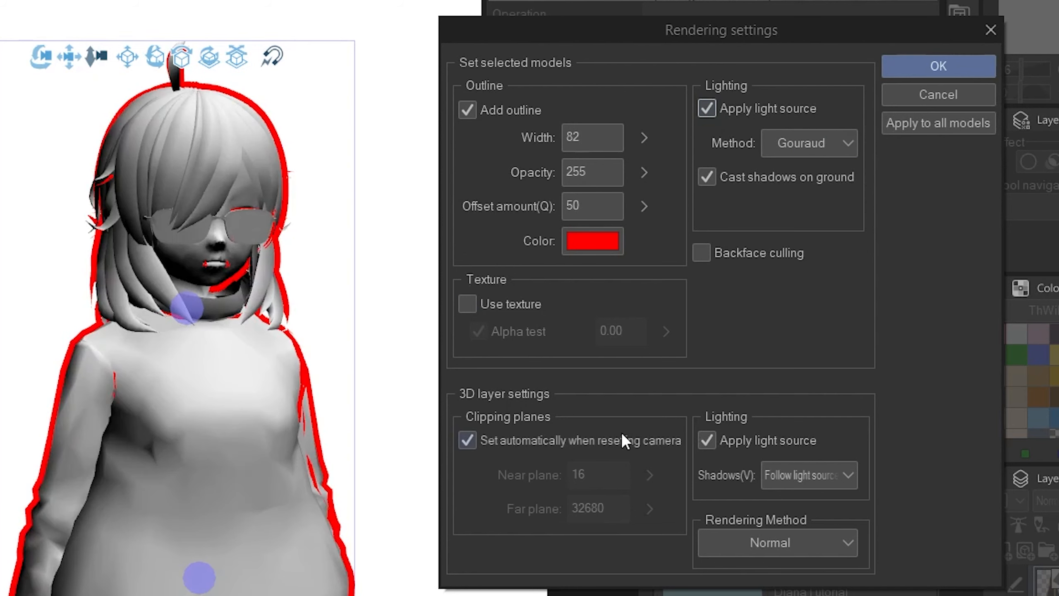
{"action": "left_click", "coordinate": [596, 249]}
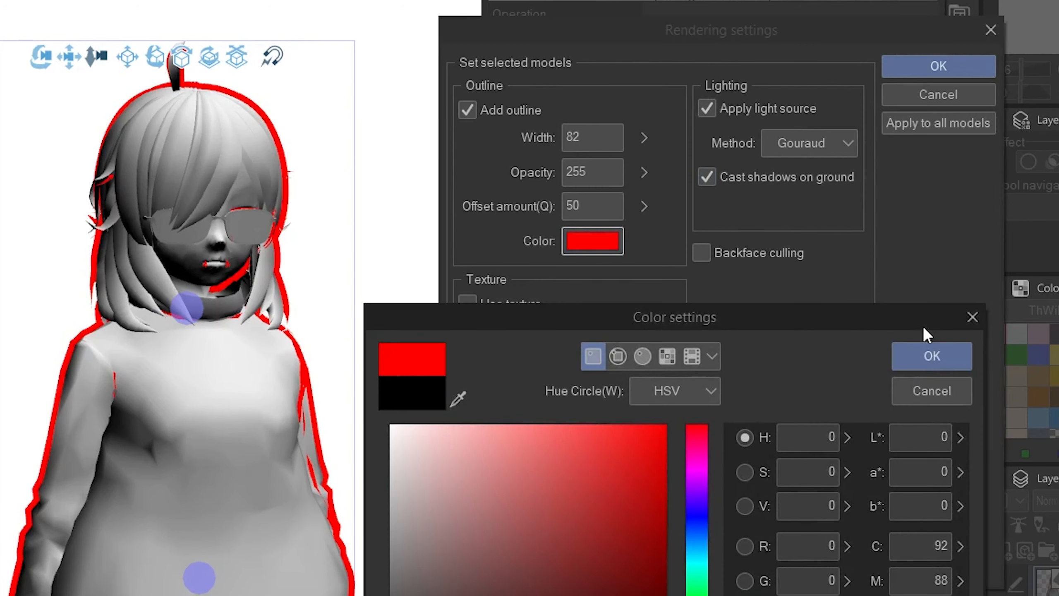
{"action": "left_click", "coordinate": [931, 356]}
{"action": "type", "text": "35"}
{"action": "key", "text": "Return"}
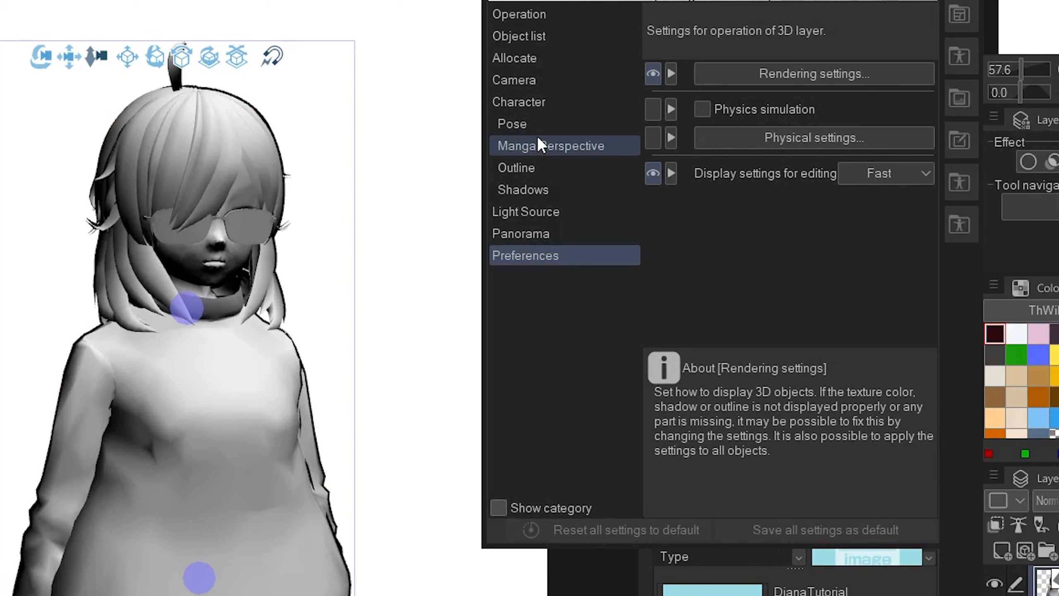
Step: Turn the character's texture back on, stop applying the light source to it, and confirm the rendering settings
{"action": "left_click", "coordinate": [823, 77]}
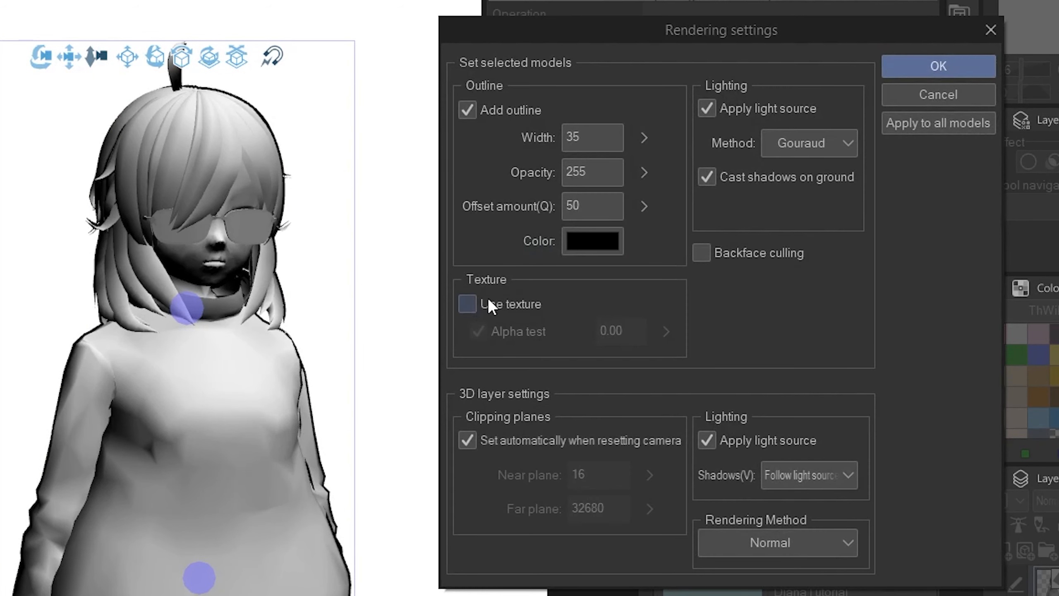
{"action": "left_click", "coordinate": [467, 303]}
{"action": "left_click", "coordinate": [731, 103]}
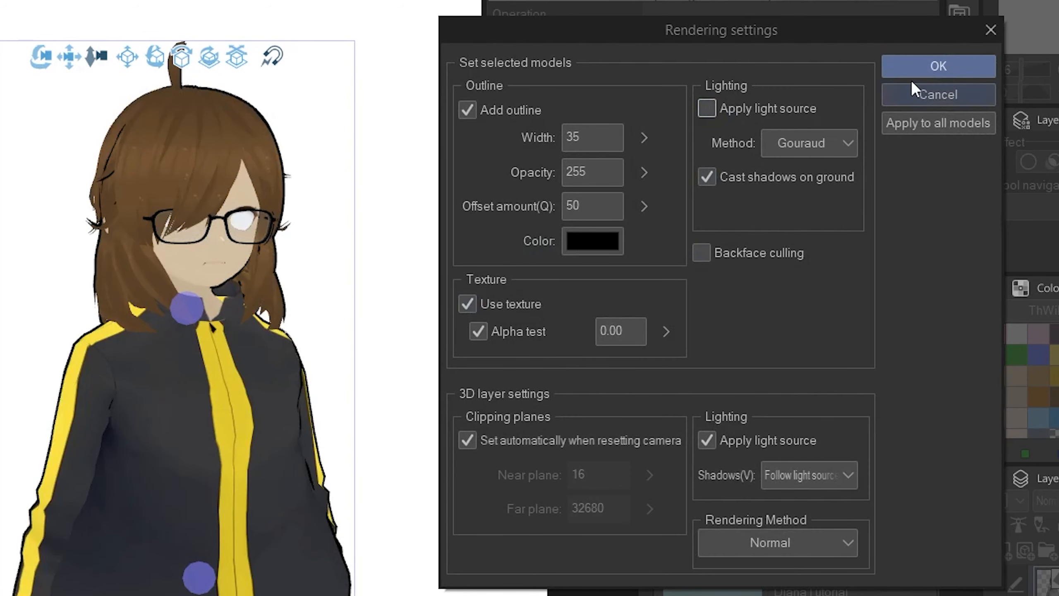
{"action": "left_click", "coordinate": [939, 65]}
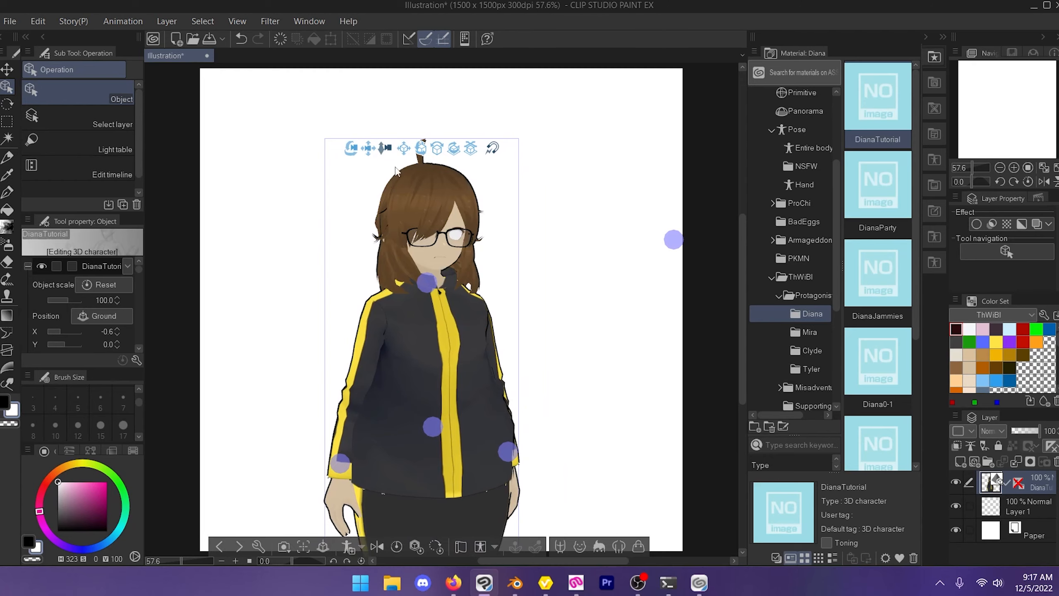
Step: Turn the character to face the front and pose both upper arms, one close to the body and the other raised outward
{"action": "left_click_drag", "start_coordinate": [454, 148], "coordinate": [434, 167]}
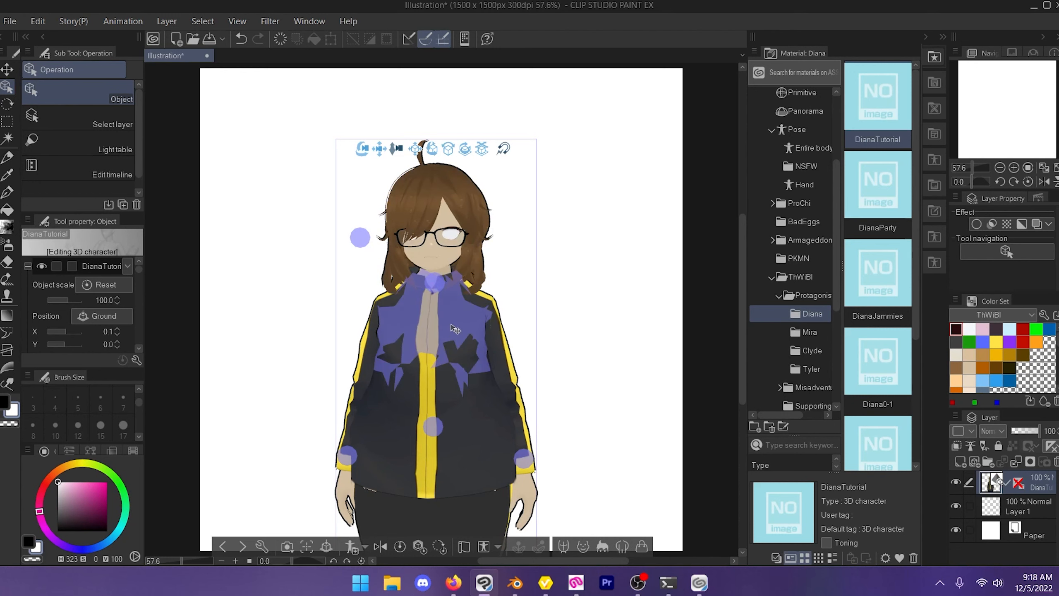
{"action": "left_click", "coordinate": [454, 321]}
{"action": "left_click", "coordinate": [501, 359]}
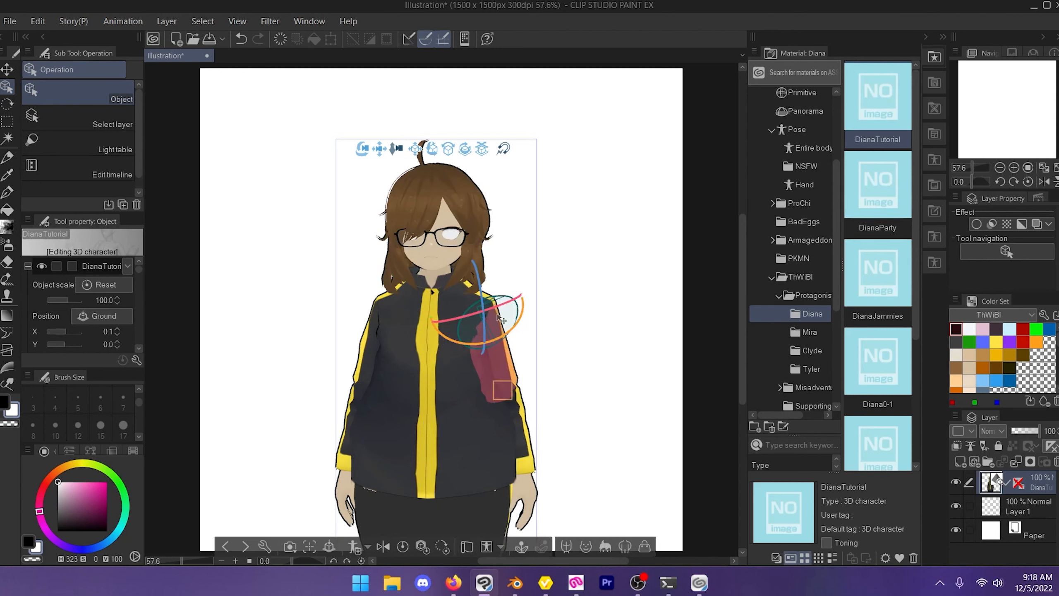
{"action": "left_click_drag", "start_coordinate": [517, 308], "coordinate": [507, 347]}
{"action": "left_click", "coordinate": [377, 356]}
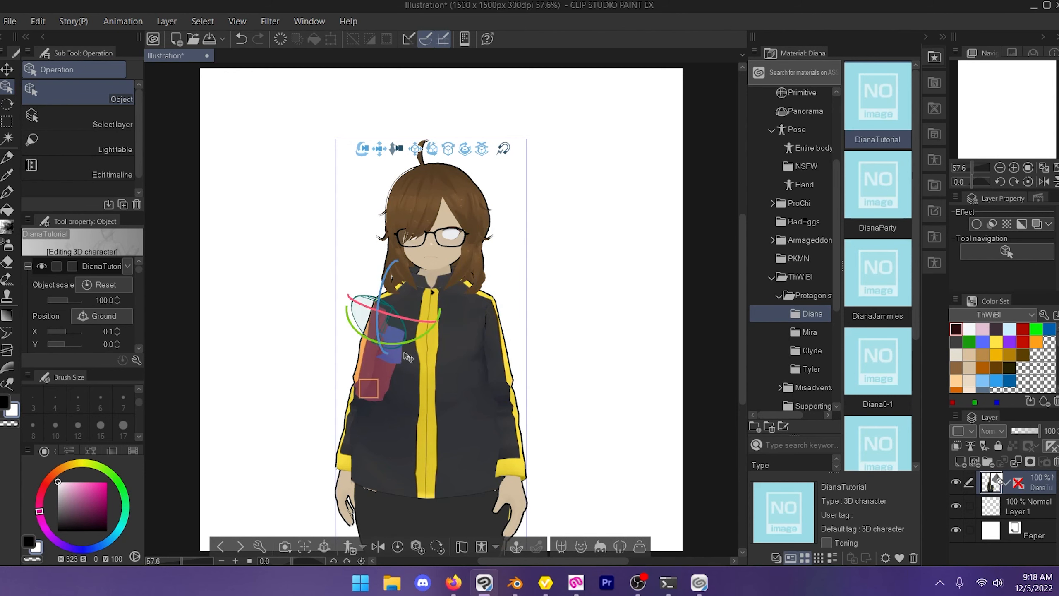
{"action": "left_click_drag", "start_coordinate": [370, 333], "coordinate": [352, 324]}
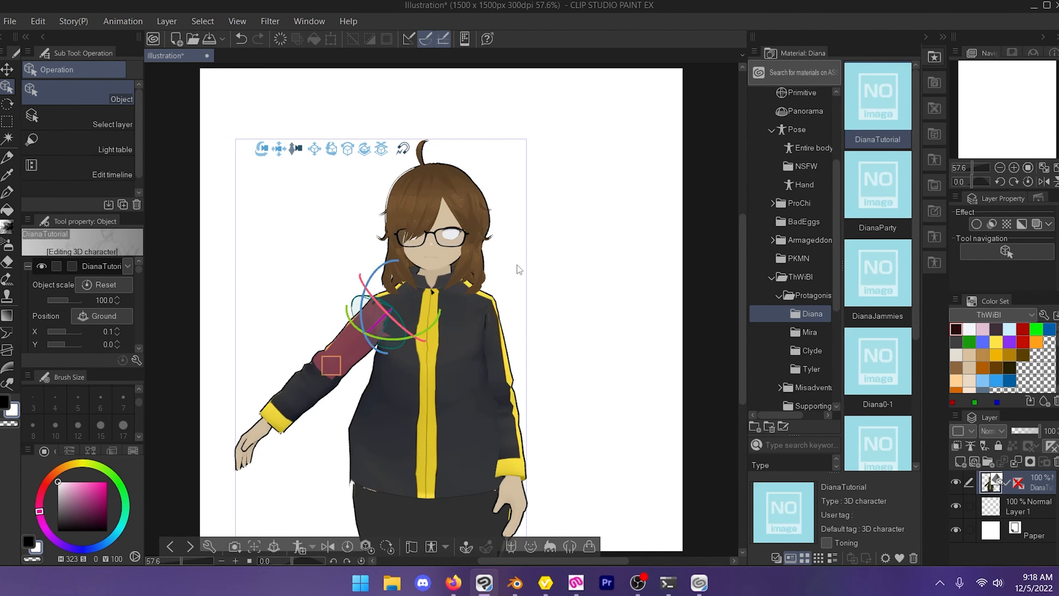
Step: Bring the character's legs into view and swing its left thigh outward to the side
{"action": "left_click_drag", "start_coordinate": [296, 148], "coordinate": [305, 138]}
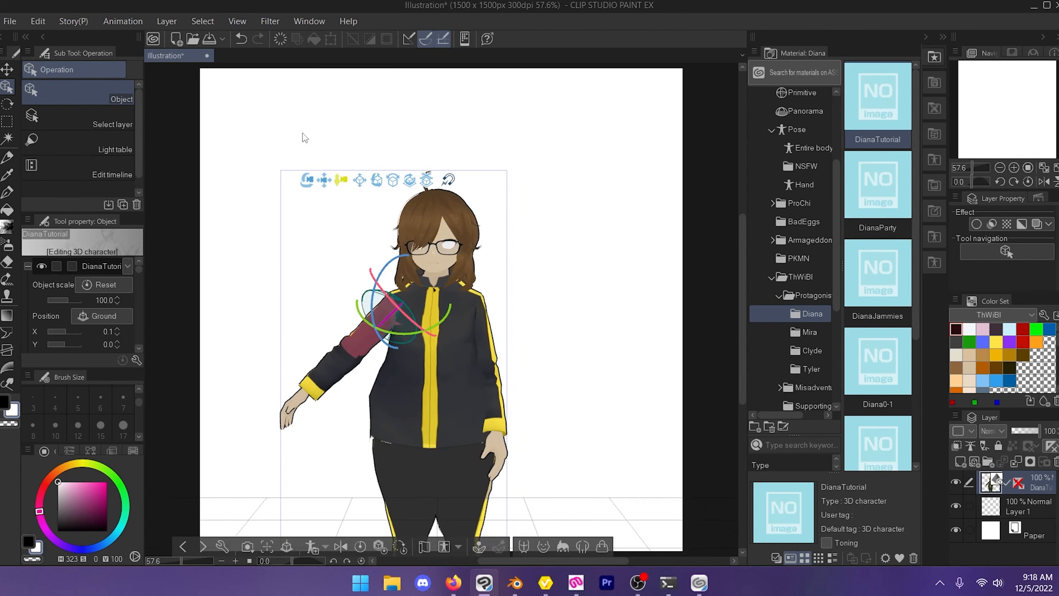
{"action": "left_click_drag", "start_coordinate": [321, 177], "coordinate": [328, 133]}
{"action": "left_click", "coordinate": [423, 464]}
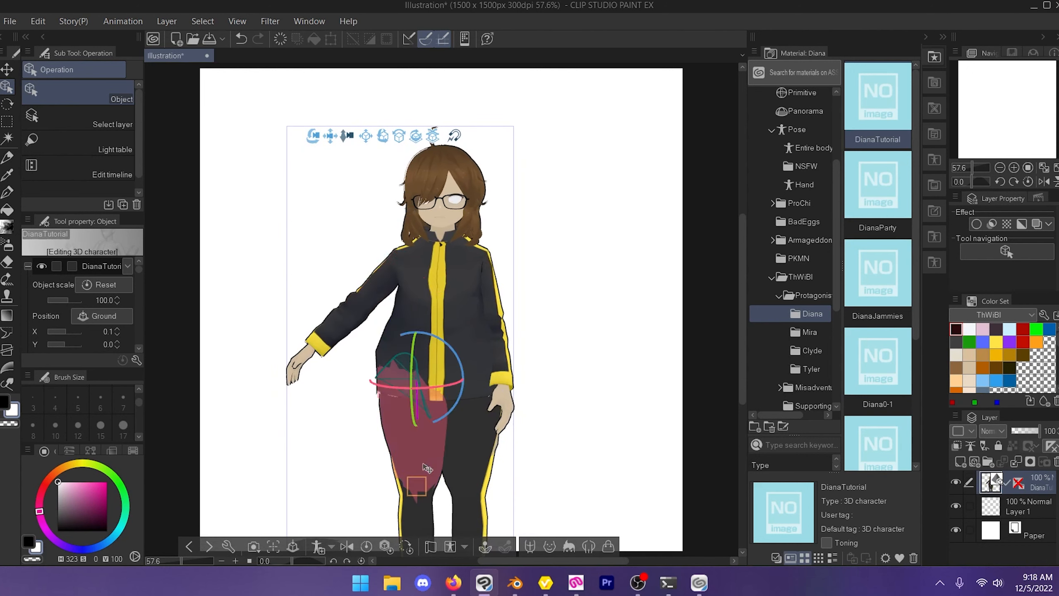
{"action": "left_click", "coordinate": [408, 496]}
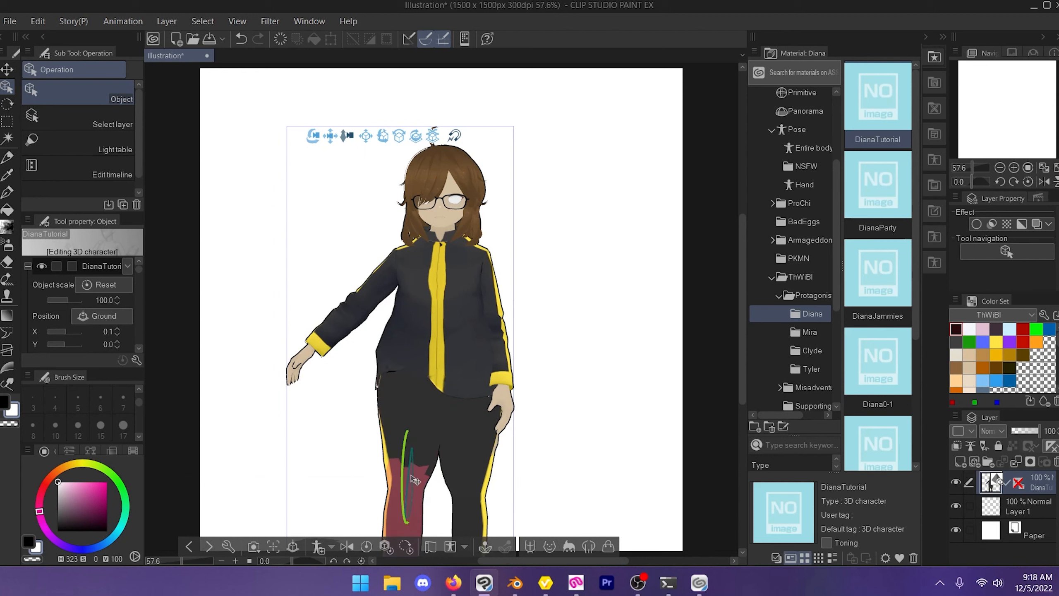
{"action": "left_click", "coordinate": [491, 384]}
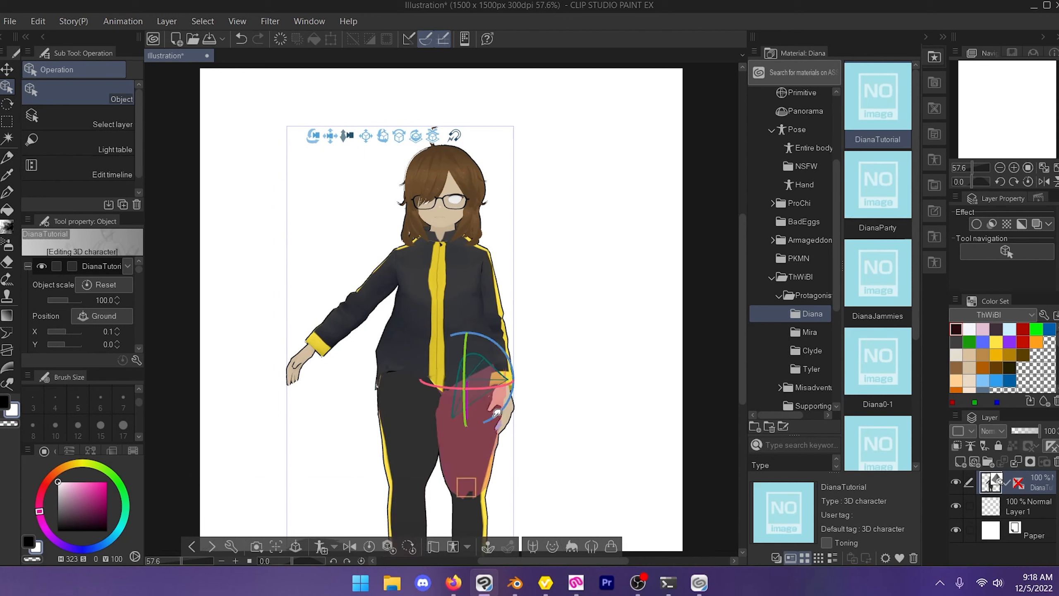
{"action": "left_click_drag", "start_coordinate": [492, 383], "coordinate": [526, 421]}
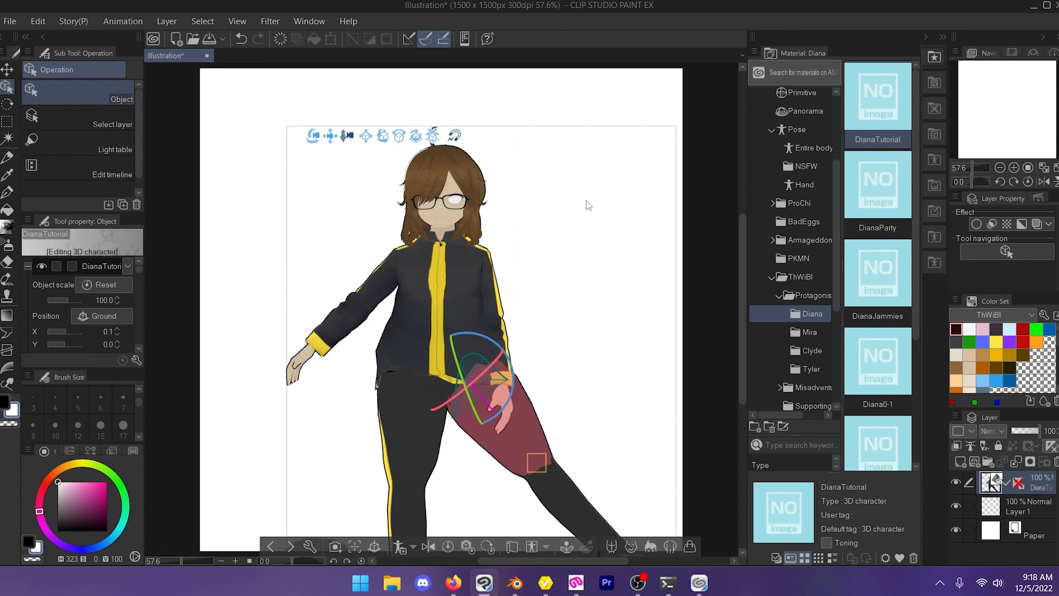
Step: Browse the Pose materials and apply the Dance_C_3 pose to the character
{"action": "left_click", "coordinate": [793, 132]}
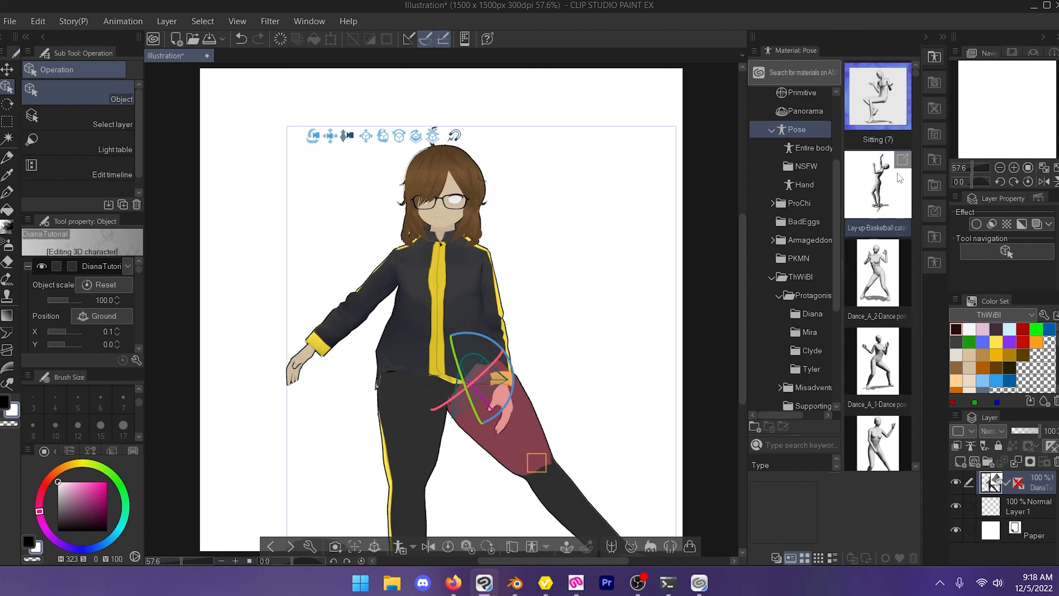
{"action": "scroll", "coordinate": [791, 139], "scroll_direction": "down", "scroll_amount": 1}
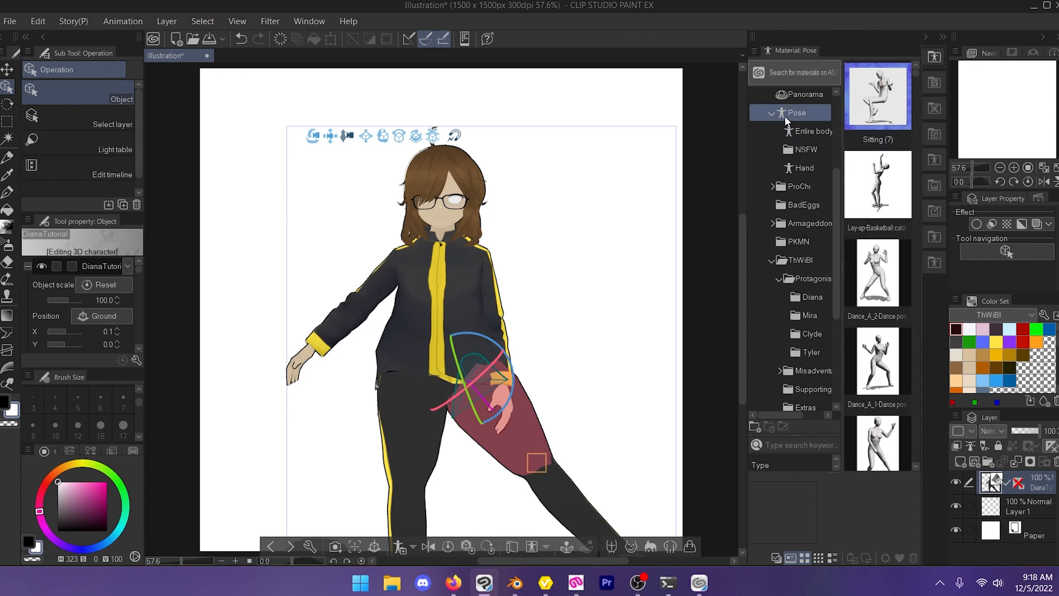
{"action": "scroll", "coordinate": [903, 313], "scroll_direction": "down", "scroll_amount": 5}
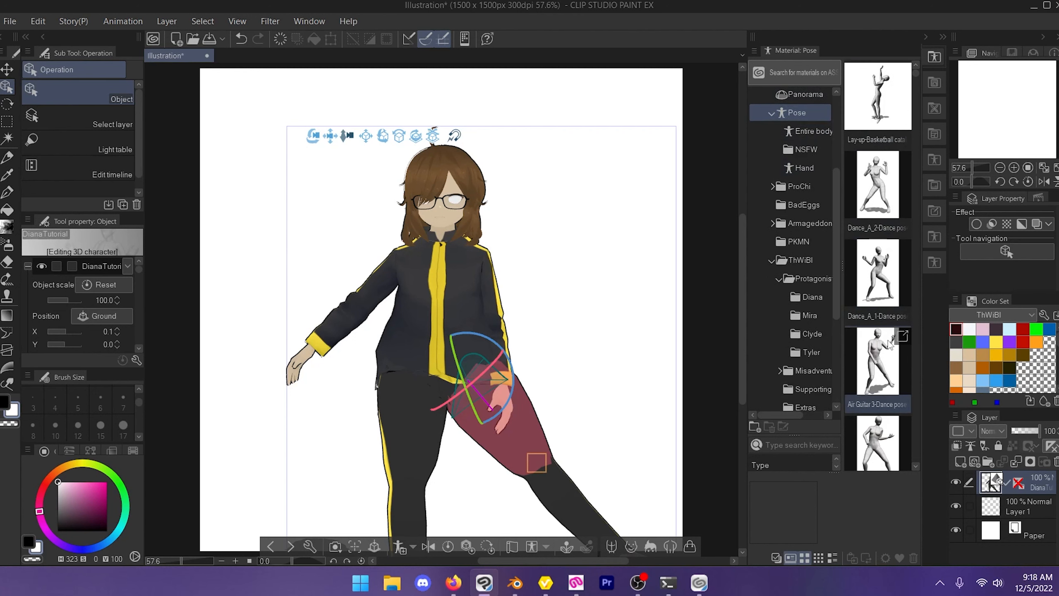
{"action": "scroll", "coordinate": [886, 347], "scroll_direction": "down", "scroll_amount": 10}
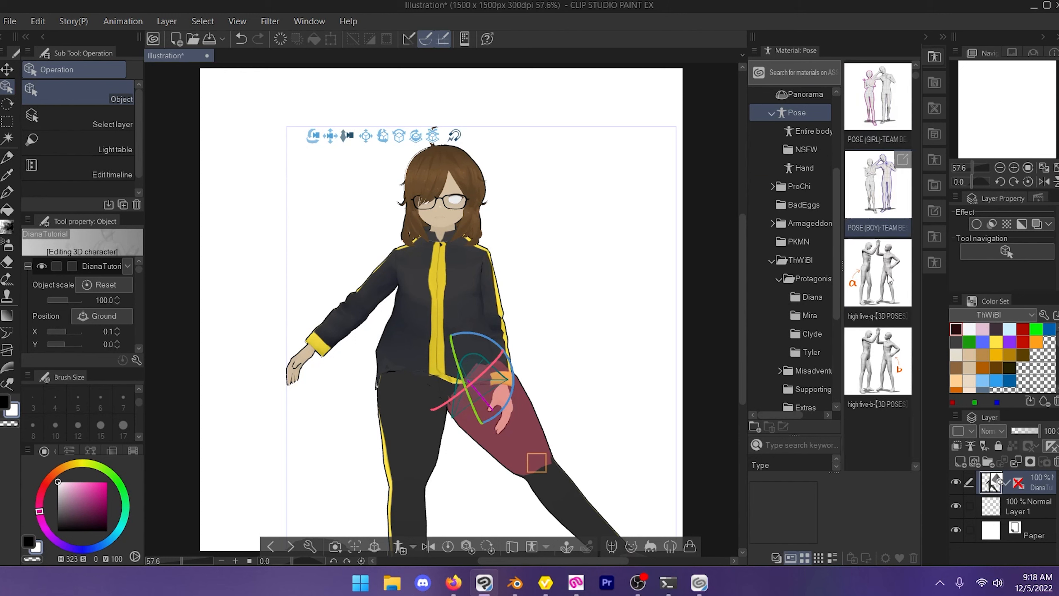
{"action": "scroll", "coordinate": [902, 262], "scroll_direction": "up", "scroll_amount": 10}
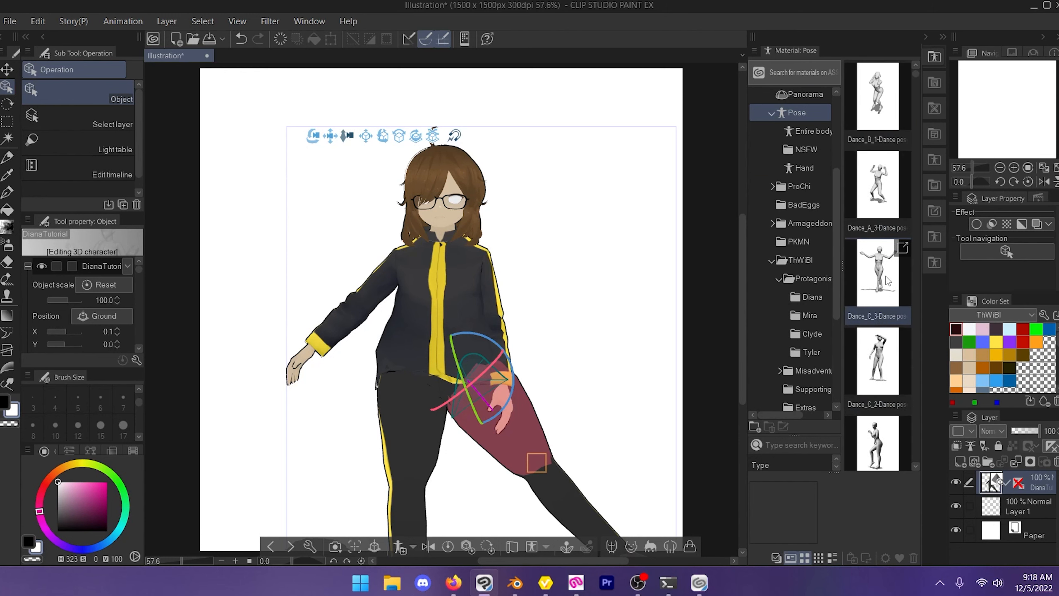
{"action": "left_click", "coordinate": [888, 280]}
{"action": "left_click_drag", "start_coordinate": [886, 277], "coordinate": [447, 263]}
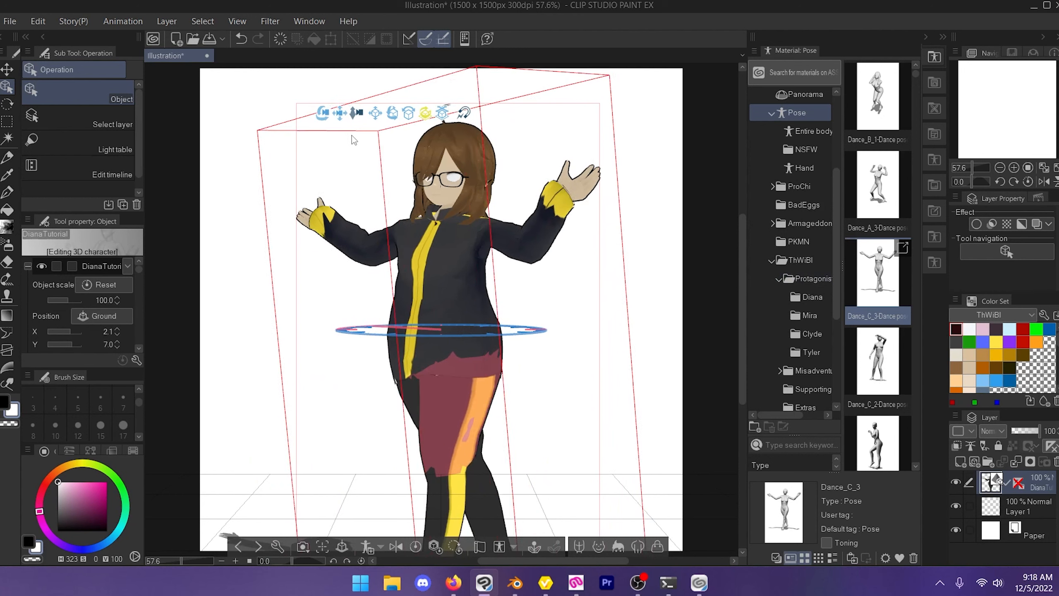
Step: Apply the 祈る praying pose from the Pose materials and turn the character to face the front
{"action": "scroll", "coordinate": [867, 322], "scroll_direction": "down", "scroll_amount": 10}
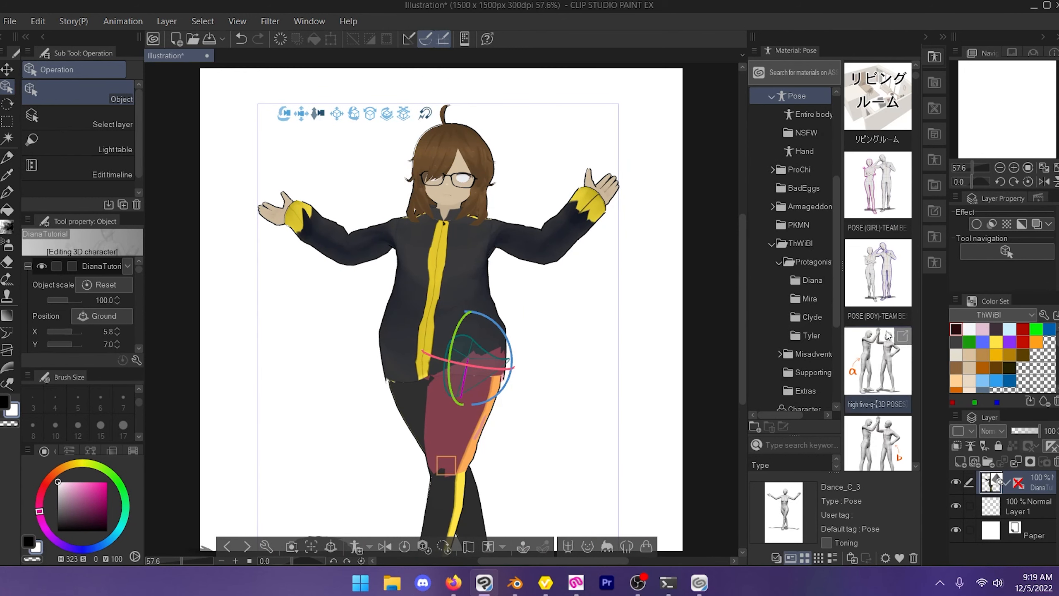
{"action": "scroll", "coordinate": [851, 271], "scroll_direction": "down", "scroll_amount": 3}
{"action": "left_click_drag", "start_coordinate": [871, 367], "coordinate": [447, 297]}
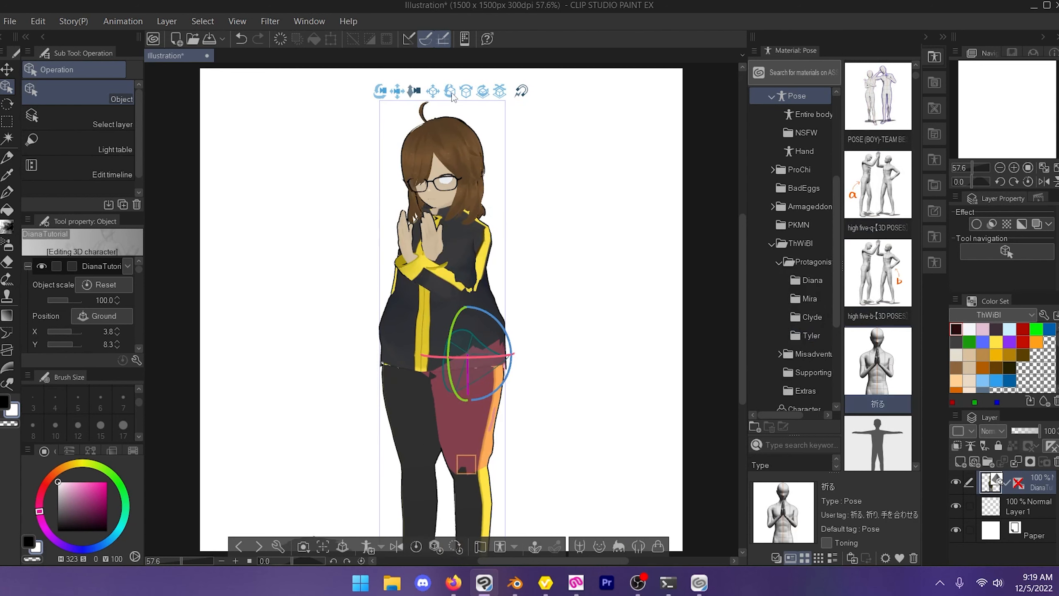
{"action": "left_click_drag", "start_coordinate": [483, 96], "coordinate": [503, 101]}
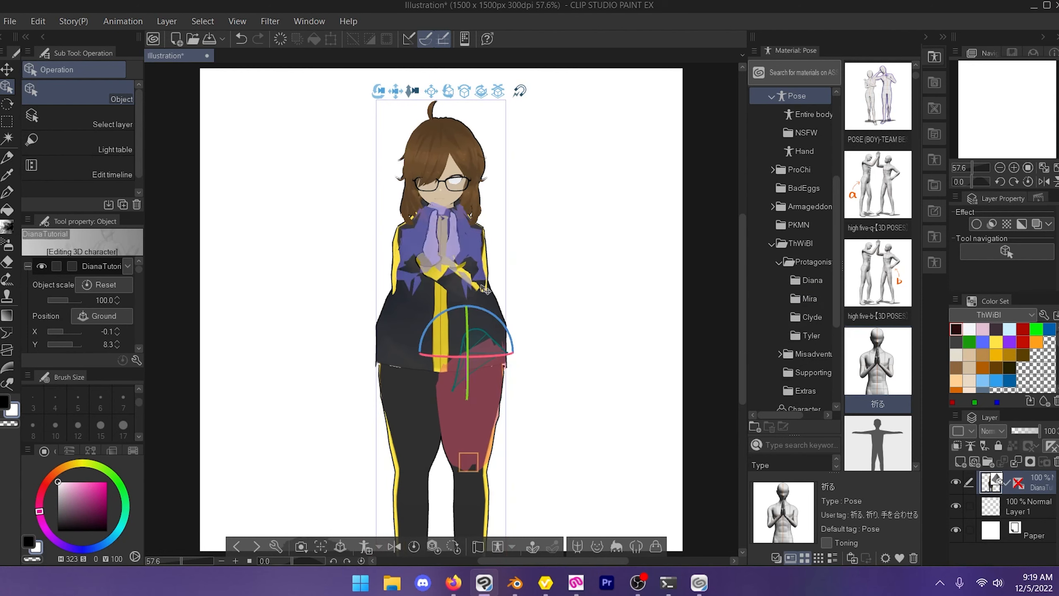
{"action": "left_click_drag", "start_coordinate": [413, 93], "coordinate": [341, 199]}
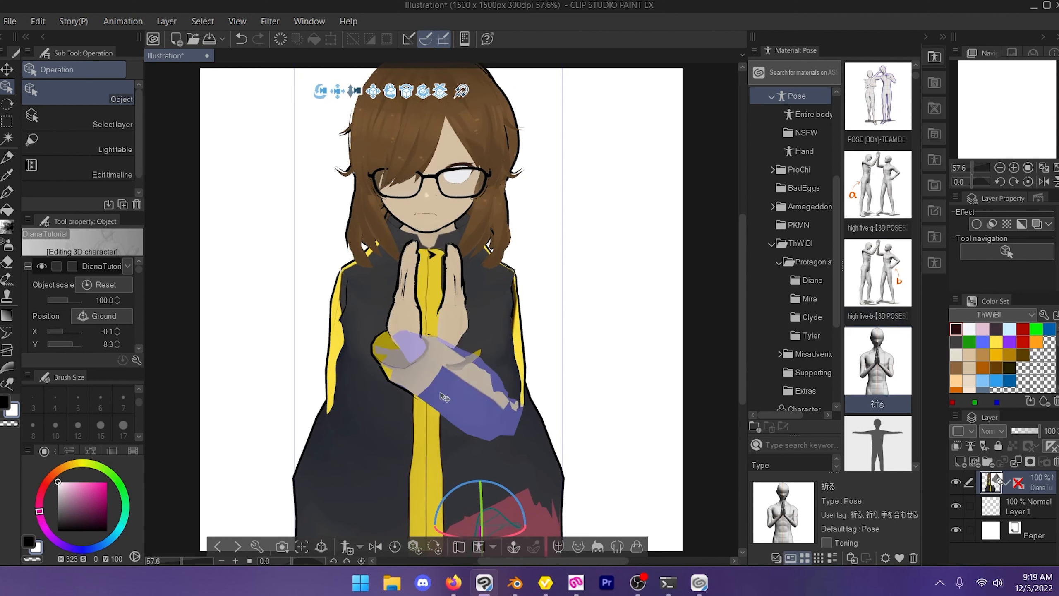
Step: Select the control point of one praying hand and move that hand sideways, away from the character's centre line
{"action": "left_click", "coordinate": [442, 397]}
{"action": "left_click", "coordinate": [442, 397]}
{"action": "left_click", "coordinate": [479, 389]}
{"action": "left_click", "coordinate": [479, 389]}
{"action": "left_click", "coordinate": [480, 389]}
{"action": "left_click", "coordinate": [417, 320]}
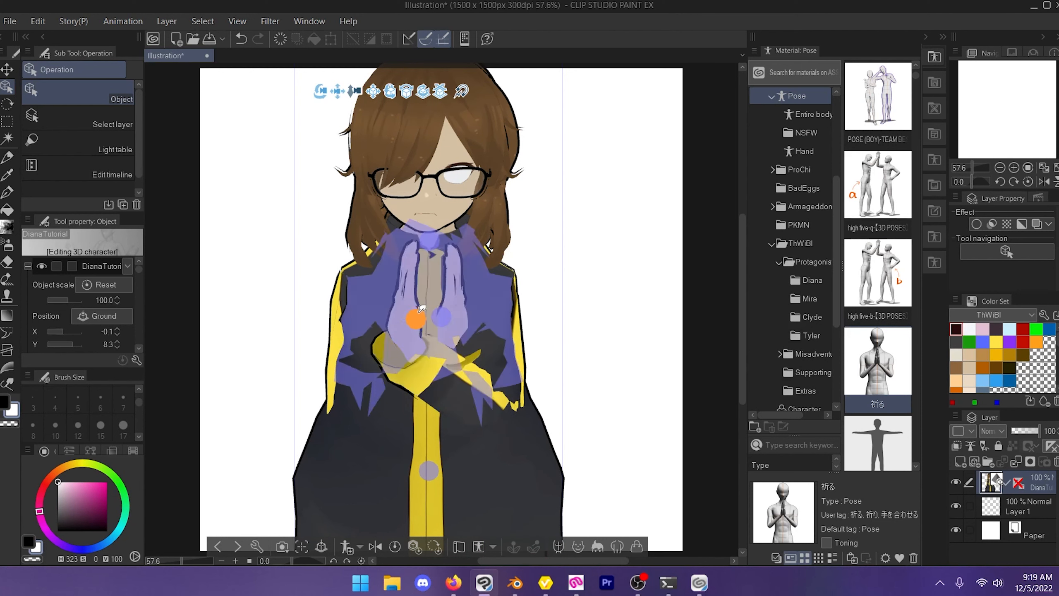
{"action": "left_click", "coordinate": [418, 319]}
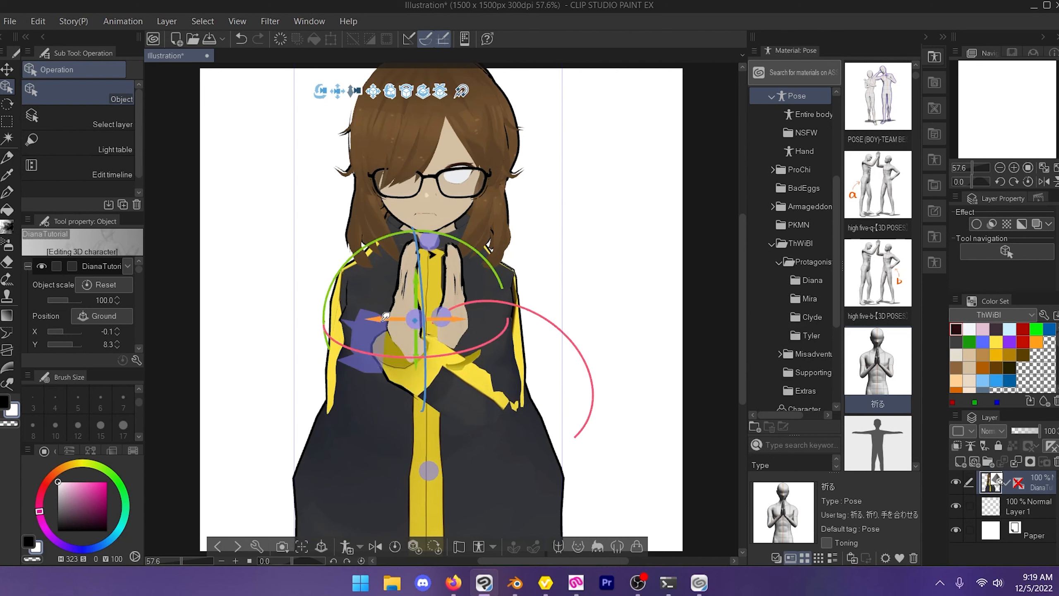
{"action": "mouse_move", "coordinate": [387, 315]}
{"action": "left_mouse_down"}
{"action": "mouse_move", "coordinate": [453, 309]}
{"action": "mouse_move", "coordinate": [377, 312]}
{"action": "left_mouse_up"}
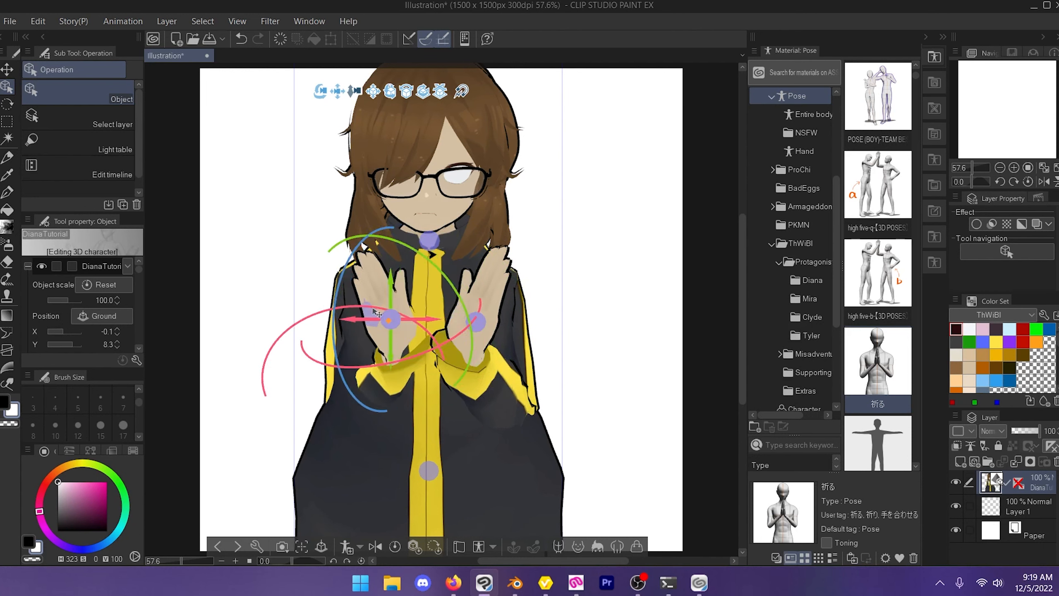
Step: Rotate the hand's control point and reposition both hands so the palms meet with the elbows spread outward
{"action": "left_click_drag", "start_coordinate": [465, 333], "coordinate": [482, 304]}
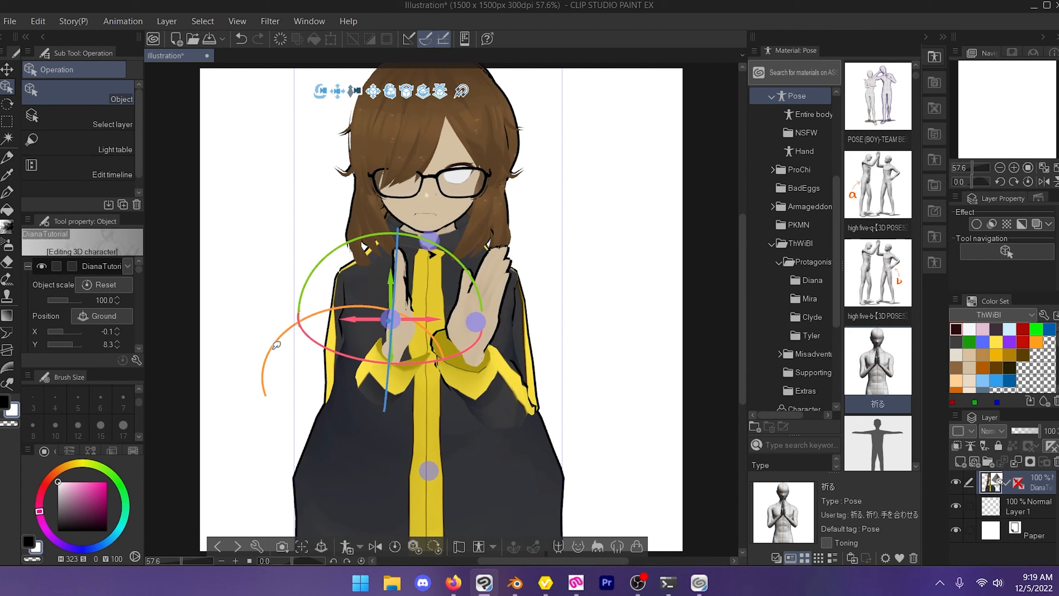
{"action": "left_click_drag", "start_coordinate": [274, 341], "coordinate": [304, 313]}
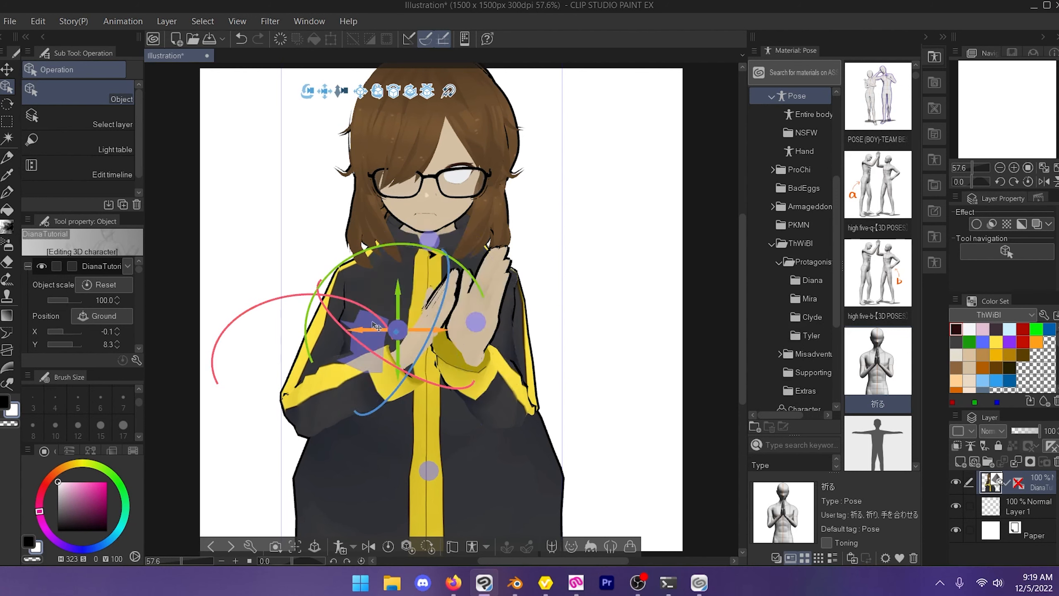
{"action": "key", "text": "ctrl+z"}
{"action": "left_click", "coordinate": [461, 359]}
{"action": "left_click_drag", "start_coordinate": [499, 294], "coordinate": [451, 355]}
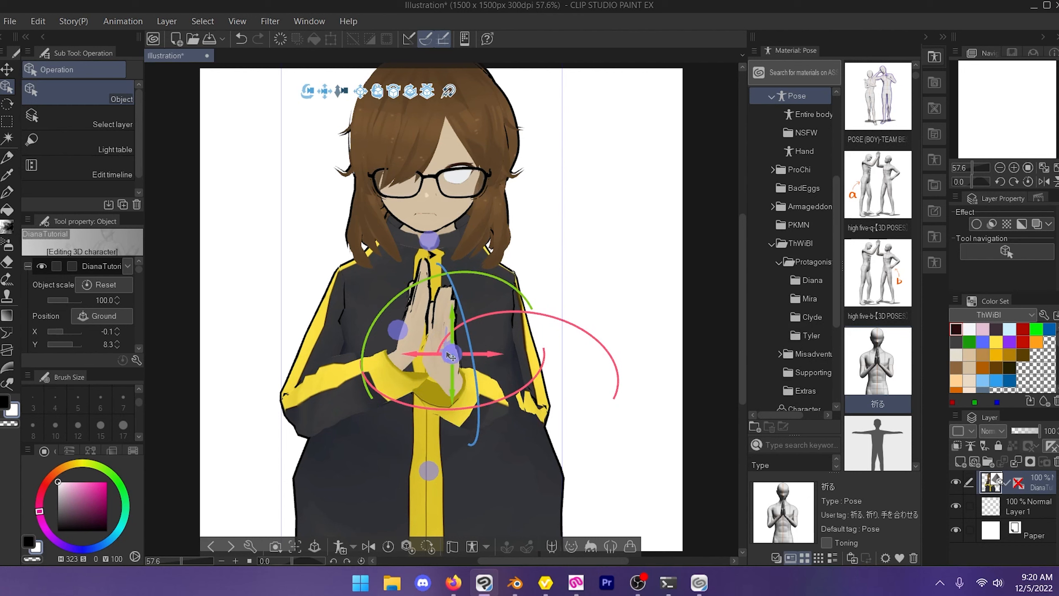
{"action": "mouse_move", "coordinate": [576, 318]}
{"action": "left_mouse_down"}
{"action": "mouse_move", "coordinate": [554, 308]}
{"action": "mouse_move", "coordinate": [504, 356]}
{"action": "mouse_move", "coordinate": [491, 355]}
{"action": "mouse_move", "coordinate": [463, 308]}
{"action": "left_mouse_up"}
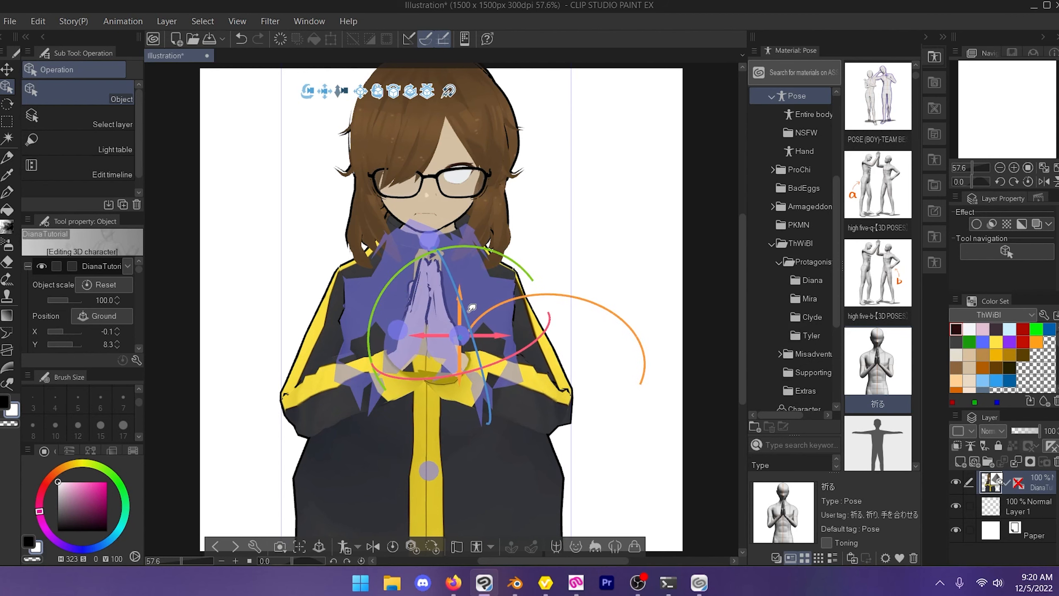
Step: Pull the camera back and turn the praying character to a three-quarter view on the left half of the canvas
{"action": "mouse_move", "coordinate": [410, 93]}
{"action": "left_mouse_down"}
{"action": "mouse_move", "coordinate": [461, 101]}
{"action": "mouse_move", "coordinate": [346, 107]}
{"action": "mouse_move", "coordinate": [454, 116]}
{"action": "mouse_move", "coordinate": [420, 105]}
{"action": "left_mouse_up"}
{"action": "left_click_drag", "start_coordinate": [342, 92], "coordinate": [340, 169]}
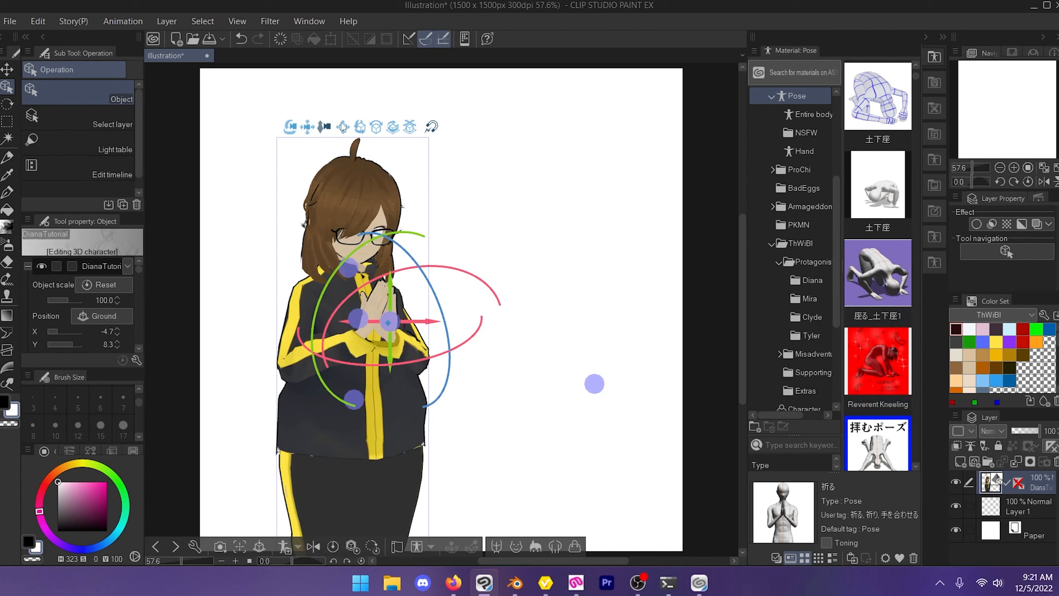
{"action": "left_click_drag", "start_coordinate": [393, 127], "coordinate": [381, 128]}
Step: Add the Diana0-3 character from the Diana materials folder to the scene, beside the first character
{"action": "left_click", "coordinate": [830, 284]}
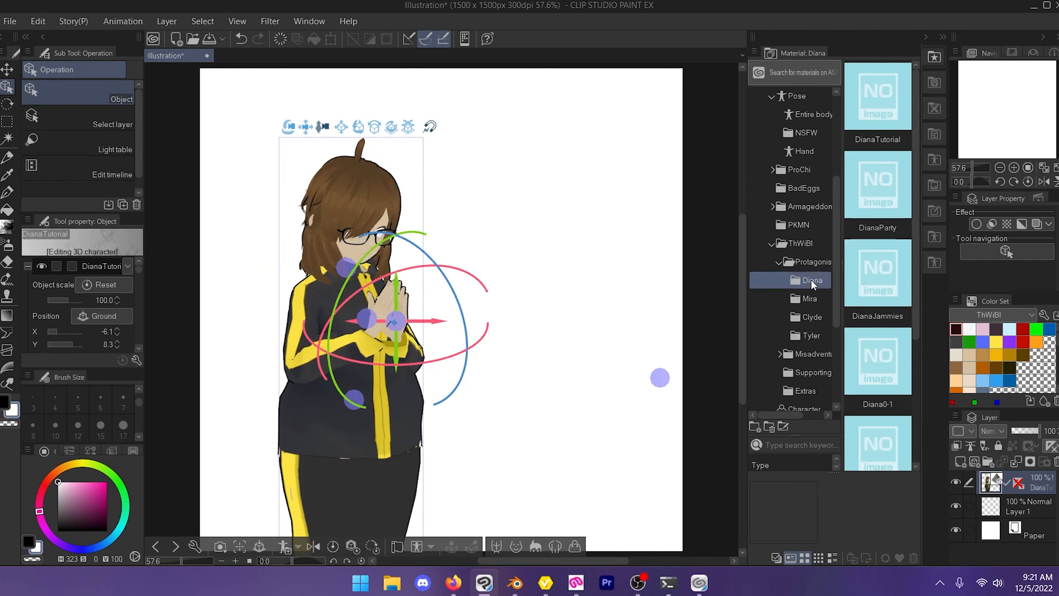
{"action": "scroll", "coordinate": [880, 276], "scroll_direction": "down", "scroll_amount": 3}
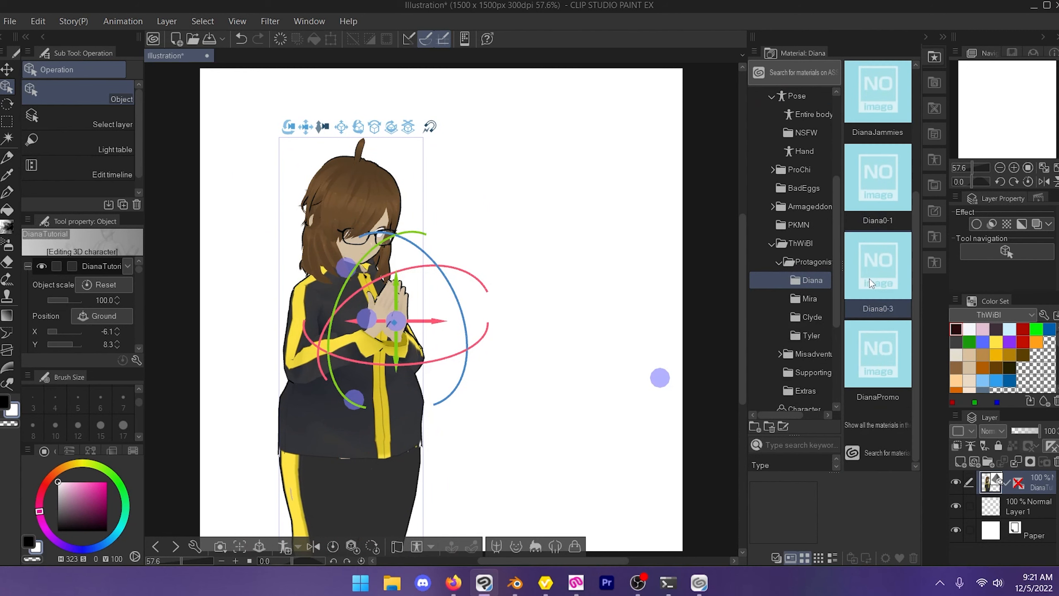
{"action": "left_click_drag", "start_coordinate": [889, 278], "coordinate": [679, 555]}
{"action": "left_click_drag", "start_coordinate": [634, 507], "coordinate": [632, 504]}
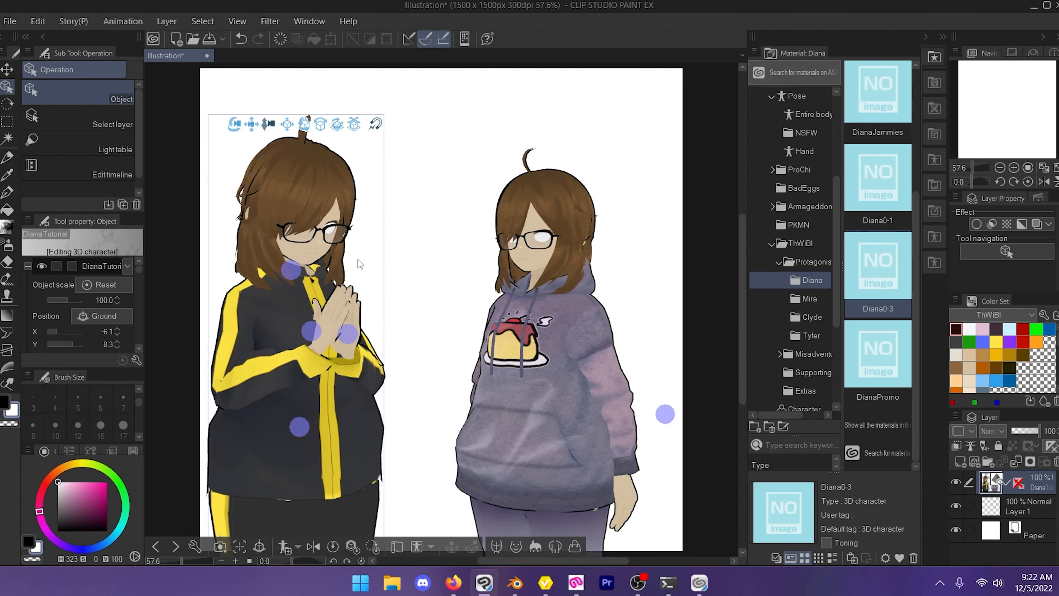
Step: Apply the Sitting (7) full-body pose to the hoodie character and the Dance_A_2 pose to the jacket character
{"action": "left_click_drag", "start_coordinate": [253, 122], "coordinate": [307, 73]}
{"action": "left_click", "coordinate": [804, 114]}
{"action": "left_click_drag", "start_coordinate": [868, 125], "coordinate": [554, 390]}
{"action": "left_click_drag", "start_coordinate": [878, 274], "coordinate": [349, 386]}
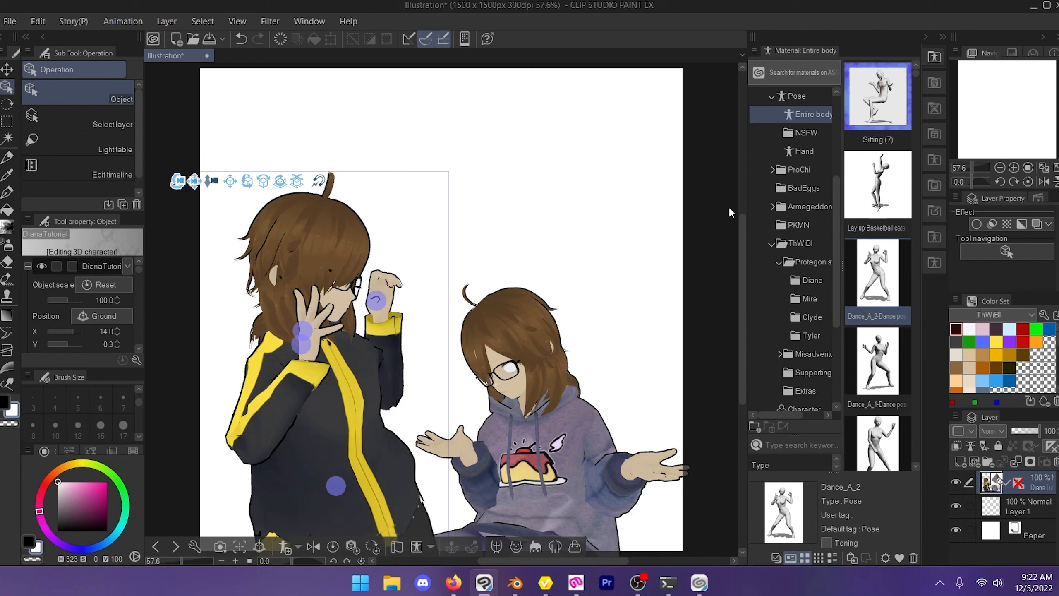
Step: Rotate the jacket character and the hoodie character so that both face more toward the front
{"action": "left_click_drag", "start_coordinate": [281, 181], "coordinate": [273, 151]}
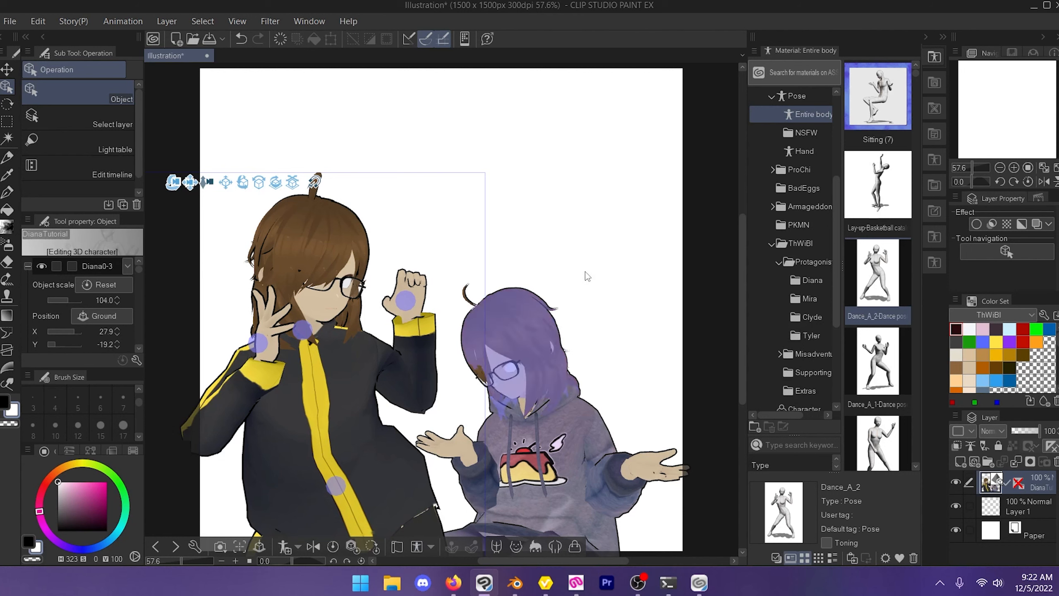
{"action": "left_click", "coordinate": [528, 321]}
{"action": "left_click_drag", "start_coordinate": [542, 294], "coordinate": [544, 294]}
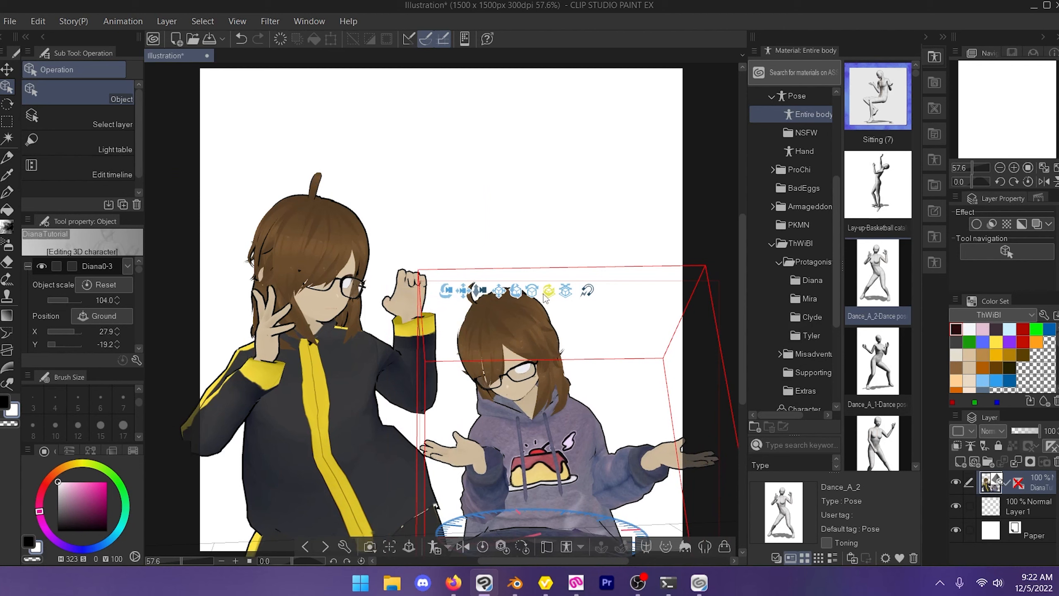
{"action": "left_click", "coordinate": [517, 329]}
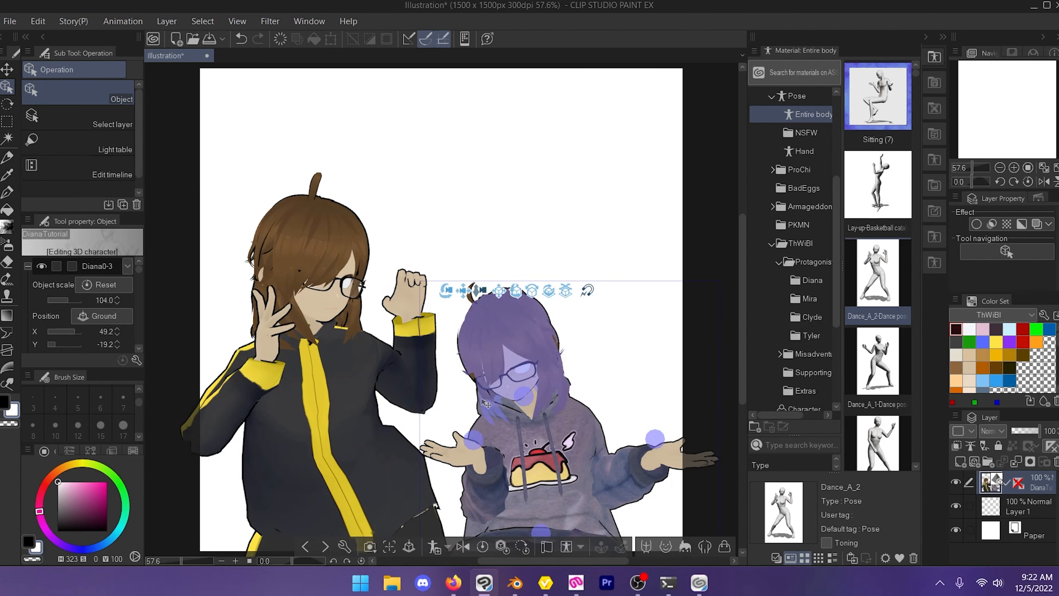
Step: Select the jacket character and move its free-standing control point from beyond the canvas edge closer to the characters
{"action": "left_click", "coordinate": [618, 280]}
{"action": "left_click_drag", "start_coordinate": [617, 281], "coordinate": [672, 105]}
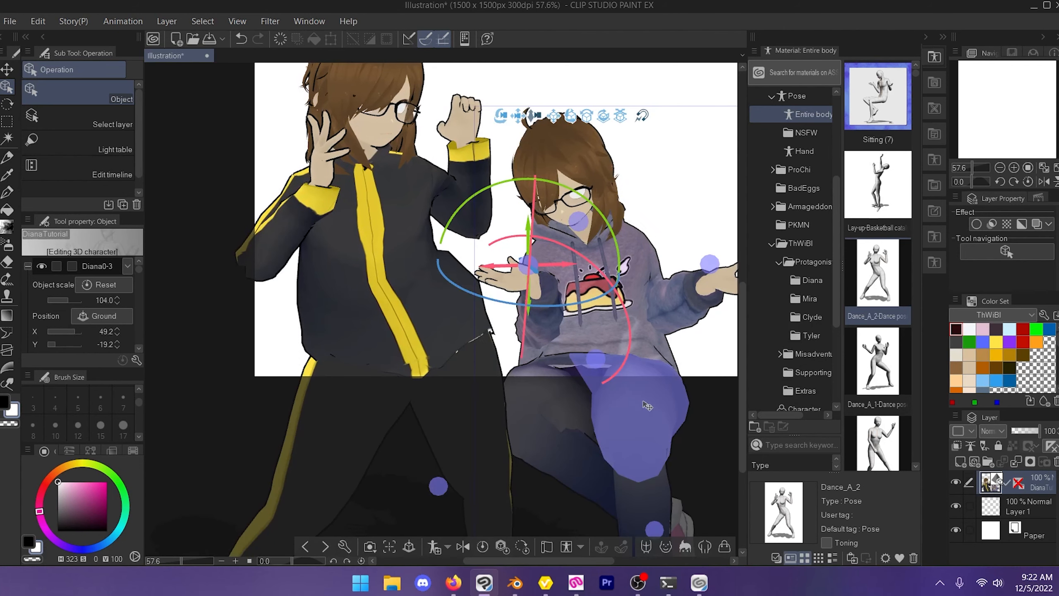
{"action": "left_click", "coordinate": [439, 486]}
{"action": "left_click_drag", "start_coordinate": [439, 452], "coordinate": [434, 209]}
{"action": "left_click_drag", "start_coordinate": [1014, 119], "coordinate": [1019, 98]}
{"action": "left_click", "coordinate": [373, 130]}
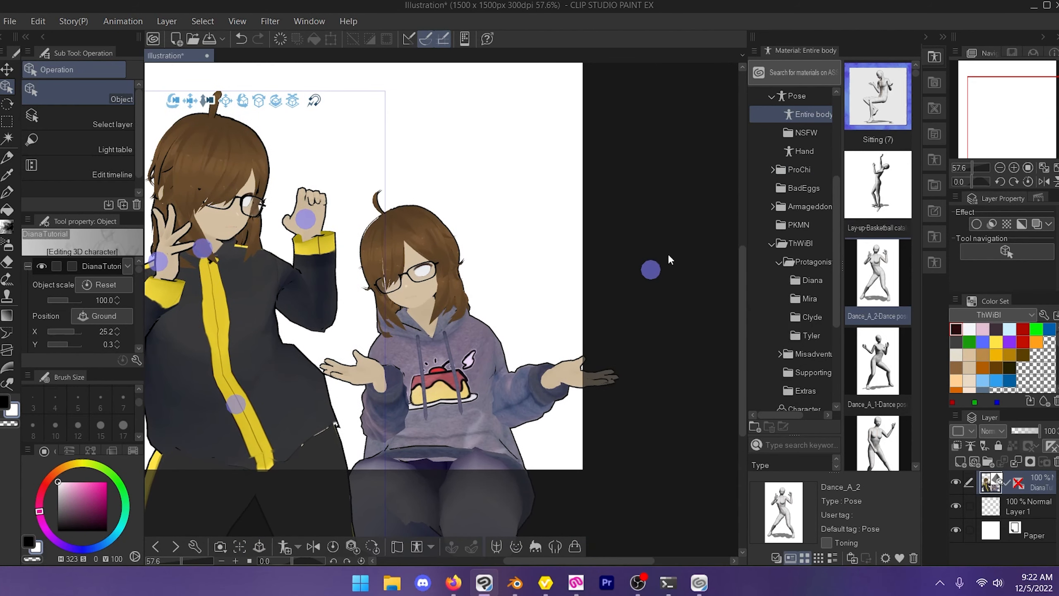
{"action": "left_click", "coordinate": [651, 268]}
{"action": "left_click_drag", "start_coordinate": [697, 276], "coordinate": [604, 263]}
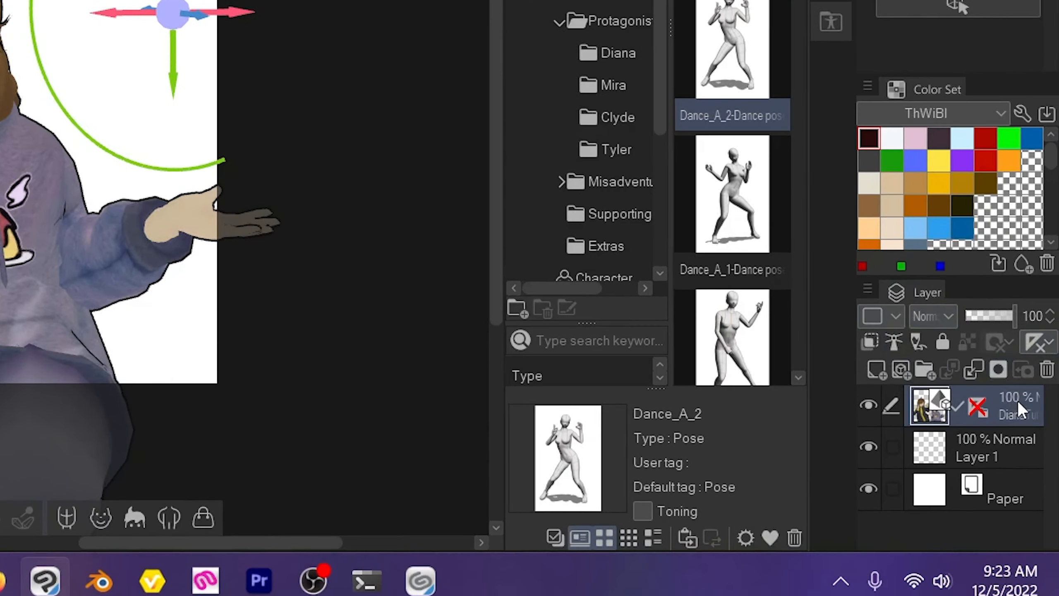
Step: Move the DianaTutorial 3D layer below Layer 1 in the layer order
{"action": "left_click_drag", "start_coordinate": [1040, 455], "coordinate": [1035, 498]}
{"action": "left_click_drag", "start_coordinate": [1004, 429], "coordinate": [1004, 431]}
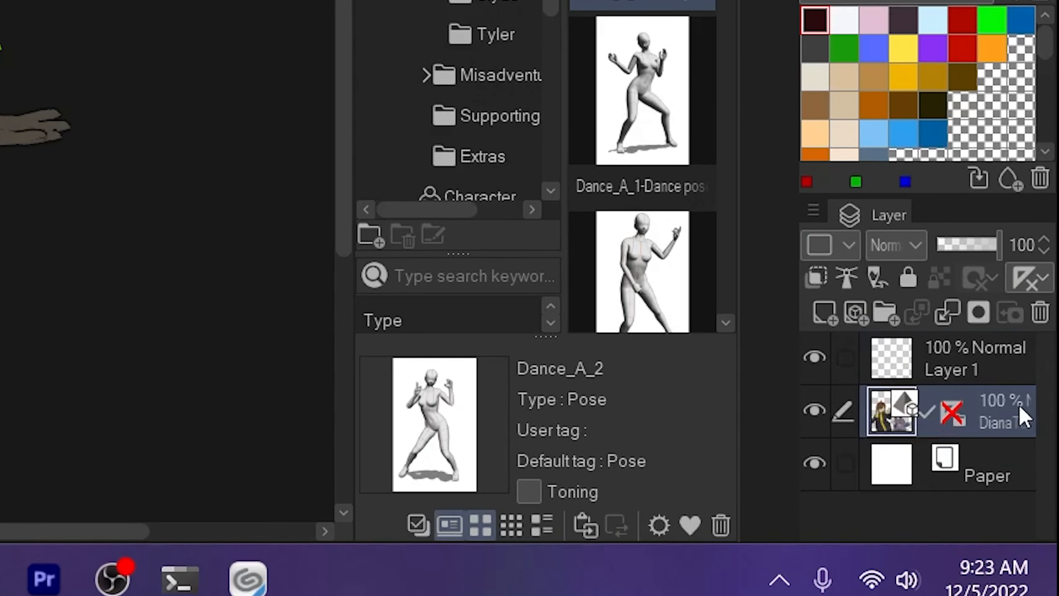
Step: Add a new vector layer above Layer 1 and set the Drawing Pen's brush size to 5
{"action": "left_click", "coordinate": [985, 363]}
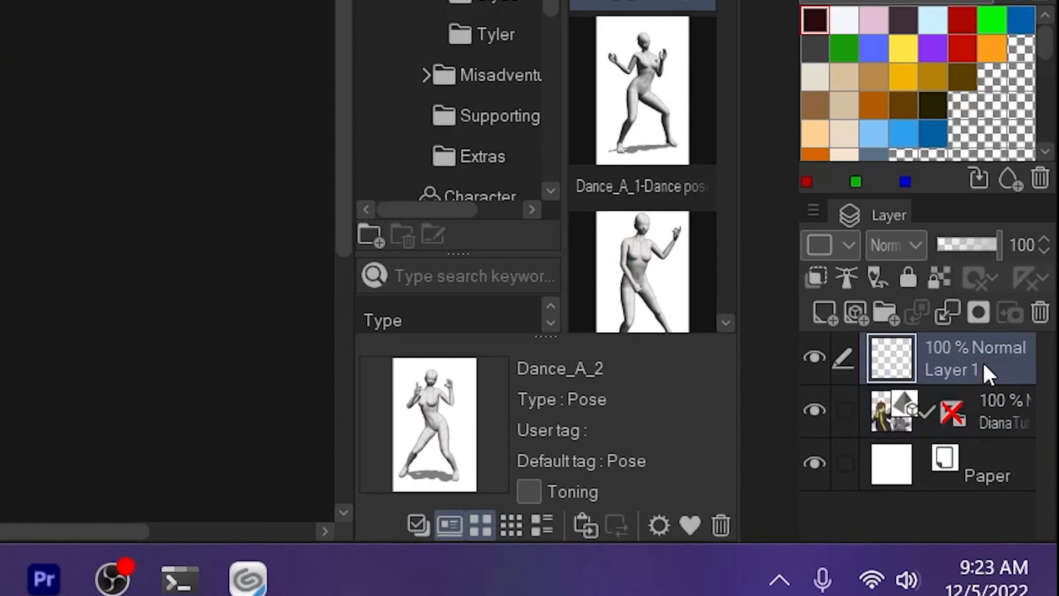
{"action": "left_click", "coordinate": [854, 313]}
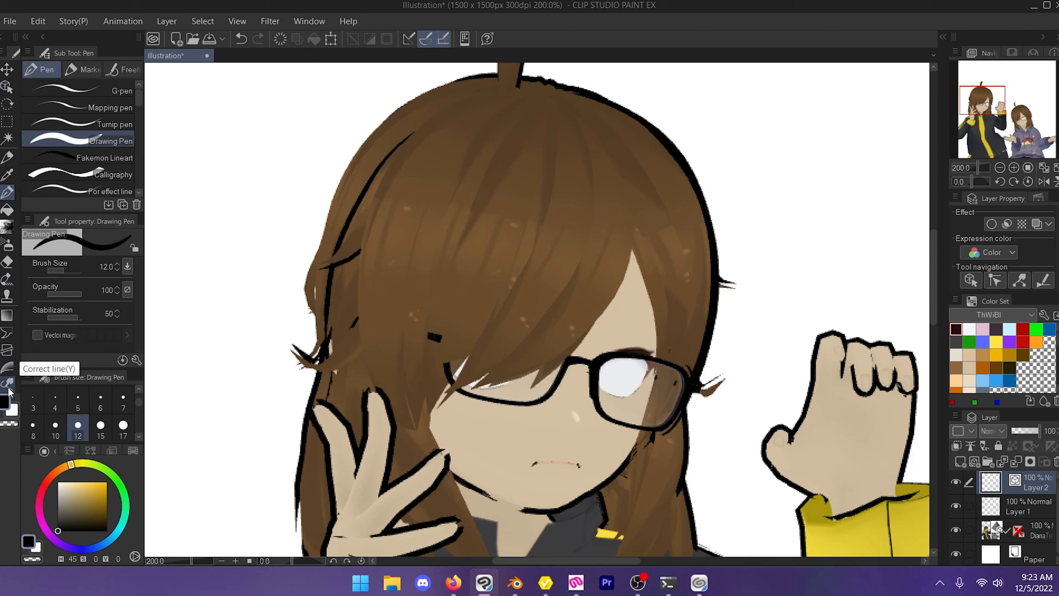
{"action": "left_click", "coordinate": [77, 400]}
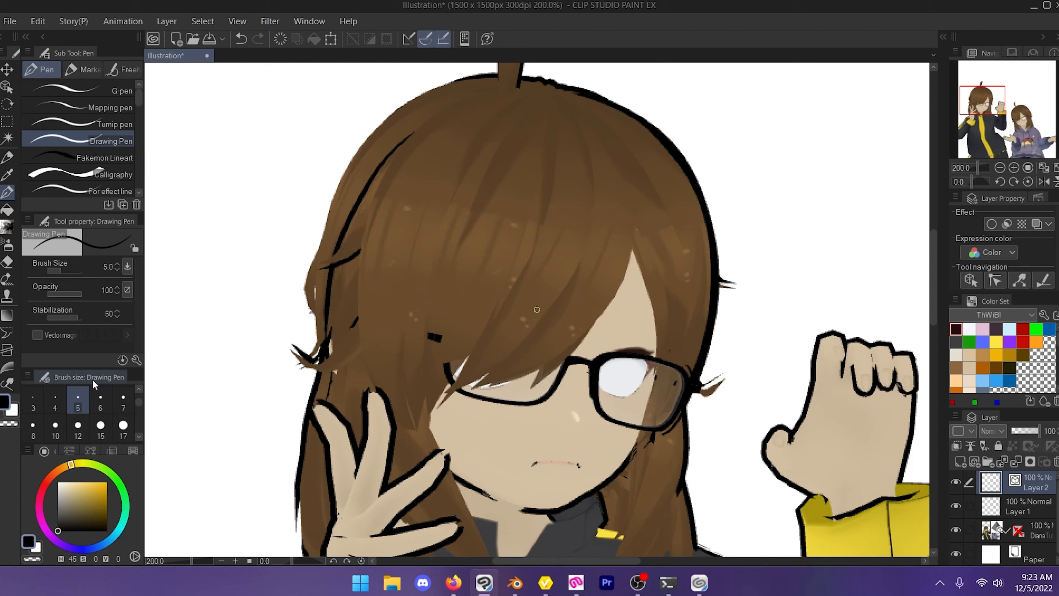
Step: Draw a few diagonal test strokes on the raster Layer 1 beside the jacket character's head
{"action": "left_click", "coordinate": [1040, 506]}
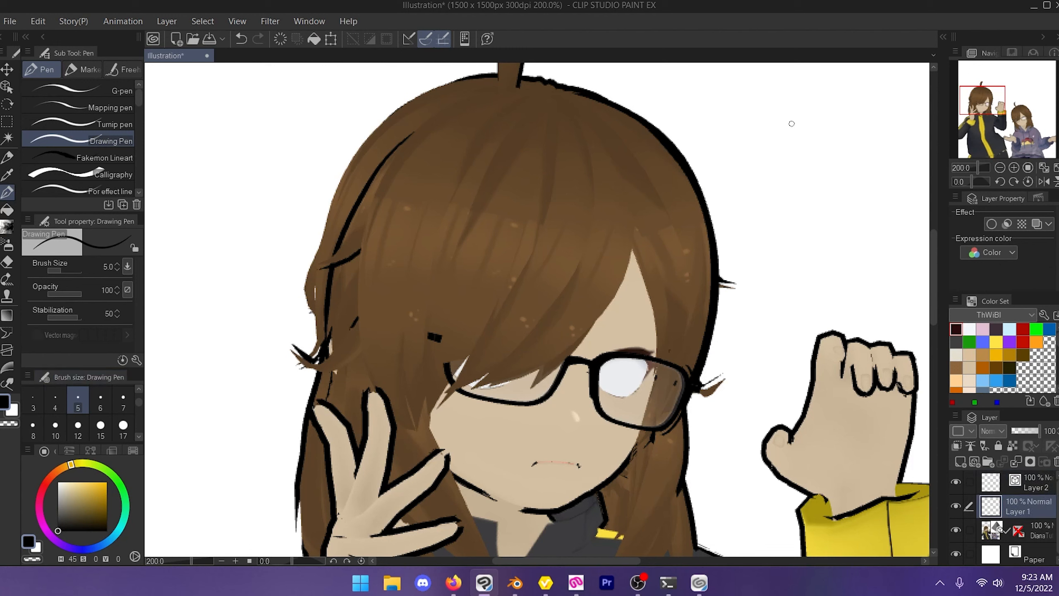
{"action": "left_click_drag", "start_coordinate": [789, 127], "coordinate": [716, 265]}
{"action": "mouse_move", "coordinate": [831, 118]}
{"action": "left_mouse_down"}
{"action": "mouse_move", "coordinate": [746, 231]}
{"action": "mouse_move", "coordinate": [817, 151]}
{"action": "mouse_move", "coordinate": [718, 268]}
{"action": "left_mouse_up"}
{"action": "mouse_move", "coordinate": [760, 211]}
{"action": "left_mouse_down"}
{"action": "mouse_move", "coordinate": [830, 127]}
{"action": "mouse_move", "coordinate": [775, 187]}
{"action": "left_mouse_up"}
{"action": "left_click", "coordinate": [1056, 167]}
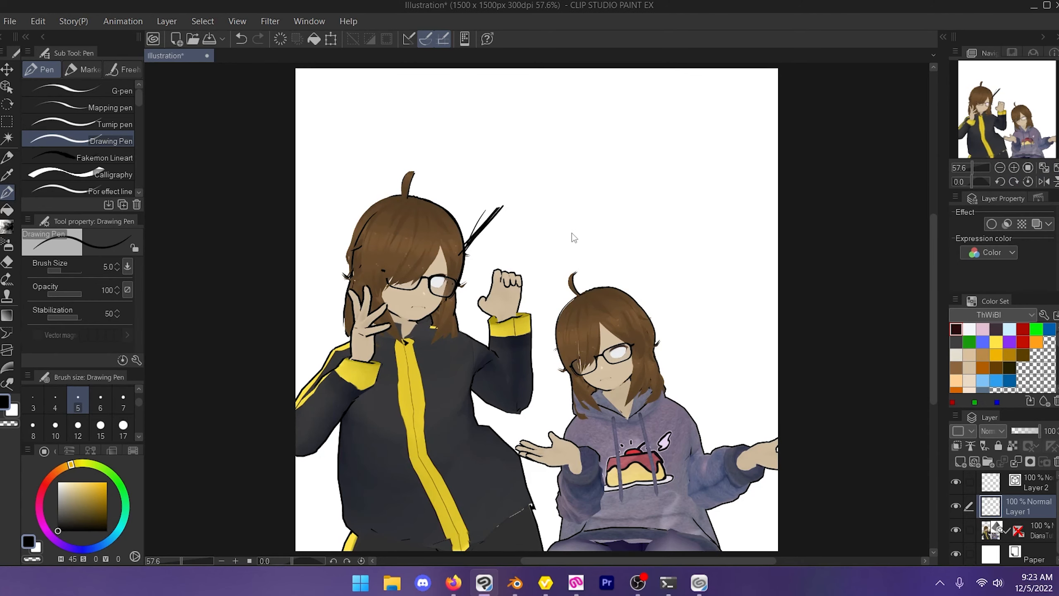
Step: Scale the raster strokes on Layer 1 up to several times their size, then shrink them back to roughly their original size
{"action": "key", "text": "ctrl+t"}
{"action": "mouse_move", "coordinate": [503, 255]}
{"action": "left_mouse_down"}
{"action": "mouse_move", "coordinate": [541, 308]}
{"action": "mouse_move", "coordinate": [695, 457]}
{"action": "left_mouse_up"}
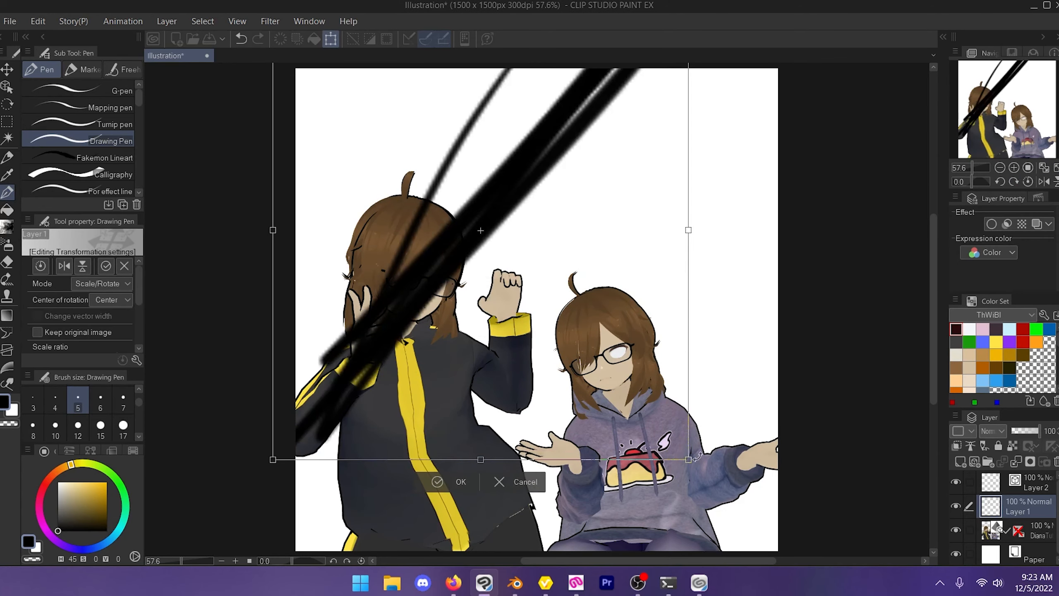
{"action": "left_click", "coordinate": [458, 482]}
{"action": "key", "text": "ctrl+t"}
{"action": "left_click_drag", "start_coordinate": [688, 458], "coordinate": [513, 263]}
{"action": "left_click", "coordinate": [438, 288]}
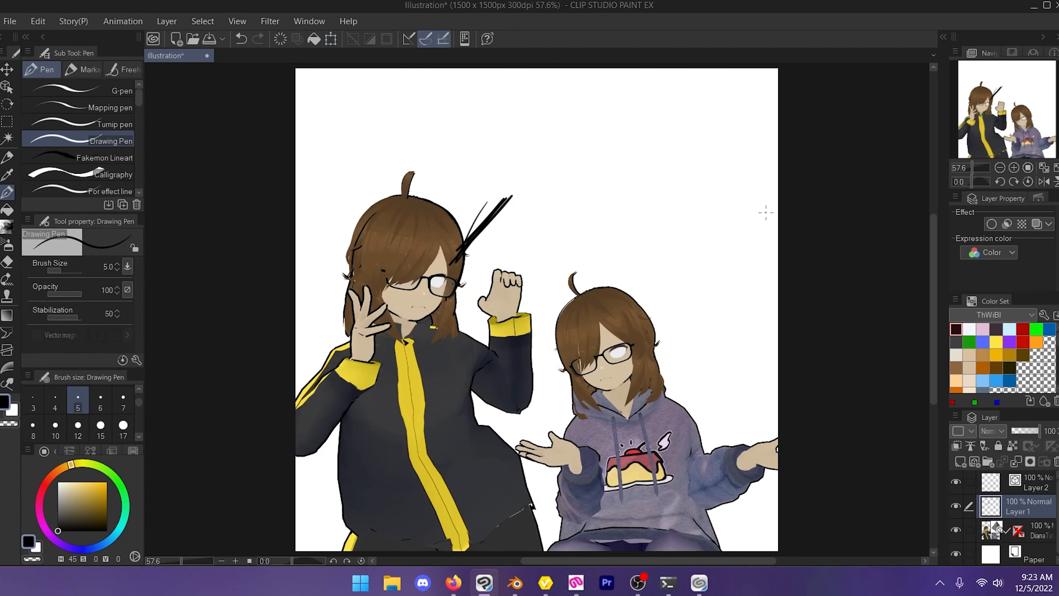
Step: Examine the rescaled raster strokes up close, then undo both transformations and the strokes on Layer 1
{"action": "left_click", "coordinate": [1026, 170]}
{"action": "left_click", "coordinate": [1014, 168]}
{"action": "left_click_drag", "start_coordinate": [1009, 121], "coordinate": [1003, 110]}
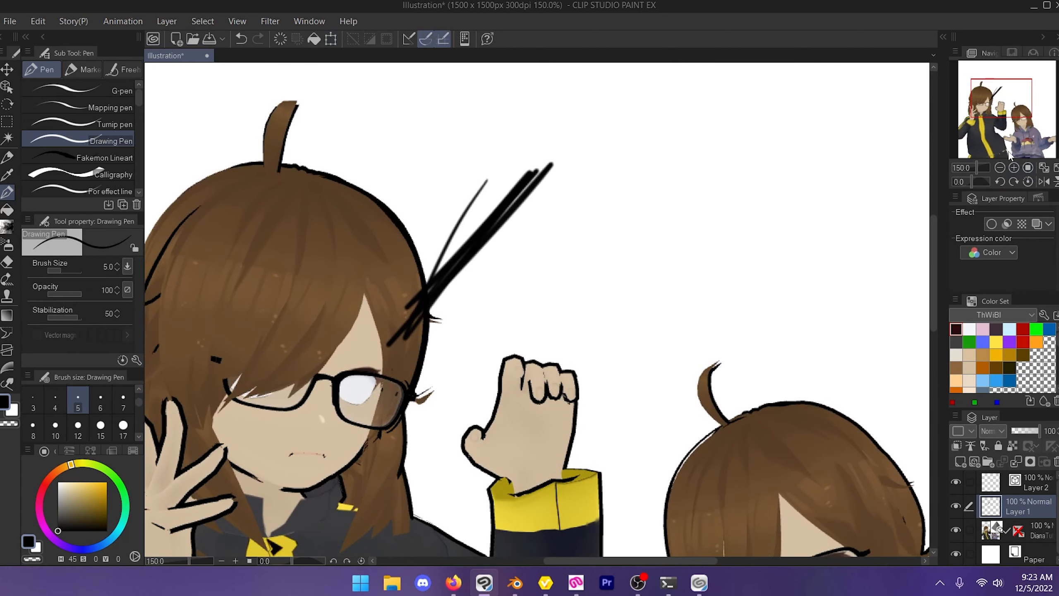
{"action": "key", "text": "ctrl+z"}
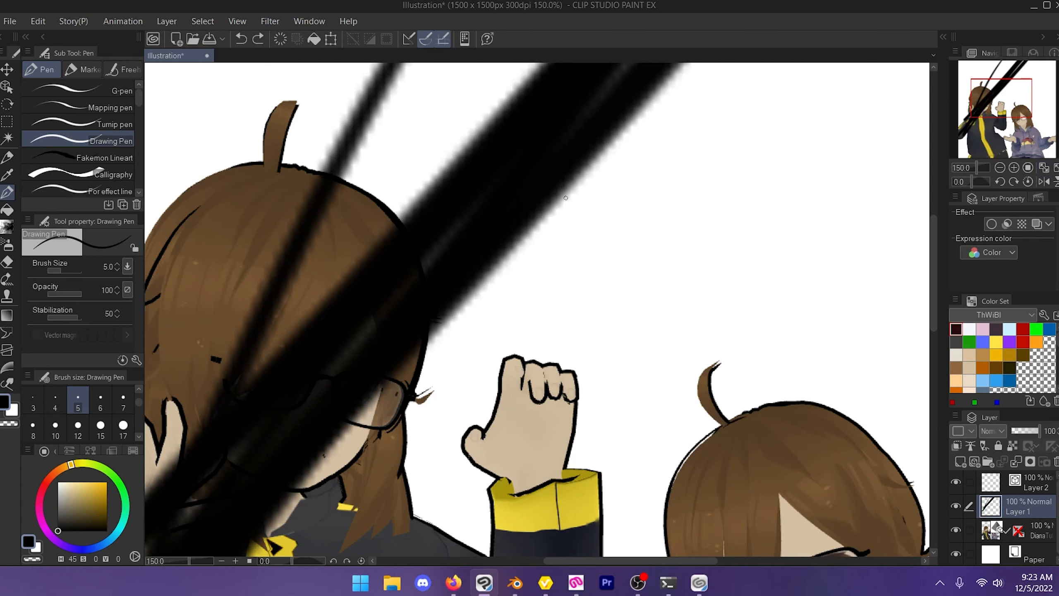
{"action": "key", "text": "ctrl+z"}
{"action": "key", "text": "ctrl+z"}
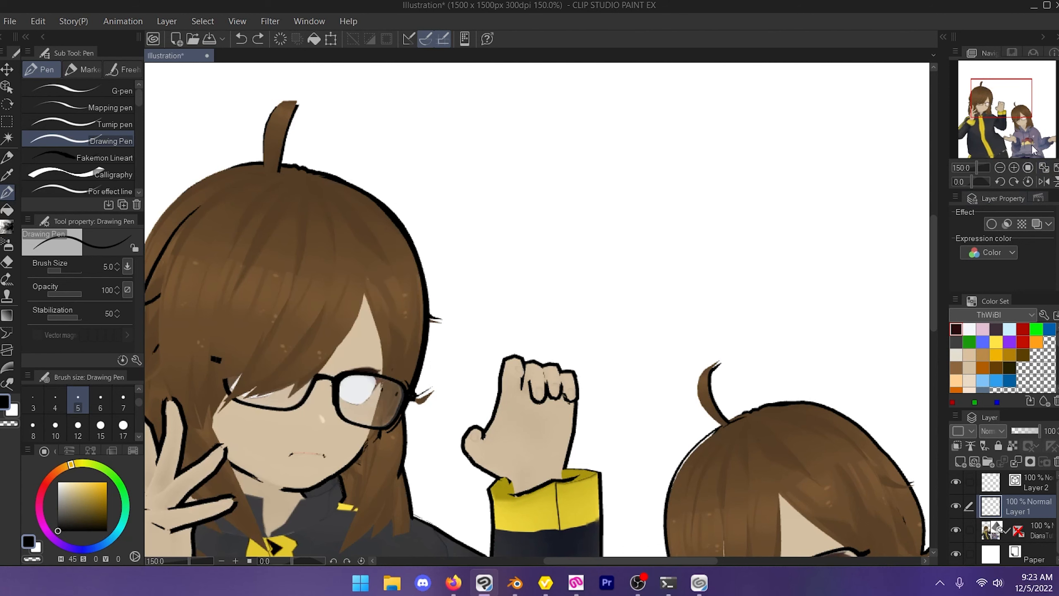
Step: Draw diagonal test strokes on the vector Layer 2 beside the jacket character's head and scale them up
{"action": "left_click", "coordinate": [1029, 477]}
{"action": "left_click_drag", "start_coordinate": [538, 239], "coordinate": [744, 99]}
{"action": "left_click_drag", "start_coordinate": [560, 226], "coordinate": [704, 127]}
{"action": "key", "text": "ctrl+t"}
{"action": "mouse_move", "coordinate": [741, 246]}
{"action": "left_mouse_down"}
{"action": "mouse_move", "coordinate": [772, 309]}
{"action": "mouse_move", "coordinate": [891, 348]}
{"action": "mouse_move", "coordinate": [959, 444]}
{"action": "left_mouse_up"}
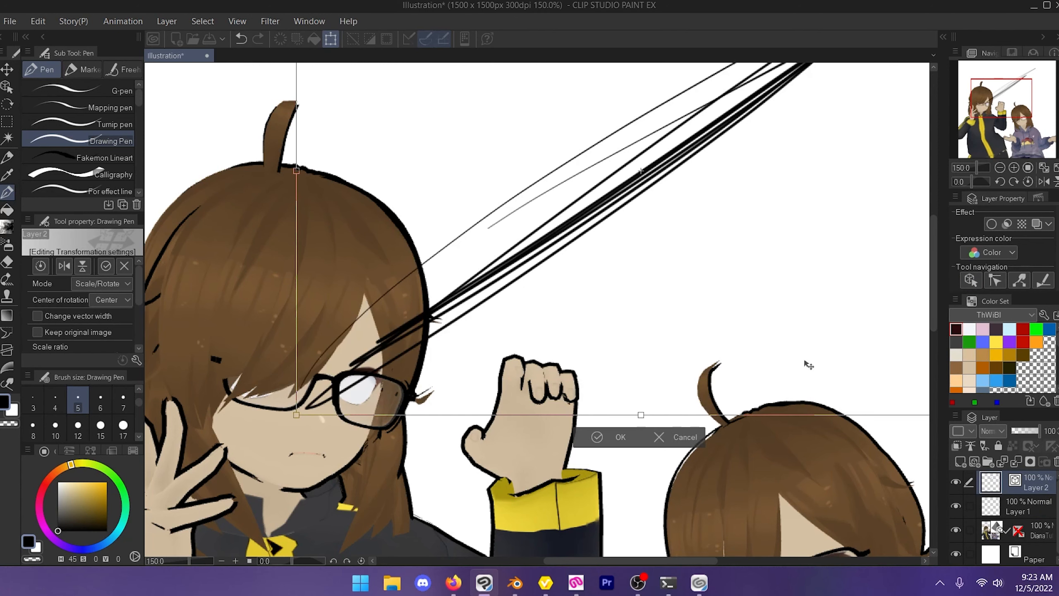
{"action": "left_click", "coordinate": [597, 437]}
{"action": "left_click", "coordinate": [1000, 167]}
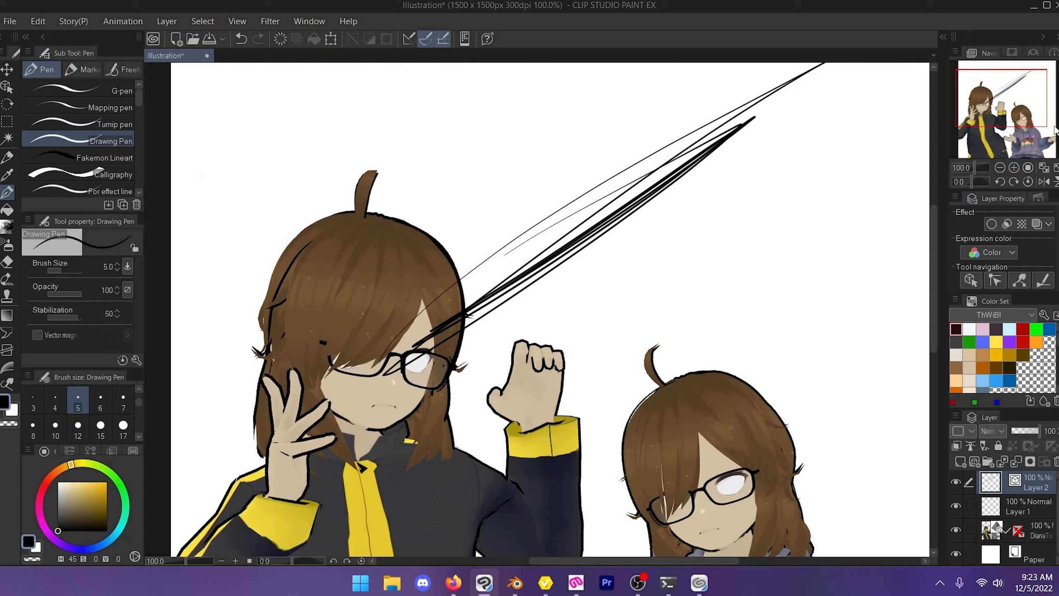
Step: Select the vector strokes with the Object tool and pull one control point down to bend its line into a curve
{"action": "left_click", "coordinate": [7, 86]}
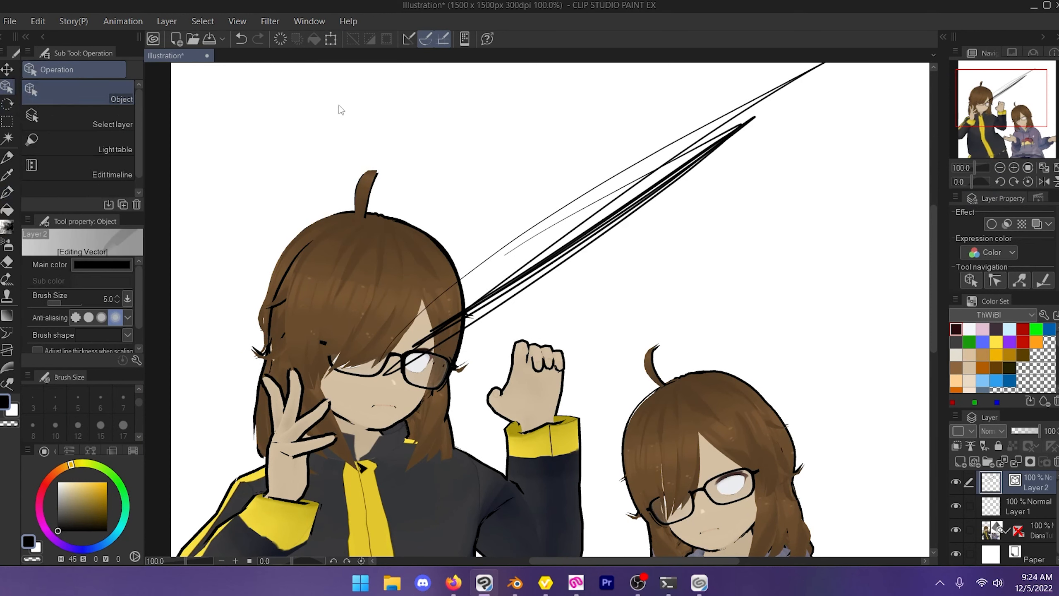
{"action": "left_click", "coordinate": [533, 275]}
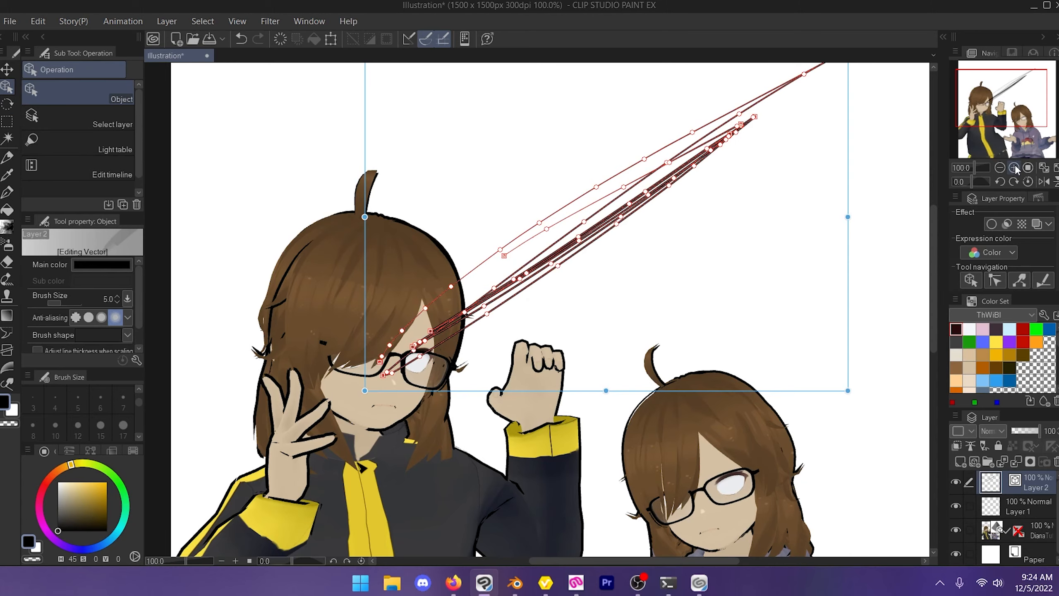
{"action": "scroll", "coordinate": [532, 274], "scroll_direction": "up", "scroll_amount": 2}
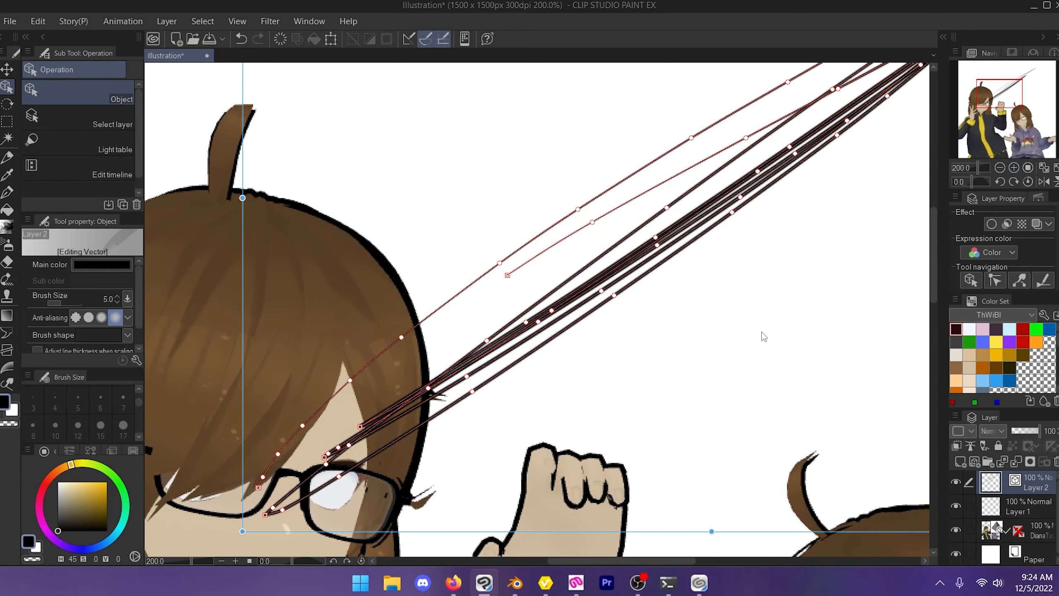
{"action": "left_click_drag", "start_coordinate": [614, 297], "coordinate": [657, 422]}
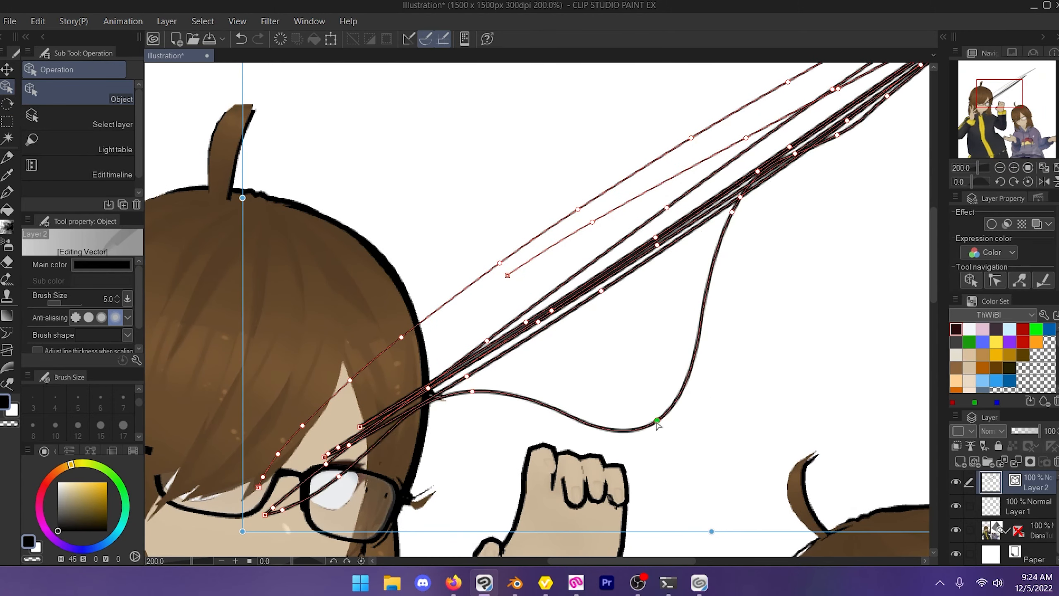
Step: Pull two more control points of the vector line outward to bend it into a large loop
{"action": "left_click_drag", "start_coordinate": [732, 213], "coordinate": [851, 325]}
{"action": "left_click_drag", "start_coordinate": [656, 238], "coordinate": [518, 160]}
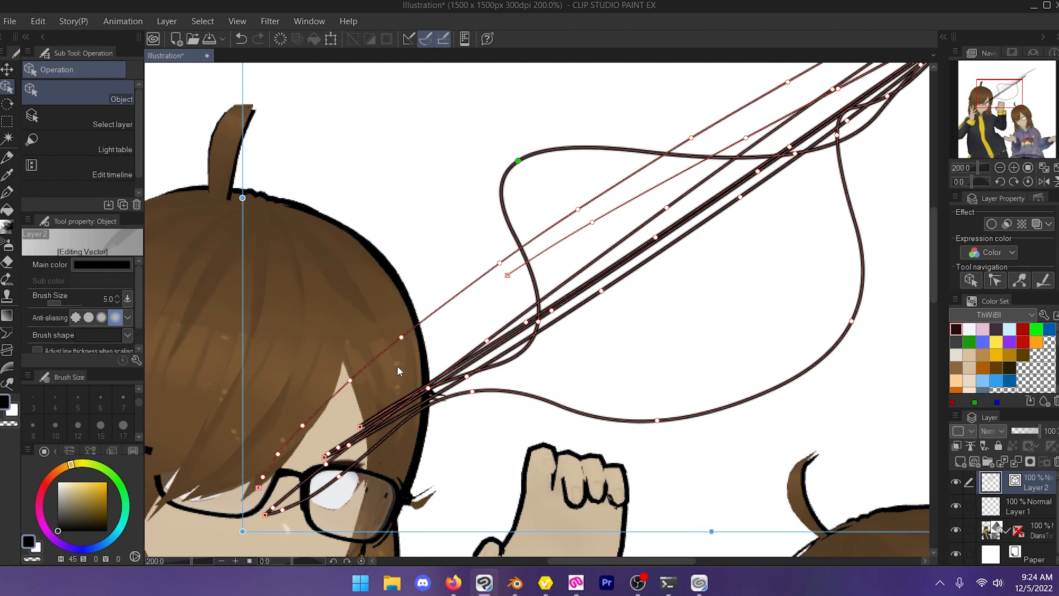
Step: Undo the control point edits, the scaling and the test strokes on the vector Layer 2
{"action": "left_click", "coordinate": [1044, 167]}
{"action": "left_click", "coordinate": [636, 326]}
{"action": "key", "text": "ctrl+z"}
{"action": "key", "text": "ctrl+z"}
{"action": "key", "text": "ctrl+z"}
{"action": "key", "text": "ctrl+z"}
{"action": "key", "text": "ctrl+z"}
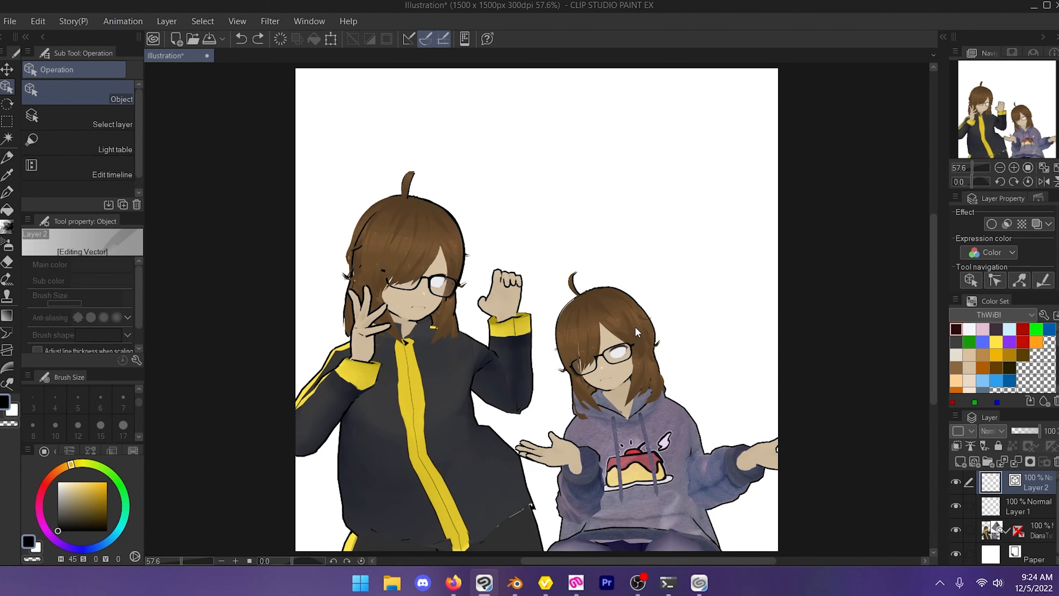
Step: Draw the hoodie character's eyebrow, nose and chin outline in black on Layer 2 with the size 5 Drawing Pen
{"action": "double_click", "coordinate": [1028, 169]}
{"action": "left_click_drag", "start_coordinate": [1003, 116], "coordinate": [1024, 115]}
{"action": "left_click", "coordinate": [1028, 167]}
{"action": "mouse_move", "coordinate": [792, 405]}
{"action": "left_mouse_down"}
{"action": "mouse_move", "coordinate": [799, 357]}
{"action": "mouse_move", "coordinate": [768, 348]}
{"action": "mouse_move", "coordinate": [794, 411]}
{"action": "left_mouse_up"}
{"action": "left_click", "coordinate": [7, 192]}
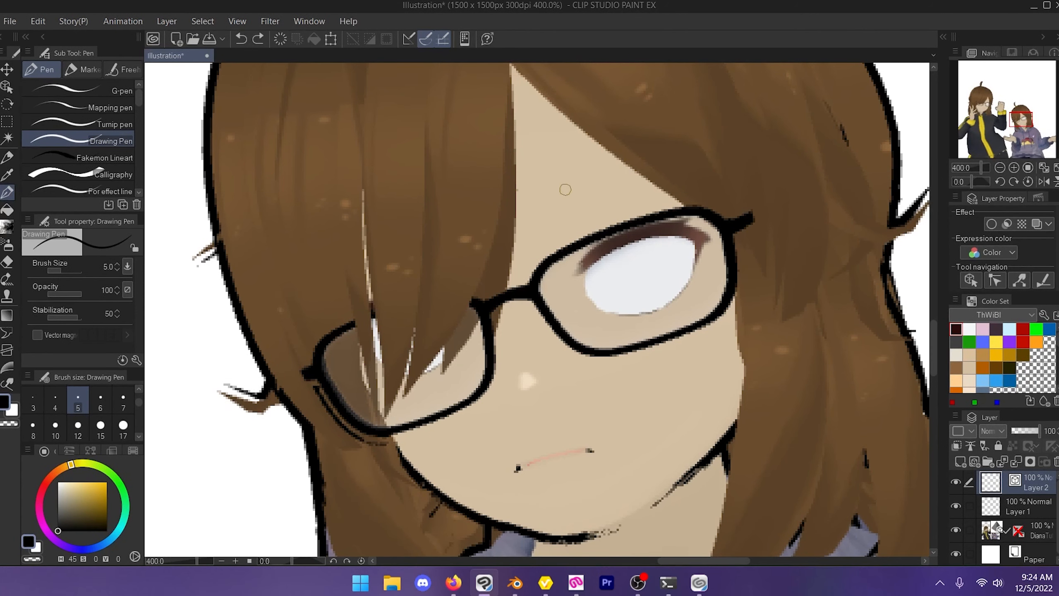
{"action": "left_click_drag", "start_coordinate": [552, 229], "coordinate": [697, 181]}
{"action": "left_click_drag", "start_coordinate": [523, 361], "coordinate": [527, 393]}
{"action": "left_click_drag", "start_coordinate": [589, 537], "coordinate": [725, 444]}
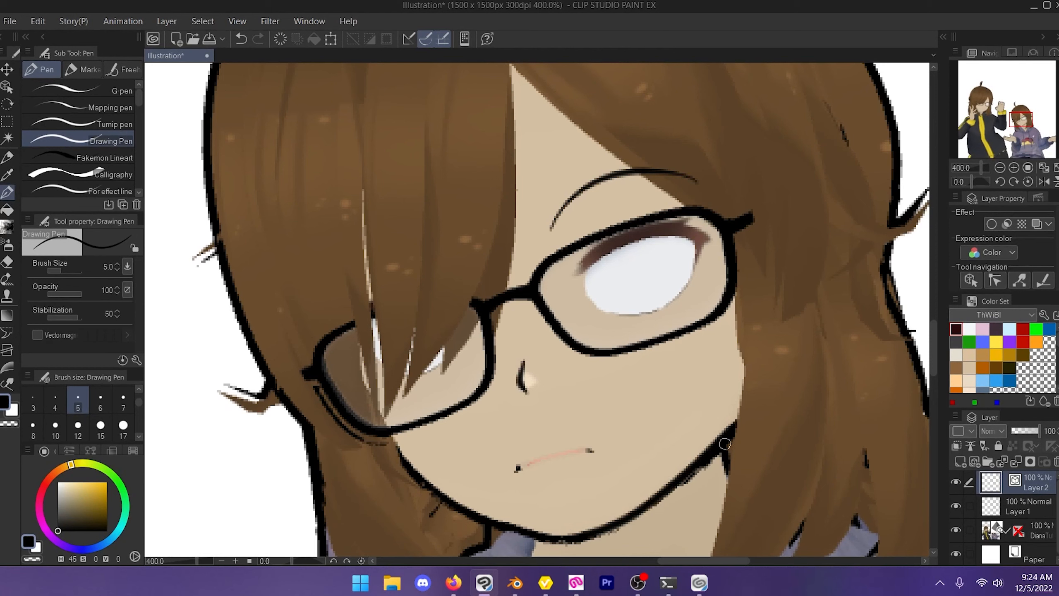
Step: Paint over the hoodie character's mouth on Layer 1 with the Drawing Pen at size 12 in the sampled skin color
{"action": "scroll", "coordinate": [725, 444], "scroll_direction": "down", "scroll_amount": 3}
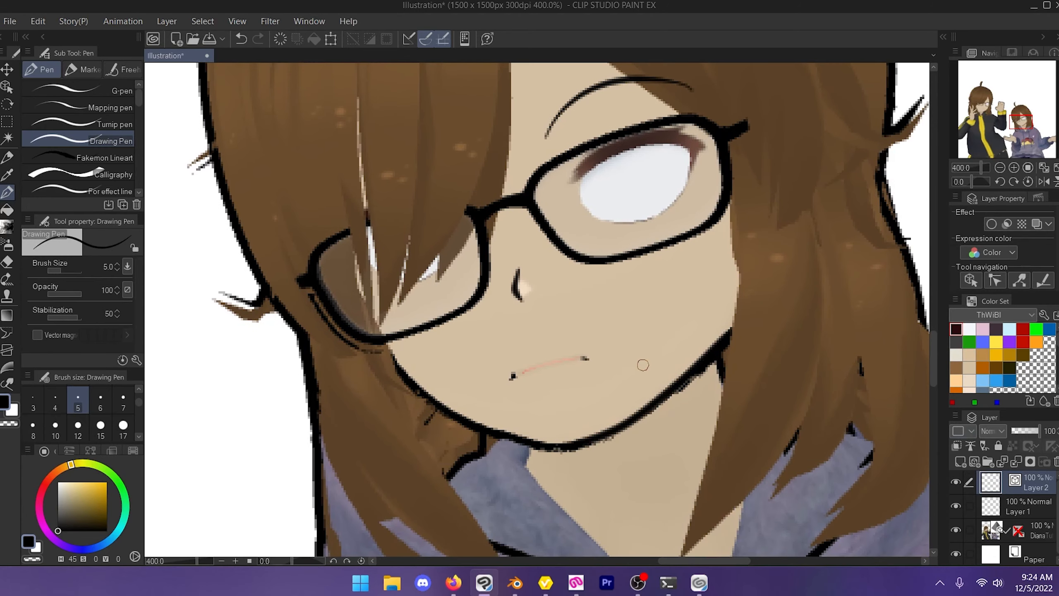
{"action": "left_click", "coordinate": [1018, 168]}
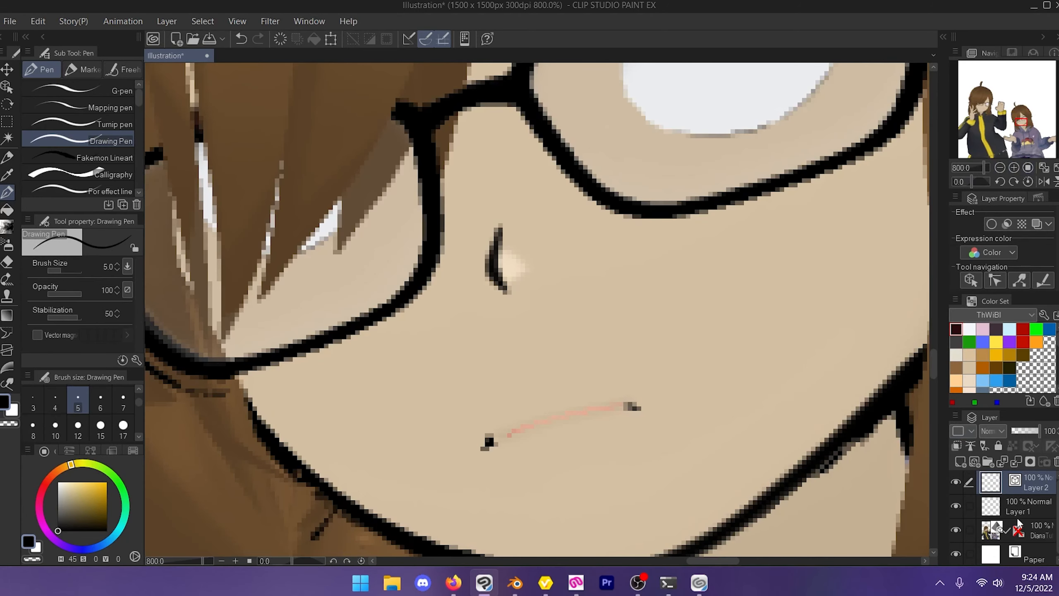
{"action": "left_click", "coordinate": [1023, 507]}
{"action": "left_click", "coordinate": [77, 429]}
{"action": "right_click", "coordinate": [674, 292]}
{"action": "mouse_move", "coordinate": [443, 461]}
{"action": "left_mouse_down"}
{"action": "mouse_move", "coordinate": [543, 428]}
{"action": "mouse_move", "coordinate": [653, 418]}
{"action": "left_mouse_up"}
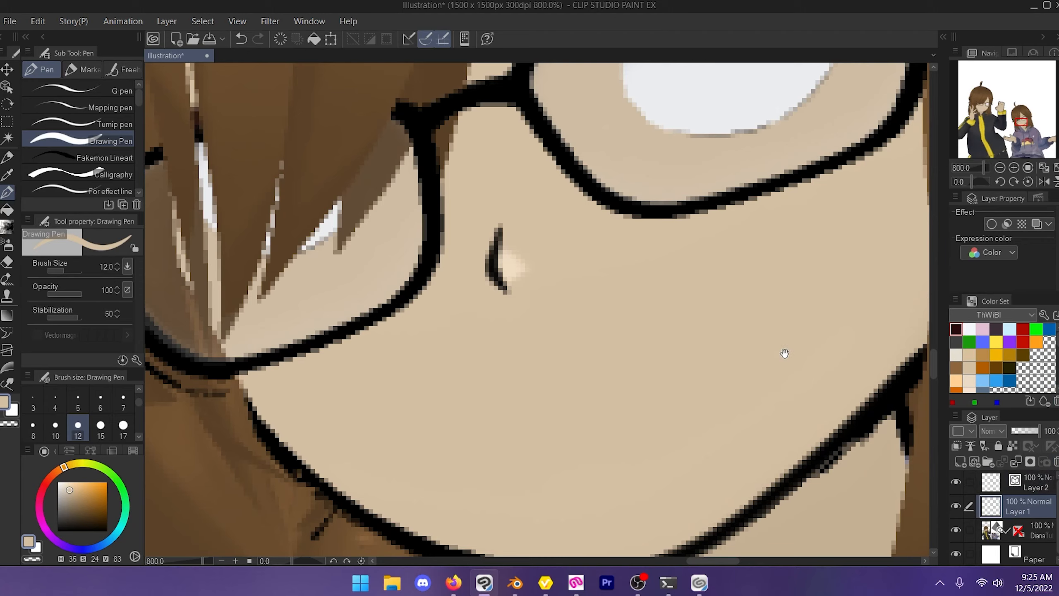
Step: Draw a lower eyelid line across the hoodie character's eye in black at size 5 on Layer 2
{"action": "scroll", "coordinate": [816, 359], "scroll_direction": "up", "scroll_amount": 5}
{"action": "left_click", "coordinate": [1030, 484]}
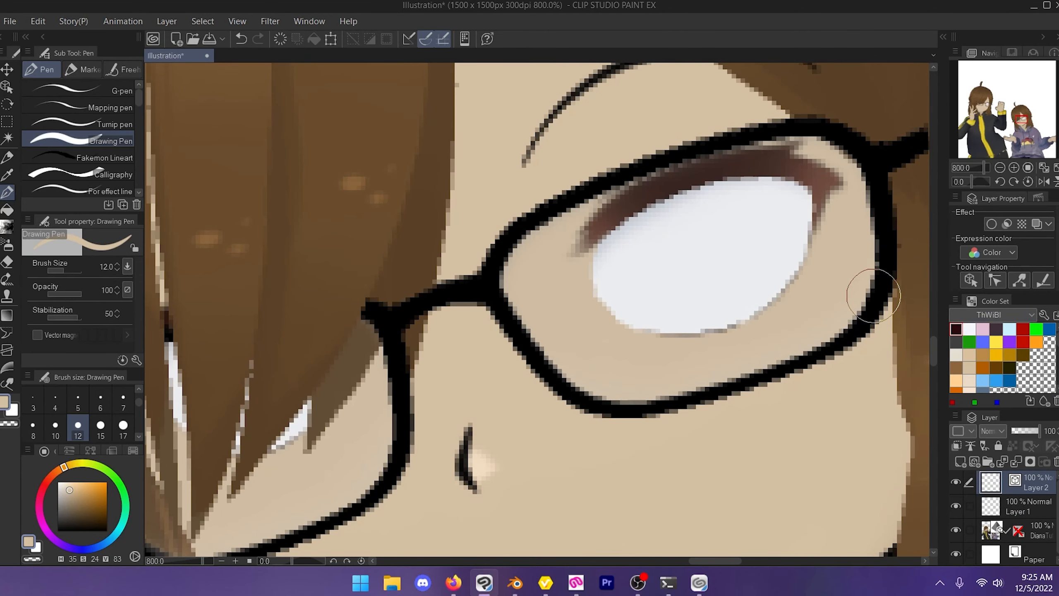
{"action": "left_click", "coordinate": [78, 401]}
{"action": "left_click", "coordinate": [956, 328]}
{"action": "mouse_move", "coordinate": [642, 340]}
{"action": "left_mouse_down"}
{"action": "mouse_move", "coordinate": [815, 299]}
{"action": "mouse_move", "coordinate": [795, 252]}
{"action": "left_mouse_up"}
Step: Cover the eye white beneath the lower eyelid line with the sampled skin color on Layer 1
{"action": "right_click", "coordinate": [673, 318]}
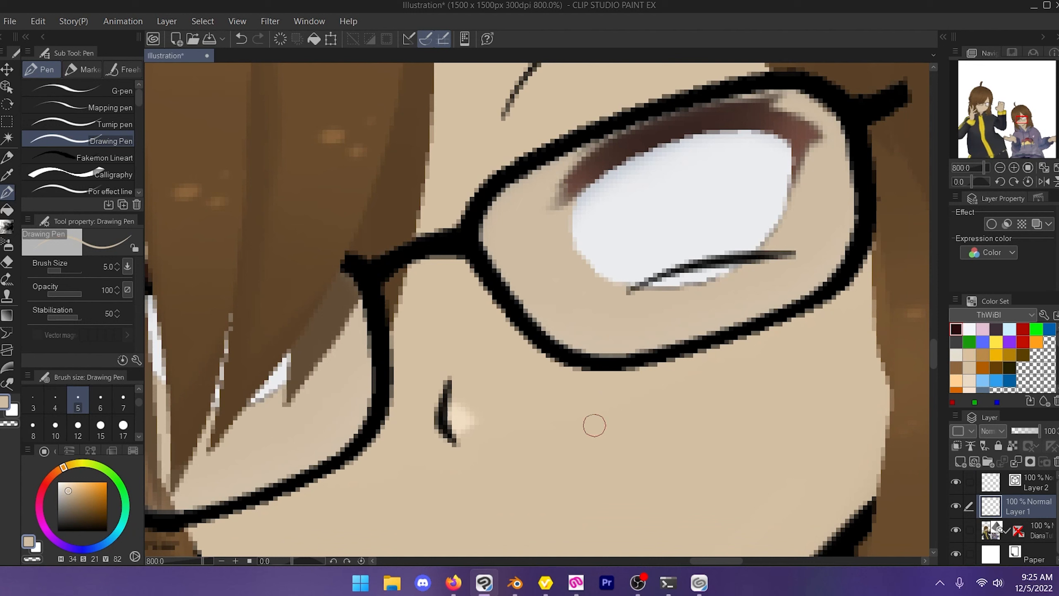
{"action": "left_click_drag", "start_coordinate": [655, 289], "coordinate": [756, 267]}
{"action": "left_click_drag", "start_coordinate": [756, 268], "coordinate": [635, 296]}
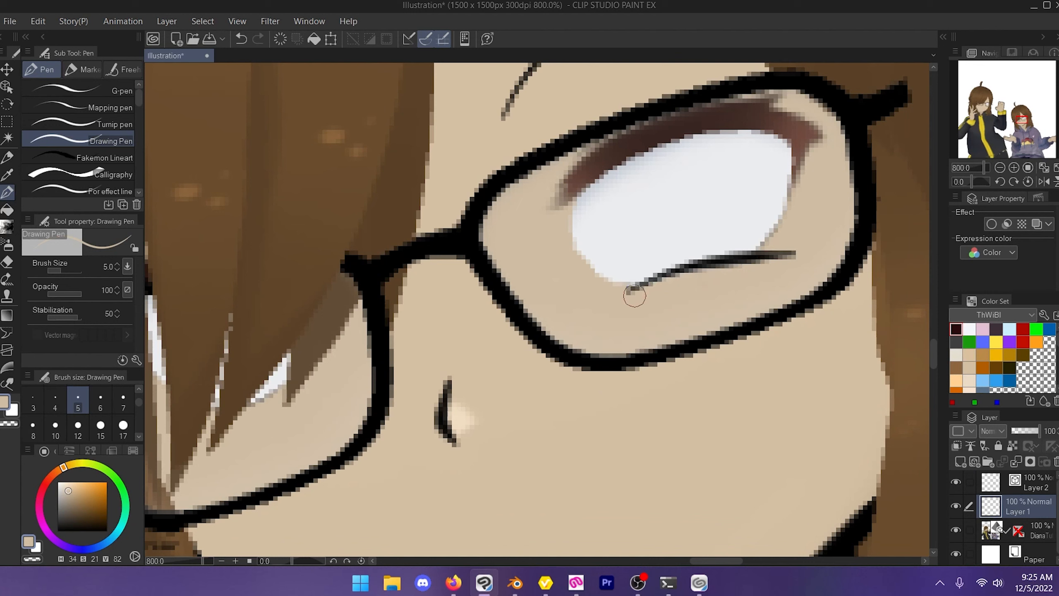
Step: Draw the iris ring and pupil of the hoodie character's eye in black on Layer 2
{"action": "left_click", "coordinate": [1044, 488]}
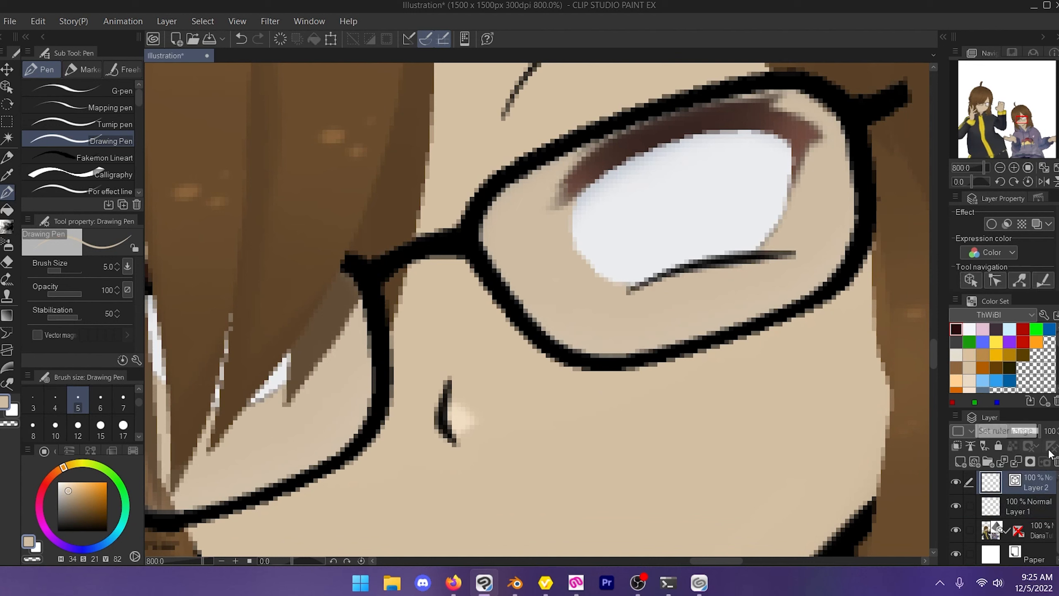
{"action": "left_click_drag", "start_coordinate": [70, 512], "coordinate": [52, 544]}
{"action": "left_click", "coordinate": [1000, 167]}
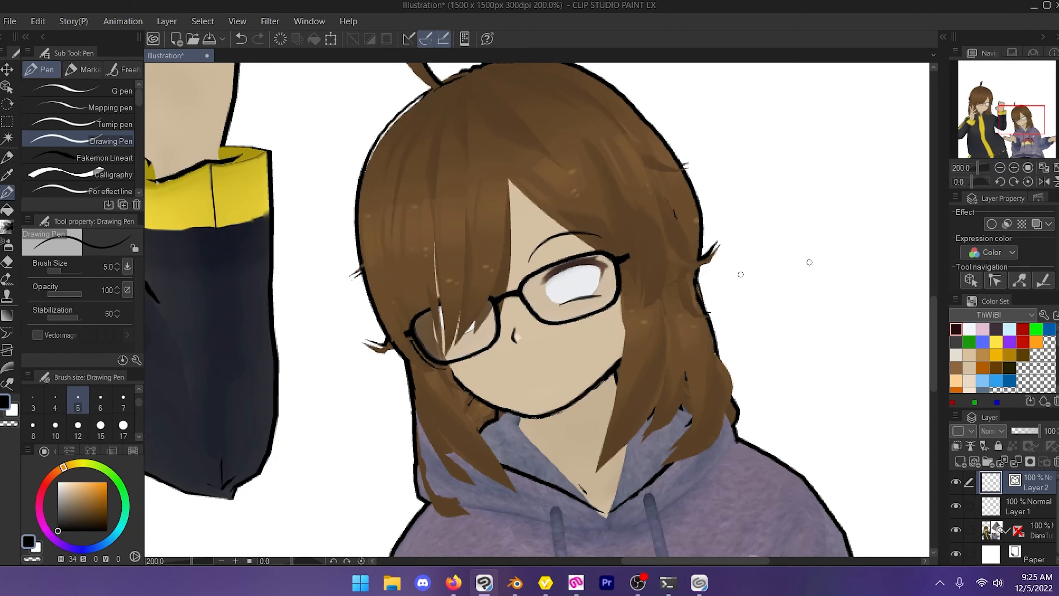
{"action": "left_click", "coordinate": [1014, 168]}
{"action": "left_click", "coordinate": [1014, 168]}
{"action": "left_click_drag", "start_coordinate": [867, 247], "coordinate": [853, 334]}
{"action": "mouse_move", "coordinate": [693, 222]}
{"action": "left_mouse_down"}
{"action": "mouse_move", "coordinate": [722, 330]}
{"action": "mouse_move", "coordinate": [709, 232]}
{"action": "mouse_move", "coordinate": [646, 260]}
{"action": "mouse_move", "coordinate": [733, 241]}
{"action": "mouse_move", "coordinate": [670, 221]}
{"action": "left_mouse_up"}
{"action": "key", "text": "ctrl+z"}
{"action": "left_click_drag", "start_coordinate": [694, 256], "coordinate": [697, 267]}
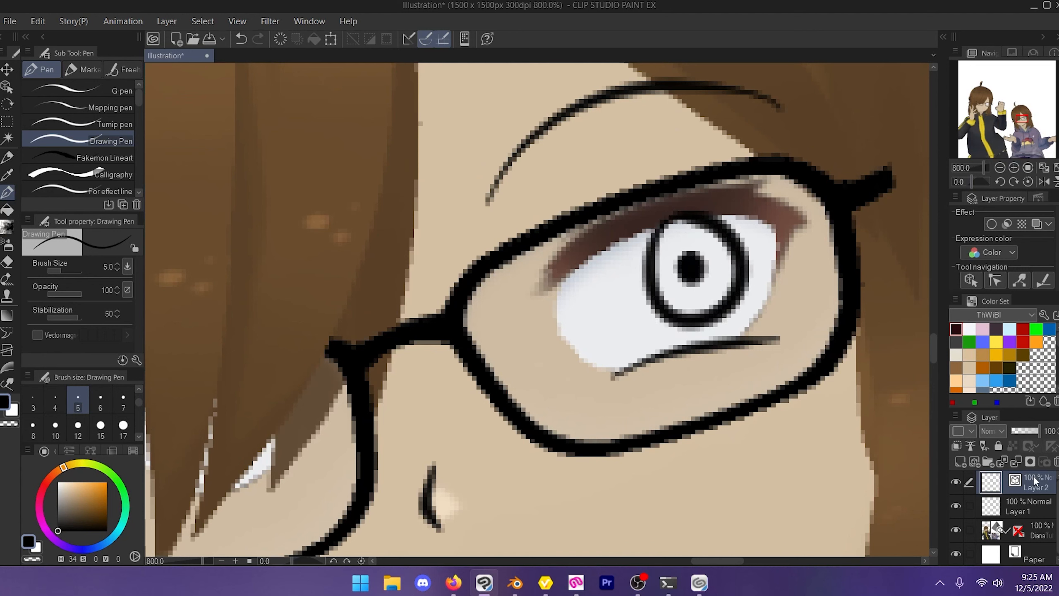
Step: Fill the hoodie character's iris with dark brown on Layer 1, referring to all layers
{"action": "left_click", "coordinate": [1028, 507]}
{"action": "left_click", "coordinate": [996, 367]}
{"action": "key", "text": "g"}
{"action": "left_click", "coordinate": [692, 298]}
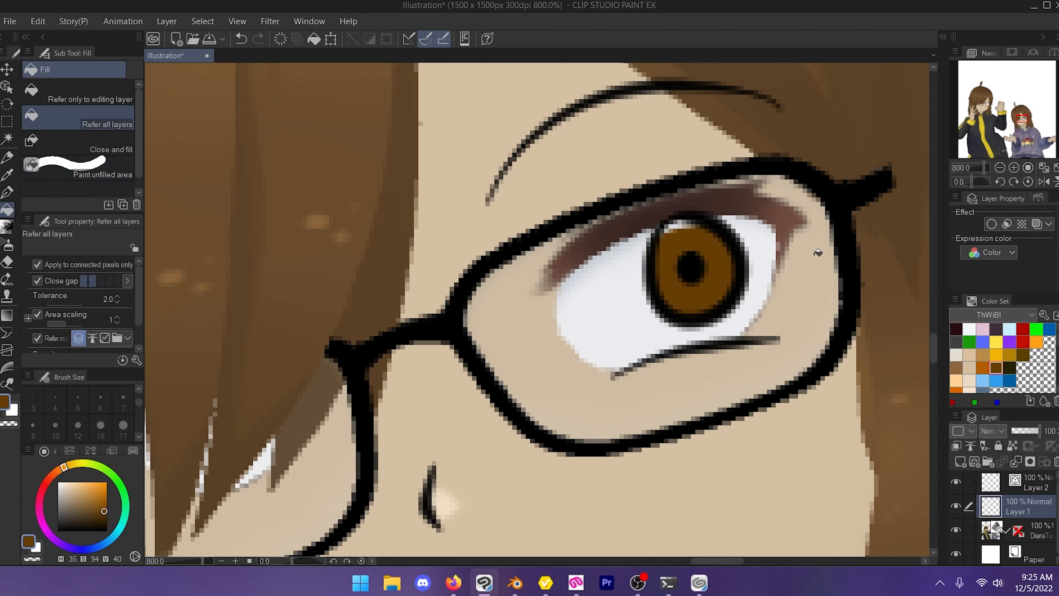
Step: Paint a lighter orange-brown accent in the lower part of the iris on Layer 1 with the Drawing Pen
{"action": "key", "text": "p"}
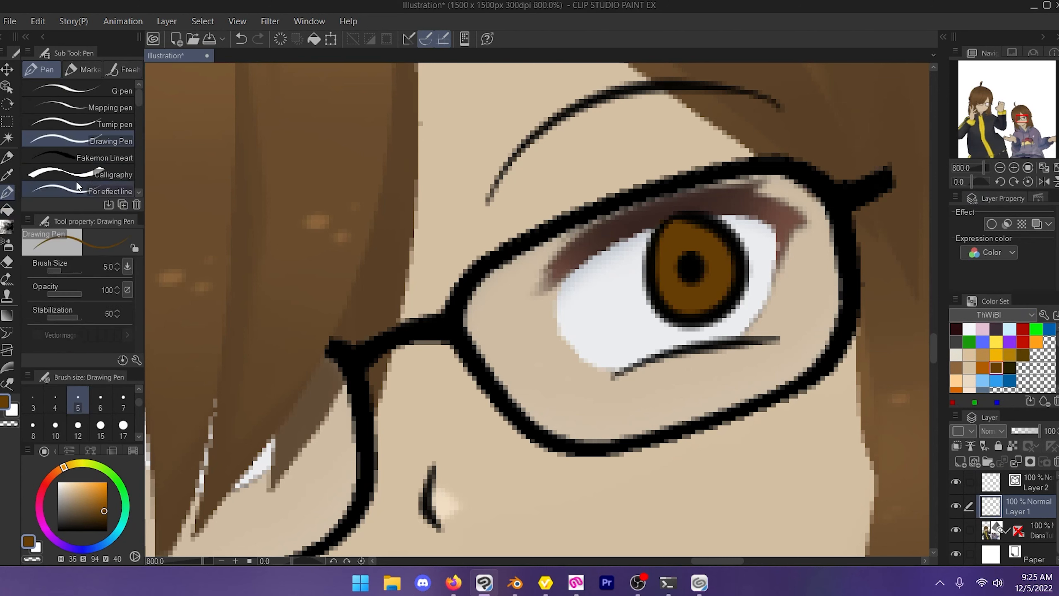
{"action": "left_click", "coordinate": [983, 367]}
{"action": "mouse_move", "coordinate": [685, 293]}
{"action": "left_mouse_down"}
{"action": "mouse_move", "coordinate": [678, 298]}
{"action": "mouse_move", "coordinate": [705, 295]}
{"action": "left_mouse_up"}
Step: Add a white highlight to the upper edge of the hoodie character's iris on Layer 2
{"action": "left_click_drag", "start_coordinate": [75, 490], "coordinate": [29, 442]}
{"action": "left_click", "coordinate": [1028, 485]}
{"action": "left_click_drag", "start_coordinate": [658, 240], "coordinate": [660, 261]}
{"action": "left_click", "coordinate": [1000, 168]}
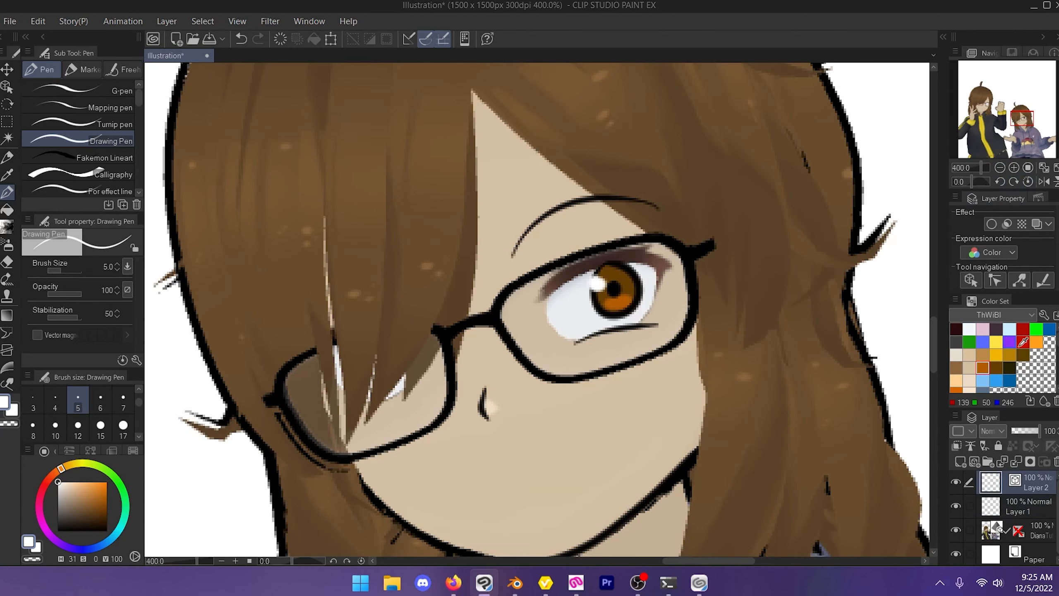
Step: Draw a smiling mouth with a short lower-lip line on the hoodie character in black on Layer 2
{"action": "left_click_drag", "start_coordinate": [85, 513], "coordinate": [54, 555]}
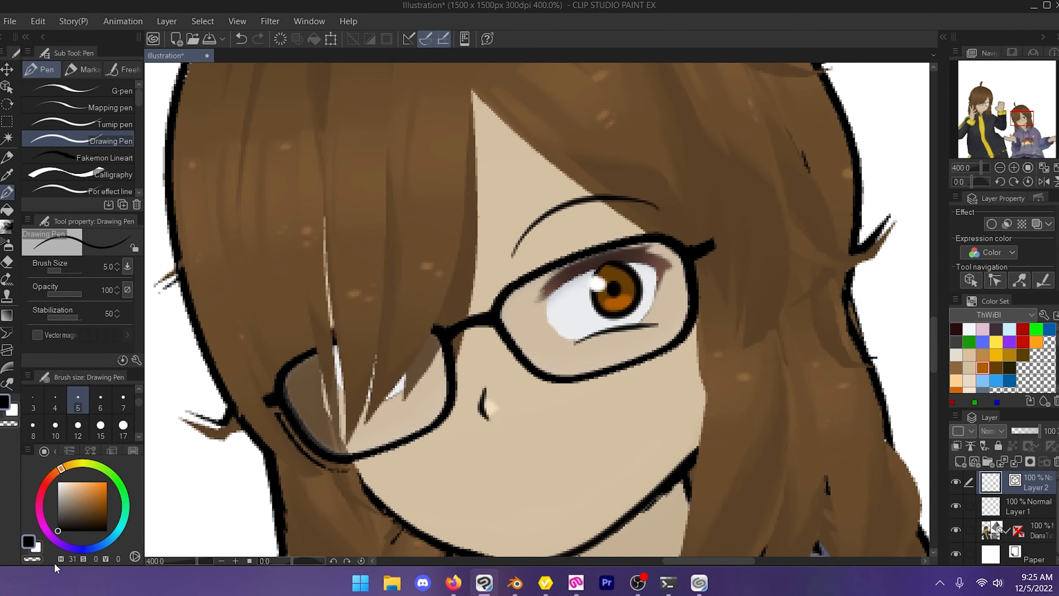
{"action": "mouse_move", "coordinate": [476, 493]}
{"action": "left_mouse_down"}
{"action": "mouse_move", "coordinate": [594, 452]}
{"action": "mouse_move", "coordinate": [496, 494]}
{"action": "left_mouse_up"}
{"action": "key", "text": "ctrl+z"}
{"action": "left_click_drag", "start_coordinate": [642, 463], "coordinate": [654, 382]}
{"action": "left_click_drag", "start_coordinate": [557, 425], "coordinate": [595, 407]}
{"action": "key", "text": "ctrl+z"}
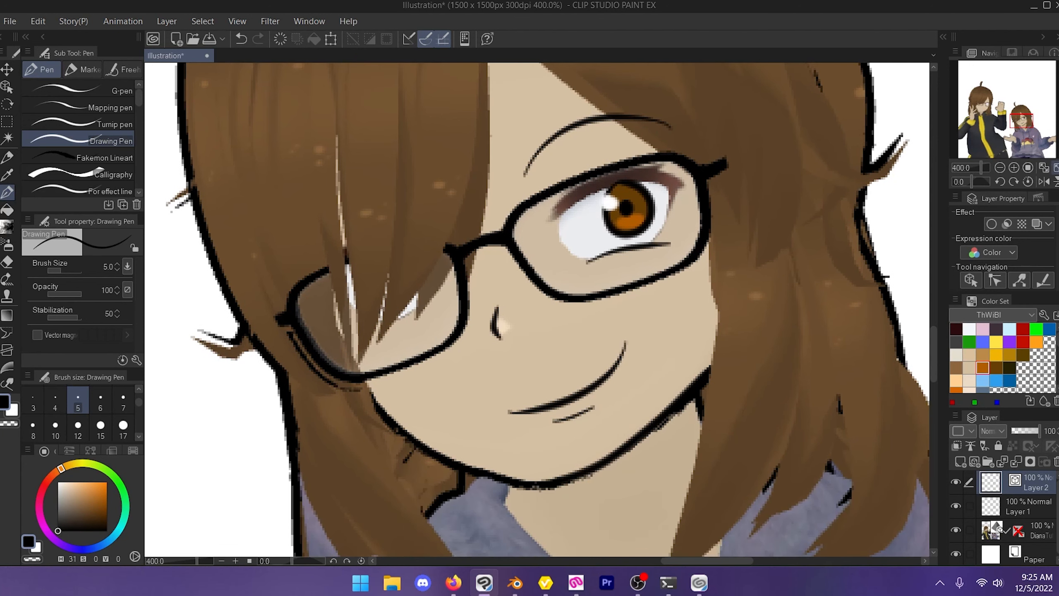
Step: Draw the palm crease and finger detail lines on the jacket character's raised fist in black on Layer 2
{"action": "key", "text": "ctrl+0"}
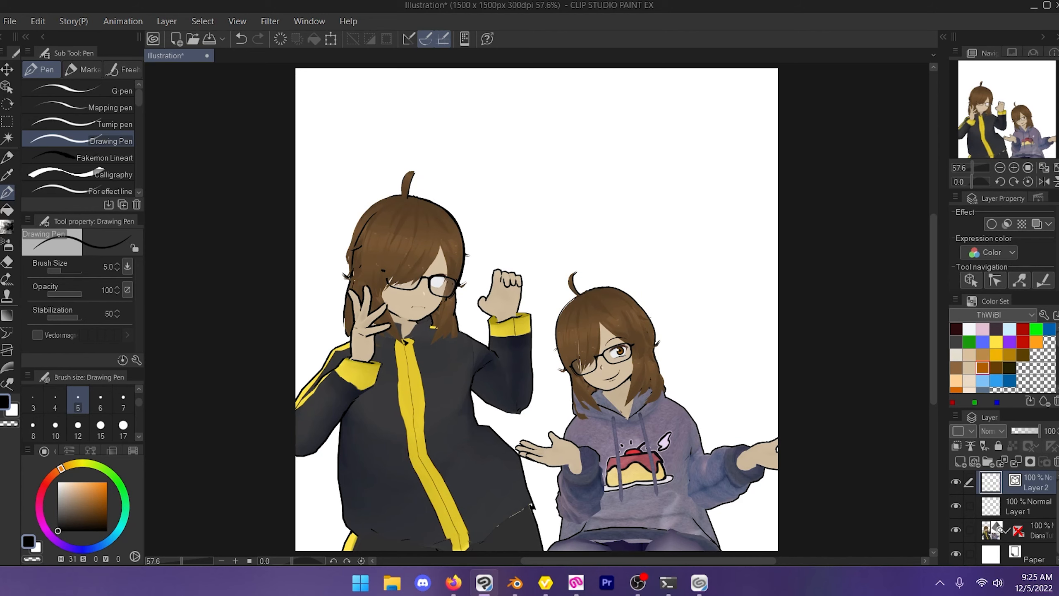
{"action": "scroll", "coordinate": [284, 234], "scroll_direction": "up", "scroll_amount": 5}
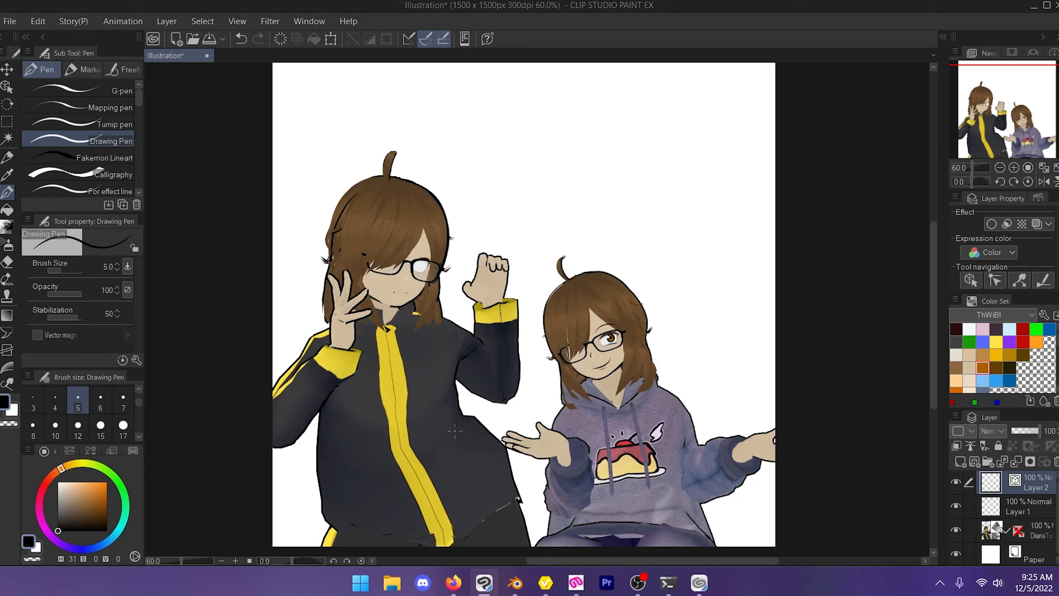
{"action": "scroll", "coordinate": [595, 283], "scroll_direction": "down", "scroll_amount": 2}
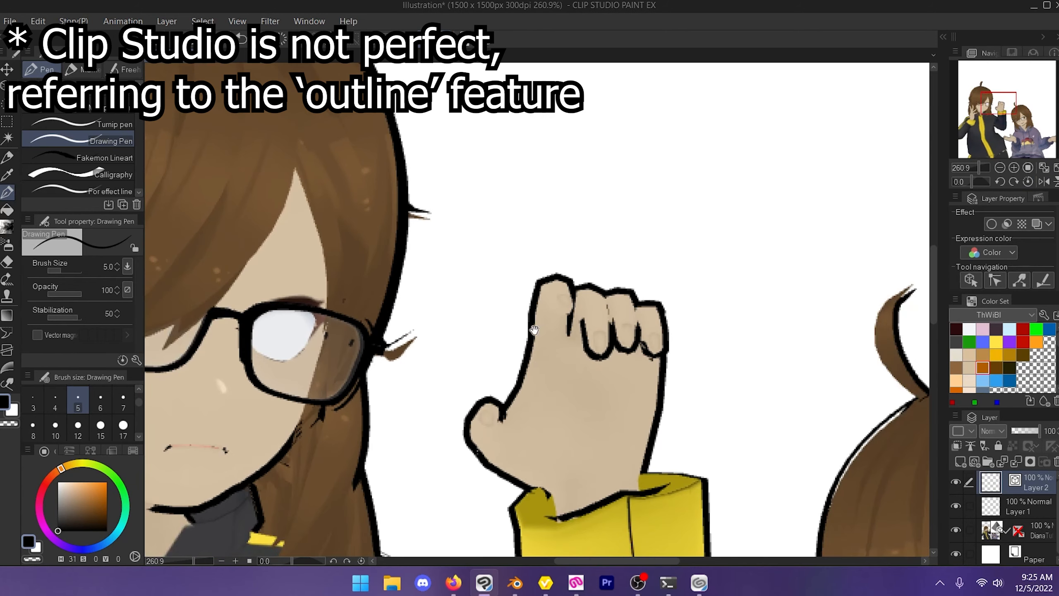
{"action": "left_click_drag", "start_coordinate": [532, 407], "coordinate": [572, 315]}
{"action": "scroll", "coordinate": [594, 255], "scroll_direction": "up", "scroll_amount": 2}
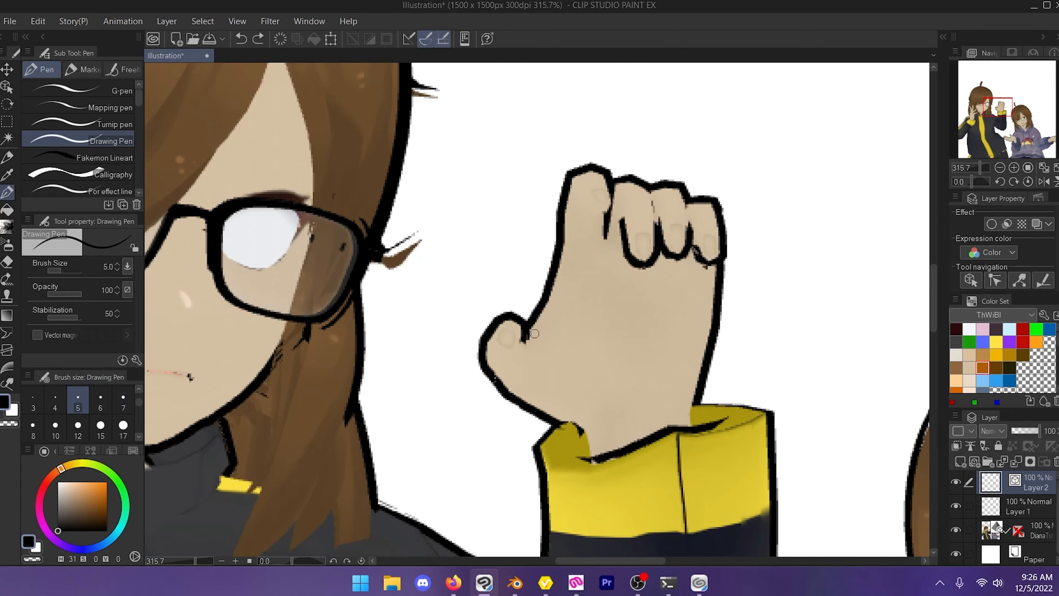
{"action": "mouse_move", "coordinate": [525, 336]}
{"action": "left_mouse_down"}
{"action": "mouse_move", "coordinate": [565, 341]}
{"action": "mouse_move", "coordinate": [581, 329]}
{"action": "mouse_move", "coordinate": [658, 378]}
{"action": "left_mouse_up"}
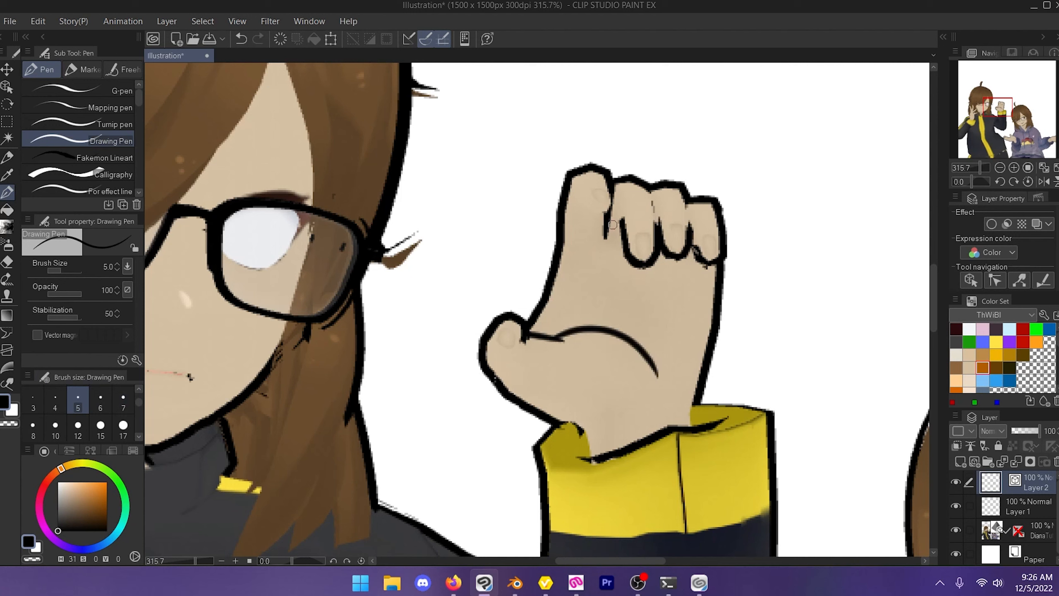
{"action": "mouse_move", "coordinate": [576, 189]}
{"action": "left_mouse_down"}
{"action": "mouse_move", "coordinate": [588, 210]}
{"action": "mouse_move", "coordinate": [659, 215]}
{"action": "mouse_move", "coordinate": [659, 225]}
{"action": "mouse_move", "coordinate": [658, 193]}
{"action": "left_mouse_up"}
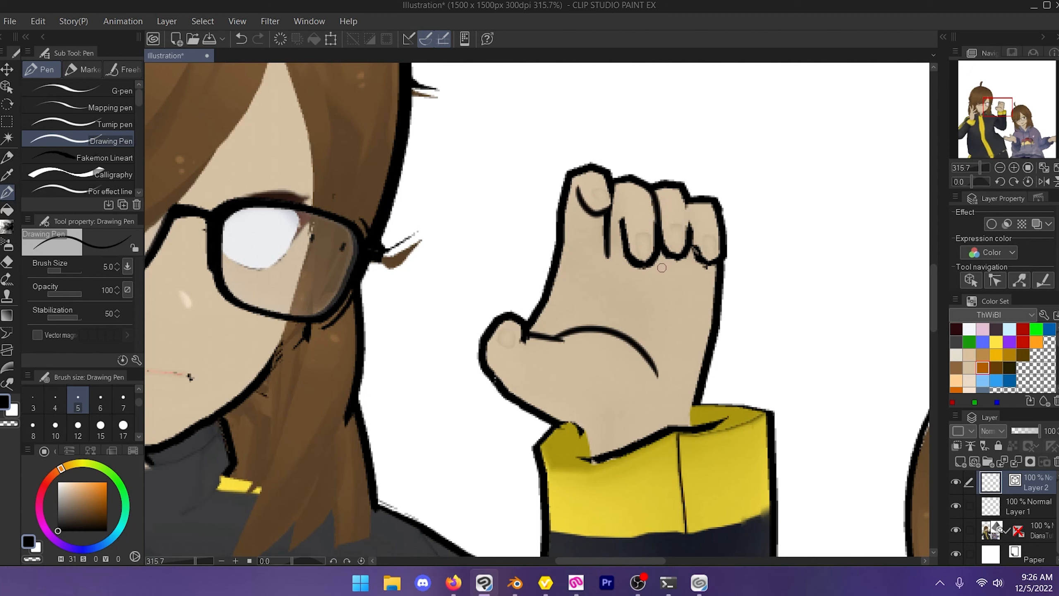
{"action": "left_click_drag", "start_coordinate": [693, 269], "coordinate": [688, 200]}
{"action": "left_click_drag", "start_coordinate": [742, 376], "coordinate": [735, 363]}
Step: Draw the jacket character's nose and complete the broken jaw outline in black on Layer 2
{"action": "mouse_move", "coordinate": [664, 281]}
{"action": "left_mouse_down"}
{"action": "mouse_move", "coordinate": [656, 329]}
{"action": "mouse_move", "coordinate": [910, 307]}
{"action": "left_mouse_up"}
{"action": "left_click_drag", "start_coordinate": [619, 352], "coordinate": [840, 351]}
{"action": "left_click_drag", "start_coordinate": [659, 235], "coordinate": [666, 274]}
{"action": "mouse_move", "coordinate": [842, 299]}
{"action": "left_mouse_down"}
{"action": "mouse_move", "coordinate": [758, 249]}
{"action": "mouse_move", "coordinate": [719, 241]}
{"action": "left_mouse_up"}
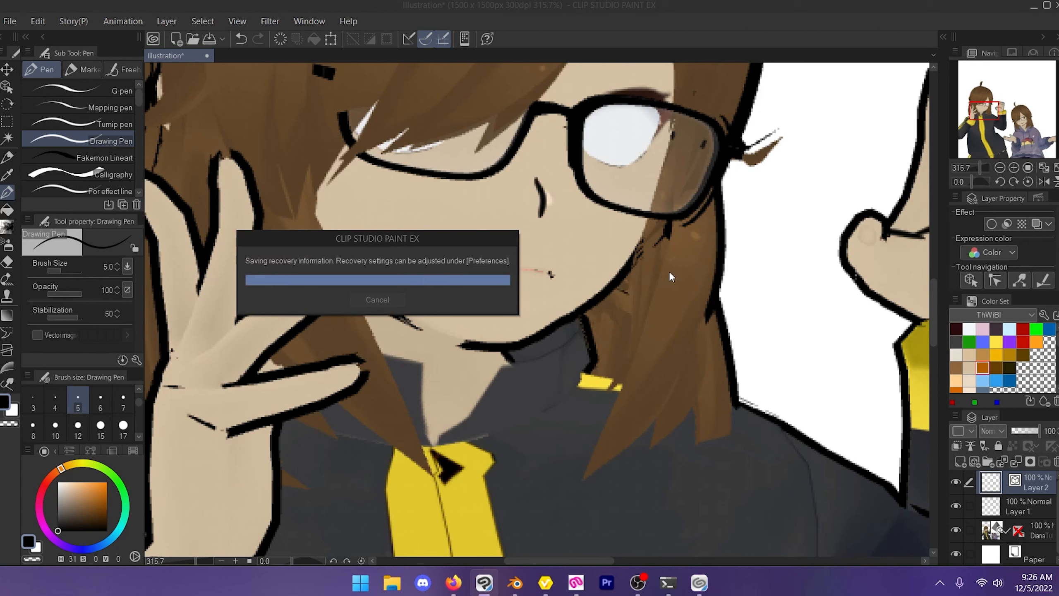
{"action": "left_click_drag", "start_coordinate": [670, 272], "coordinate": [705, 343]}
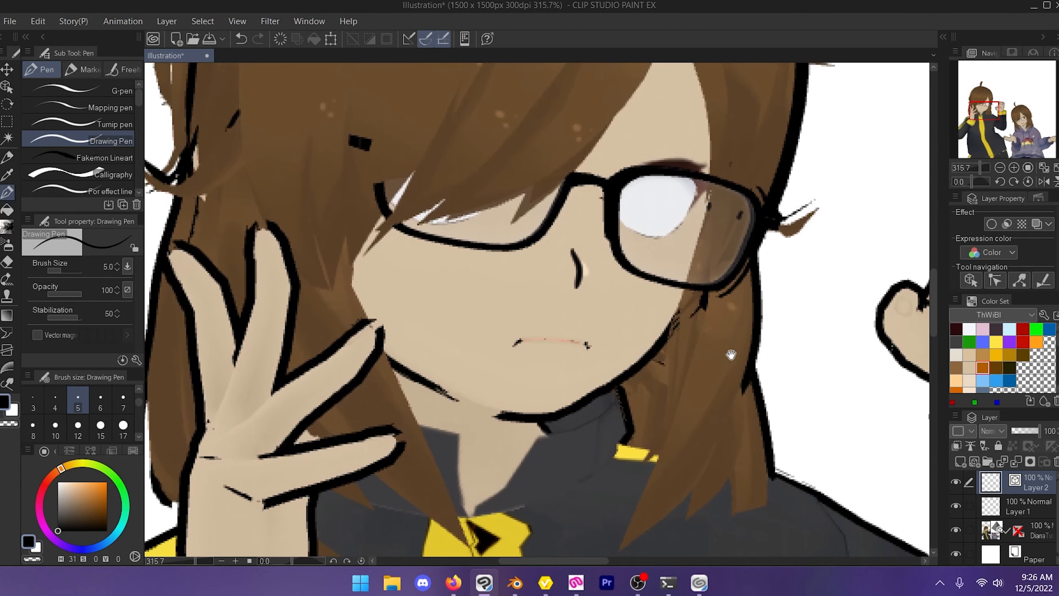
{"action": "mouse_move", "coordinate": [510, 414]}
{"action": "left_mouse_down"}
{"action": "mouse_move", "coordinate": [480, 409]}
{"action": "mouse_move", "coordinate": [417, 362]}
{"action": "left_mouse_up"}
{"action": "key", "text": "ctrl+z"}
{"action": "mouse_move", "coordinate": [510, 417]}
{"action": "left_mouse_down"}
{"action": "mouse_move", "coordinate": [433, 369]}
{"action": "mouse_move", "coordinate": [443, 436]}
{"action": "left_mouse_up"}
{"action": "left_click_drag", "start_coordinate": [611, 229], "coordinate": [631, 224]}
{"action": "left_click_drag", "start_coordinate": [669, 219], "coordinate": [708, 215]}
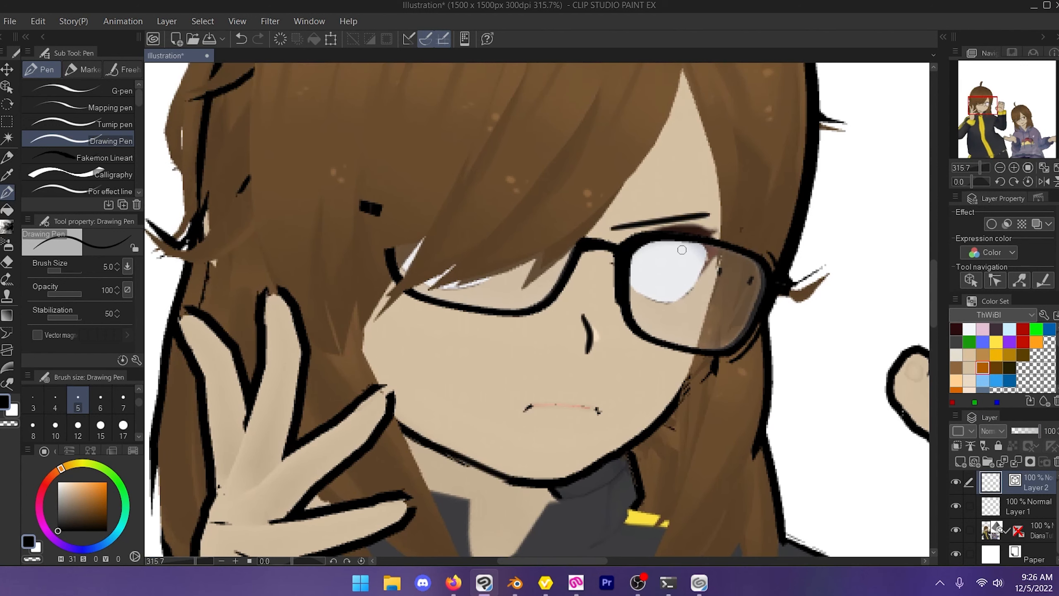
{"action": "key", "text": "ctrl+z"}
{"action": "key", "text": "ctrl+z"}
Step: Draw an angry slanted eyebrow and an iris ring with a pupil for the jacket character on Layer 2
{"action": "left_click_drag", "start_coordinate": [626, 232], "coordinate": [745, 213]}
{"action": "mouse_move", "coordinate": [682, 243]}
{"action": "left_mouse_down"}
{"action": "mouse_move", "coordinate": [692, 285]}
{"action": "mouse_move", "coordinate": [694, 246]}
{"action": "mouse_move", "coordinate": [690, 265]}
{"action": "left_mouse_up"}
{"action": "left_click_drag", "start_coordinate": [1014, 119], "coordinate": [1020, 120]}
{"action": "left_click", "coordinate": [987, 111]}
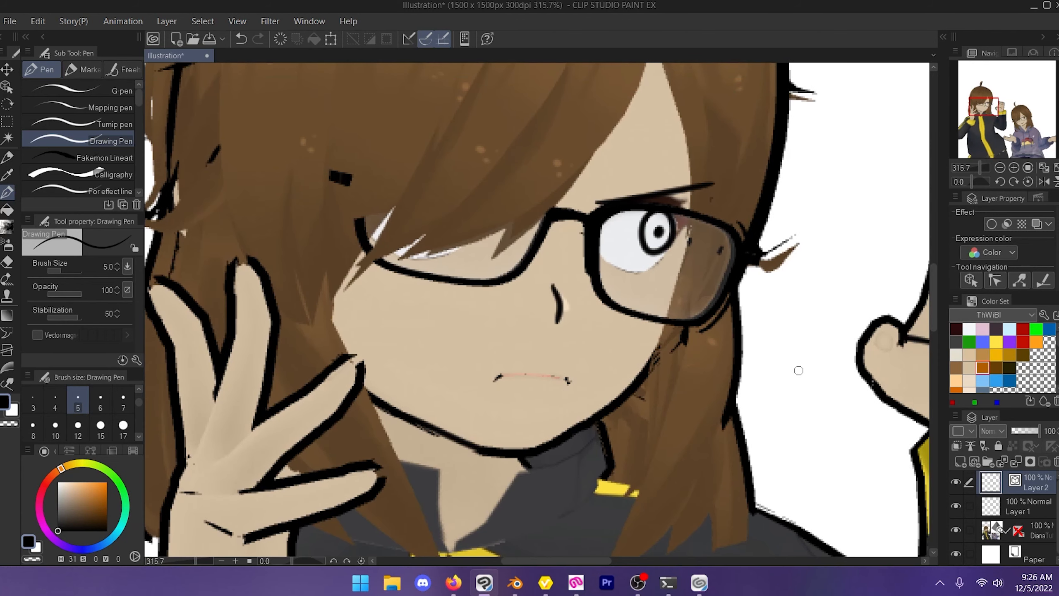
Step: Paint over the jacket character's mouth on Layer 1 at size 12 in the sampled skin color
{"action": "left_click", "coordinate": [1026, 506]}
{"action": "left_click", "coordinate": [78, 426]}
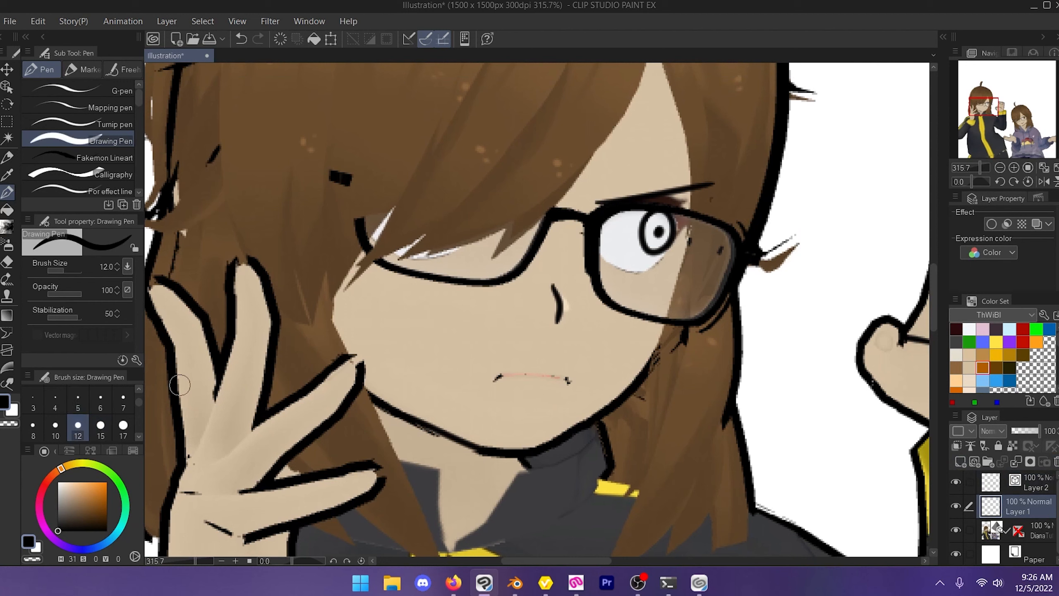
{"action": "right_click", "coordinate": [463, 321]}
{"action": "mouse_move", "coordinate": [492, 380]}
{"action": "left_mouse_down"}
{"action": "mouse_move", "coordinate": [579, 381]}
{"action": "mouse_move", "coordinate": [514, 378]}
{"action": "left_mouse_up"}
Step: Draw a wide-open mouth with a tongue line on the jacket character in black at size 5 on Layer 2
{"action": "left_click", "coordinate": [1026, 483]}
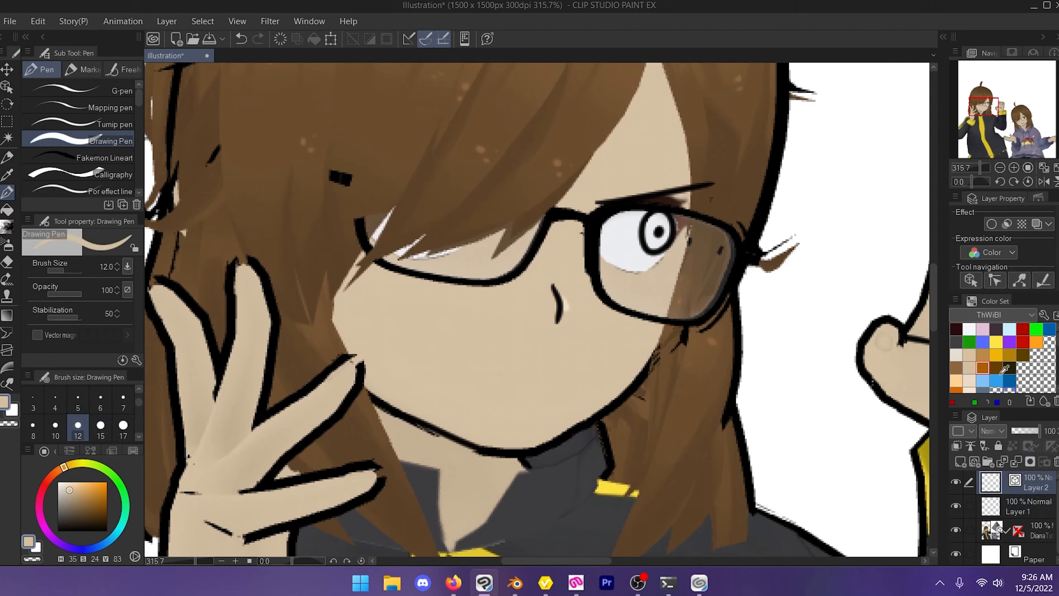
{"action": "left_click", "coordinate": [58, 531]}
{"action": "left_click", "coordinate": [77, 401]}
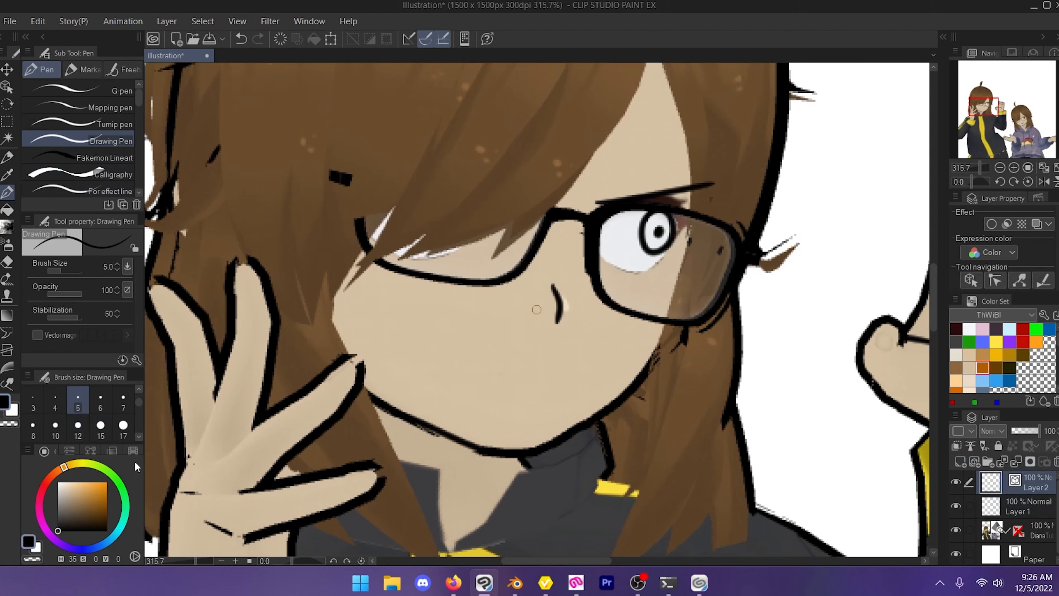
{"action": "mouse_move", "coordinate": [588, 358]}
{"action": "left_mouse_down"}
{"action": "mouse_move", "coordinate": [536, 363]}
{"action": "mouse_move", "coordinate": [485, 411]}
{"action": "mouse_move", "coordinate": [574, 412]}
{"action": "mouse_move", "coordinate": [575, 357]}
{"action": "mouse_move", "coordinate": [535, 363]}
{"action": "mouse_move", "coordinate": [575, 406]}
{"action": "left_mouse_up"}
Step: Fill the jacket character's tongue with light pink and the rest of the mouth with dark purple on Layer 1
{"action": "left_click", "coordinate": [1029, 510]}
{"action": "left_click", "coordinate": [983, 329]}
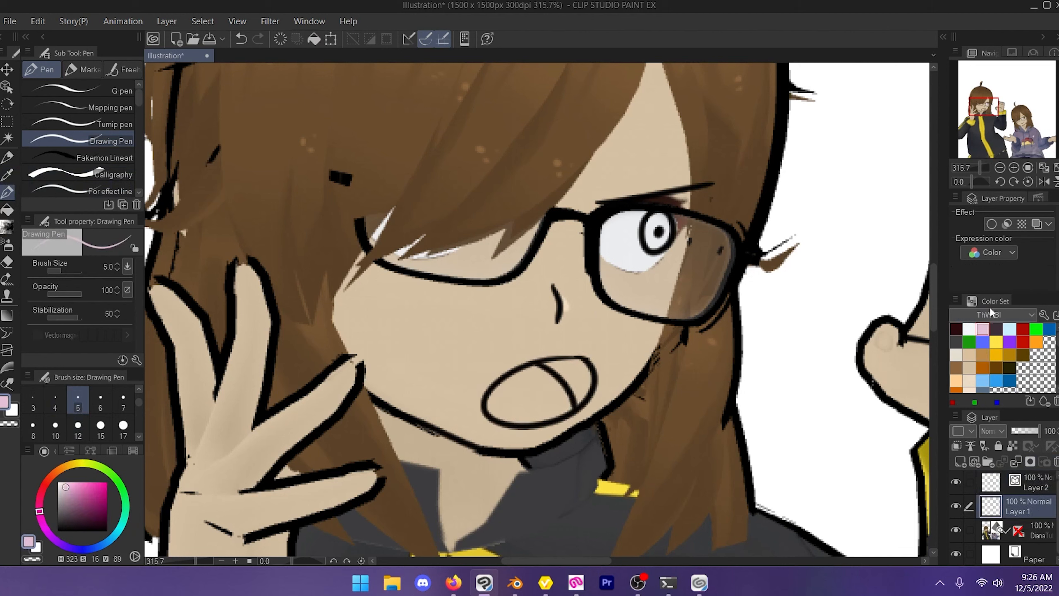
{"action": "key", "text": "g"}
{"action": "left_click", "coordinate": [996, 329]}
{"action": "left_click", "coordinate": [584, 378]}
Step: Fill the jacket character's iris with dark brown on Layer 1
{"action": "left_click", "coordinate": [1000, 167]}
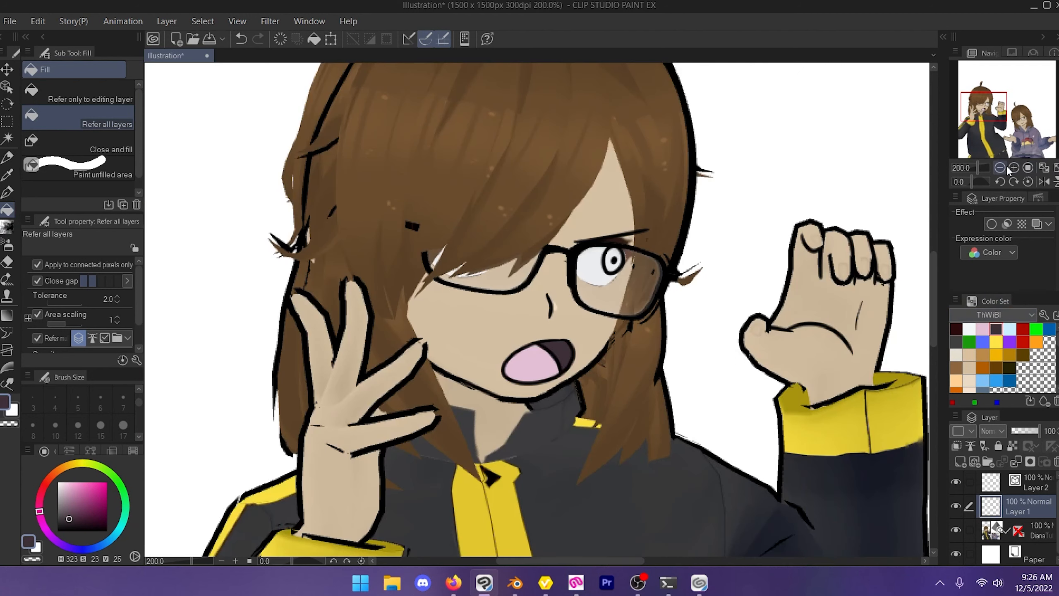
{"action": "left_click", "coordinate": [1009, 355]}
{"action": "left_click", "coordinate": [996, 367]}
{"action": "left_click", "coordinate": [621, 264]}
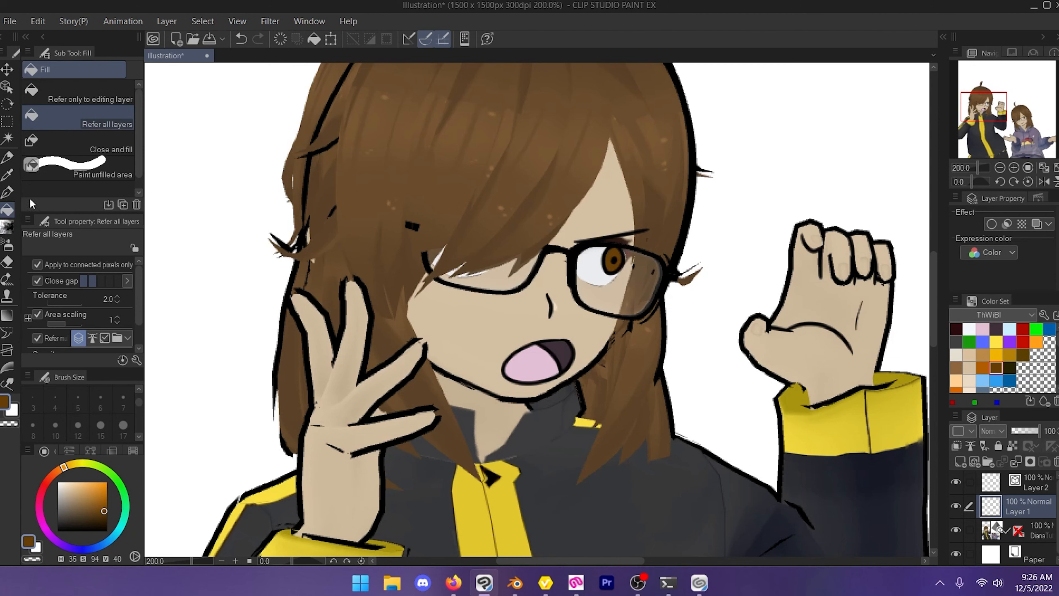
Step: Add an orange accent on Layer 1 and a white highlight on Layer 2 to the jacket character's iris with the Drawing Pen
{"action": "key", "text": "p"}
{"action": "left_click", "coordinate": [983, 367]}
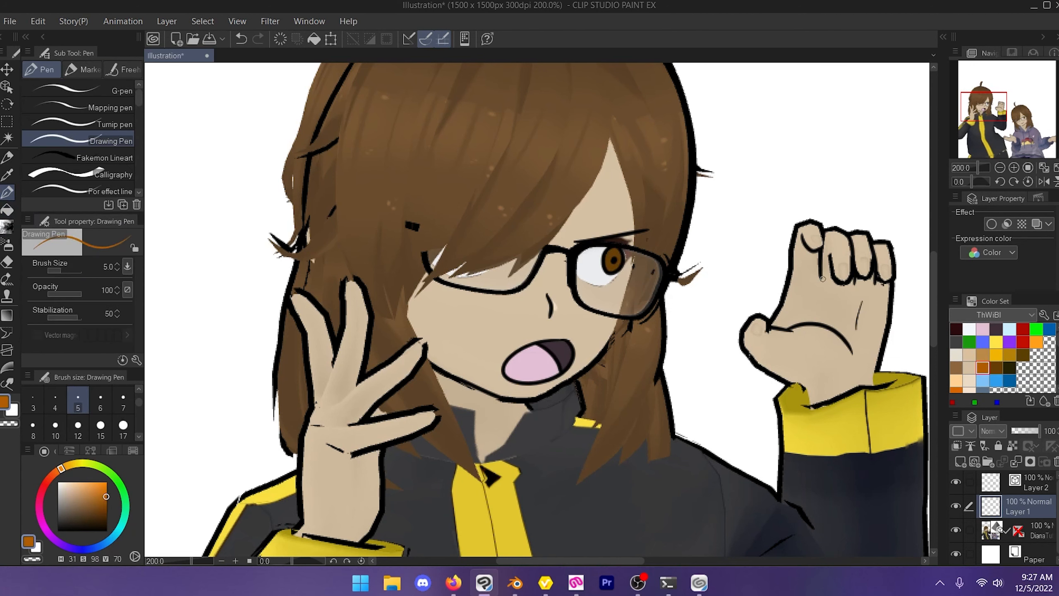
{"action": "key", "text": "x"}
{"action": "left_click", "coordinate": [1014, 484]}
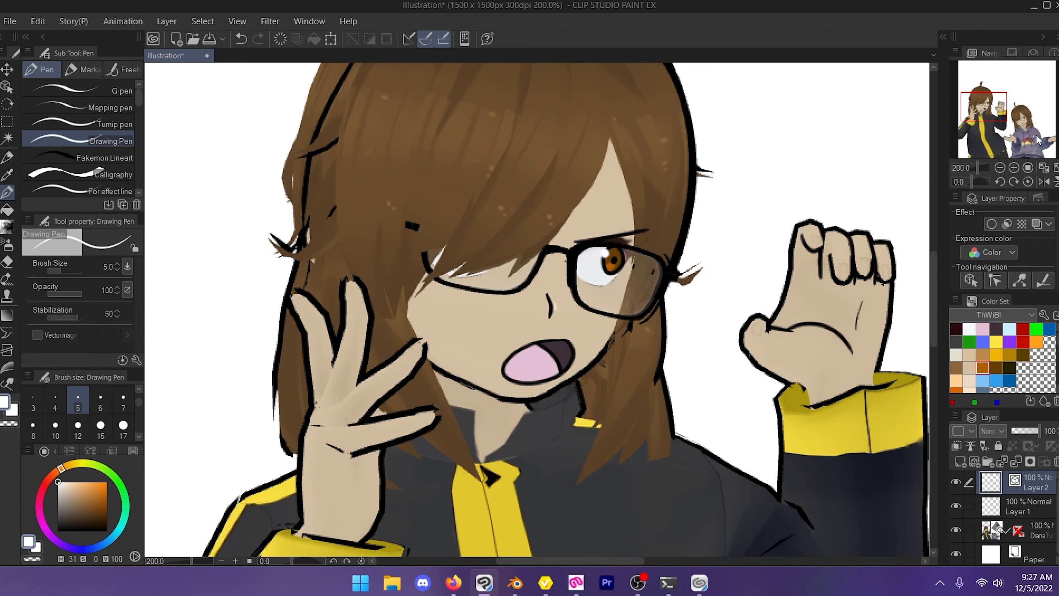
Step: Paint over the beige gaps along the jacket's hem on Layer 1 with sampled dark fabric colors at size 5
{"action": "left_click", "coordinate": [1001, 168]}
{"action": "left_click", "coordinate": [1001, 168]}
{"action": "left_click", "coordinate": [1001, 167]}
{"action": "left_click_drag", "start_coordinate": [1000, 108], "coordinate": [1006, 113]}
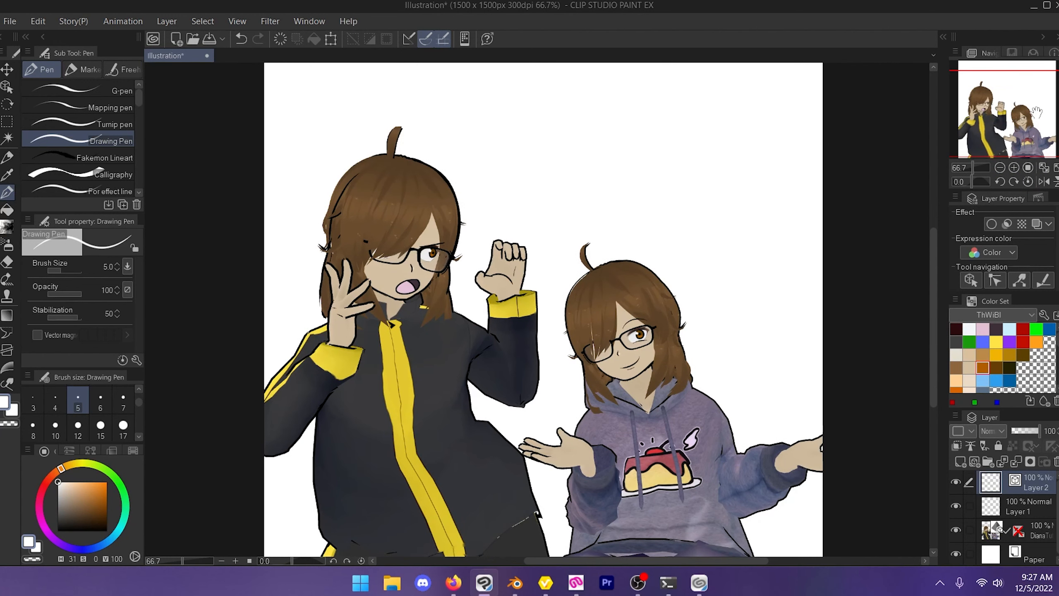
{"action": "scroll", "coordinate": [743, 136], "scroll_direction": "down", "scroll_amount": 1}
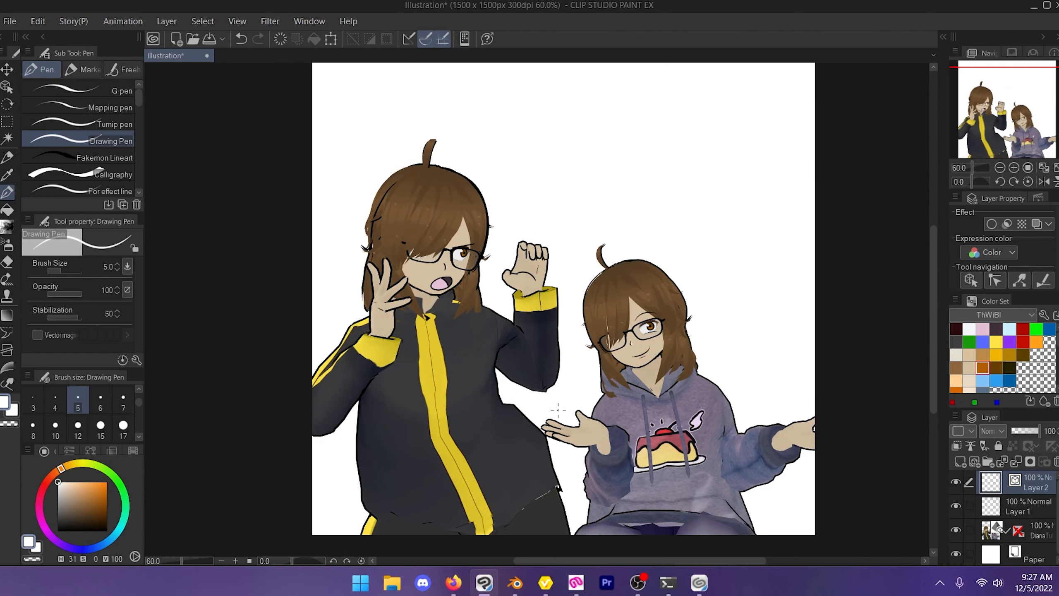
{"action": "scroll", "coordinate": [552, 412], "scroll_direction": "up", "scroll_amount": 1}
{"action": "left_click", "coordinate": [7, 210]}
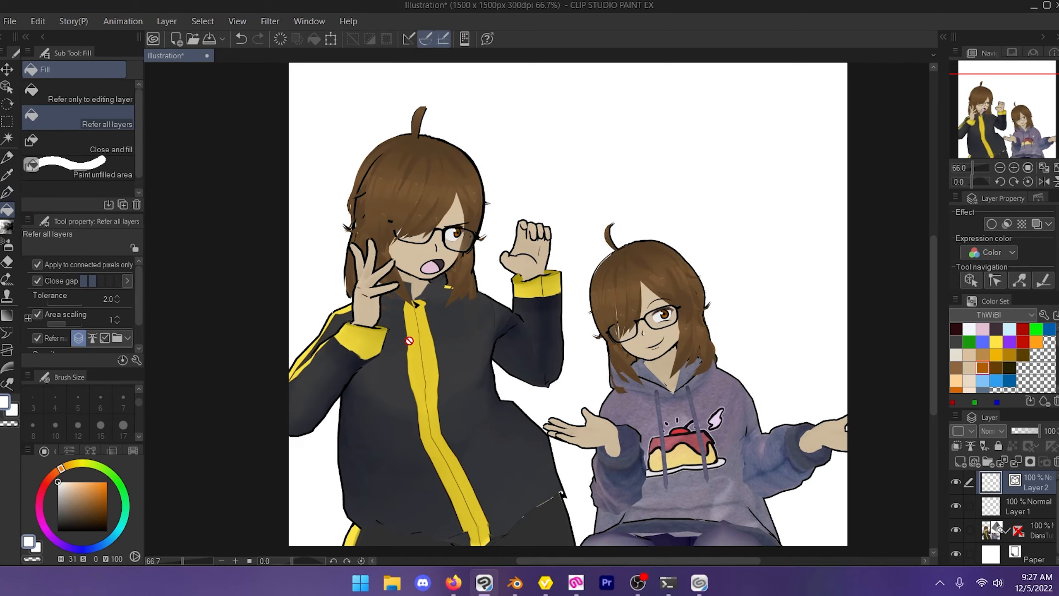
{"action": "scroll", "coordinate": [471, 296], "scroll_direction": "up", "scroll_amount": 5}
{"action": "scroll", "coordinate": [639, 341], "scroll_direction": "up", "scroll_amount": 4}
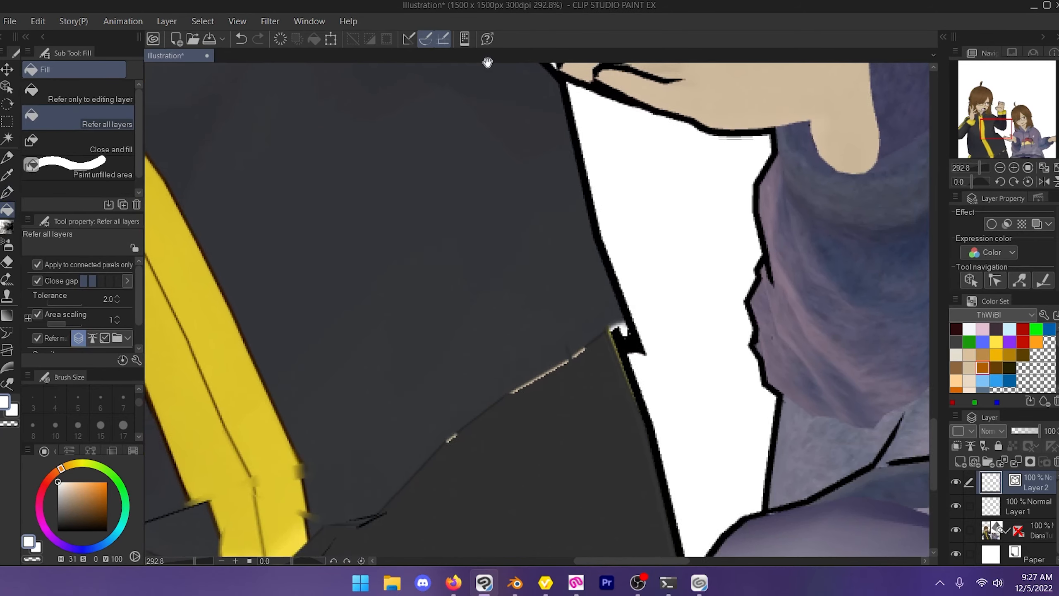
{"action": "scroll", "coordinate": [615, 330], "scroll_direction": "up", "scroll_amount": 1}
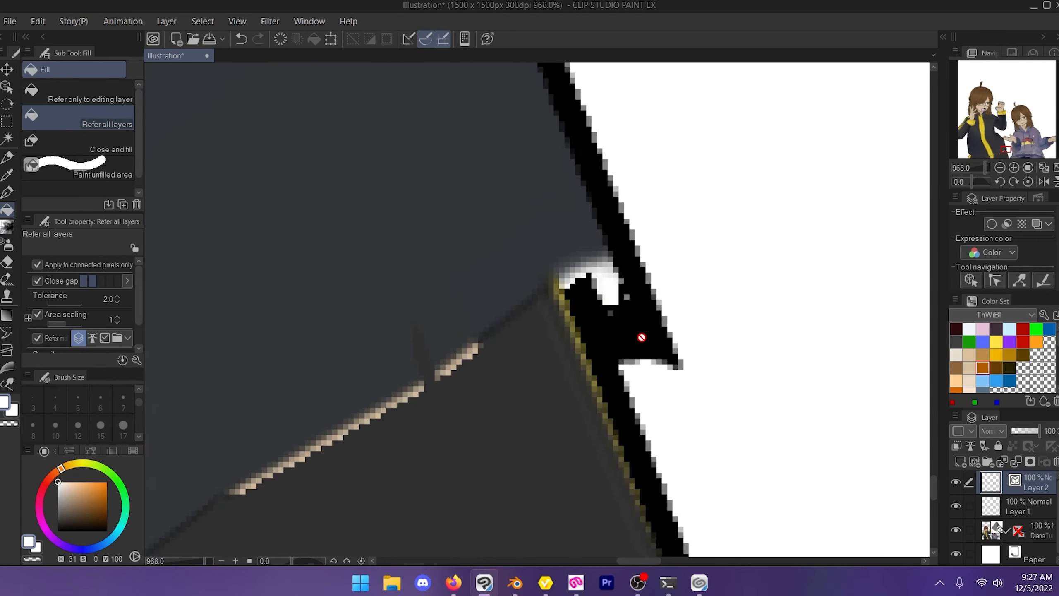
{"action": "left_click_drag", "start_coordinate": [641, 337], "coordinate": [674, 240]}
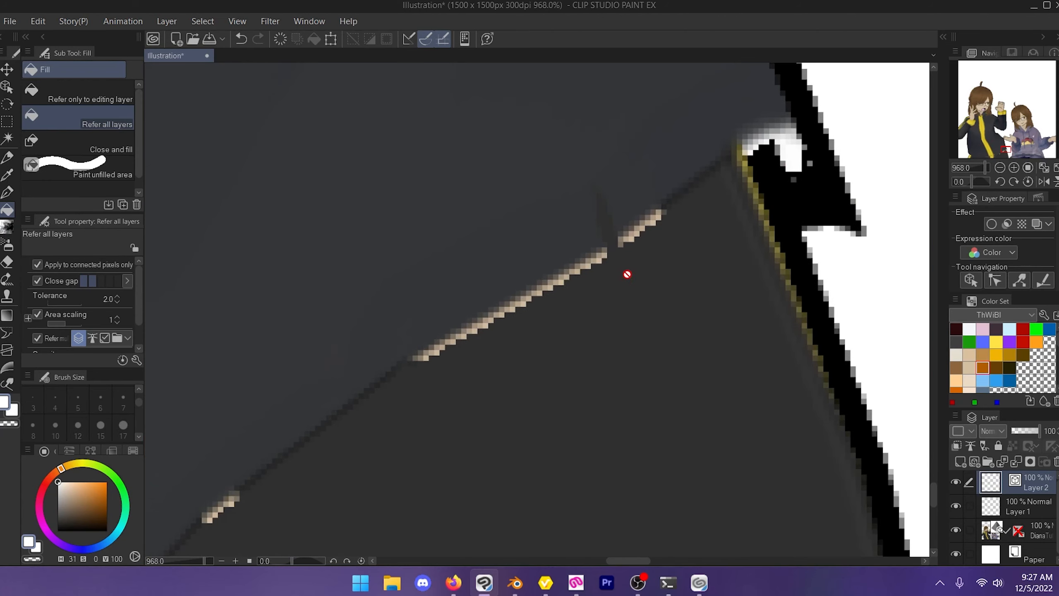
{"action": "left_click", "coordinate": [7, 192]}
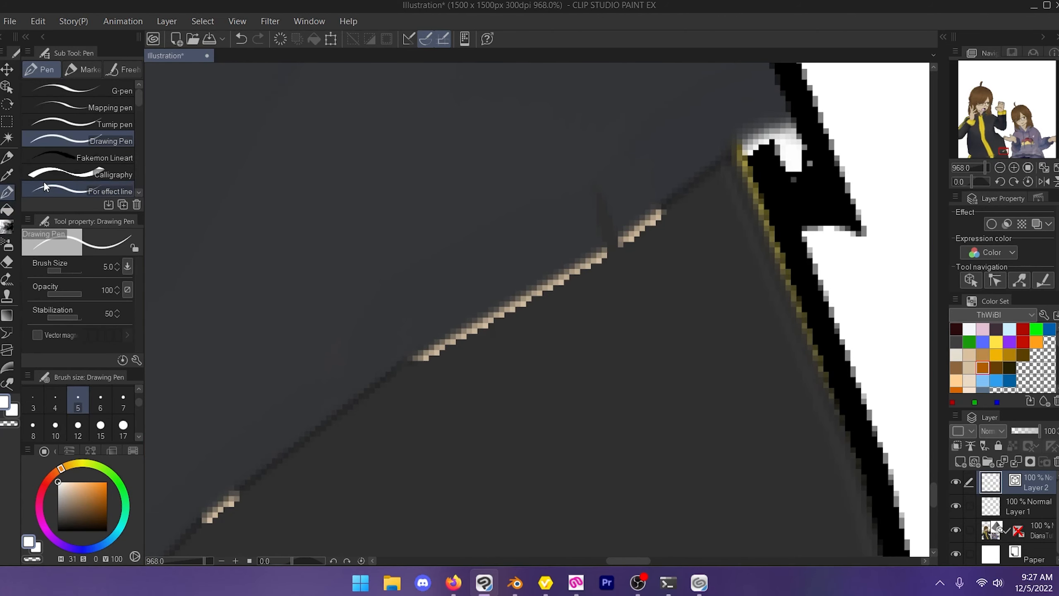
{"action": "left_click", "coordinate": [1010, 512]}
{"action": "right_click", "coordinate": [569, 407]}
{"action": "mouse_move", "coordinate": [408, 369]}
{"action": "left_mouse_down"}
{"action": "mouse_move", "coordinate": [727, 194]}
{"action": "mouse_move", "coordinate": [536, 299]}
{"action": "left_mouse_up"}
{"action": "left_click_drag", "start_coordinate": [443, 349], "coordinate": [695, 200]}
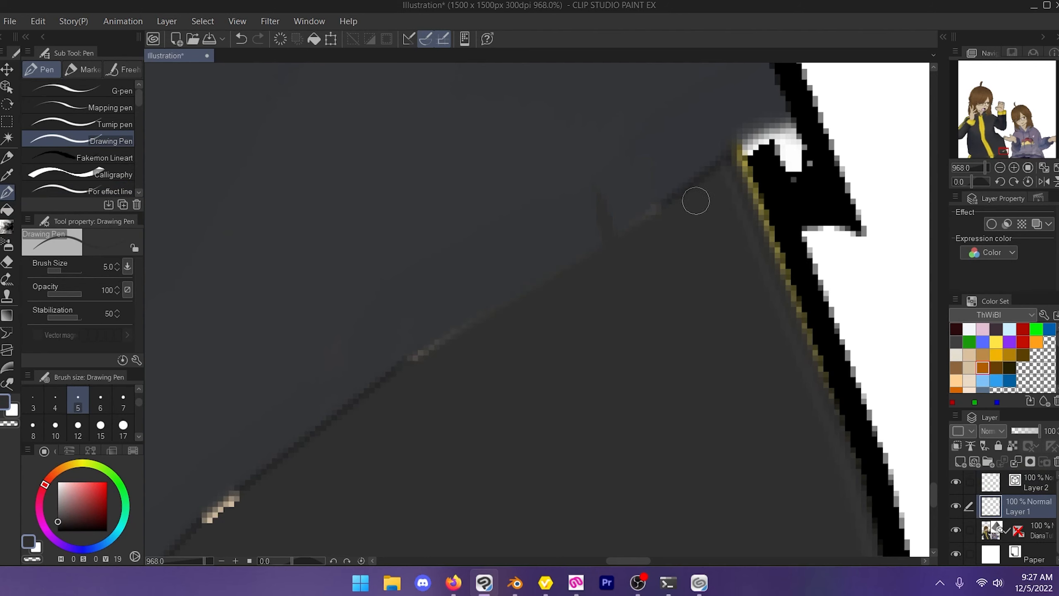
{"action": "left_click_drag", "start_coordinate": [488, 382], "coordinate": [760, 226]}
{"action": "left_click_drag", "start_coordinate": [514, 348], "coordinate": [483, 360]}
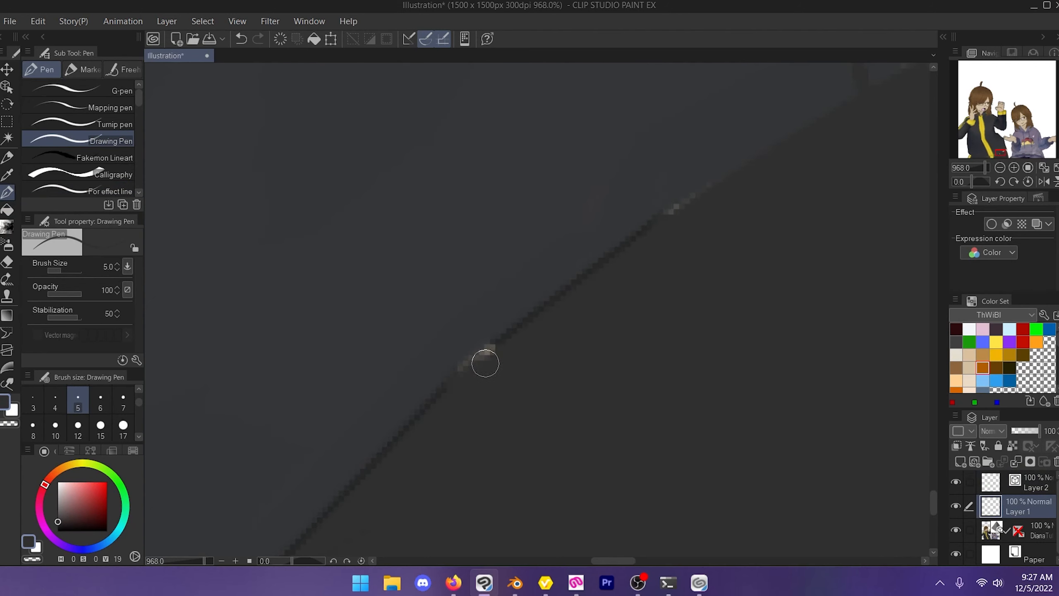
{"action": "right_click", "coordinate": [445, 339]}
{"action": "mouse_move", "coordinate": [431, 387]}
{"action": "left_mouse_down"}
{"action": "mouse_move", "coordinate": [660, 296]}
{"action": "mouse_move", "coordinate": [462, 431]}
{"action": "left_mouse_up"}
Step: Paint out the stray black spike beside the end of the jacket's hem on Layer 1 with white at size 5
{"action": "left_click_drag", "start_coordinate": [847, 354], "coordinate": [759, 300]}
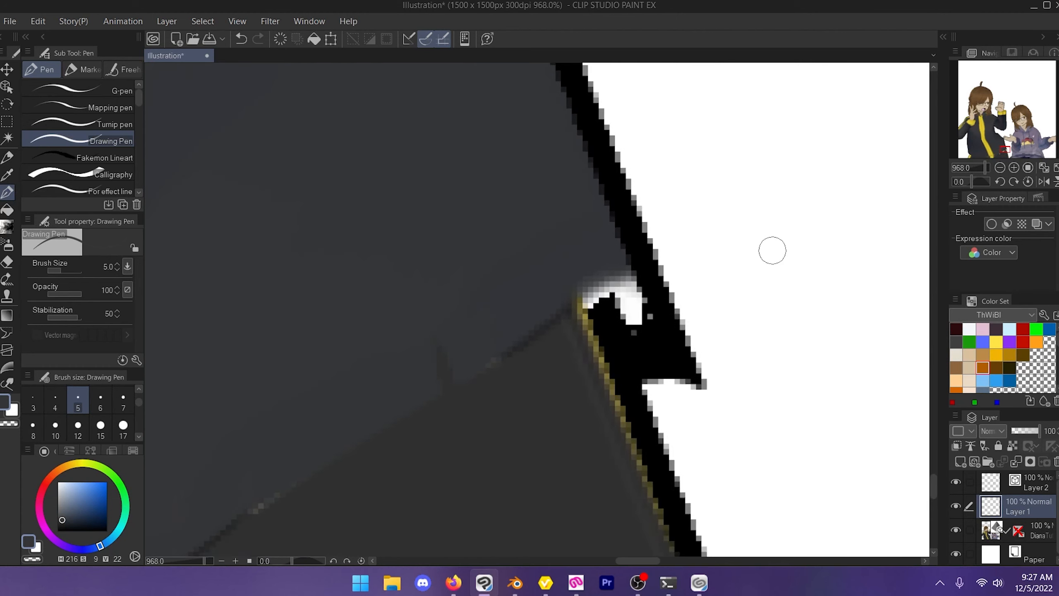
{"action": "right_click", "coordinate": [889, 434]}
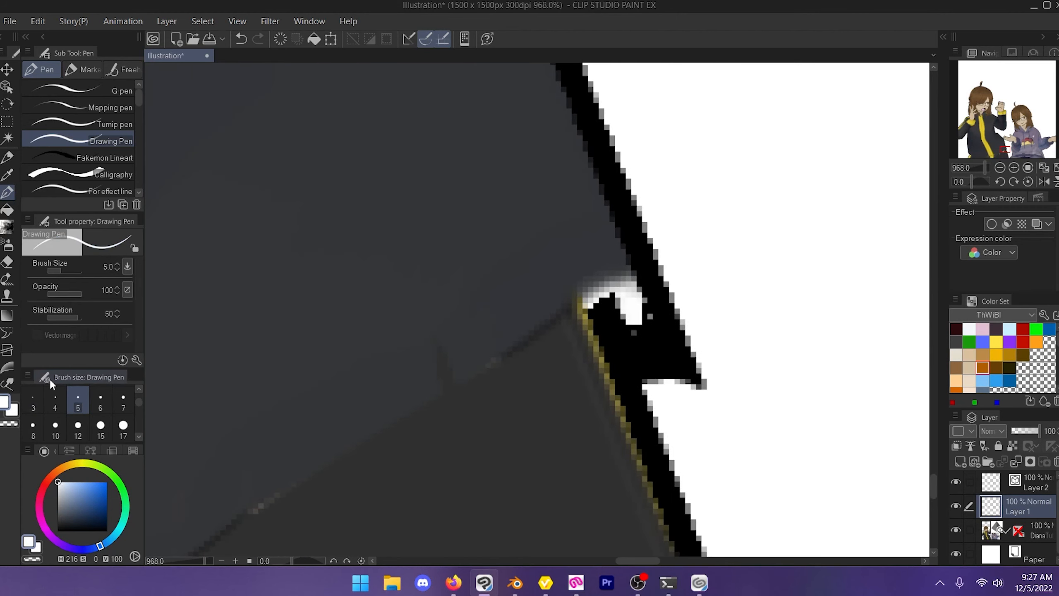
{"action": "right_click", "coordinate": [725, 326]}
{"action": "mouse_move", "coordinate": [725, 327]}
{"action": "left_mouse_down"}
{"action": "mouse_move", "coordinate": [659, 261]}
{"action": "mouse_move", "coordinate": [662, 309]}
{"action": "mouse_move", "coordinate": [686, 373]}
{"action": "mouse_move", "coordinate": [661, 284]}
{"action": "mouse_move", "coordinate": [707, 398]}
{"action": "mouse_move", "coordinate": [665, 308]}
{"action": "mouse_move", "coordinate": [675, 377]}
{"action": "mouse_move", "coordinate": [648, 304]}
{"action": "mouse_move", "coordinate": [668, 379]}
{"action": "mouse_move", "coordinate": [635, 320]}
{"action": "mouse_move", "coordinate": [659, 392]}
{"action": "mouse_move", "coordinate": [635, 332]}
{"action": "mouse_move", "coordinate": [655, 378]}
{"action": "left_mouse_up"}
Step: Close the outline gap at the jacket's hem with a black line at size 7 on Layer 2
{"action": "left_click", "coordinate": [1036, 488]}
{"action": "left_click", "coordinate": [957, 328]}
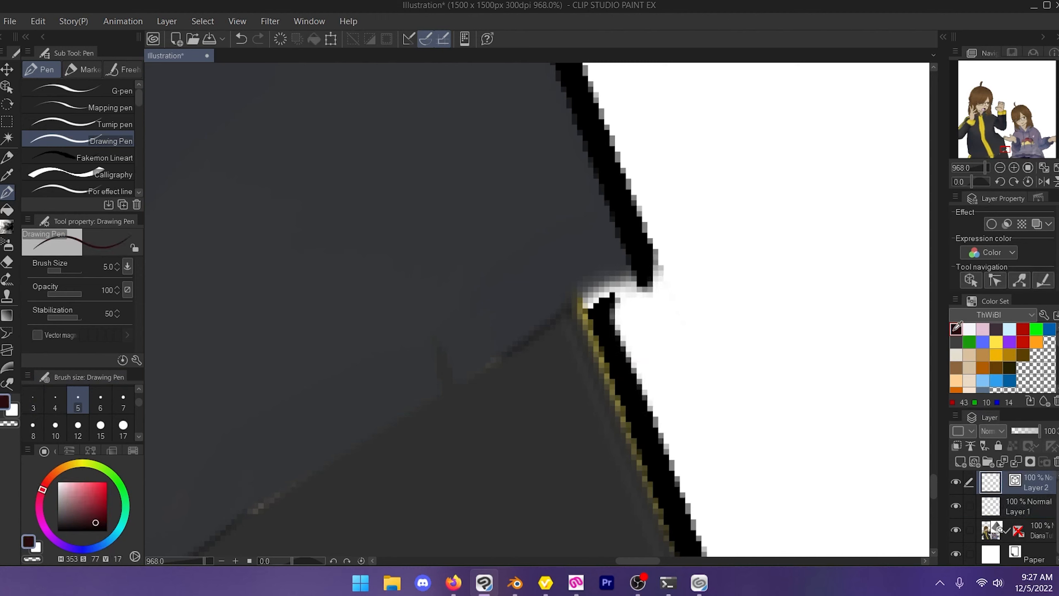
{"action": "left_click", "coordinate": [123, 403]}
{"action": "left_click_drag", "start_coordinate": [596, 303], "coordinate": [654, 265]}
Step: Examine both characters with the whole canvas fitted in the view
{"action": "left_click", "coordinate": [1000, 168]}
{"action": "left_click", "coordinate": [1000, 168]}
{"action": "left_click", "coordinate": [1001, 168]}
{"action": "left_click", "coordinate": [1000, 168]}
{"action": "left_click_drag", "start_coordinate": [1011, 147], "coordinate": [1033, 103]}
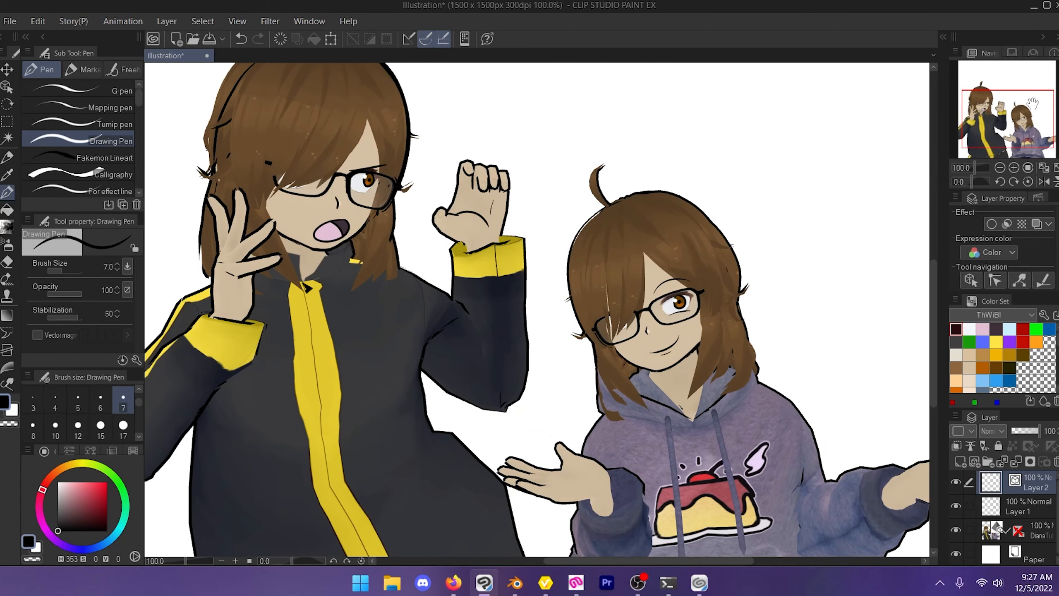
{"action": "left_click_drag", "start_coordinate": [1033, 103], "coordinate": [1039, 98]}
{"action": "left_click", "coordinate": [1055, 169]}
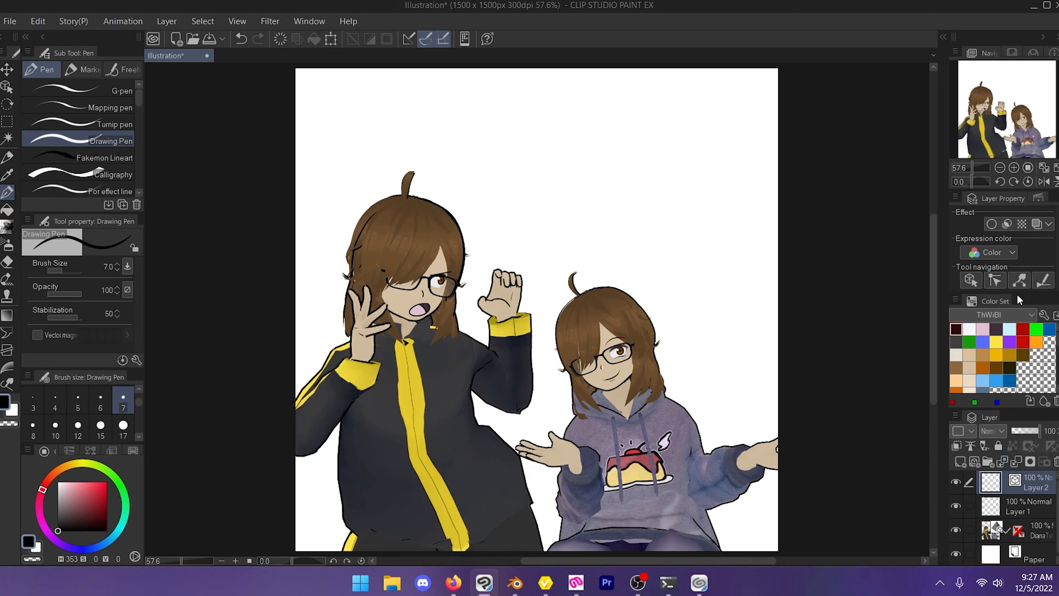
Step: Try out rounded and elliptical speech balloons in the empty area above the hoodie character, undoing each one
{"action": "left_click", "coordinate": [7, 332]}
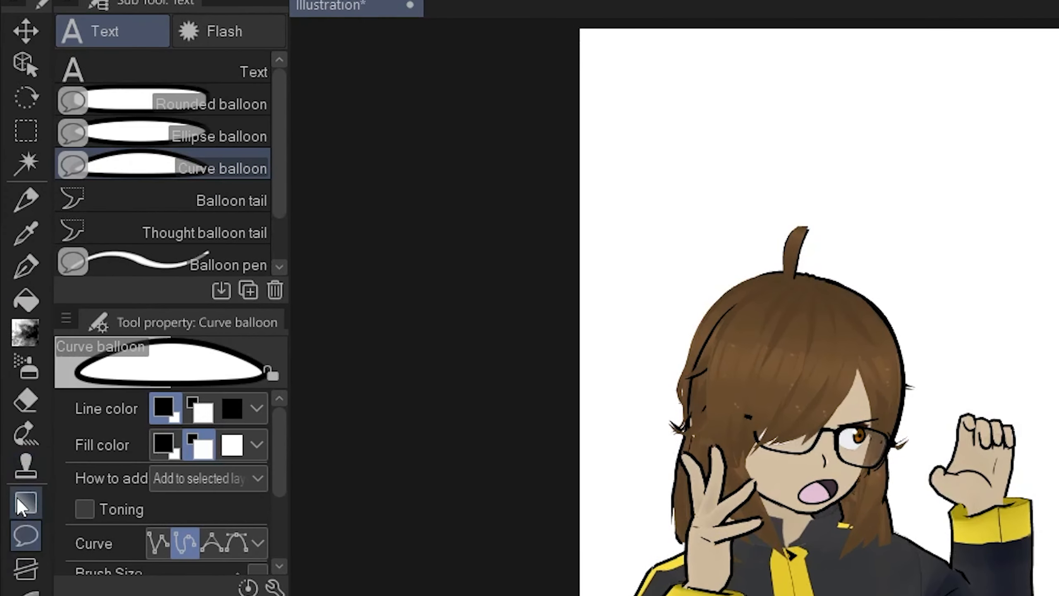
{"action": "left_click", "coordinate": [24, 503]}
{"action": "left_click", "coordinate": [24, 530]}
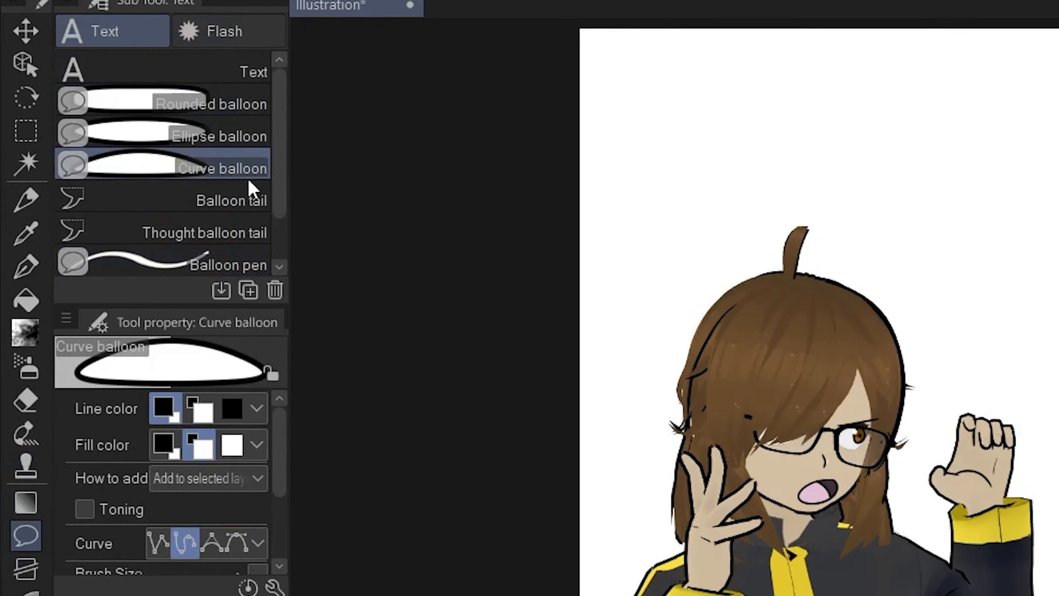
{"action": "left_click", "coordinate": [229, 104]}
{"action": "mouse_move", "coordinate": [991, 142]}
{"action": "left_mouse_down"}
{"action": "mouse_move", "coordinate": [1058, 355]}
{"action": "mouse_move", "coordinate": [934, 334]}
{"action": "left_mouse_up"}
{"action": "key", "text": "ctrl+z"}
{"action": "left_click", "coordinate": [250, 134]}
{"action": "mouse_move", "coordinate": [595, 122]}
{"action": "left_mouse_down"}
{"action": "mouse_move", "coordinate": [888, 248]}
{"action": "mouse_move", "coordinate": [913, 389]}
{"action": "left_mouse_up"}
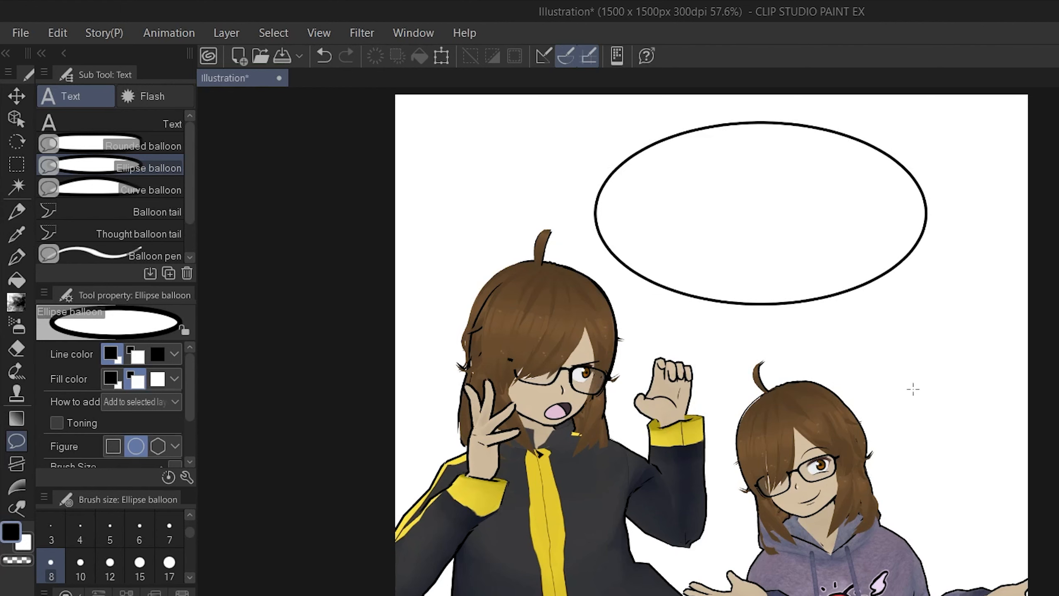
{"action": "left_click", "coordinate": [125, 145]}
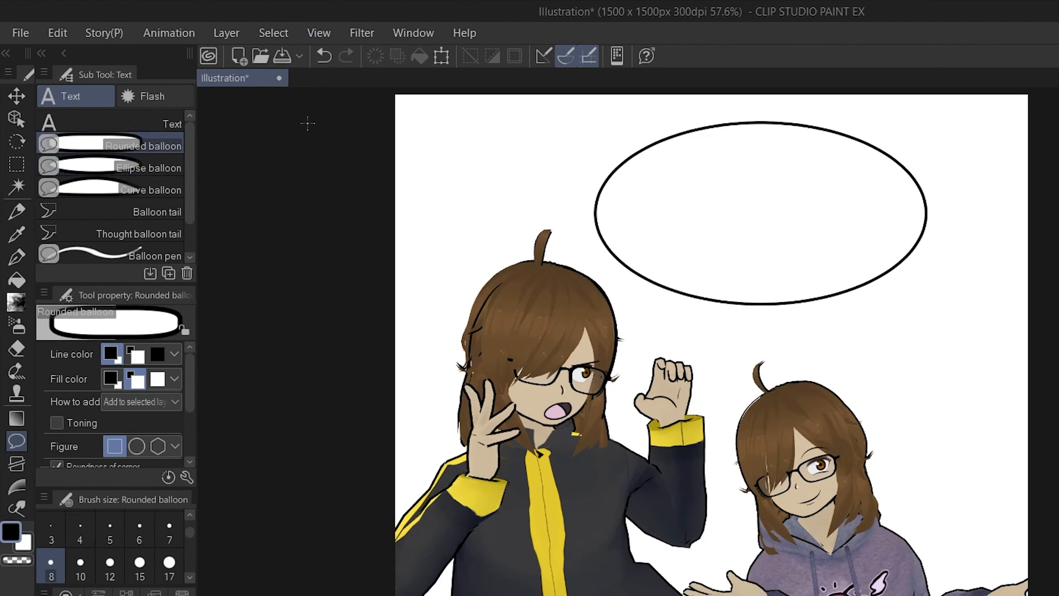
{"action": "key", "text": "ctrl+z"}
{"action": "left_click_drag", "start_coordinate": [637, 129], "coordinate": [946, 288]}
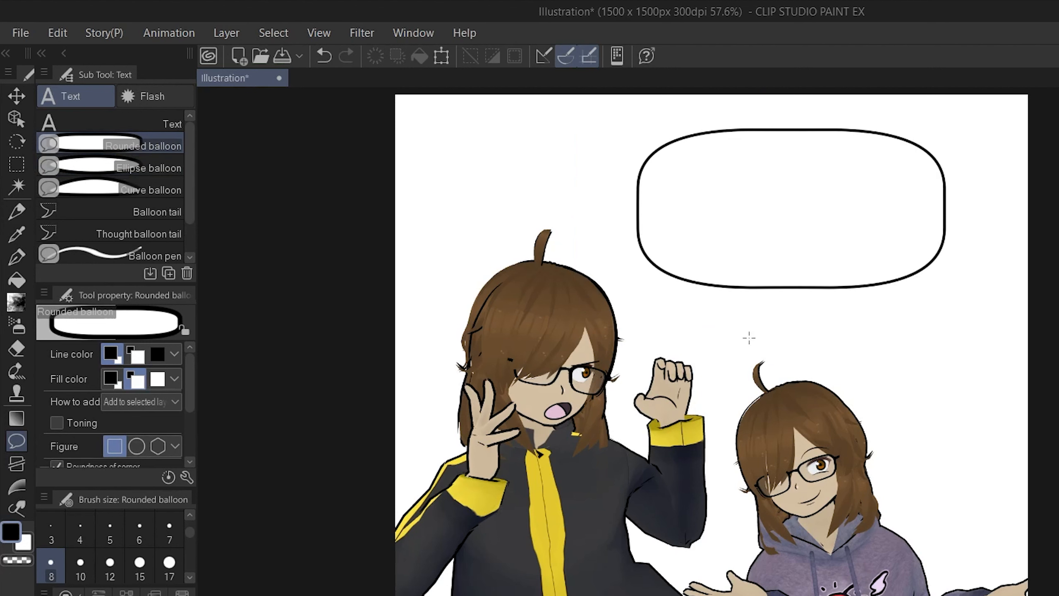
{"action": "left_click", "coordinate": [125, 190]}
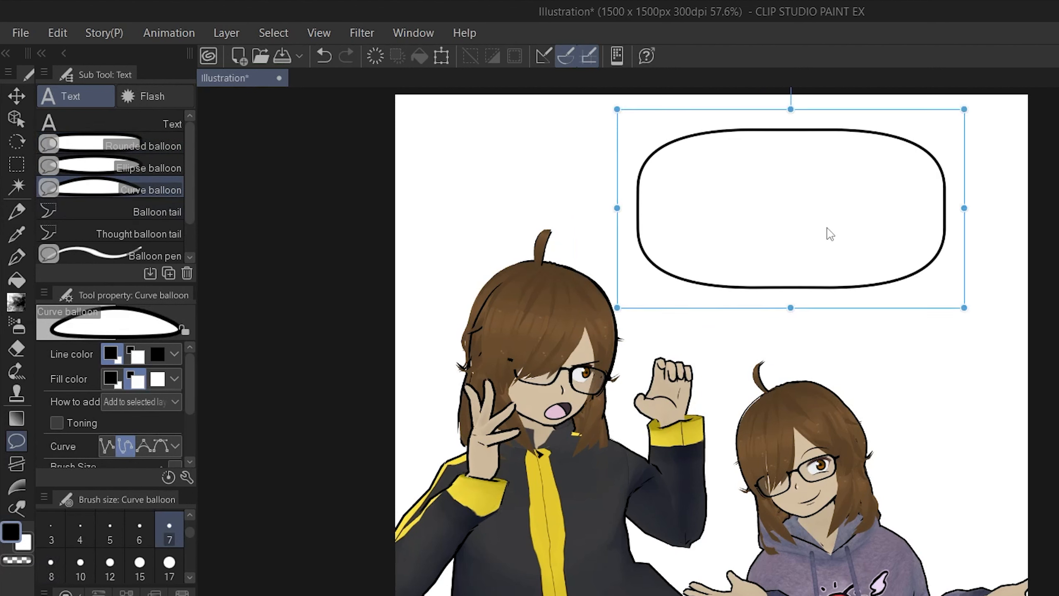
{"action": "key", "text": "ctrl+z"}
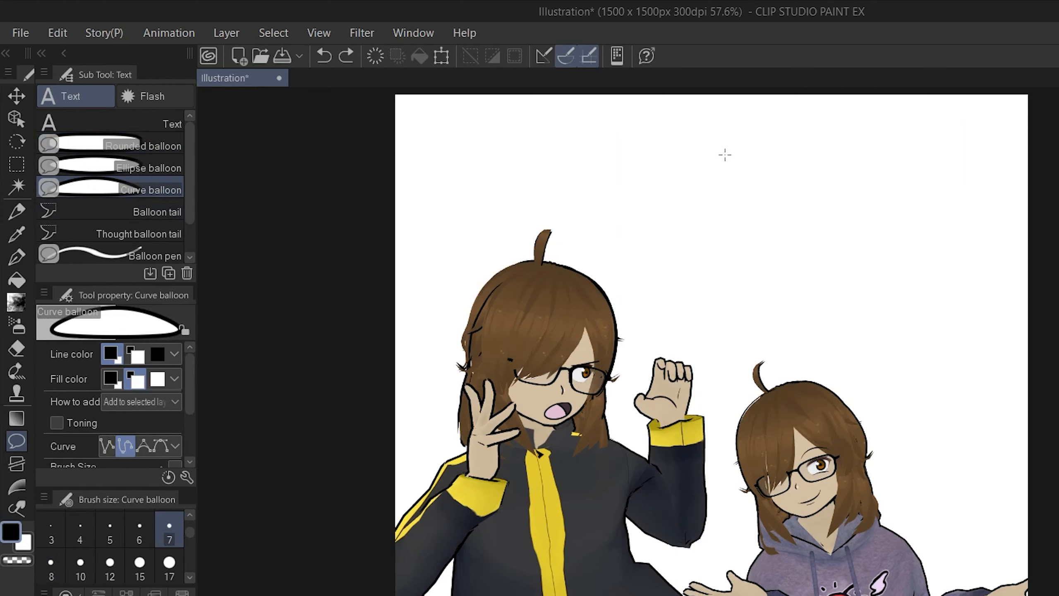
Step: Draw a closed six-point curve balloon at size 7 in the empty area above the hoodie character
{"action": "left_click", "coordinate": [713, 138]}
{"action": "left_click", "coordinate": [932, 147]}
{"action": "left_click", "coordinate": [996, 229]}
{"action": "left_click", "coordinate": [928, 288]}
{"action": "left_click", "coordinate": [709, 271]}
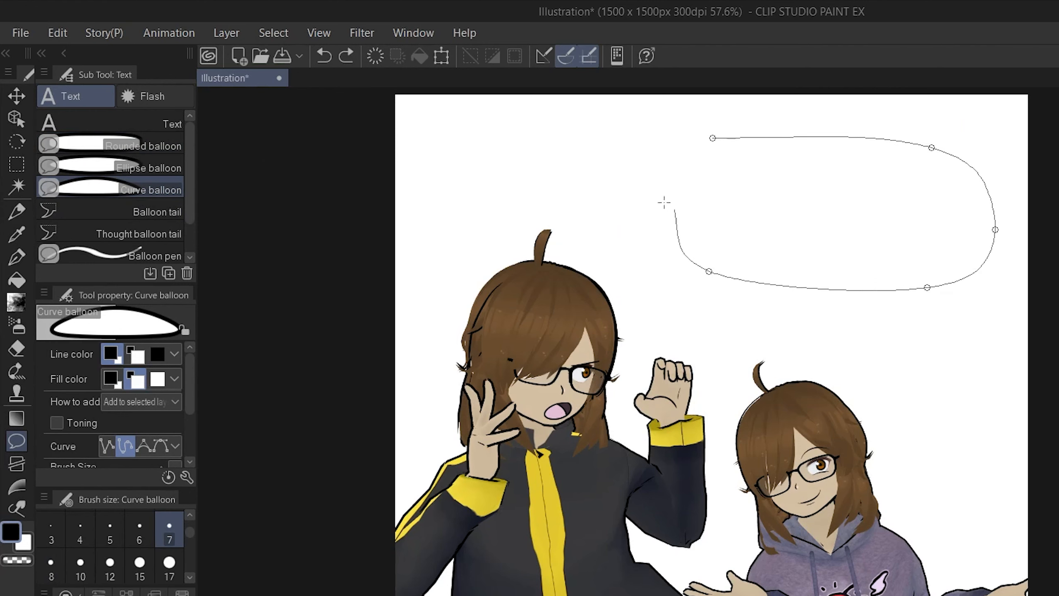
{"action": "left_click", "coordinate": [637, 197]}
{"action": "left_click", "coordinate": [712, 138]}
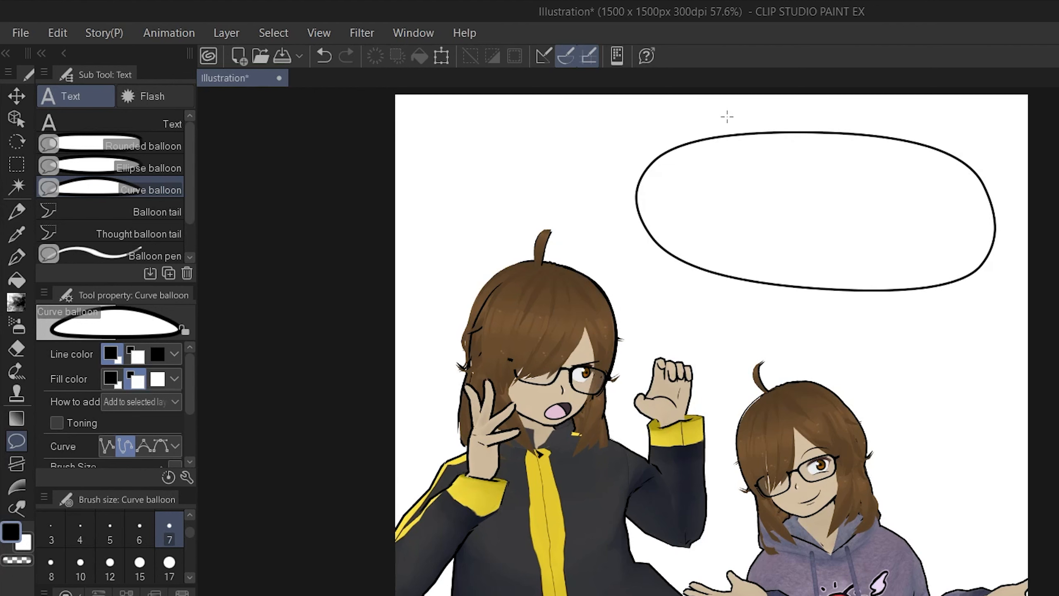
Step: Add the text "My name is" with the character's name and an exclamation mark inside the balloon at size 22, tilted slightly clockwise
{"action": "left_click", "coordinate": [162, 123]}
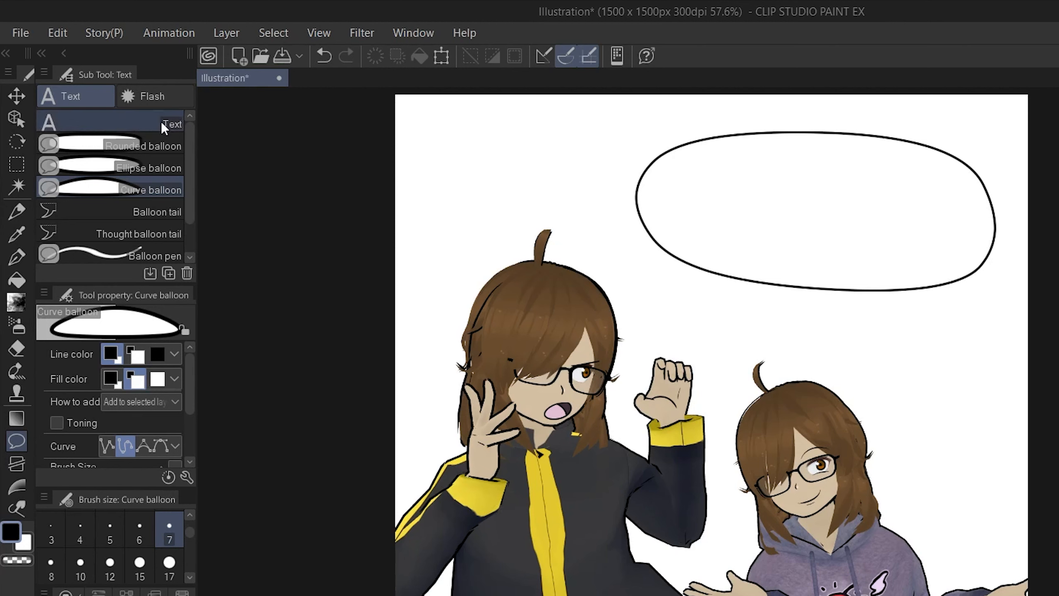
{"action": "left_click", "coordinate": [813, 194]}
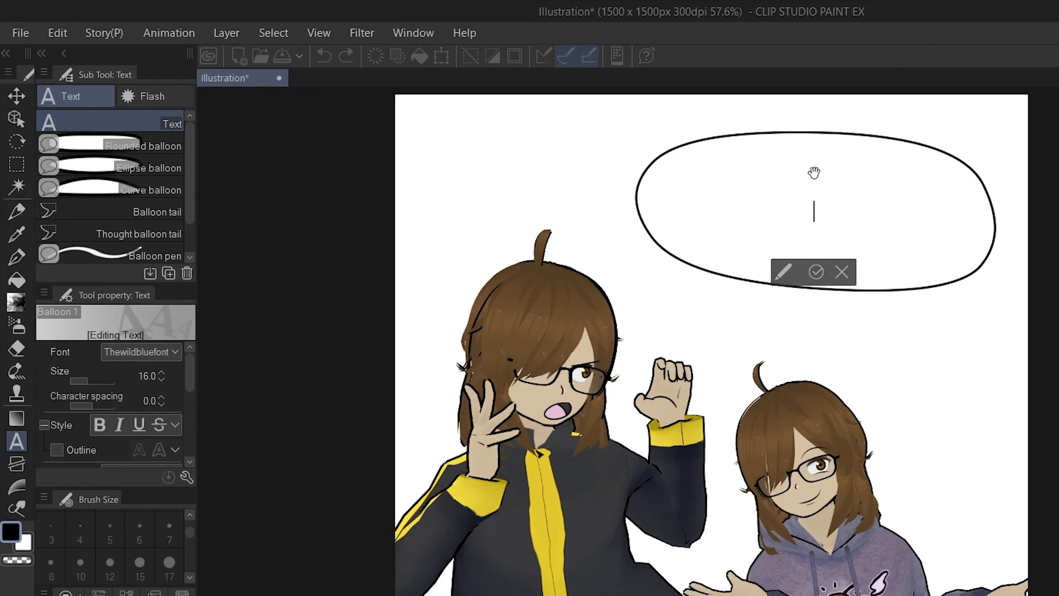
{"action": "type", "text": "My name is D"}
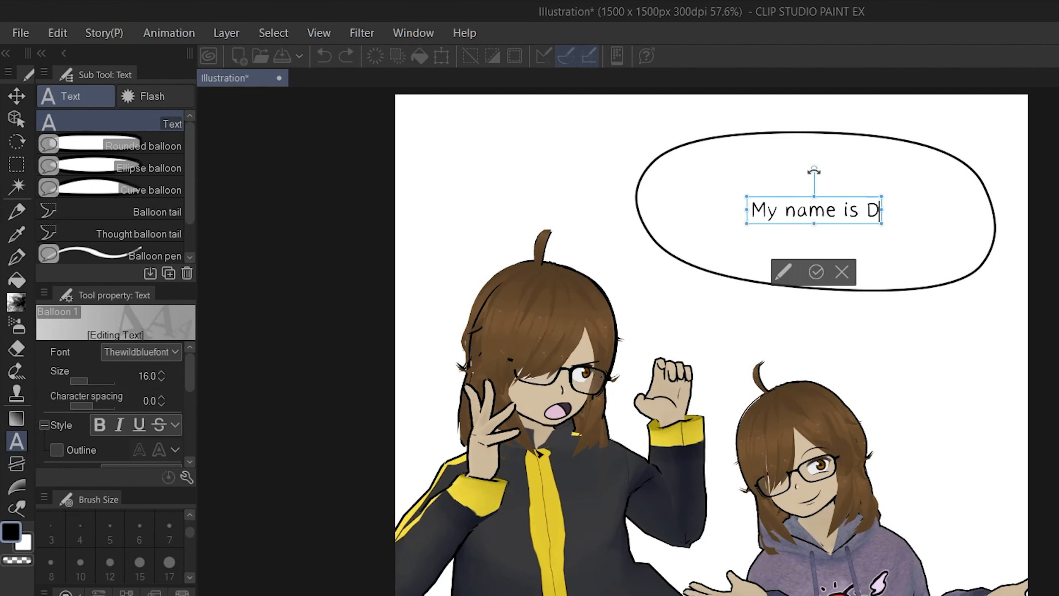
{"action": "type", "text": "iana!"}
{"action": "key", "text": "ctrl+a"}
{"action": "left_click_drag", "start_coordinate": [161, 374], "coordinate": [161, 373]}
{"action": "left_click_drag", "start_coordinate": [813, 170], "coordinate": [822, 164]}
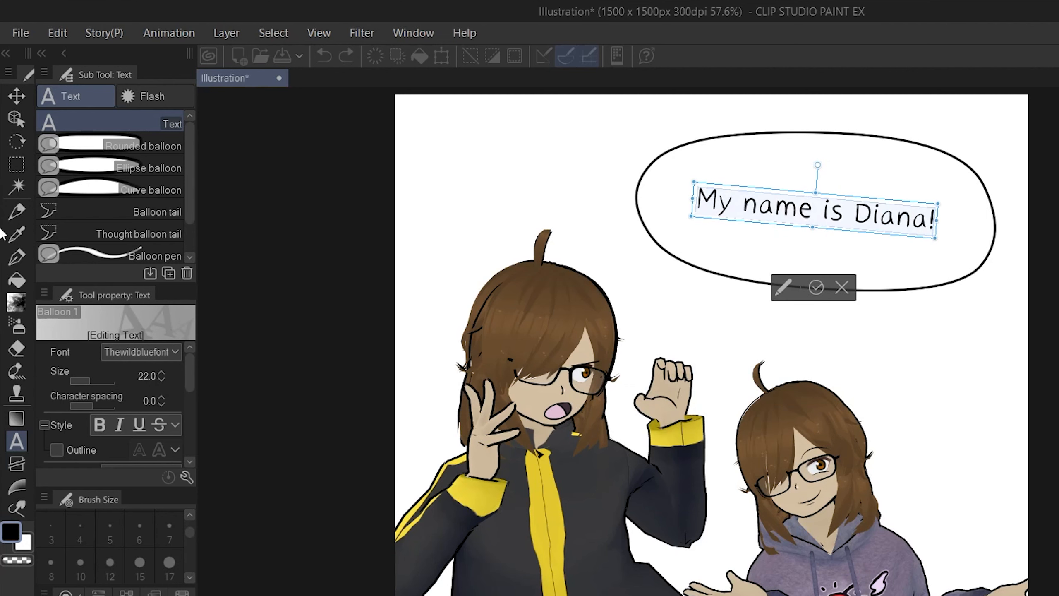
Step: Shrink the balloon around the text and rotate it slightly clockwise to match the text's tilt
{"action": "left_click", "coordinate": [20, 121]}
{"action": "left_click_drag", "start_coordinate": [1015, 111], "coordinate": [1003, 134]}
{"action": "left_click_drag", "start_coordinate": [807, 112], "coordinate": [820, 106]}
Step: Add a short spline balloon tail of width 50 from the balloon's lower-left edge, pointing toward the jacket character
{"action": "left_click", "coordinate": [16, 463]}
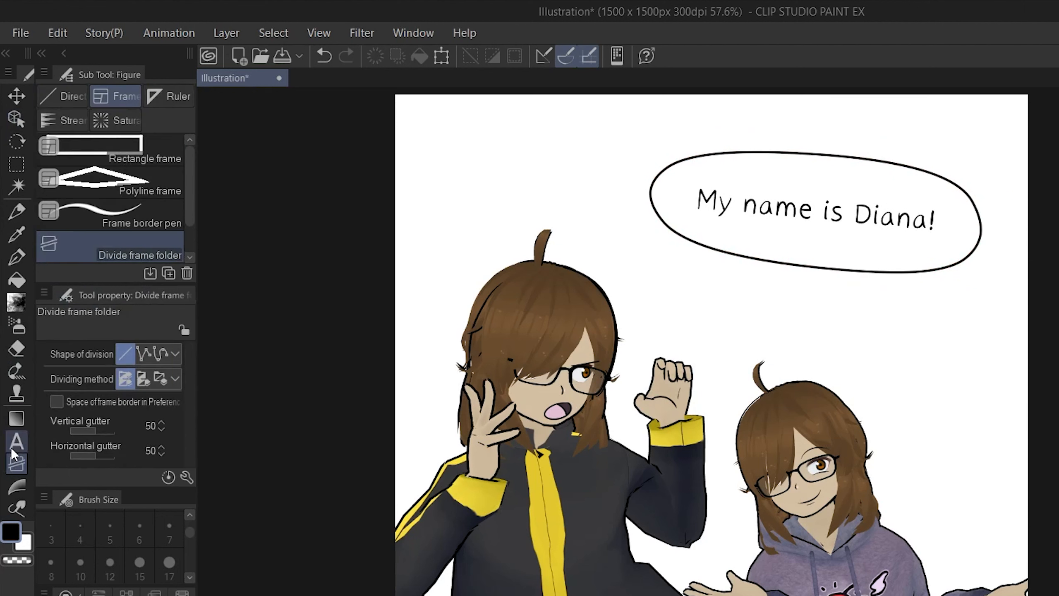
{"action": "left_click", "coordinate": [16, 442]}
{"action": "left_click", "coordinate": [144, 212]}
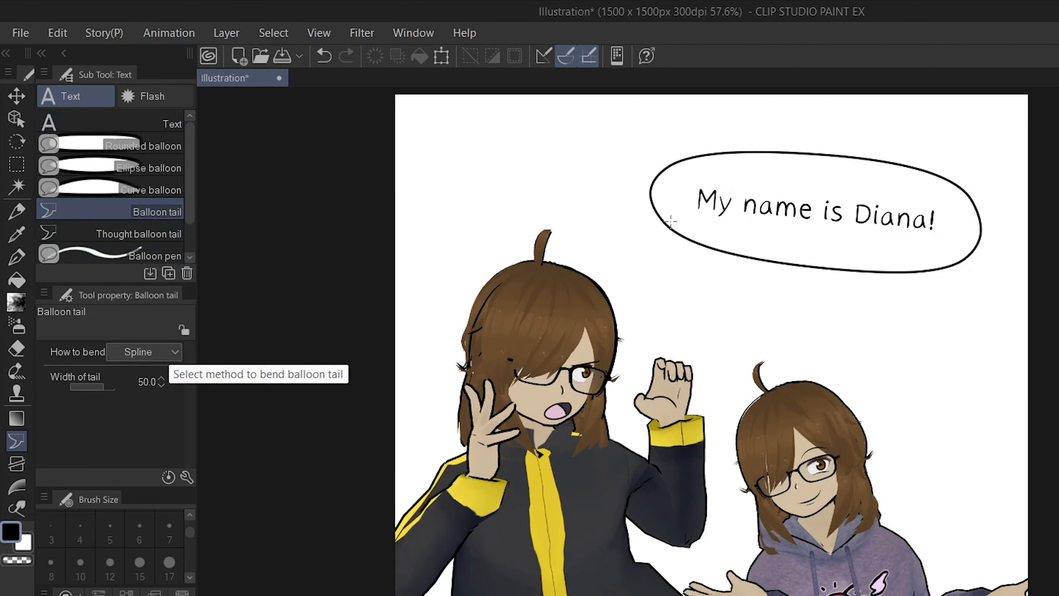
{"action": "left_click_drag", "start_coordinate": [701, 230], "coordinate": [661, 269]}
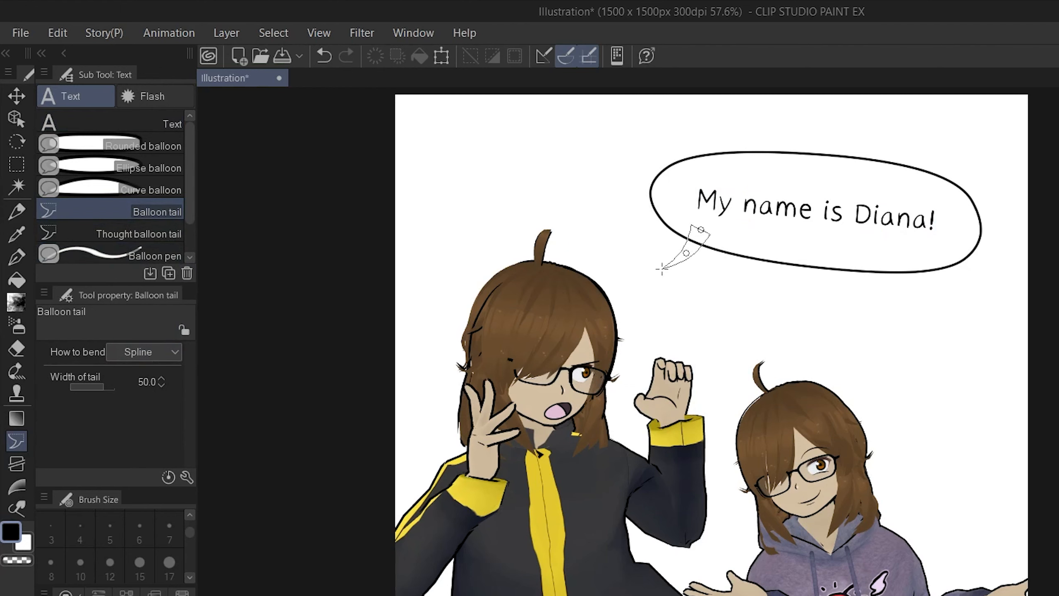
{"action": "double_click", "coordinate": [661, 269]}
Step: Move the balloon with its text slightly left and down, and shift the outline's control point by the tail closer to it
{"action": "left_click", "coordinate": [17, 118]}
{"action": "mouse_move", "coordinate": [892, 188]}
{"action": "left_mouse_down"}
{"action": "mouse_move", "coordinate": [851, 229]}
{"action": "mouse_move", "coordinate": [866, 190]}
{"action": "mouse_move", "coordinate": [877, 194]}
{"action": "left_mouse_up"}
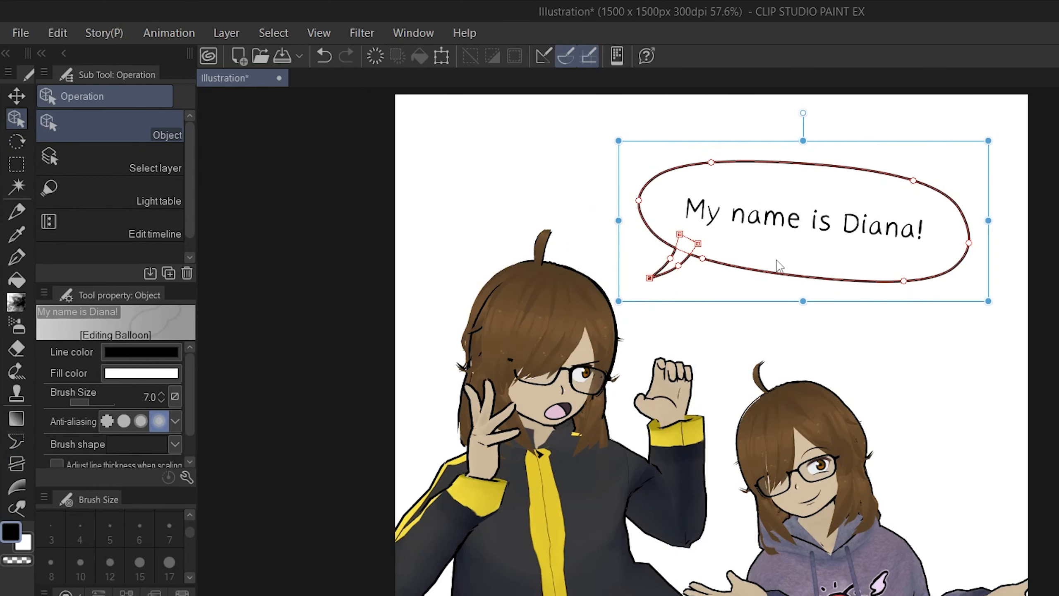
{"action": "left_click_drag", "start_coordinate": [786, 253], "coordinate": [781, 265]}
{"action": "key", "text": "space"}
{"action": "left_click", "coordinate": [692, 268]}
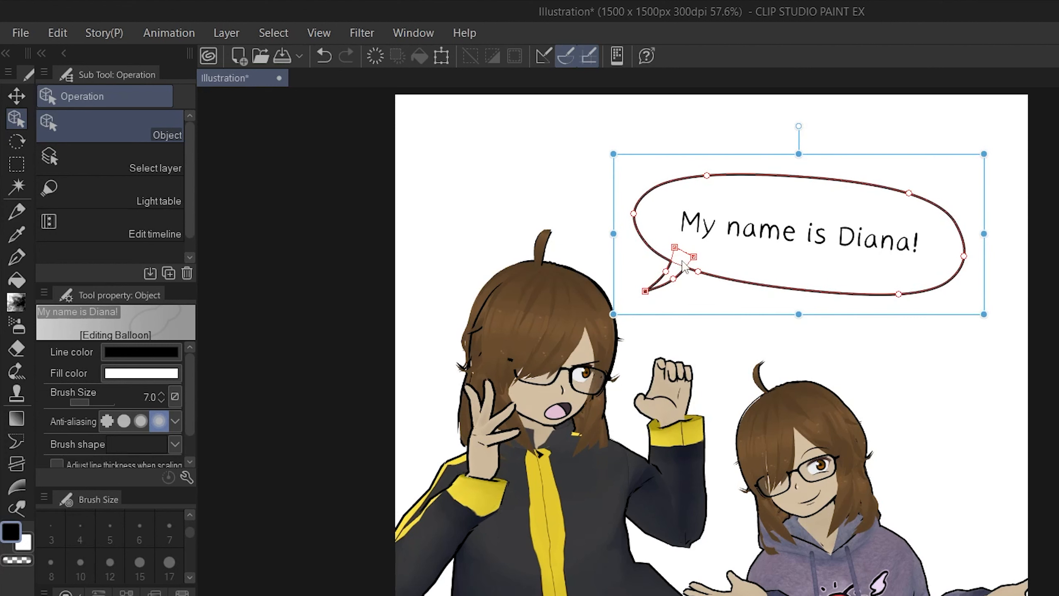
{"action": "left_click_drag", "start_coordinate": [700, 272], "coordinate": [685, 275]}
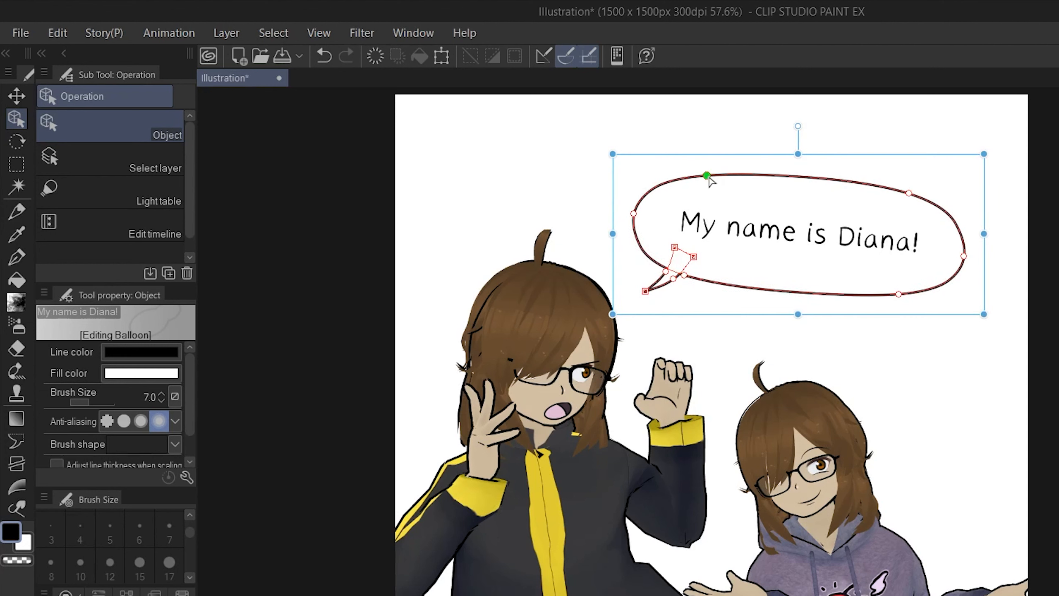
Step: Pull the control point on the balloon outline's lower-right edge slightly down and left to round out the balloon
{"action": "mouse_move", "coordinate": [899, 294]}
{"action": "left_mouse_down"}
{"action": "mouse_move", "coordinate": [870, 376]}
{"action": "mouse_move", "coordinate": [889, 302]}
{"action": "left_mouse_up"}
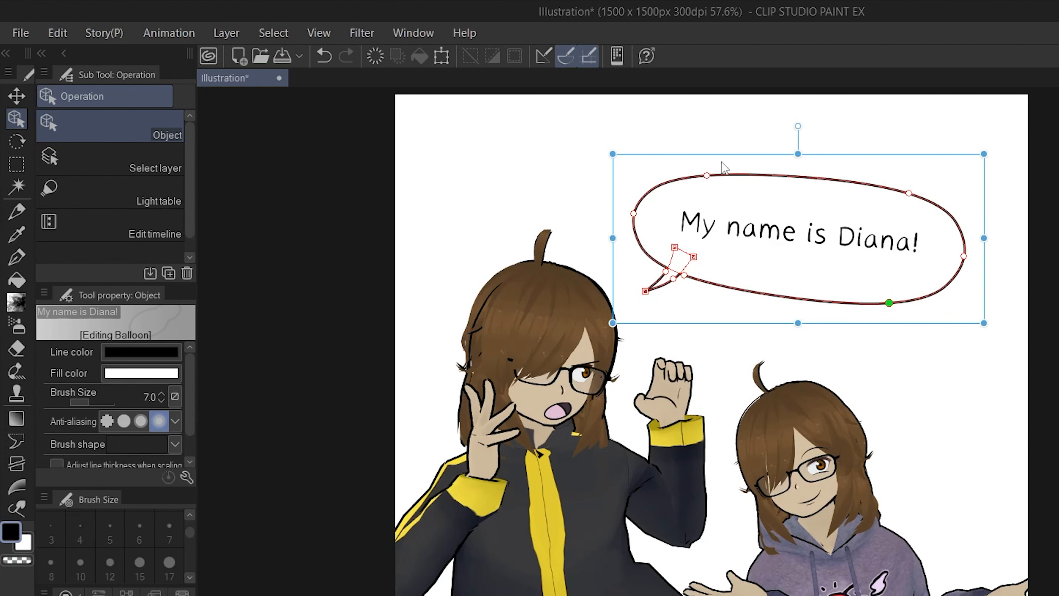
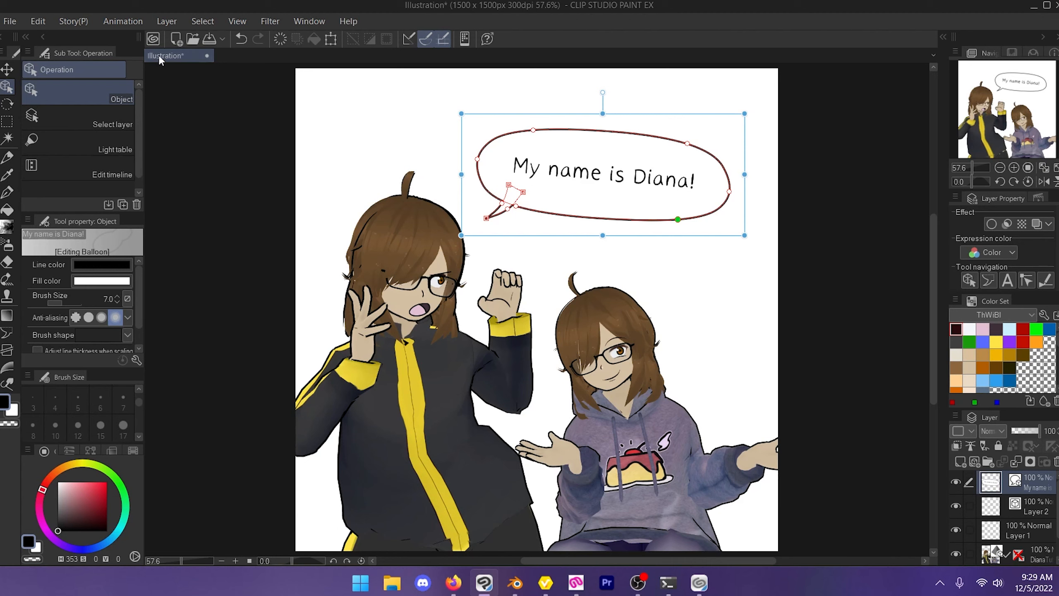
Step: Switch to CLIP STUDIO and open the CLIP STUDIO ASSETS library of downloadable materials
{"action": "left_click", "coordinate": [153, 39]}
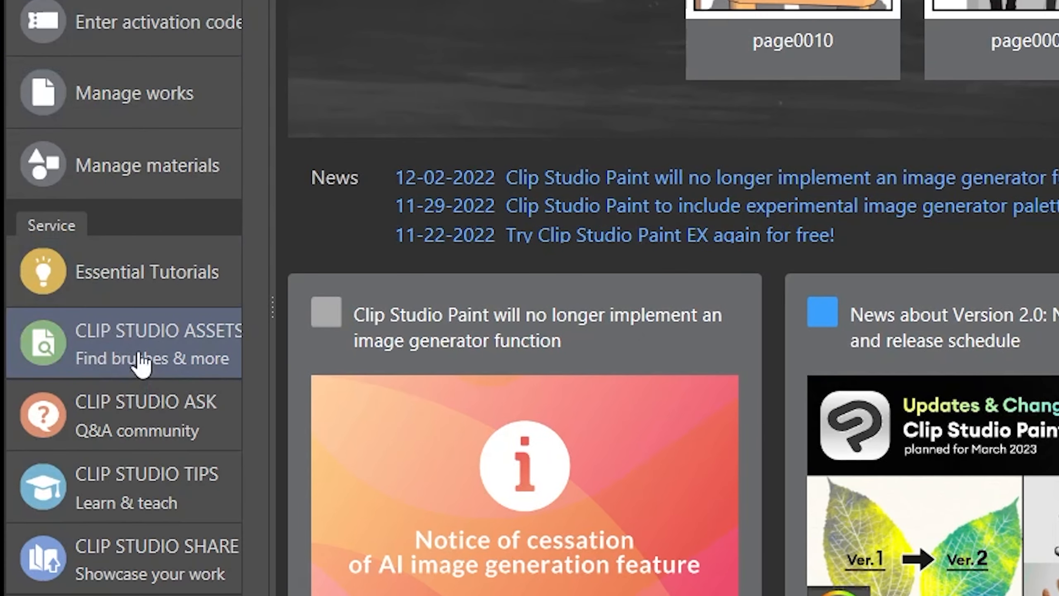
{"action": "left_click", "coordinate": [155, 352]}
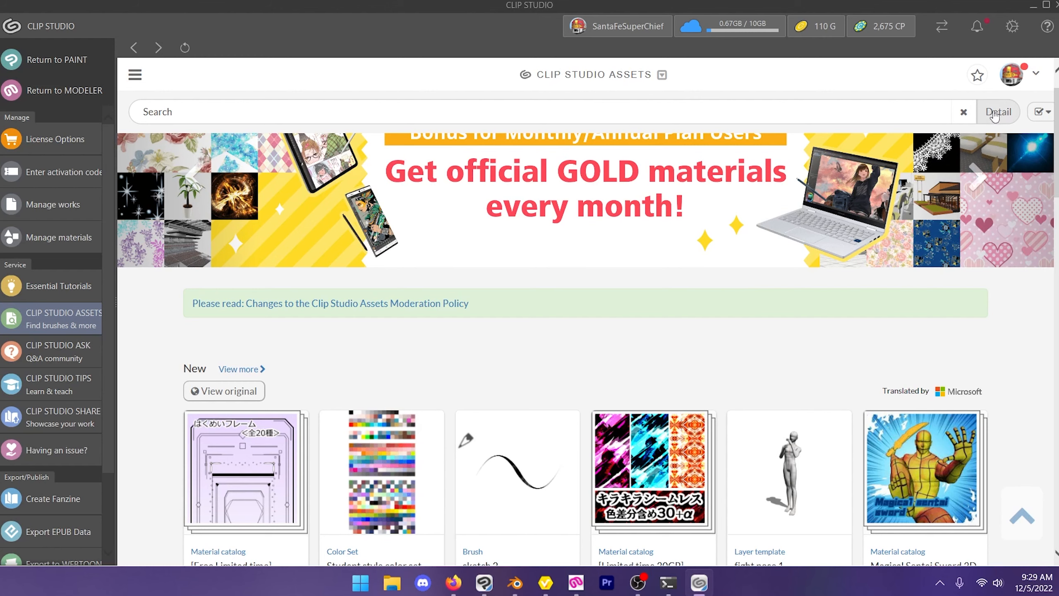
{"action": "scroll", "coordinate": [901, 254], "scroll_direction": "down", "scroll_amount": 3}
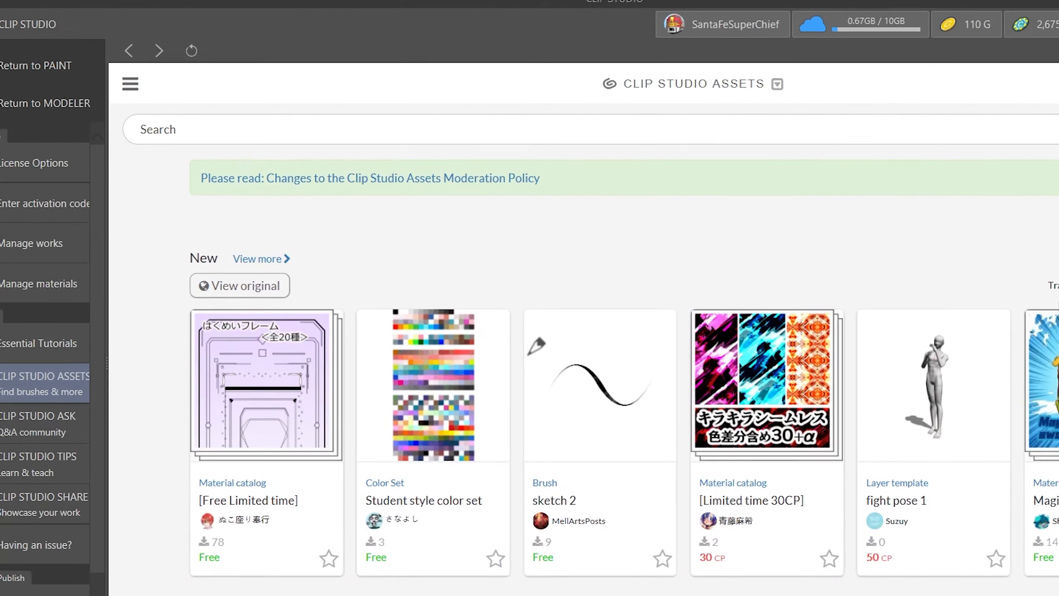
{"action": "scroll", "coordinate": [901, 254], "scroll_direction": "up", "scroll_amount": 3}
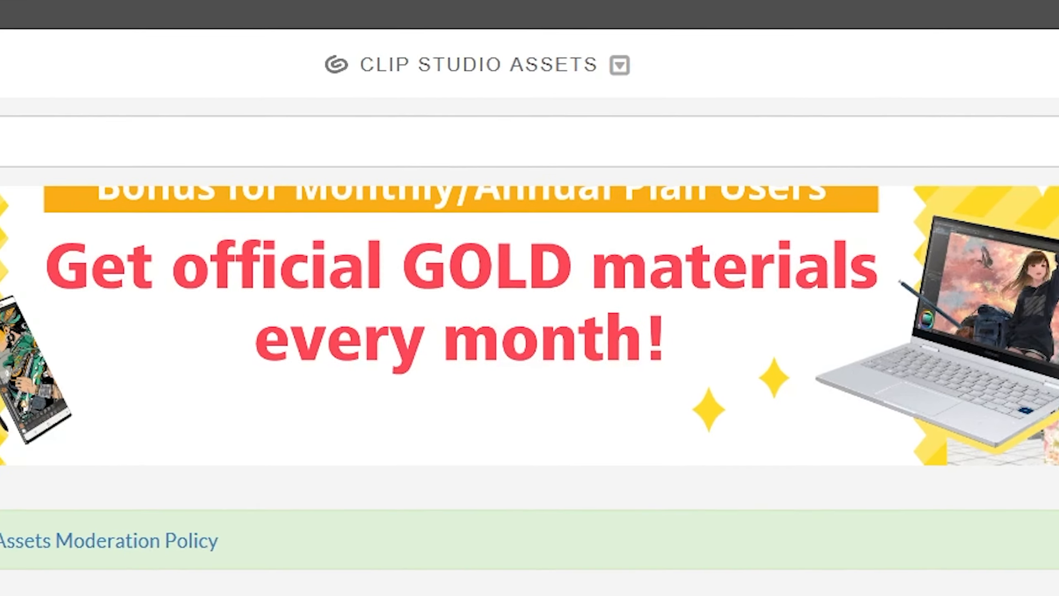
Step: Filter the assets by the Balloon type and look over the available speech balloon materials
{"action": "left_click", "coordinate": [239, 115]}
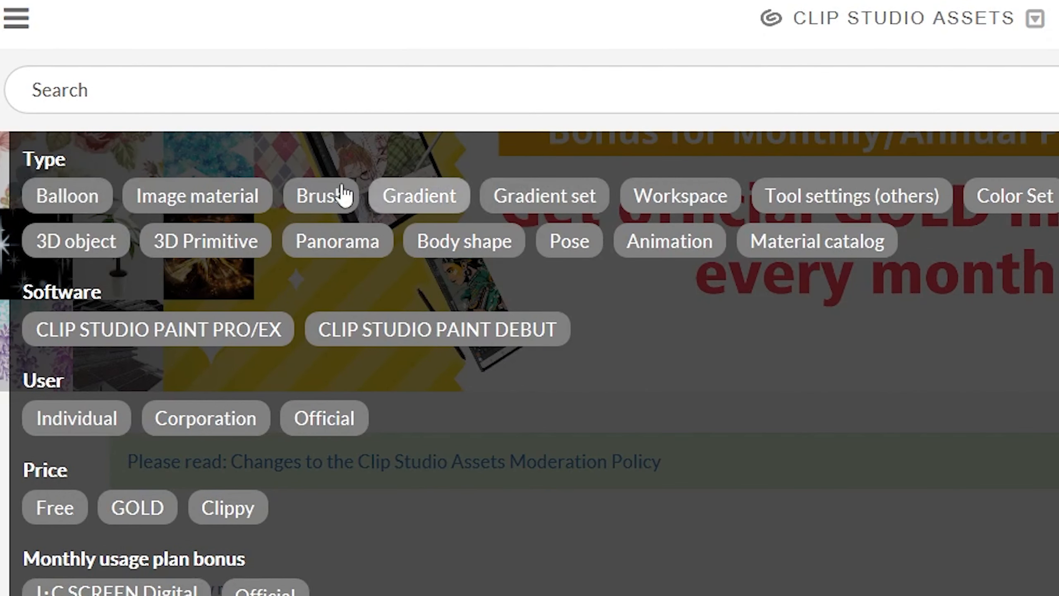
{"action": "left_click", "coordinate": [71, 207]}
{"action": "key", "text": "Return"}
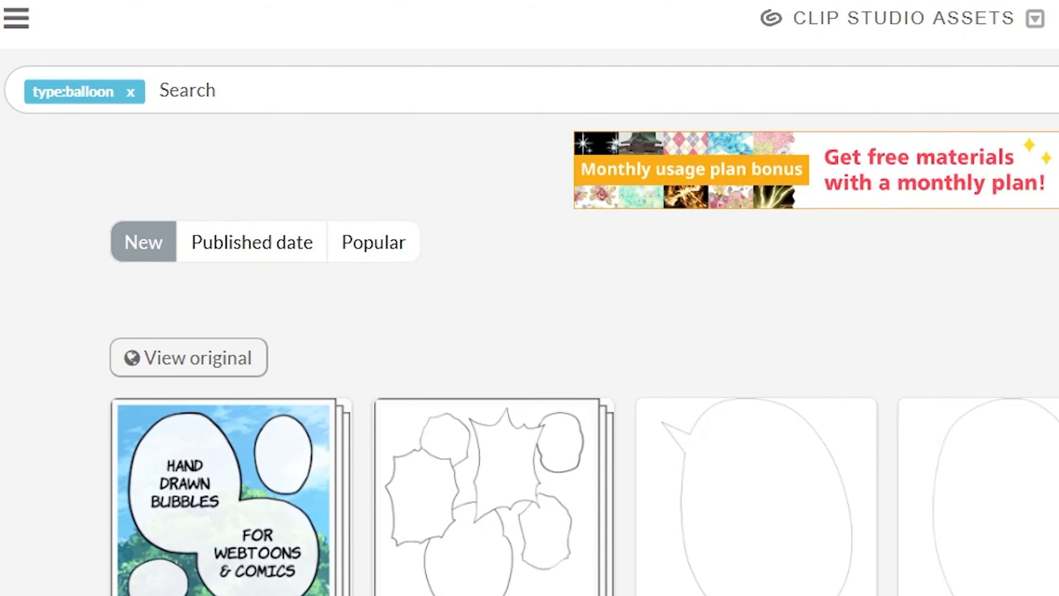
{"action": "scroll", "coordinate": [927, 561], "scroll_direction": "down", "scroll_amount": 6}
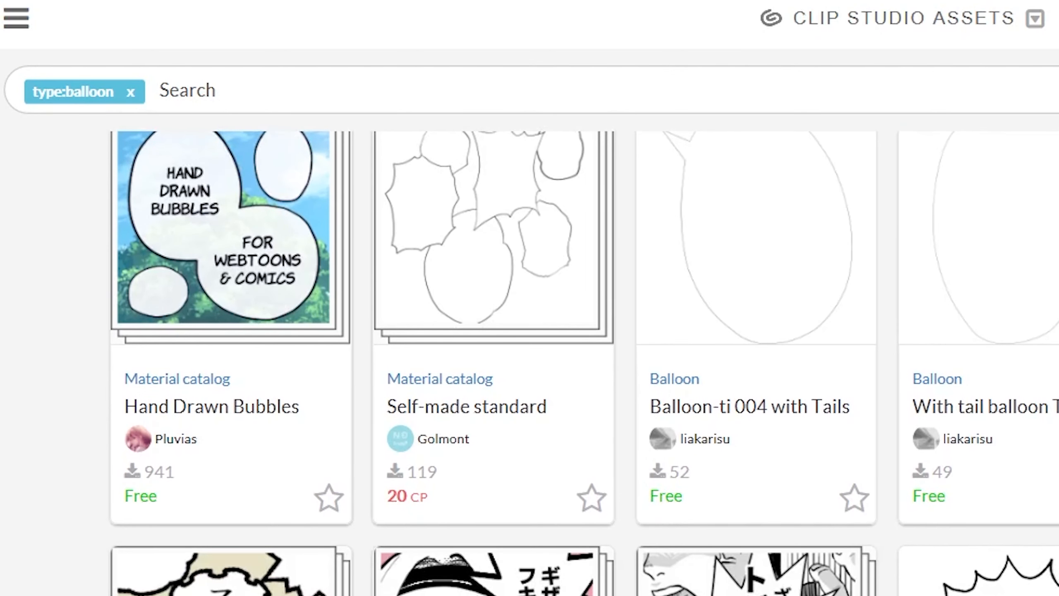
Step: Replace the Balloon type filter with the 3D object type
{"action": "left_click", "coordinate": [446, 90]}
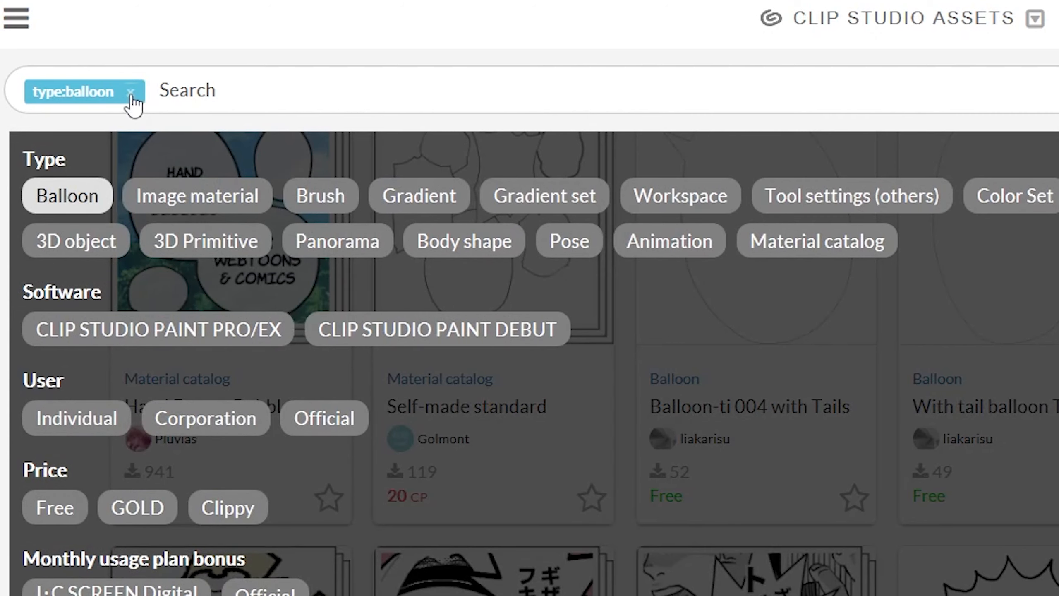
{"action": "left_click", "coordinate": [130, 92]}
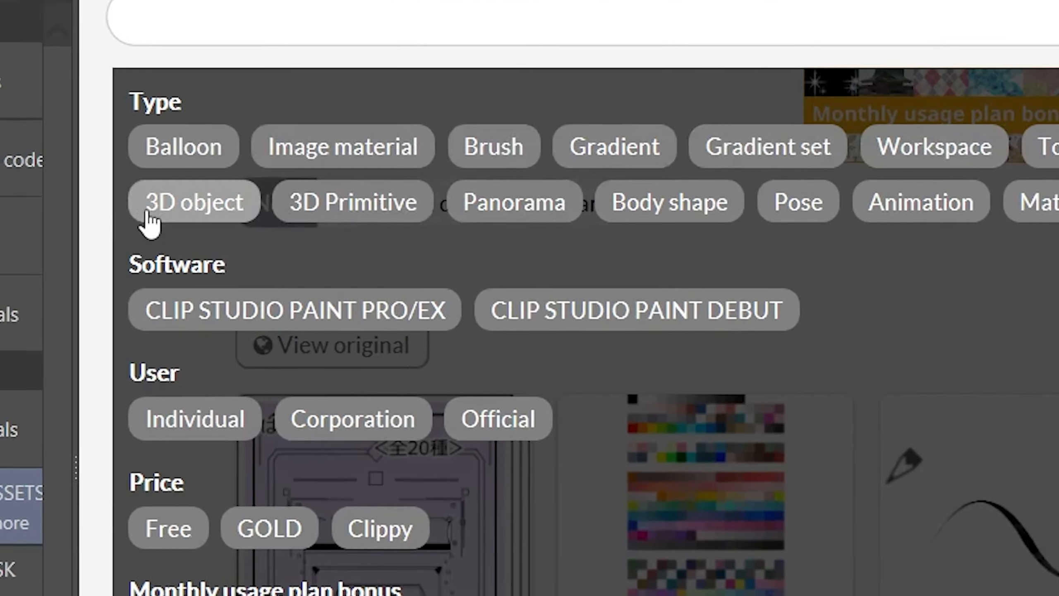
{"action": "left_click", "coordinate": [90, 237]}
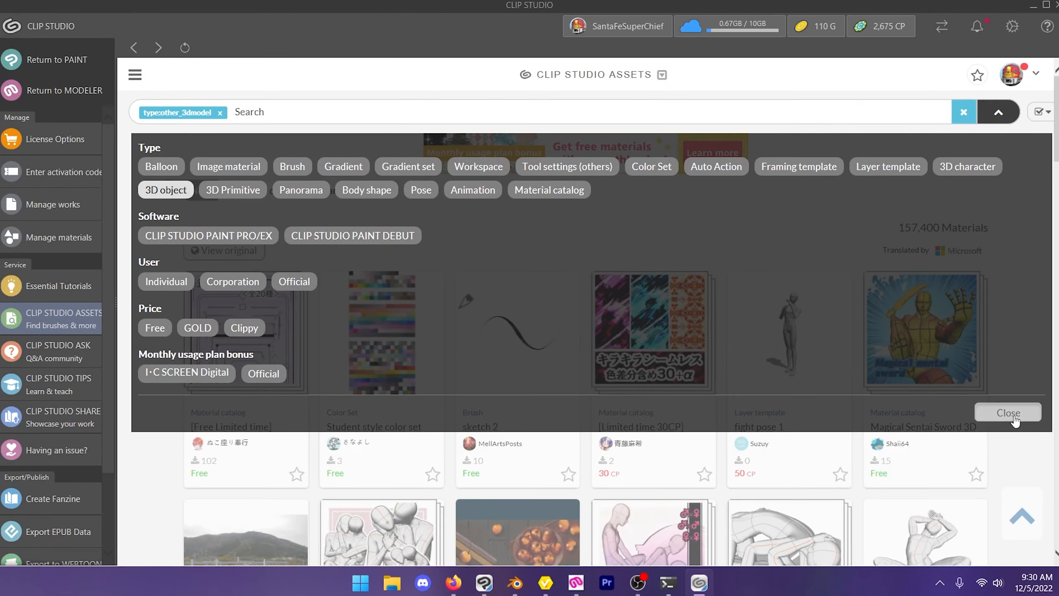
{"action": "left_click", "coordinate": [1016, 418]}
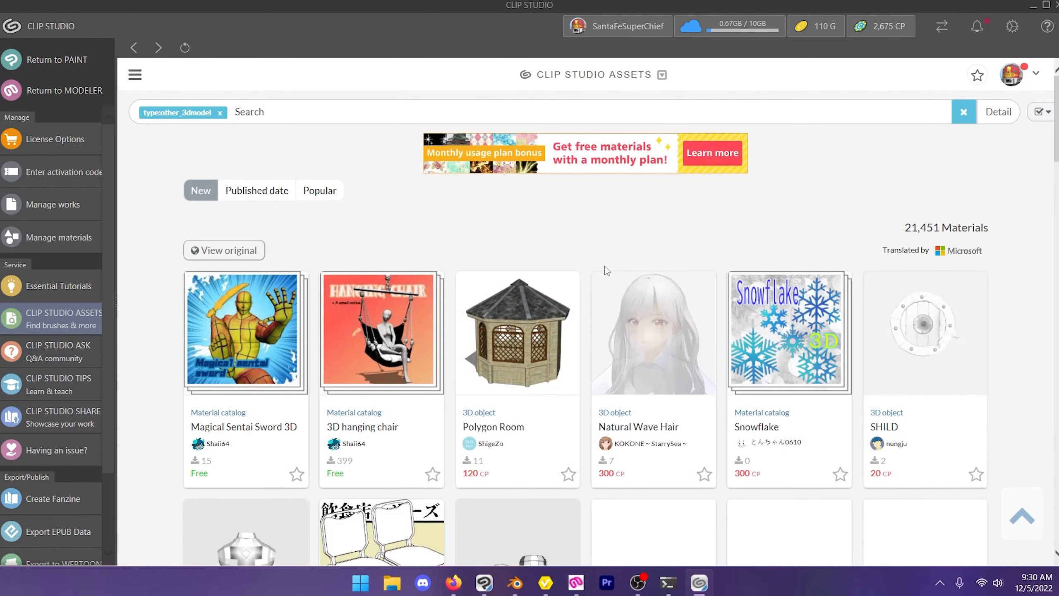
Step: Examine the range of 3D objects offered in the filtered asset list
{"action": "scroll", "coordinate": [475, 211], "scroll_direction": "down", "scroll_amount": 10}
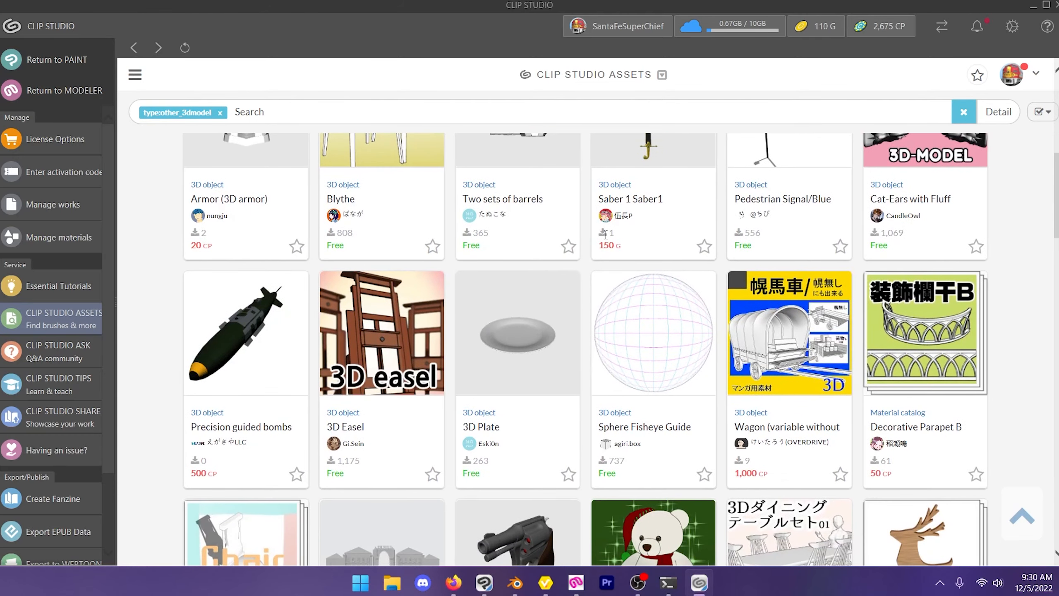
{"action": "scroll", "coordinate": [606, 235], "scroll_direction": "down", "scroll_amount": 5}
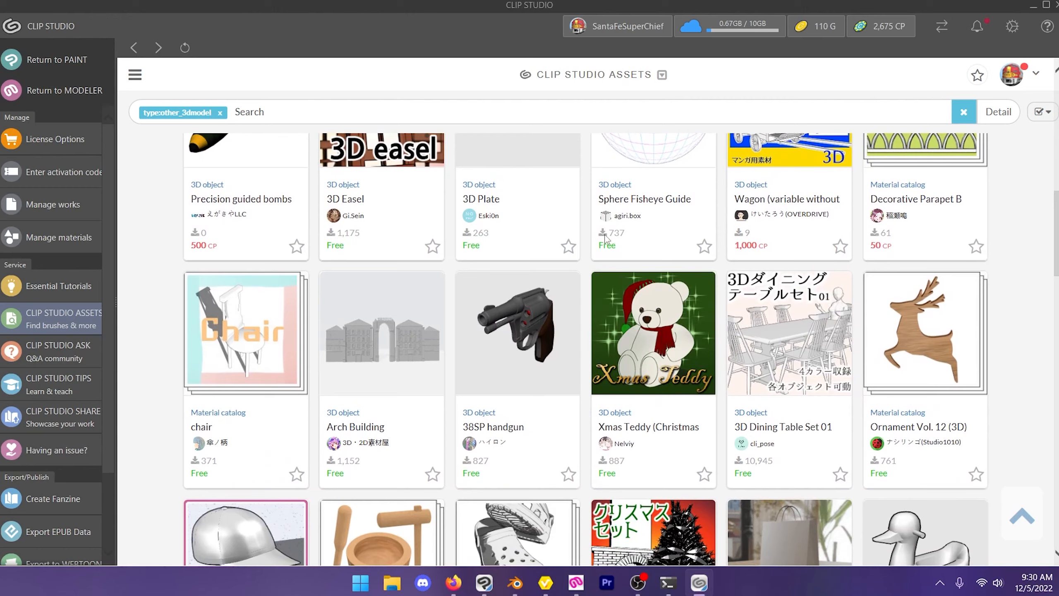
{"action": "scroll", "coordinate": [606, 238], "scroll_direction": "down", "scroll_amount": 7}
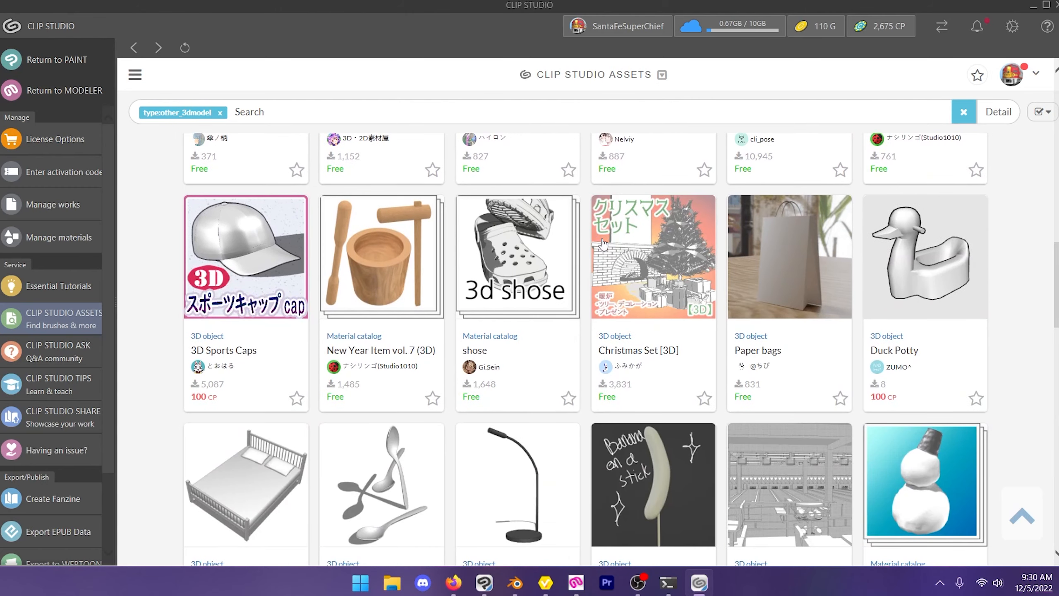
{"action": "scroll", "coordinate": [603, 244], "scroll_direction": "down", "scroll_amount": 7}
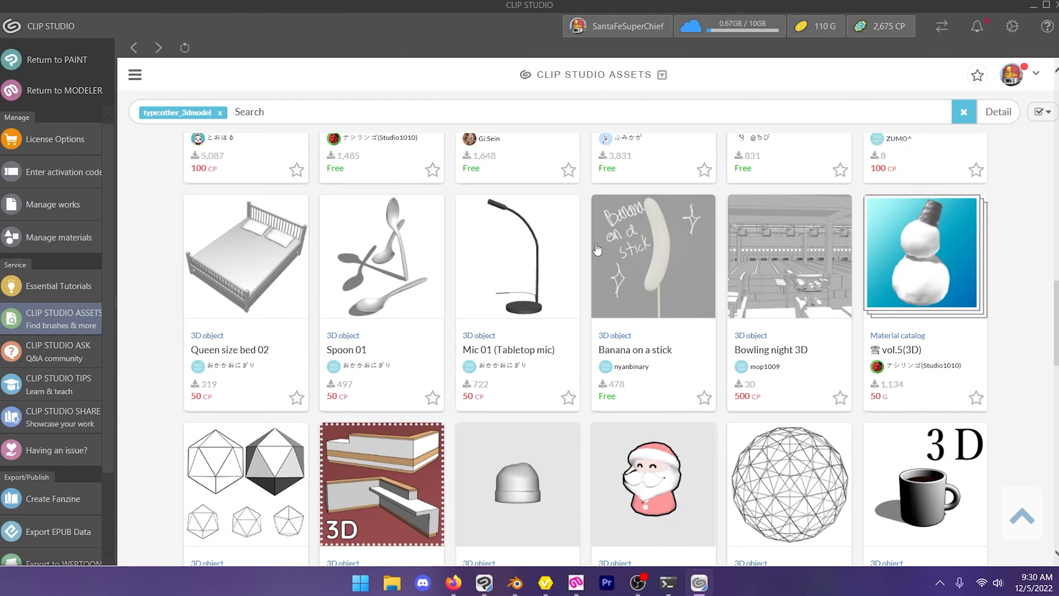
{"action": "scroll", "coordinate": [597, 249], "scroll_direction": "up", "scroll_amount": 20}
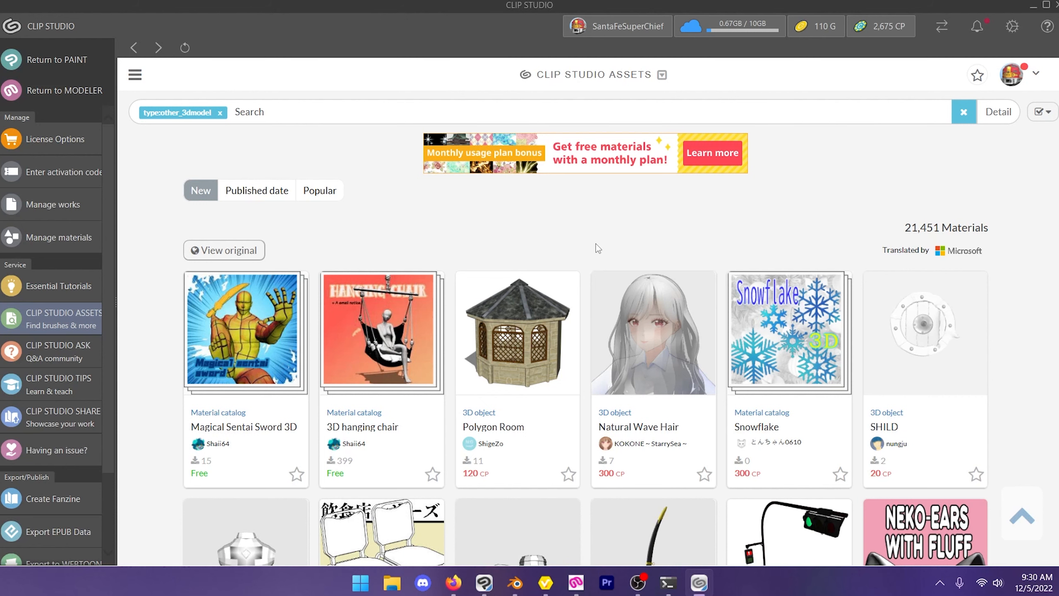
{"action": "scroll", "coordinate": [626, 248], "scroll_direction": "down", "scroll_amount": 3}
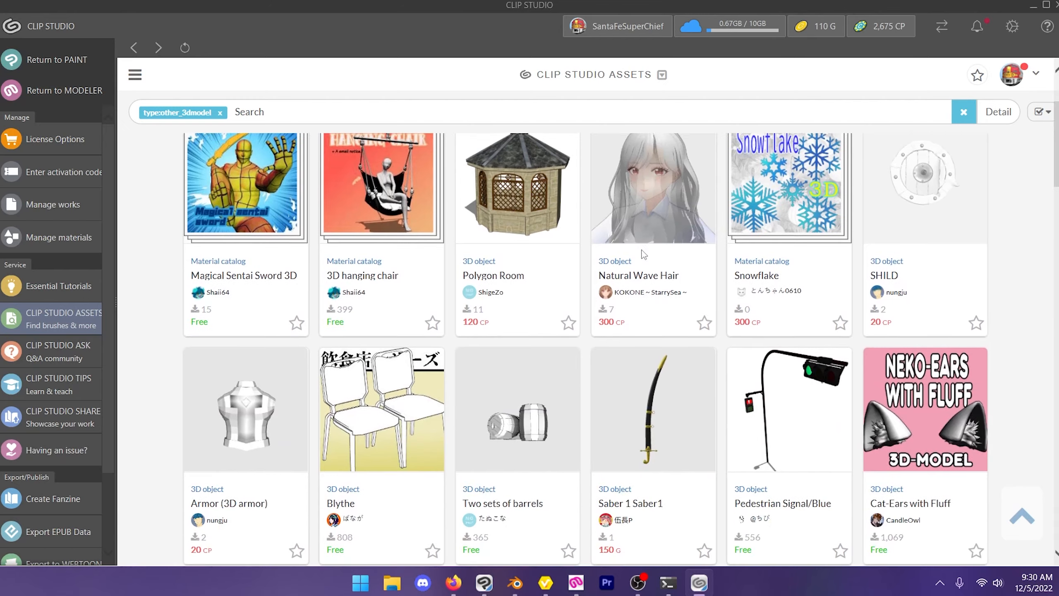
{"action": "scroll", "coordinate": [664, 269], "scroll_direction": "down", "scroll_amount": 12}
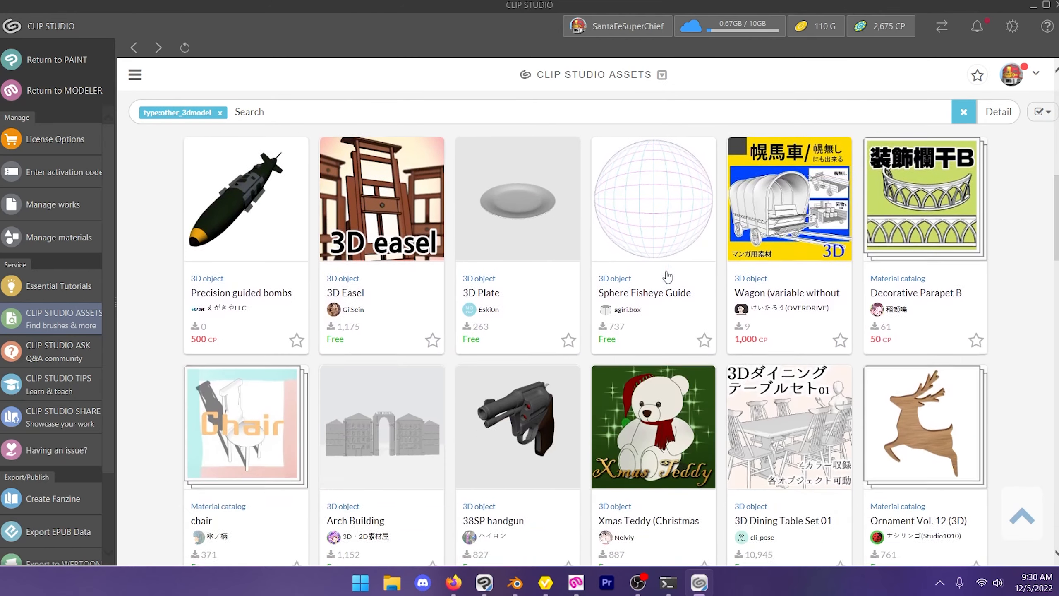
{"action": "scroll", "coordinate": [668, 277], "scroll_direction": "down", "scroll_amount": 8}
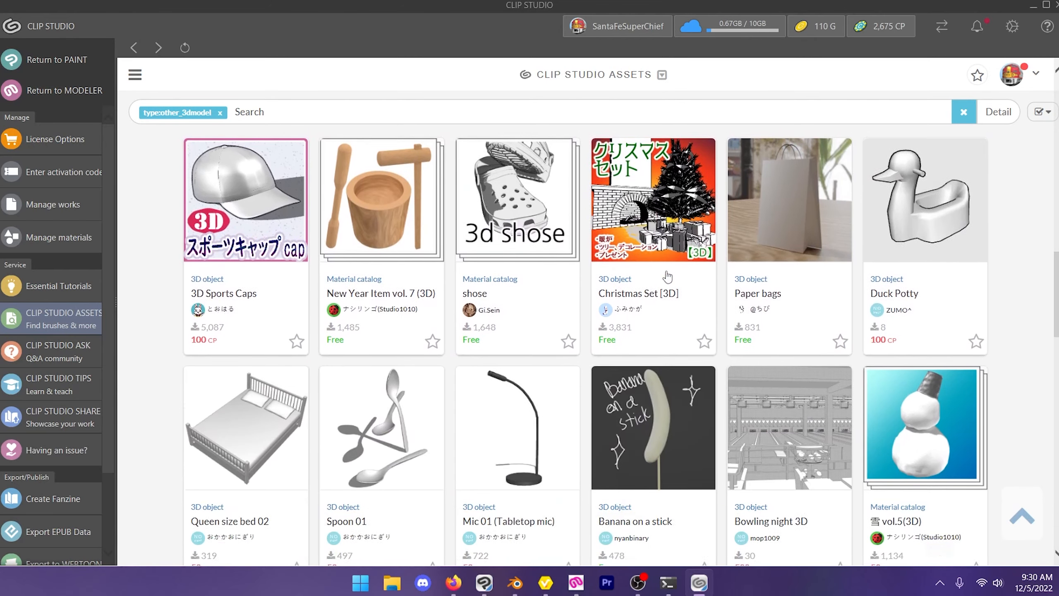
{"action": "scroll", "coordinate": [667, 276], "scroll_direction": "down", "scroll_amount": 2}
{"action": "scroll", "coordinate": [668, 277], "scroll_direction": "down", "scroll_amount": 8}
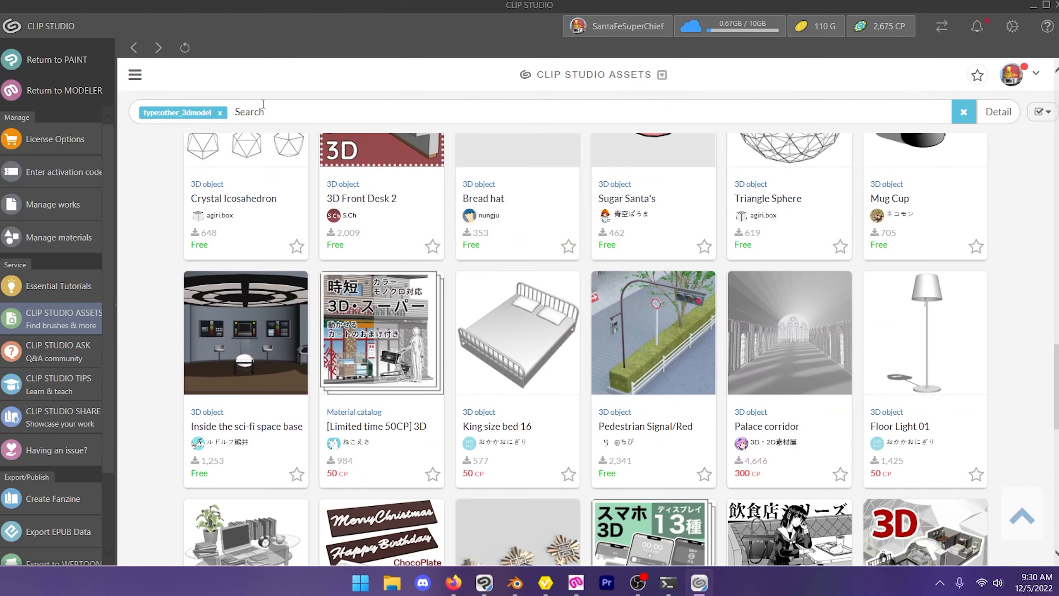
Step: Search the 3D objects for "bedroom" and look through the matching rooms and furniture
{"action": "left_click", "coordinate": [264, 107]}
{"action": "key", "text": "Return"}
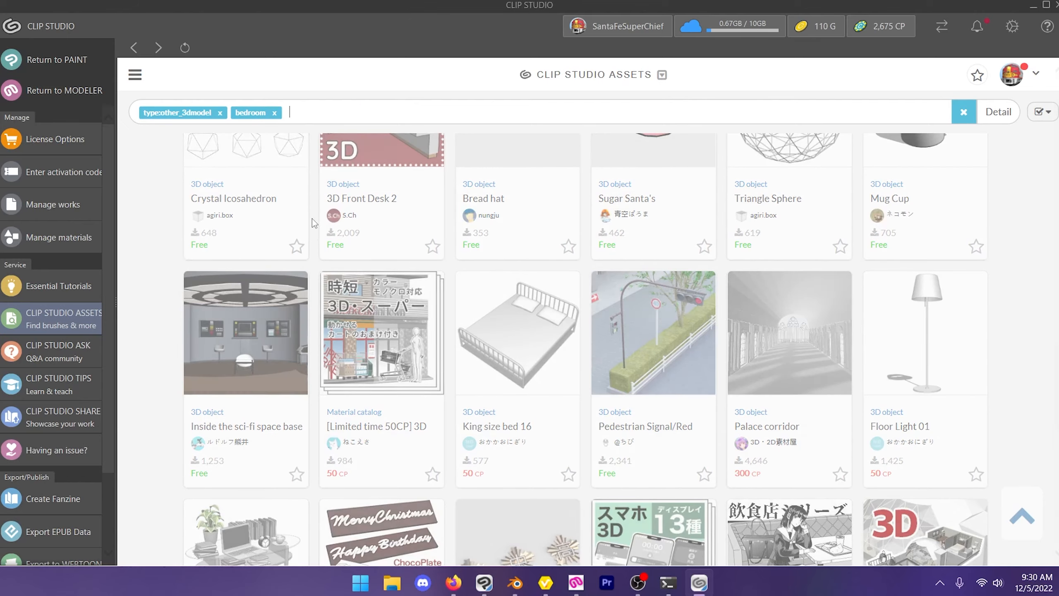
{"action": "scroll", "coordinate": [497, 324], "scroll_direction": "down", "scroll_amount": 5}
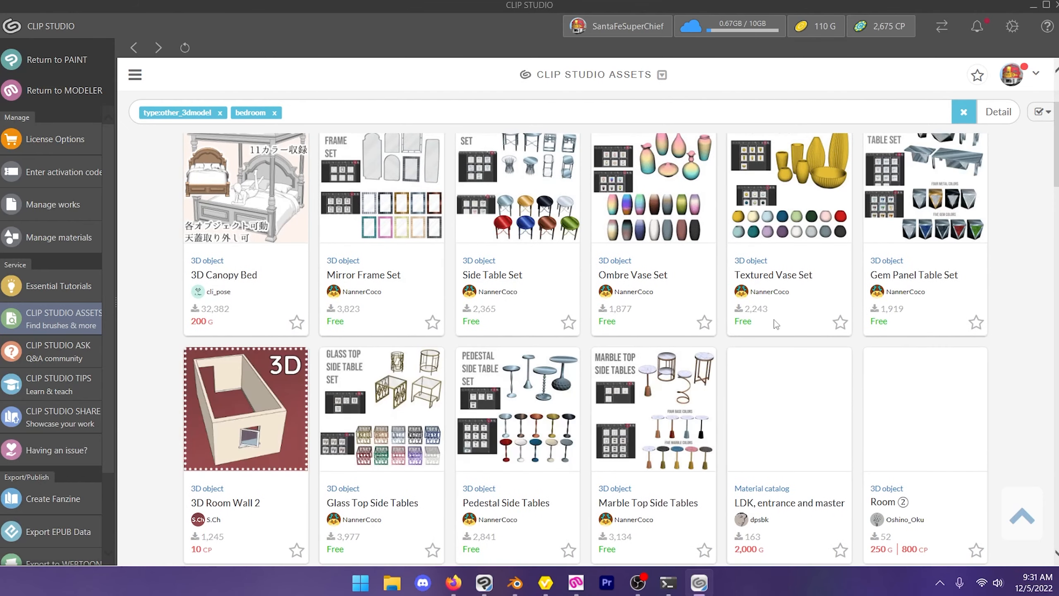
{"action": "scroll", "coordinate": [594, 348], "scroll_direction": "down", "scroll_amount": 10}
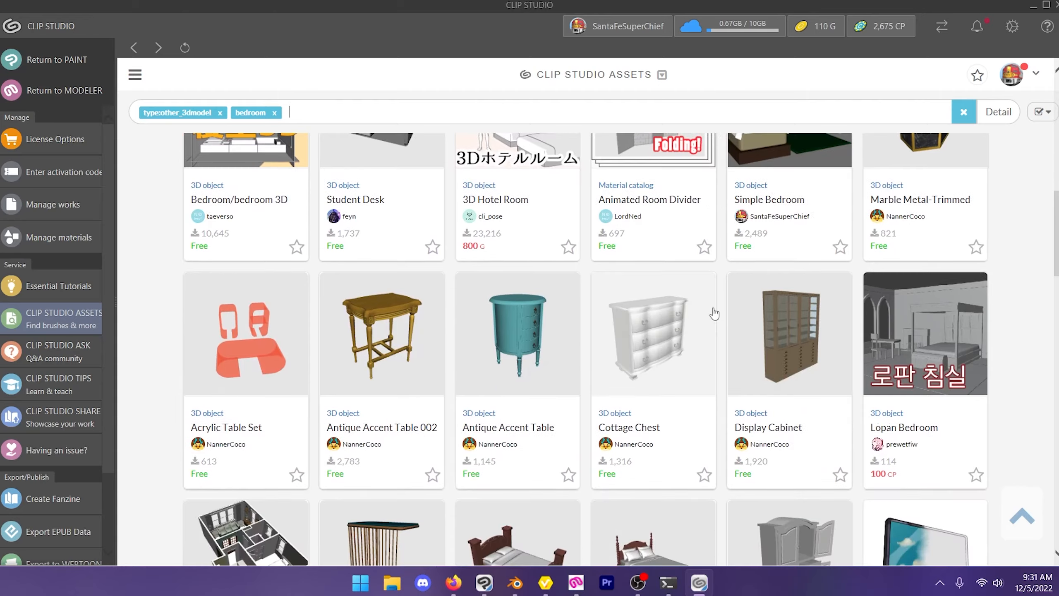
{"action": "scroll", "coordinate": [556, 316], "scroll_direction": "down", "scroll_amount": 13}
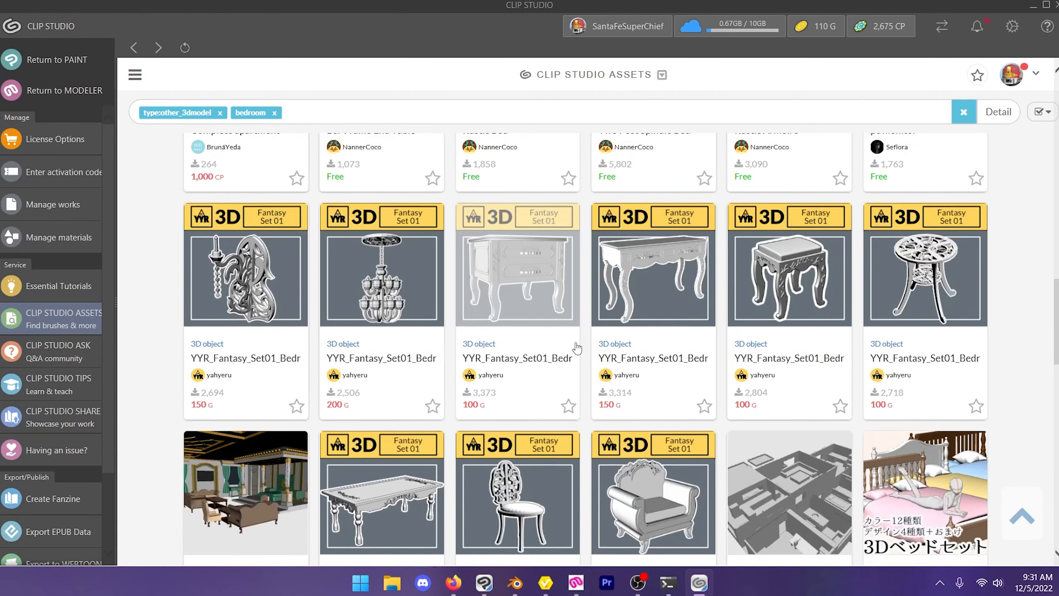
{"action": "scroll", "coordinate": [482, 404], "scroll_direction": "down", "scroll_amount": 9}
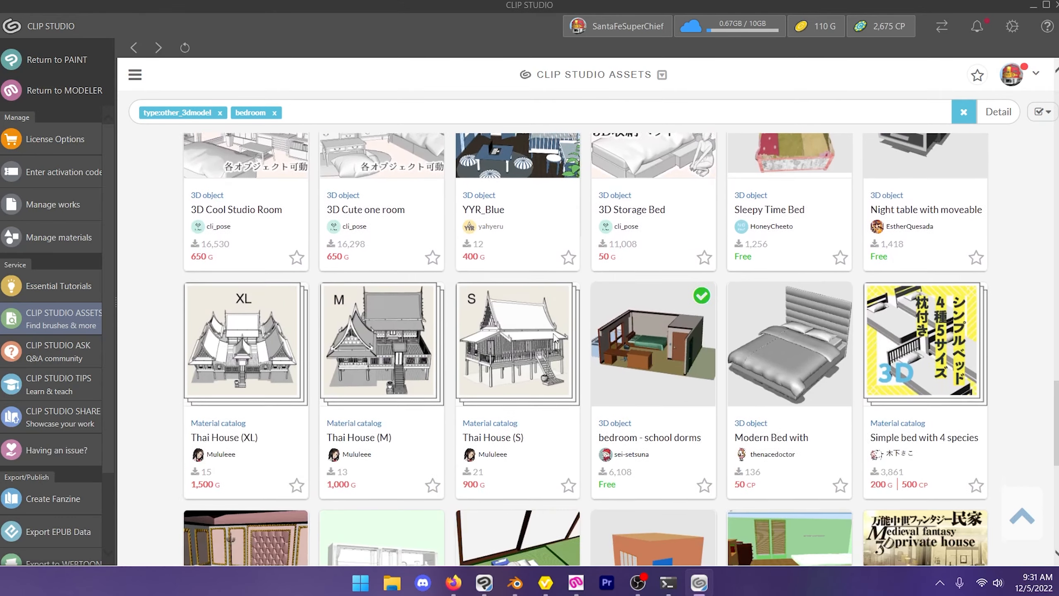
{"action": "scroll", "coordinate": [585, 363], "scroll_direction": "down", "scroll_amount": 6}
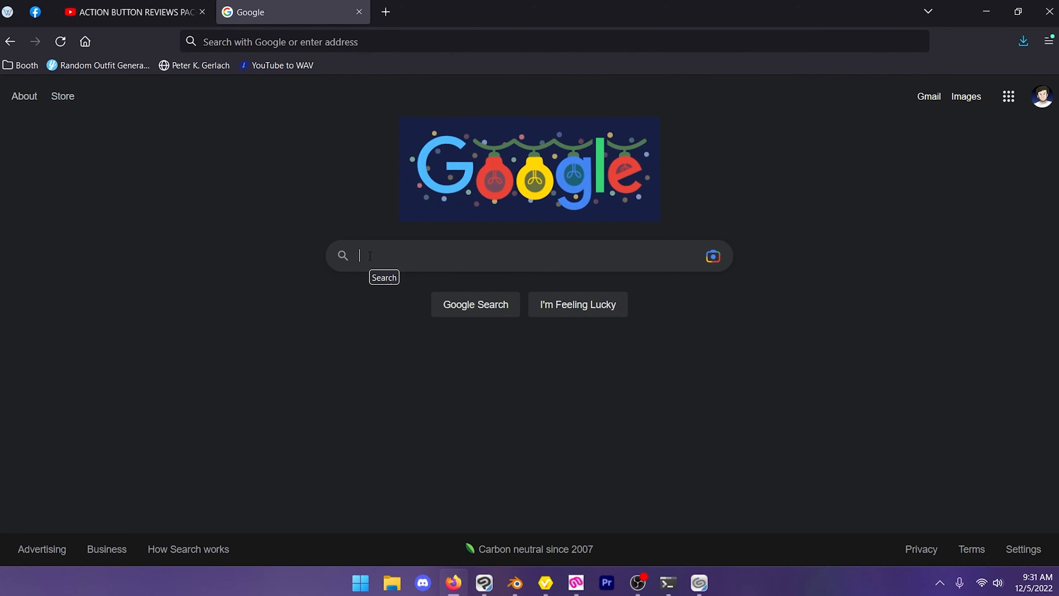
Step: In Firefox, search Google for "japanese word for bedroom" and copy the Japanese translation
{"action": "type", "text": "japanese word for"}
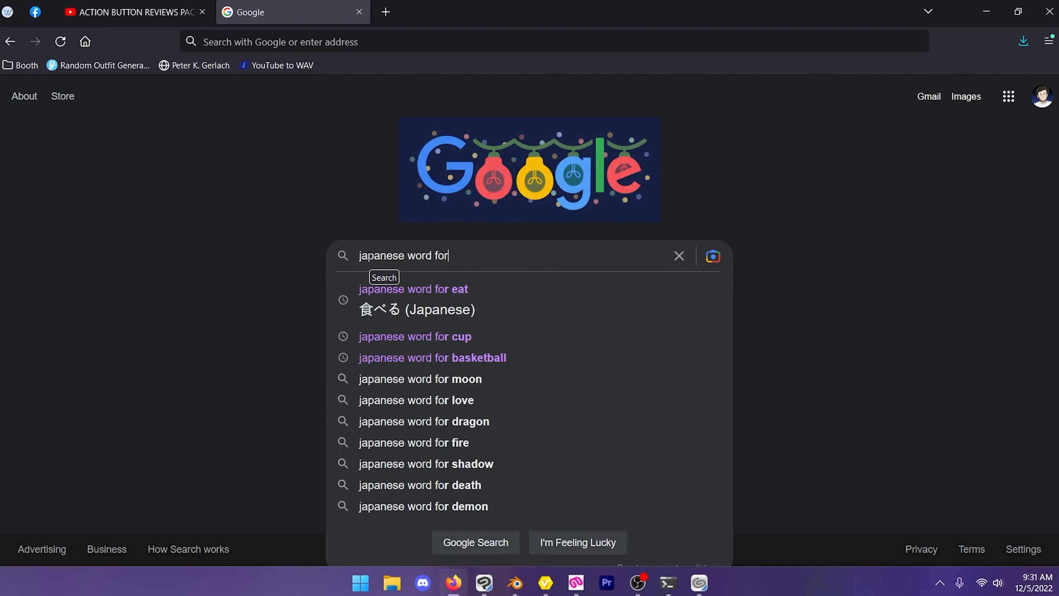
{"action": "type", "text": " bedroom"}
{"action": "key", "text": "Return"}
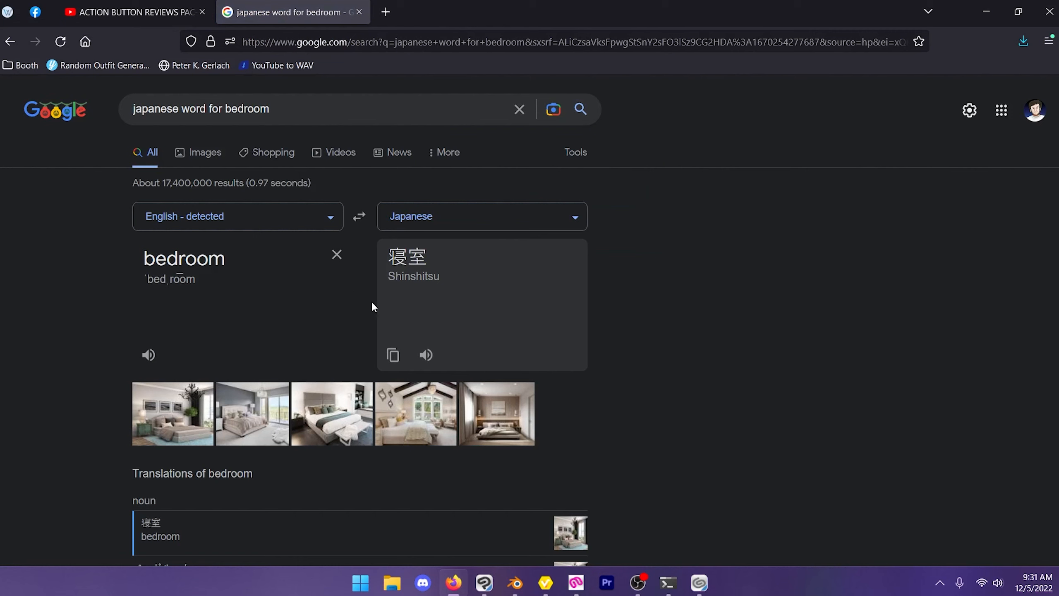
{"action": "left_click", "coordinate": [394, 356]}
Step: Back in CLIP STUDIO ASSETS, replace the search term "bedroom" with "寝室" and look through the matching 3D objects
{"action": "left_click", "coordinate": [700, 583]}
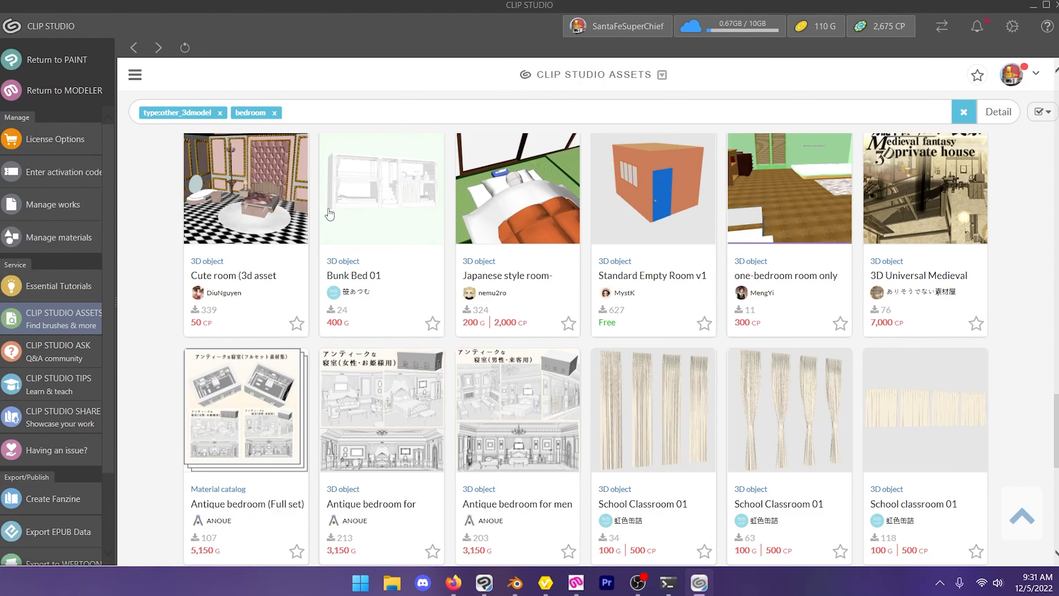
{"action": "left_click", "coordinate": [310, 113]}
{"action": "key", "text": "ctrl+v"}
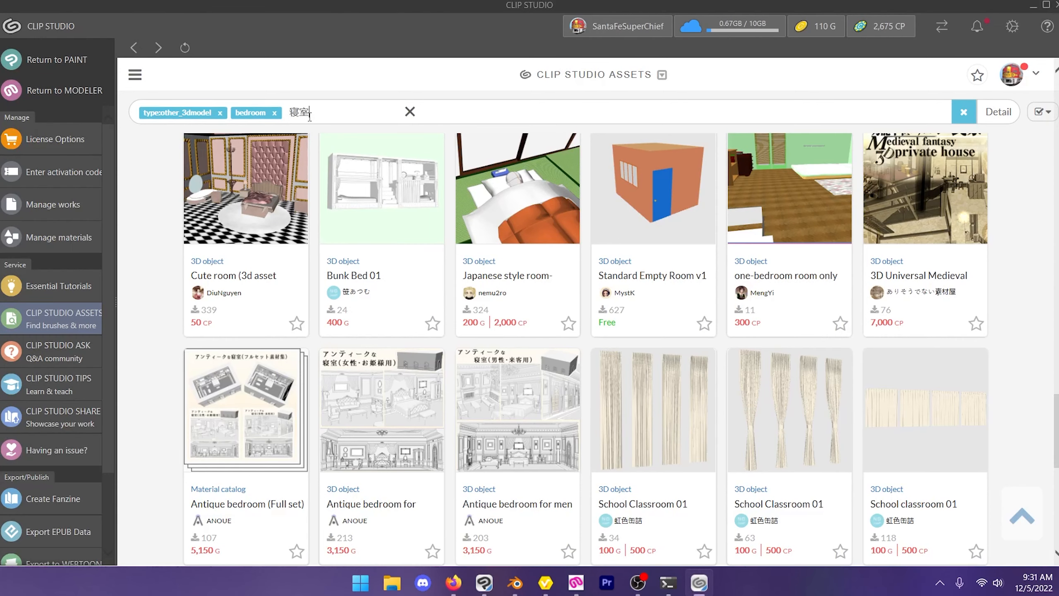
{"action": "left_click", "coordinate": [275, 114]}
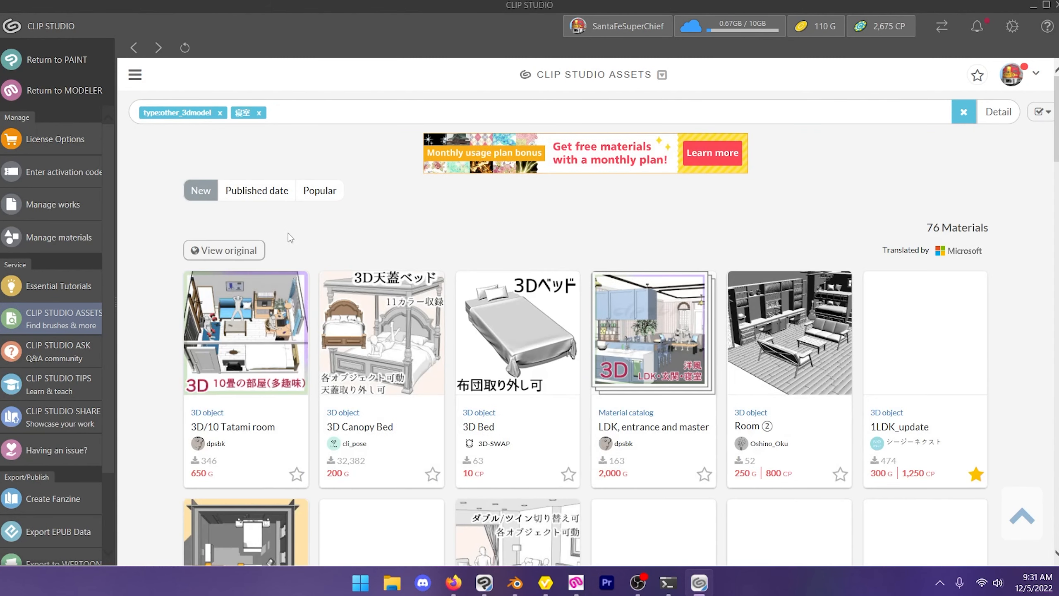
{"action": "scroll", "coordinate": [634, 277], "scroll_direction": "down", "scroll_amount": 10}
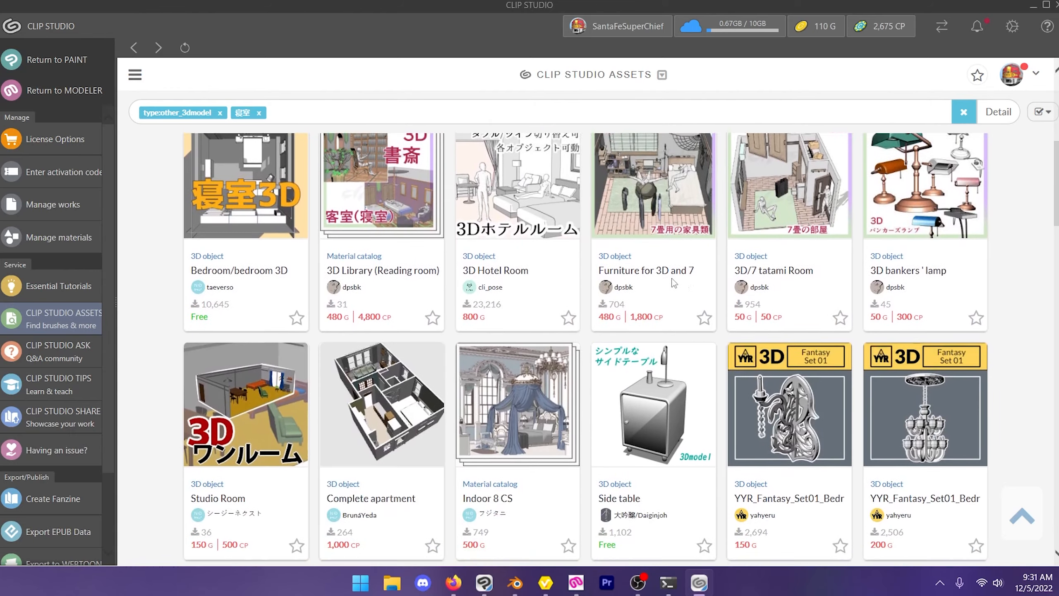
{"action": "scroll", "coordinate": [634, 277], "scroll_direction": "down", "scroll_amount": 10}
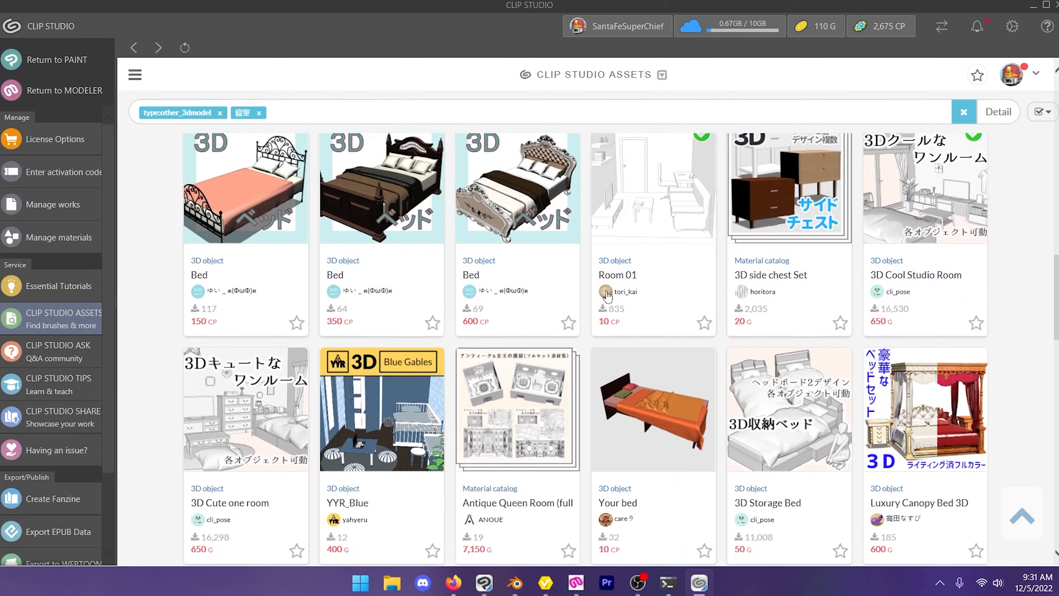
Step: Examine the remaining rooms, beds and furniture in the "寝室" results down to the end of the list
{"action": "scroll", "coordinate": [608, 296], "scroll_direction": "down", "scroll_amount": 11}
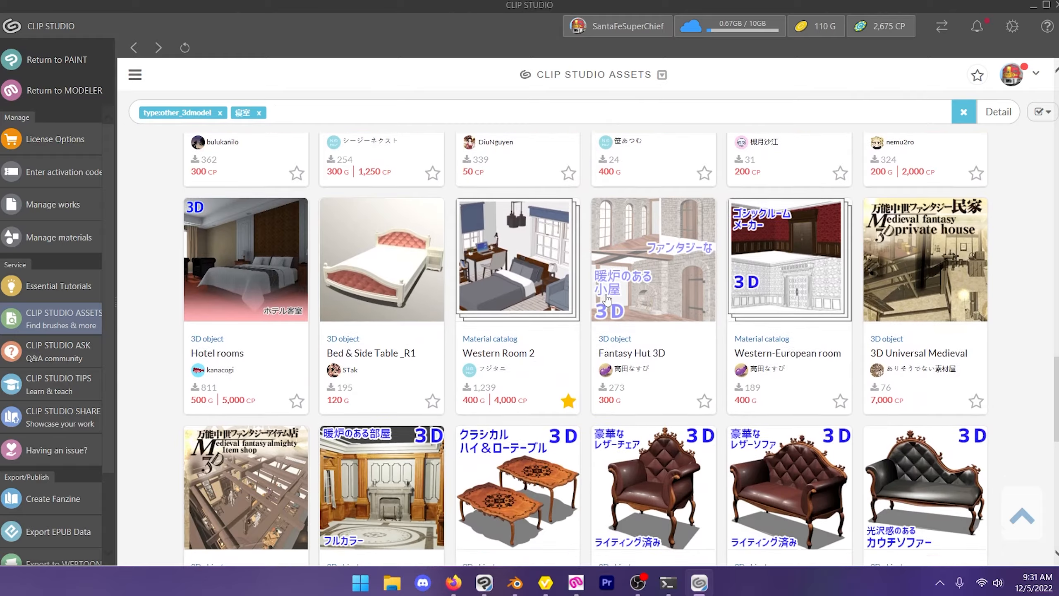
{"action": "scroll", "coordinate": [607, 300], "scroll_direction": "down", "scroll_amount": 3}
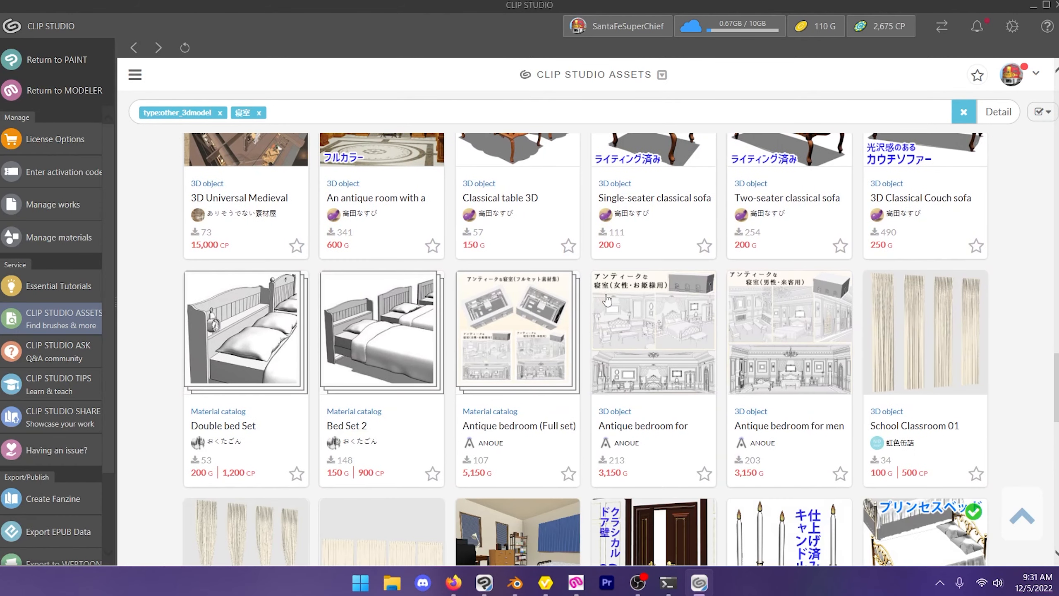
{"action": "scroll", "coordinate": [606, 299], "scroll_direction": "down", "scroll_amount": 2}
{"action": "scroll", "coordinate": [606, 300], "scroll_direction": "down", "scroll_amount": 4}
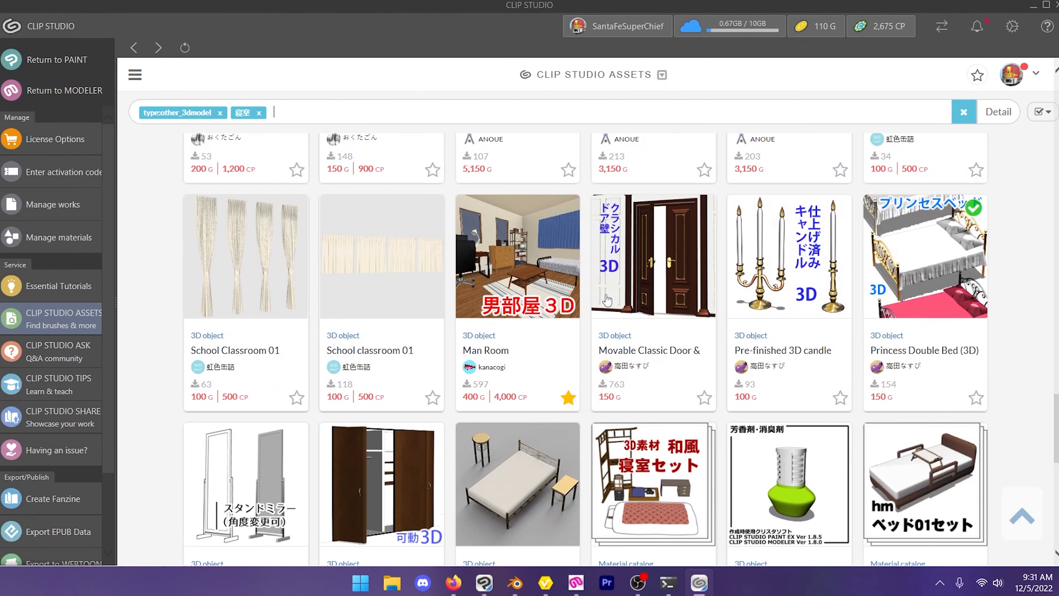
{"action": "scroll", "coordinate": [607, 300], "scroll_direction": "down", "scroll_amount": 5}
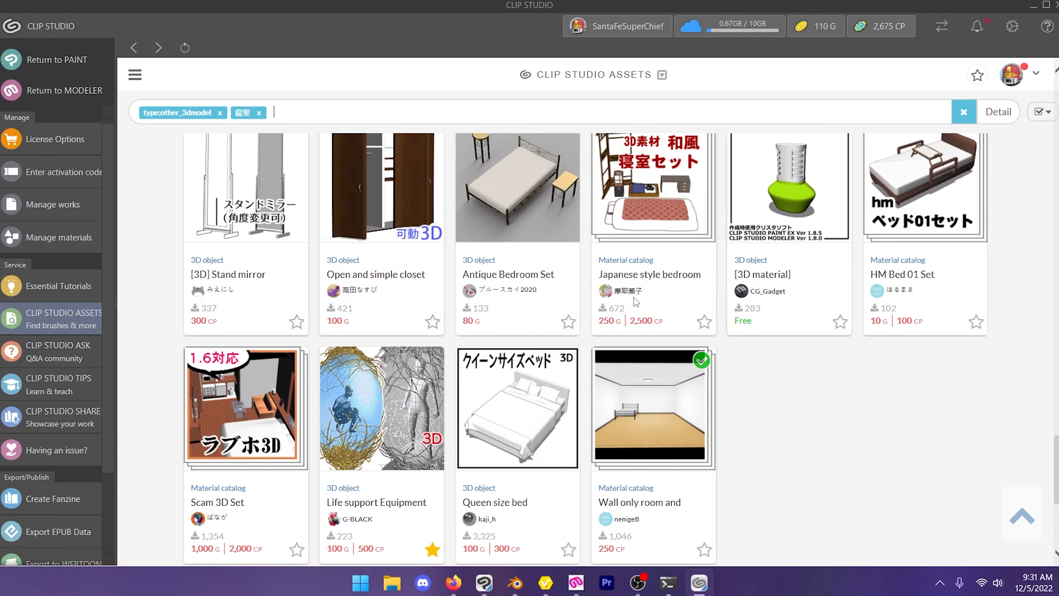
{"action": "scroll", "coordinate": [636, 302], "scroll_direction": "down", "scroll_amount": 3}
{"action": "scroll", "coordinate": [1009, 131], "scroll_direction": "up", "scroll_amount": 8}
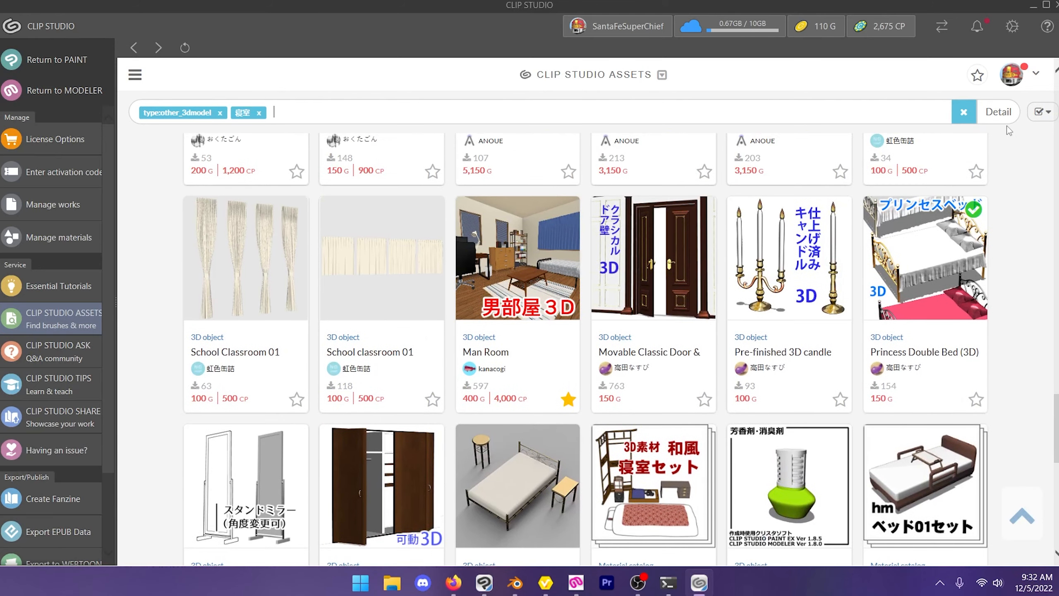
Step: Limit the "寝室" 3D object results to free materials, and view the account's GOLD wallet history
{"action": "left_click", "coordinate": [1001, 111]}
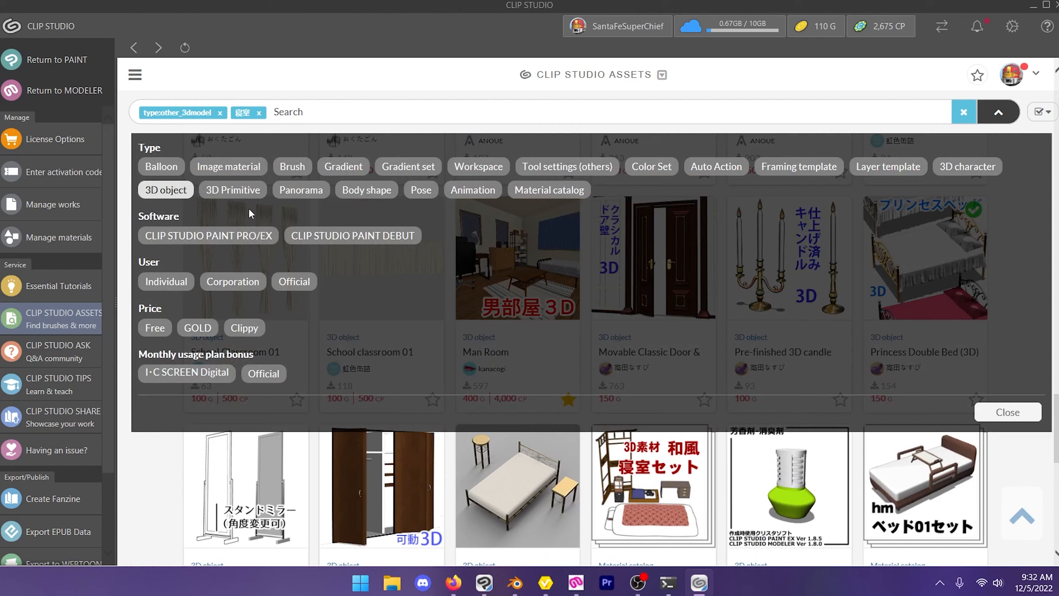
{"action": "left_click", "coordinate": [166, 329]}
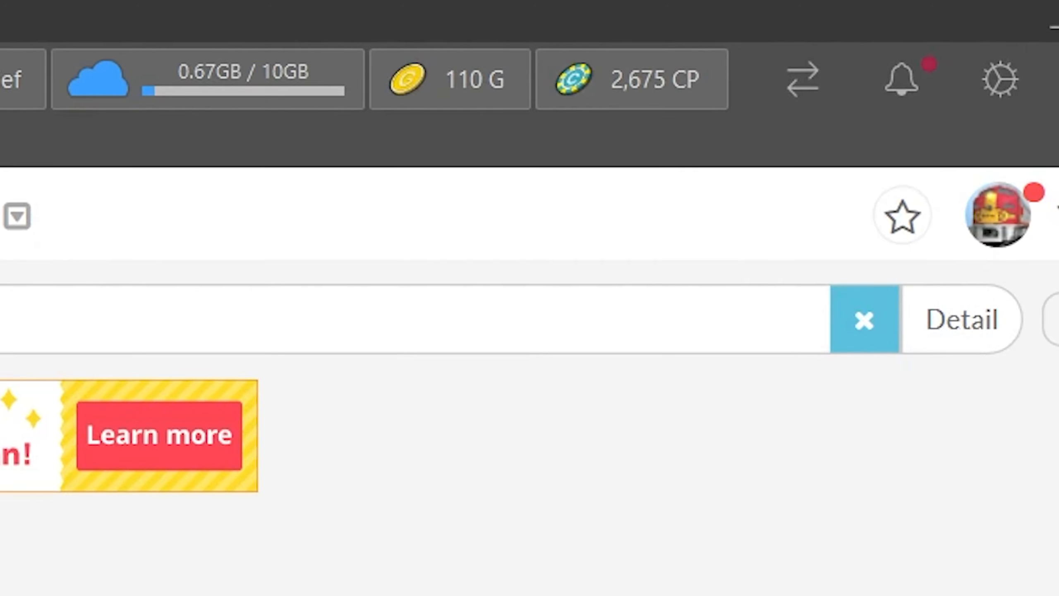
{"action": "left_click", "coordinate": [461, 98]}
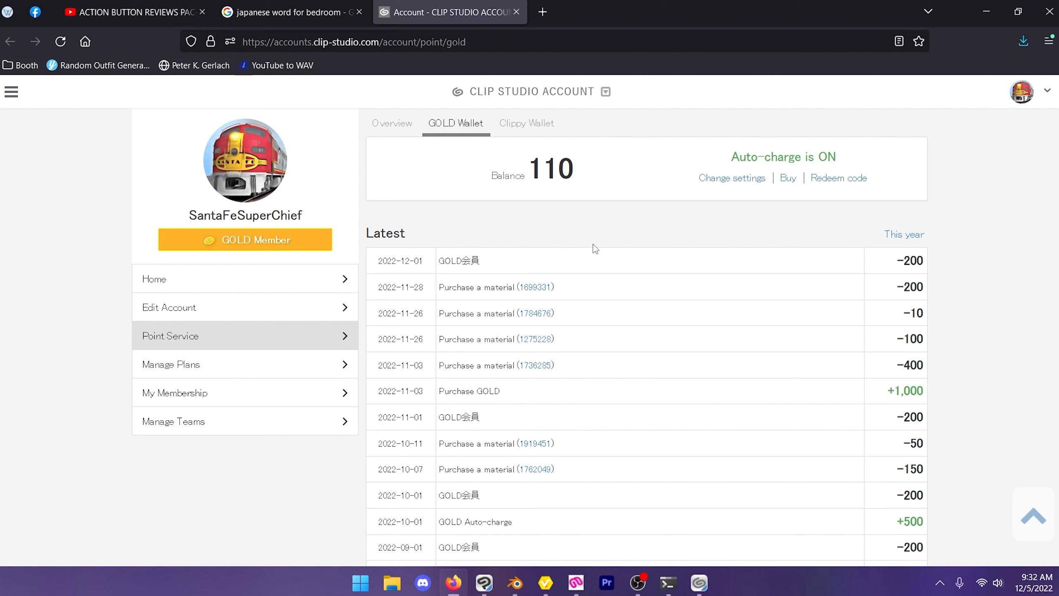
Step: Return to CLIP STUDIO ASSETS and look through the free bedroom materials
{"action": "left_click", "coordinate": [700, 583]}
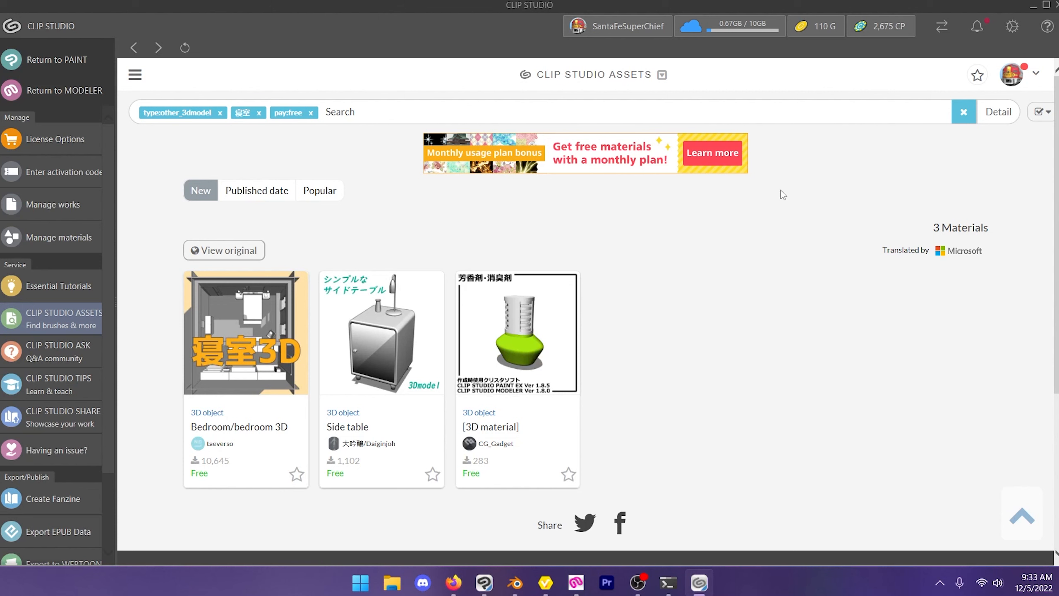
{"action": "scroll", "coordinate": [889, 238], "scroll_direction": "down", "scroll_amount": 5}
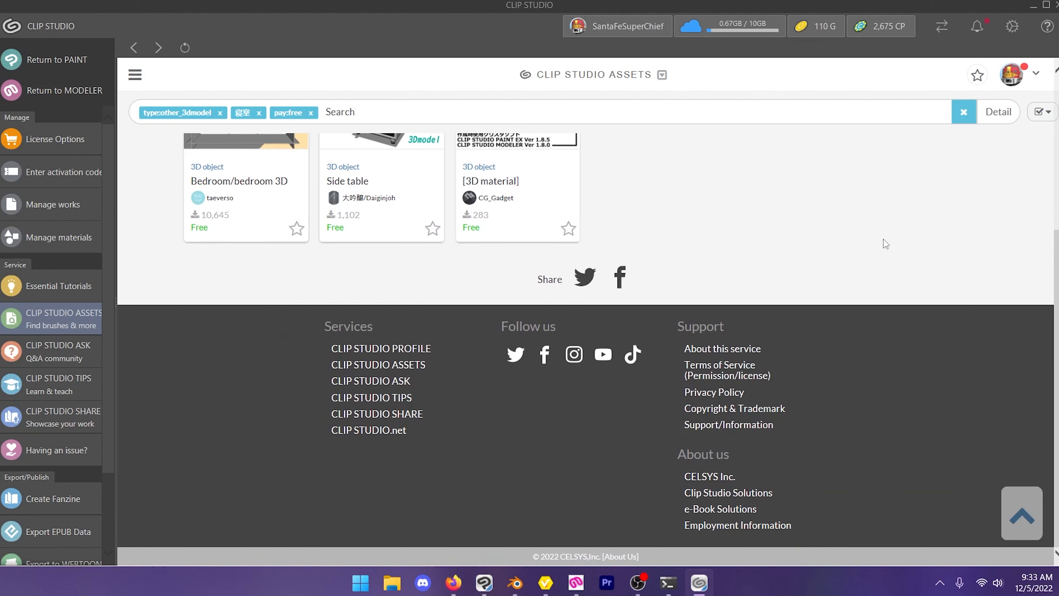
{"action": "scroll", "coordinate": [885, 240], "scroll_direction": "up", "scroll_amount": 5}
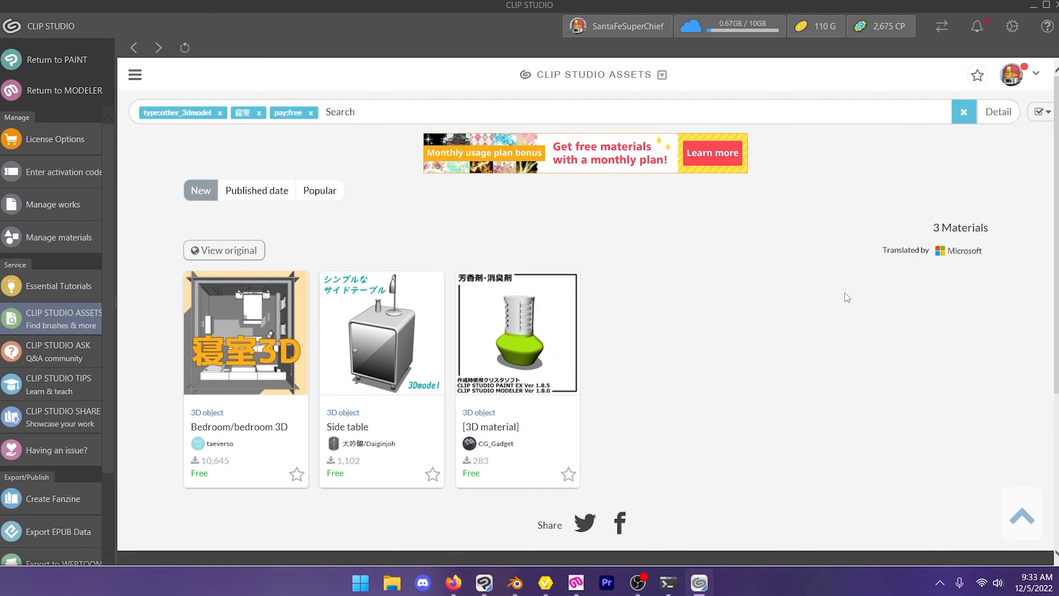
{"action": "scroll", "coordinate": [846, 298], "scroll_direction": "down", "scroll_amount": 2}
{"action": "scroll", "coordinate": [830, 294], "scroll_direction": "up", "scroll_amount": 2}
Step: Switch to CLIP STUDIO PAINT, select the 3D layer holding both characters, and show the 3D Background materials
{"action": "left_click", "coordinate": [496, 588]}
{"action": "scroll", "coordinate": [1044, 524], "scroll_direction": "down", "scroll_amount": 1}
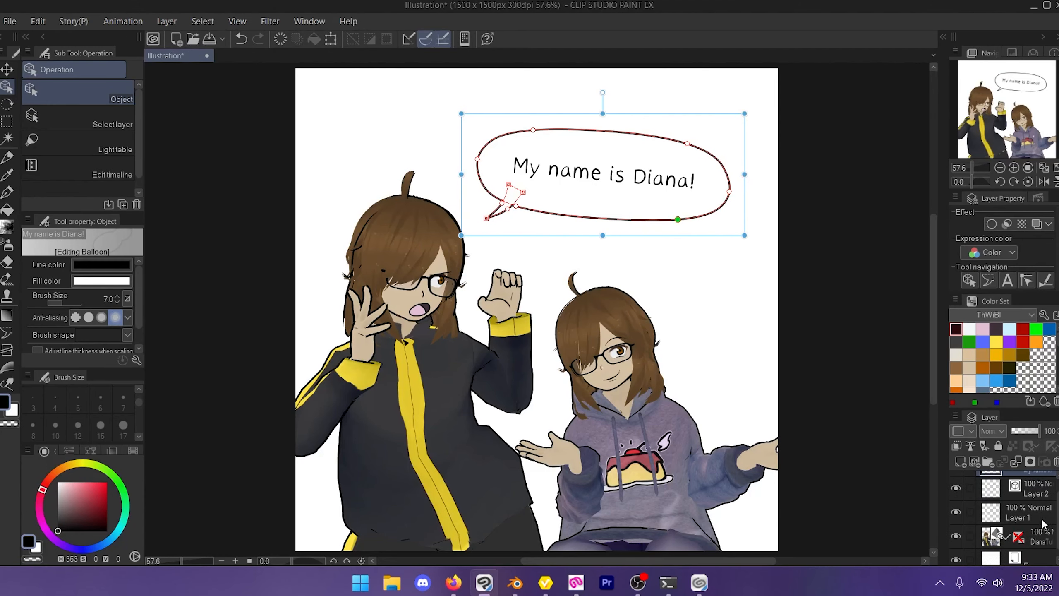
{"action": "left_click", "coordinate": [501, 357]}
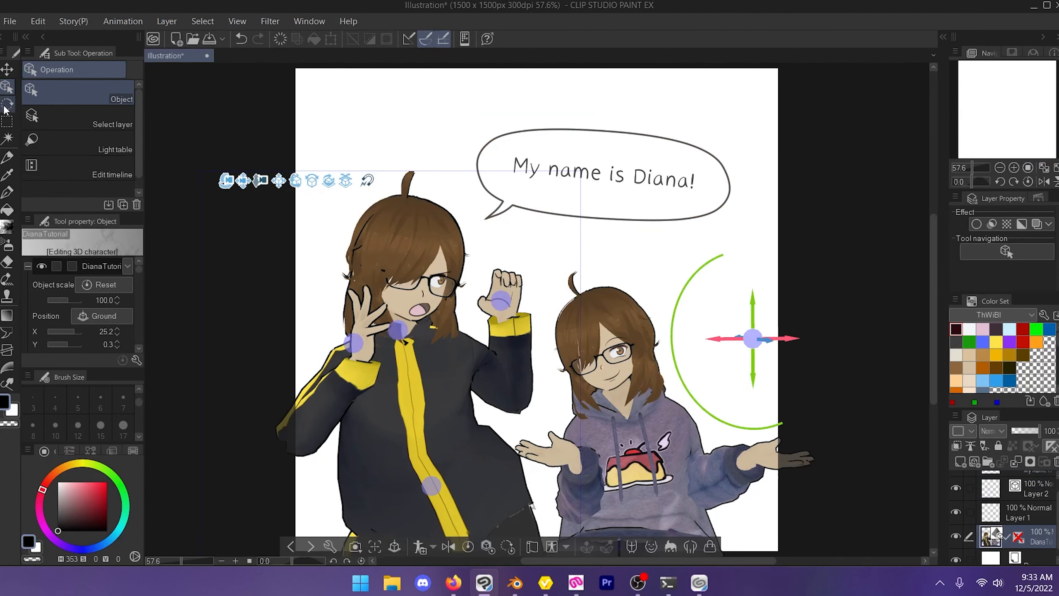
{"action": "left_click", "coordinate": [942, 38]}
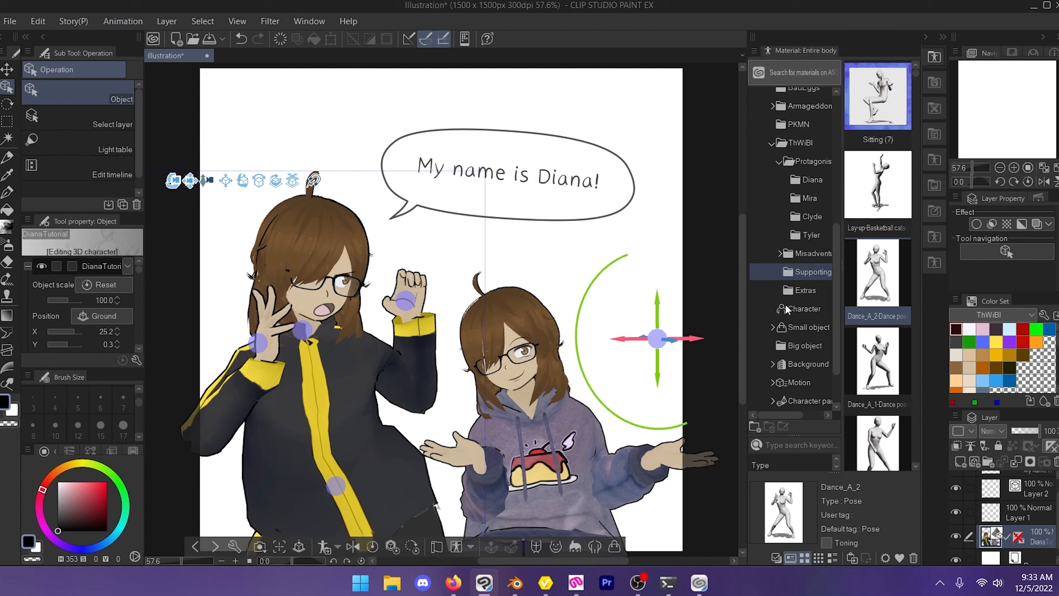
{"action": "left_click", "coordinate": [800, 359]}
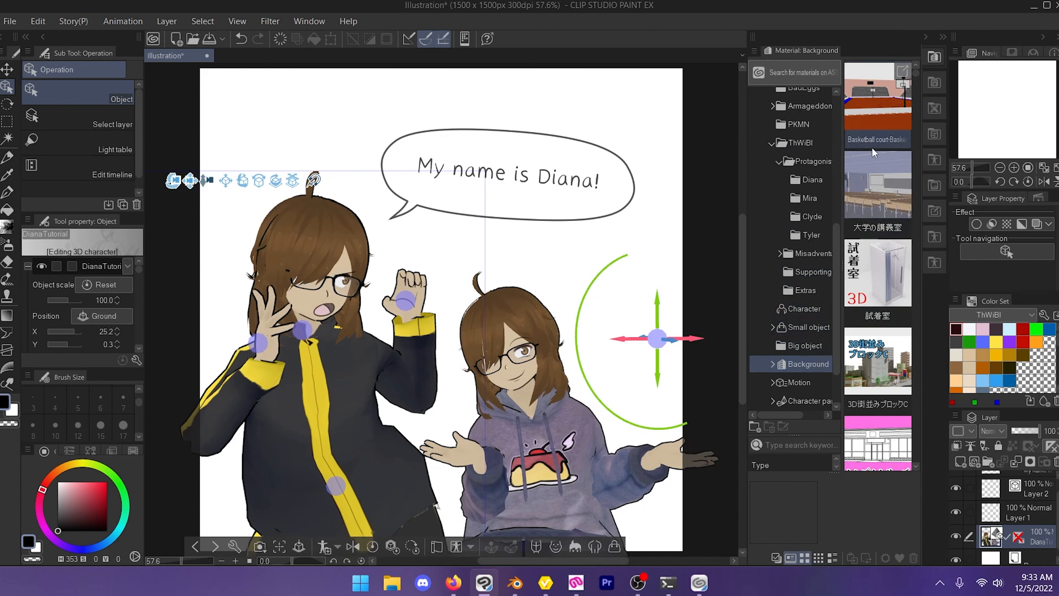
Step: Find the どこでも屋上フロア interior among the Background materials and add it to the characters' 3D layer
{"action": "scroll", "coordinate": [874, 152], "scroll_direction": "down", "scroll_amount": 1}
{"action": "scroll", "coordinate": [887, 203], "scroll_direction": "down", "scroll_amount": 10}
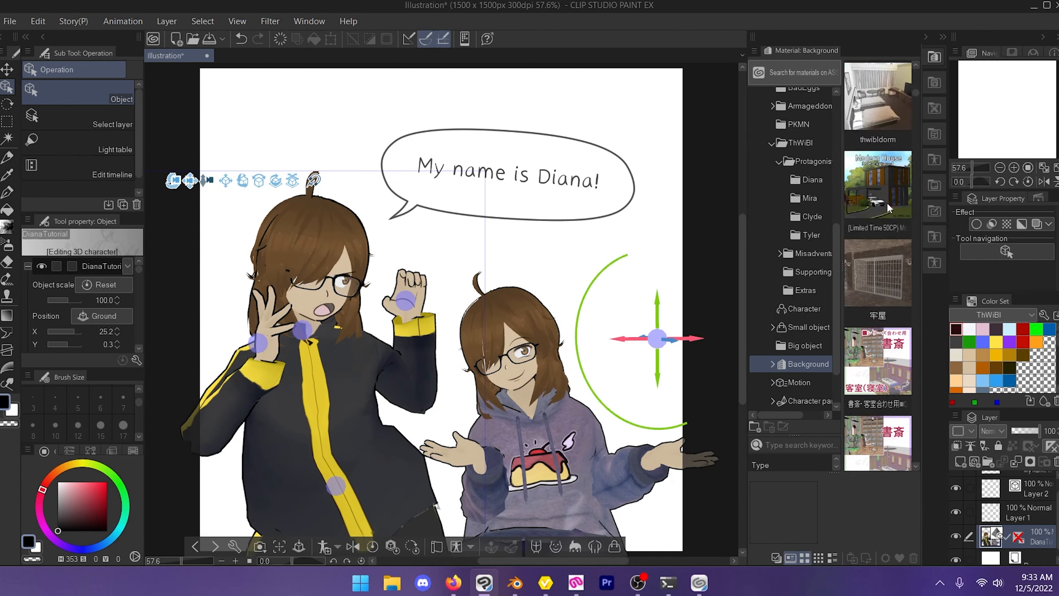
{"action": "scroll", "coordinate": [887, 209], "scroll_direction": "up", "scroll_amount": 5}
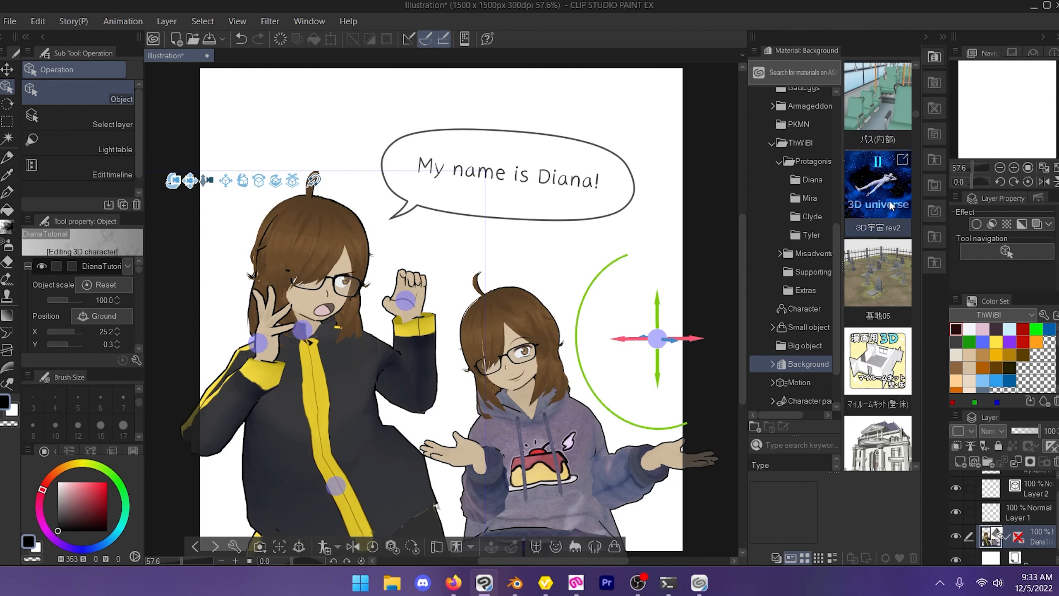
{"action": "scroll", "coordinate": [878, 236], "scroll_direction": "up", "scroll_amount": 5}
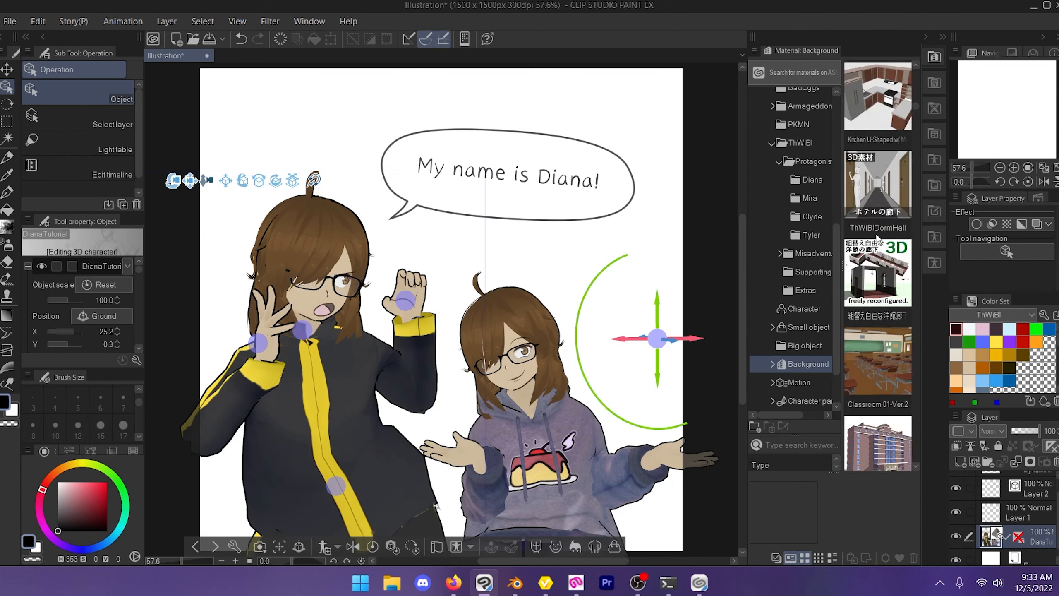
{"action": "scroll", "coordinate": [879, 237], "scroll_direction": "up", "scroll_amount": 2}
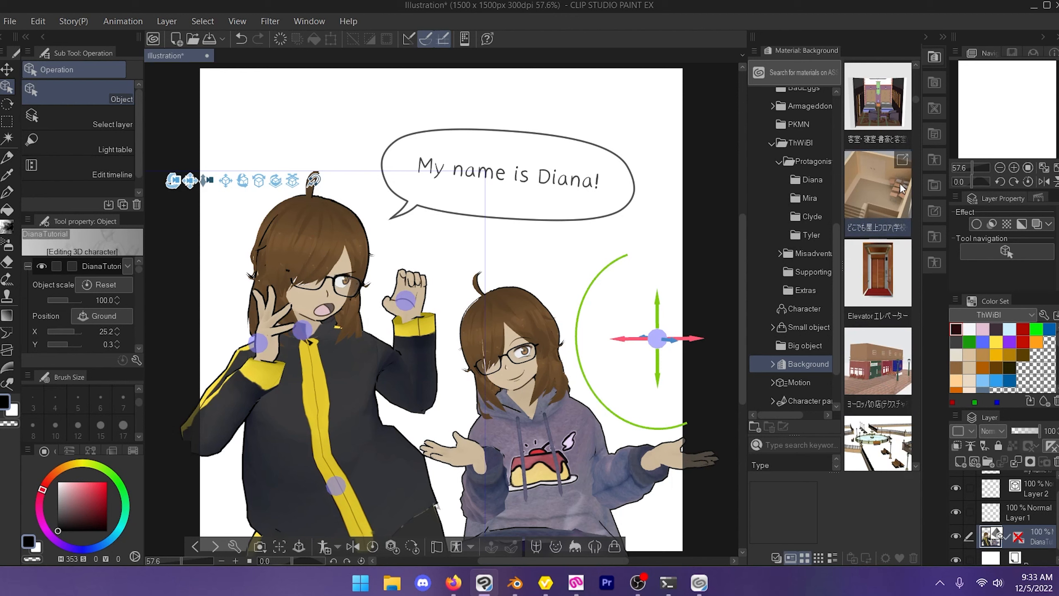
{"action": "left_click_drag", "start_coordinate": [901, 188], "coordinate": [554, 229]}
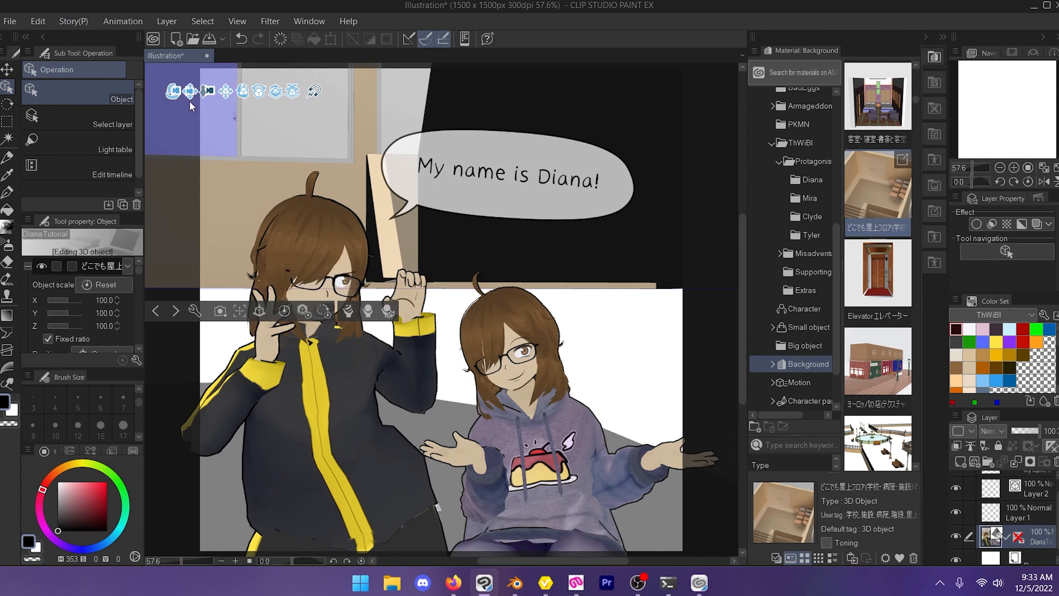
Step: Lower the added 3D interior until both characters' bodies are clear of its walls and floor
{"action": "left_click", "coordinate": [257, 187]}
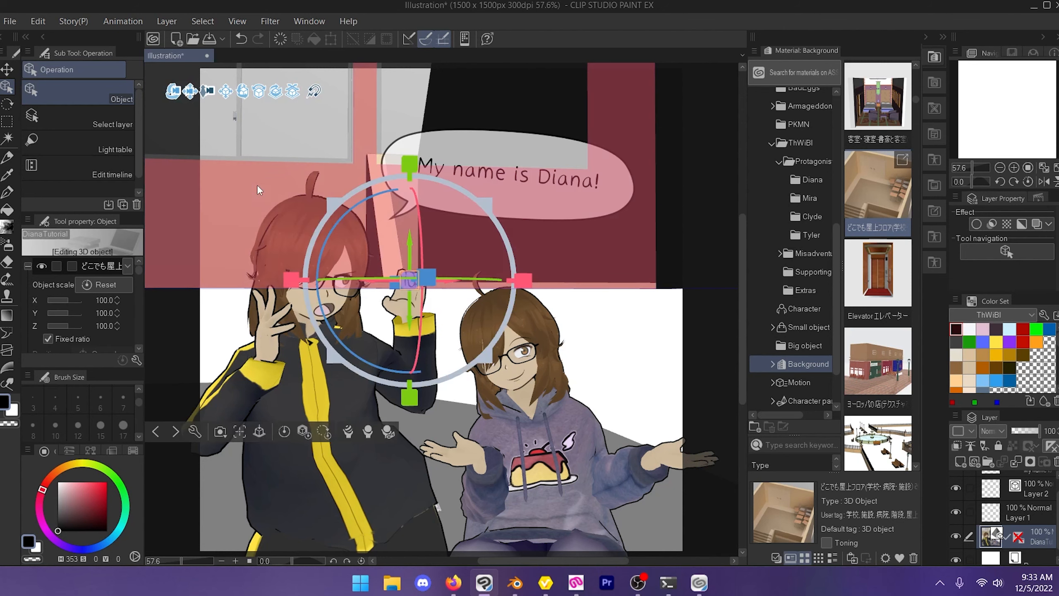
{"action": "left_click_drag", "start_coordinate": [409, 240], "coordinate": [444, 425]}
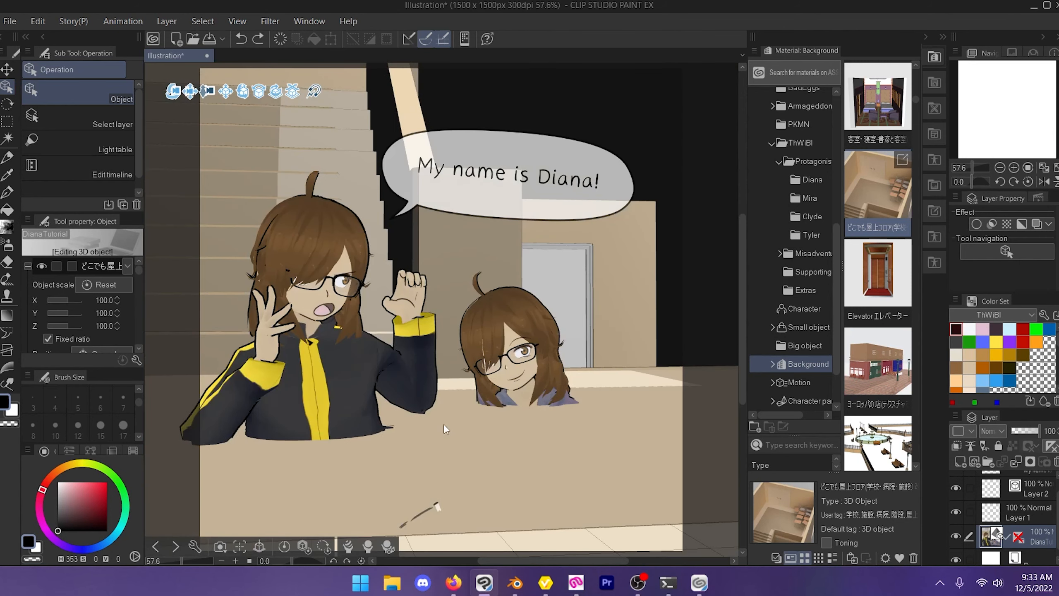
{"action": "left_click", "coordinate": [1013, 168]}
{"action": "left_click", "coordinate": [1000, 168]}
{"action": "left_click", "coordinate": [1001, 168]}
{"action": "left_click", "coordinate": [1000, 168]}
{"action": "left_click_drag", "start_coordinate": [429, 414], "coordinate": [429, 490]}
Step: Adjust the light source direction on the 3D interior, switching Apply light source off and on to compare the shading
{"action": "left_click_drag", "start_coordinate": [181, 264], "coordinate": [183, 318]}
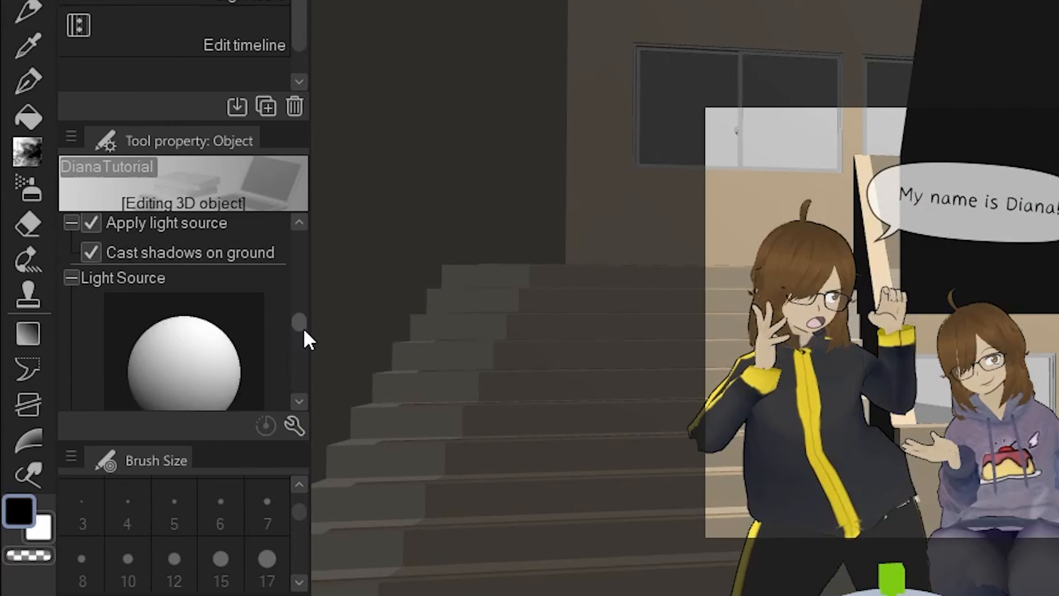
{"action": "left_click_drag", "start_coordinate": [305, 330], "coordinate": [305, 342]}
{"action": "left_click_drag", "start_coordinate": [203, 286], "coordinate": [176, 295]}
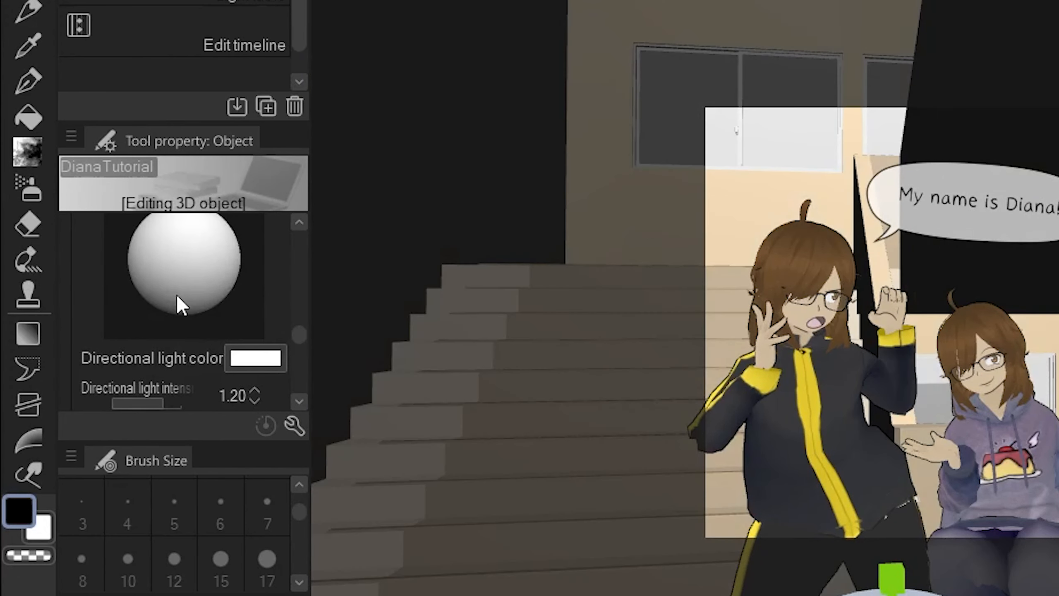
{"action": "scroll", "coordinate": [299, 214], "scroll_direction": "up", "scroll_amount": 5}
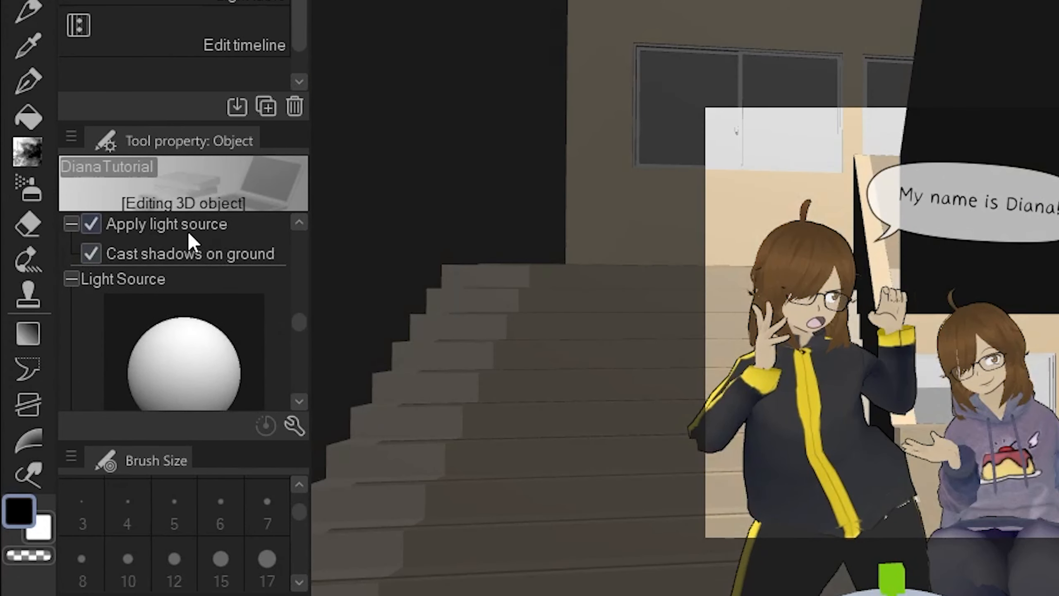
{"action": "left_click", "coordinate": [188, 233]}
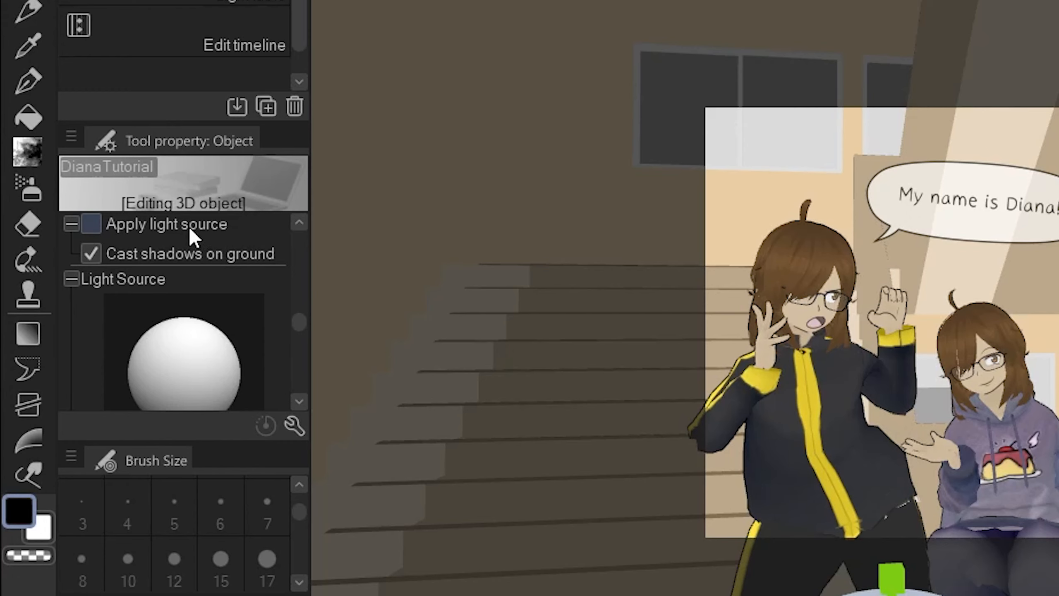
{"action": "left_click", "coordinate": [188, 226]}
{"action": "mouse_move", "coordinate": [225, 326]}
{"action": "left_mouse_down"}
{"action": "mouse_move", "coordinate": [228, 369]}
{"action": "mouse_move", "coordinate": [93, 391]}
{"action": "left_mouse_up"}
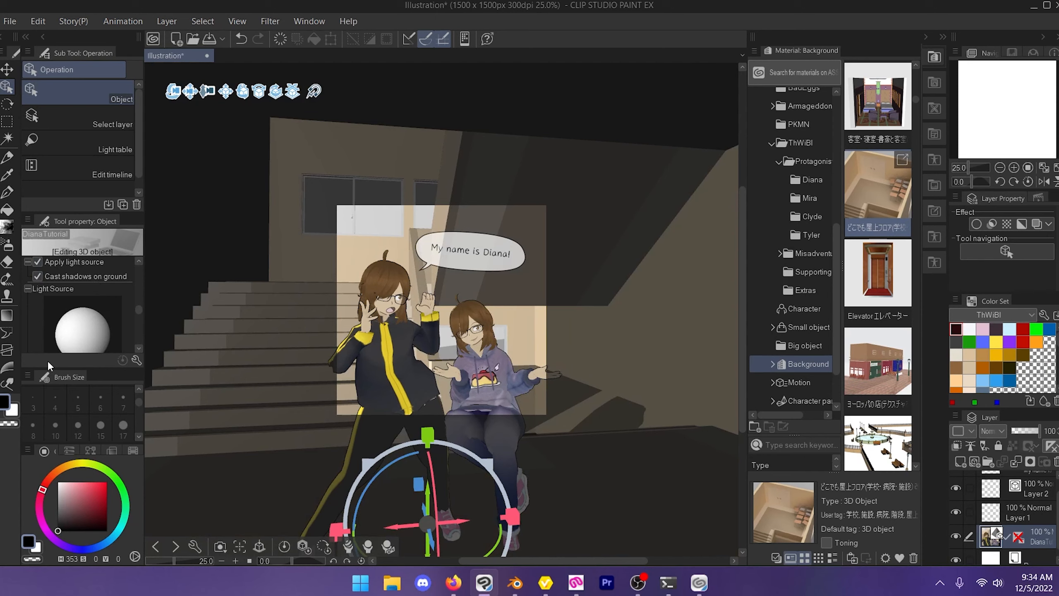
{"action": "mouse_move", "coordinate": [50, 378]}
{"action": "left_mouse_down"}
{"action": "mouse_move", "coordinate": [78, 367]}
{"action": "mouse_move", "coordinate": [77, 379]}
{"action": "mouse_move", "coordinate": [63, 350]}
{"action": "mouse_move", "coordinate": [43, 378]}
{"action": "mouse_move", "coordinate": [36, 370]}
{"action": "mouse_move", "coordinate": [114, 339]}
{"action": "left_mouse_up"}
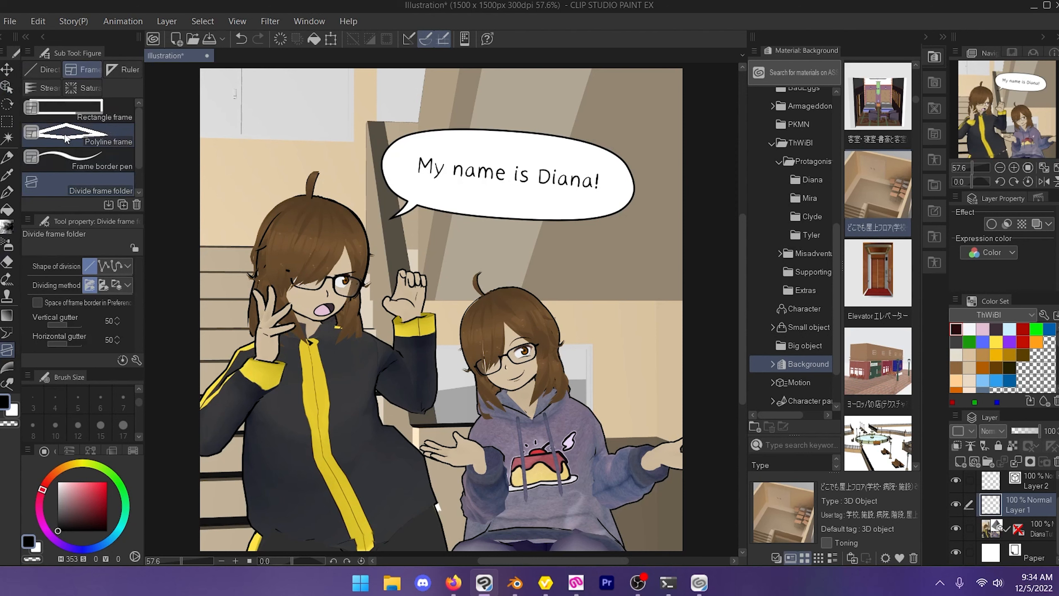
Step: Draw a rectangle frame slightly inside the canvas edges and move the balloon, drawing and 3D layers into its frame folder
{"action": "left_click", "coordinate": [73, 114]}
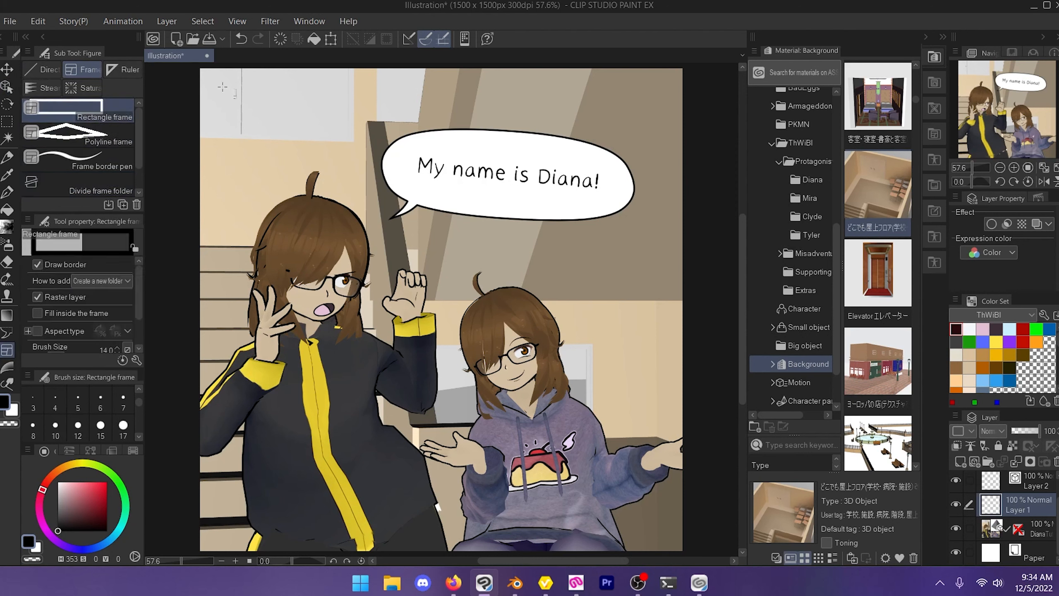
{"action": "left_click_drag", "start_coordinate": [221, 89], "coordinate": [679, 532]}
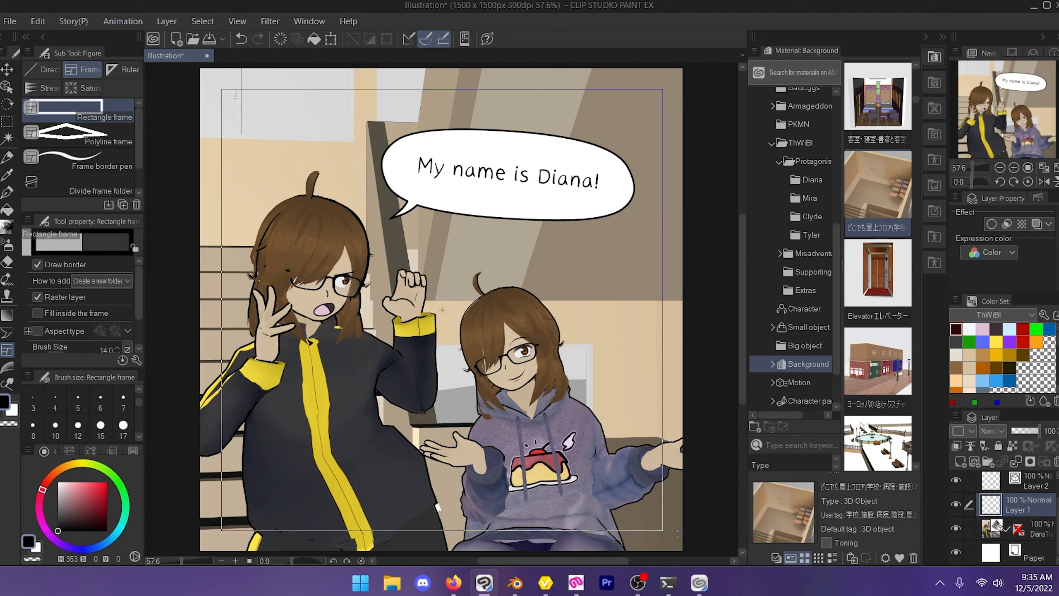
{"action": "left_click", "coordinate": [1031, 509]}
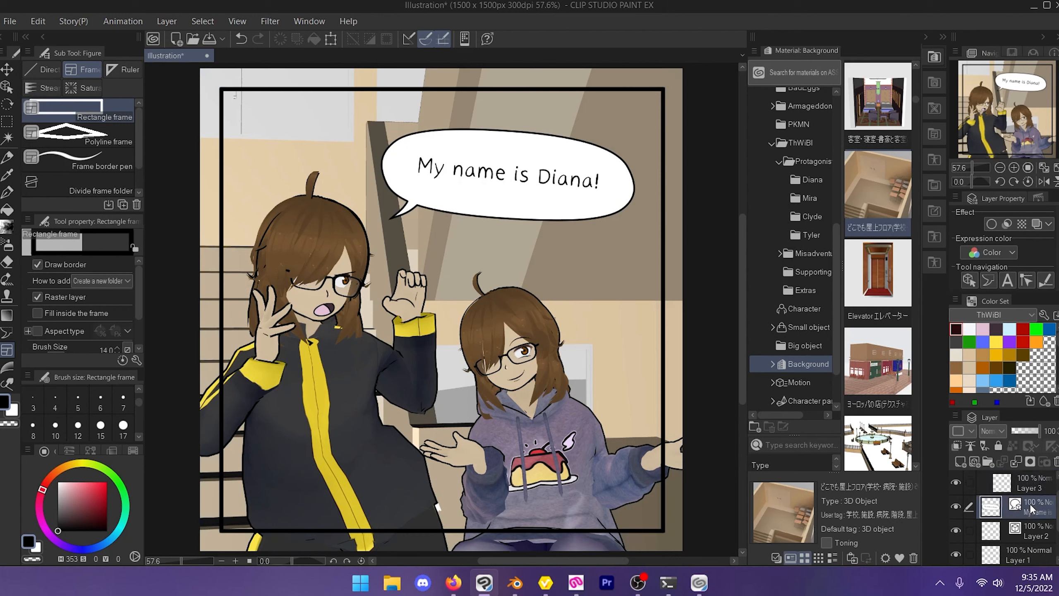
{"action": "scroll", "coordinate": [1033, 509], "scroll_direction": "down", "scroll_amount": 2}
{"action": "scroll", "coordinate": [1038, 534], "scroll_direction": "up", "scroll_amount": 2}
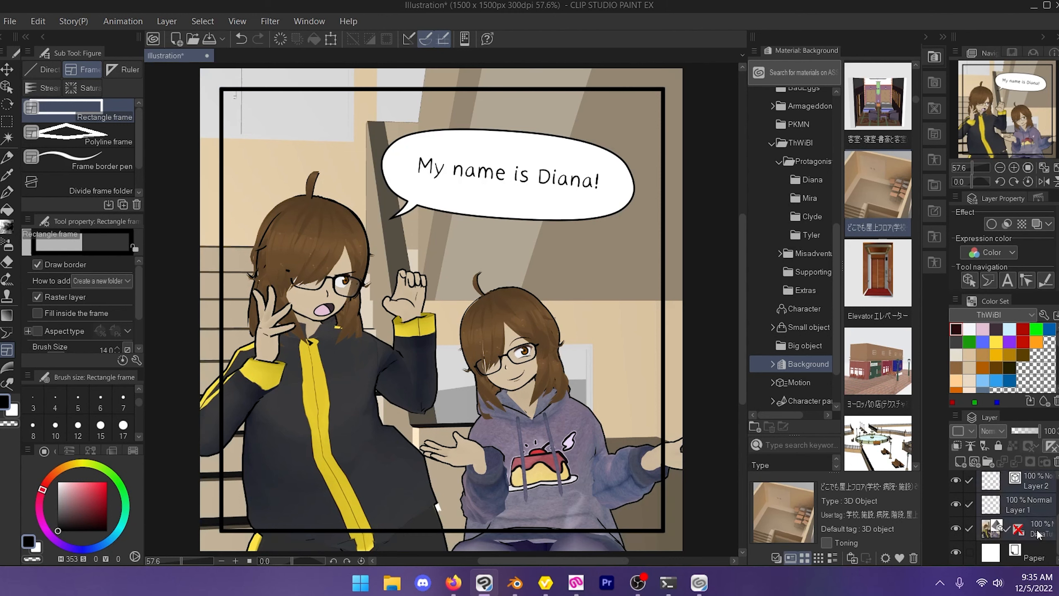
{"action": "left_click_drag", "start_coordinate": [1041, 533], "coordinate": [1032, 495]}
{"action": "scroll", "coordinate": [1020, 505], "scroll_direction": "down", "scroll_amount": 2}
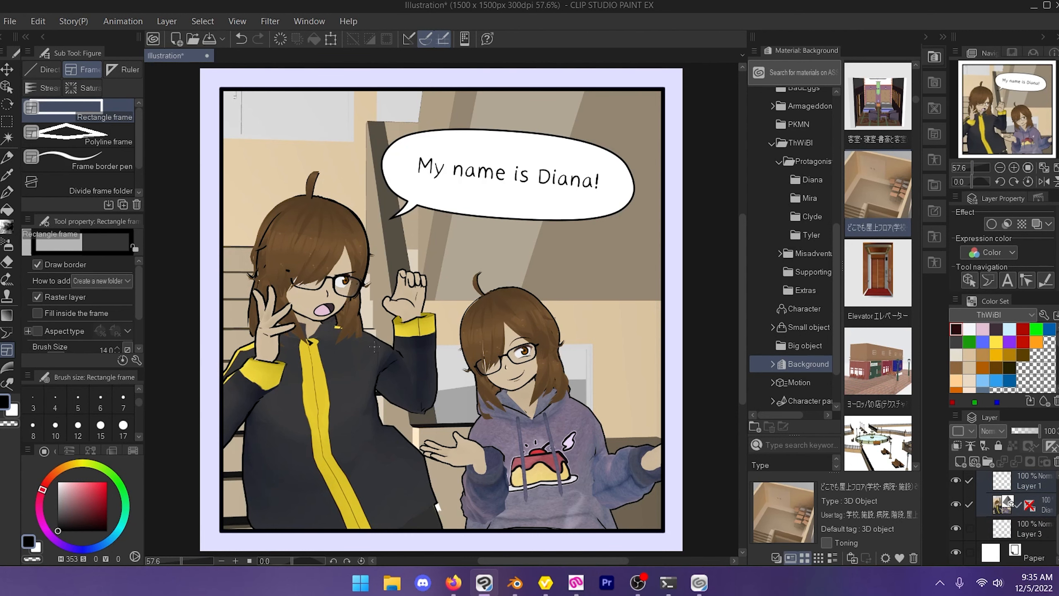
{"action": "scroll", "coordinate": [383, 312], "scroll_direction": "down", "scroll_amount": 1}
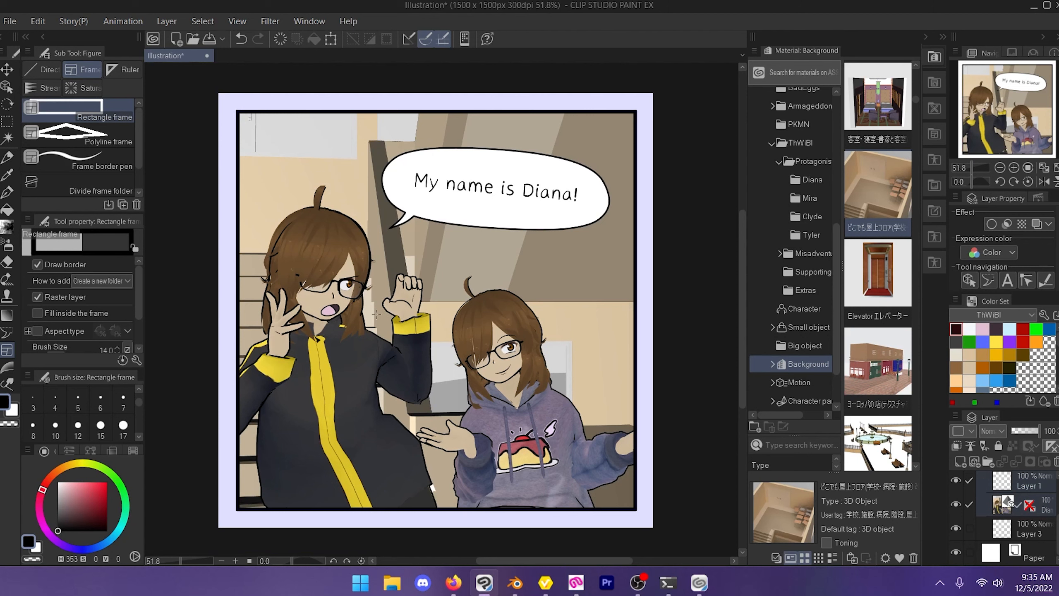